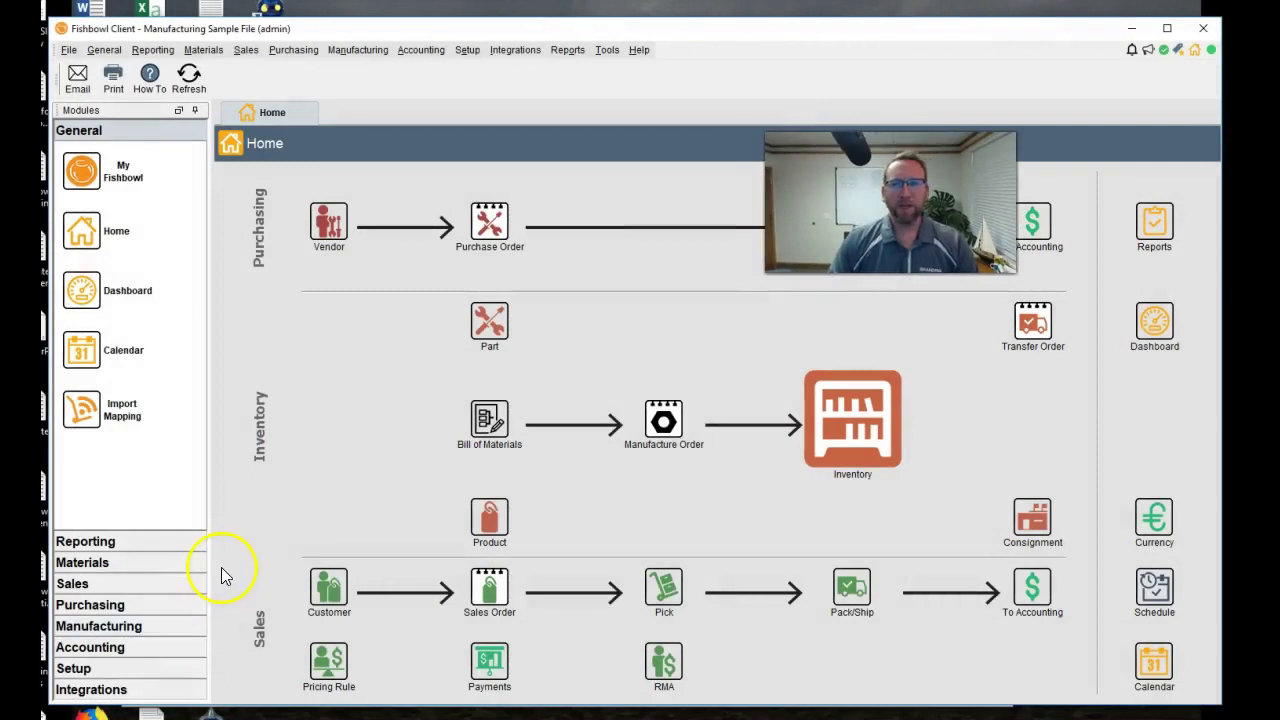
- Start new purchase order 16 with vendor Columbia Paint and Coatings
click(485, 235)
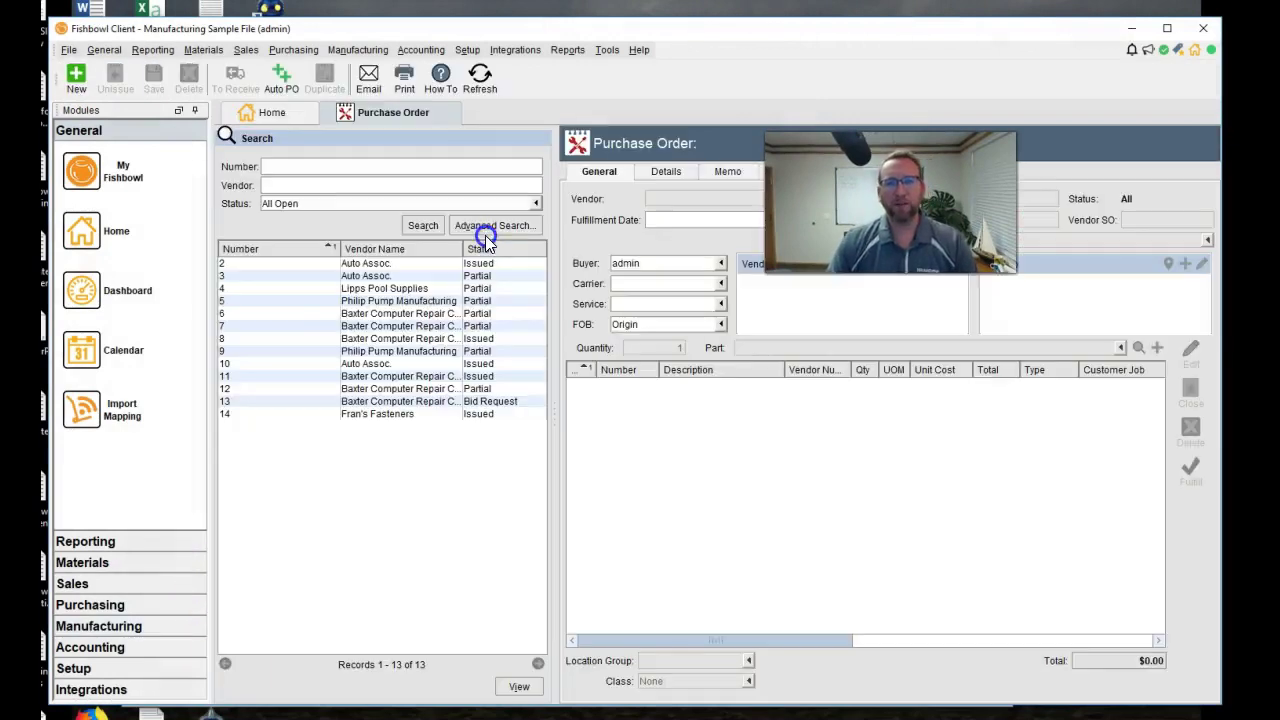
click(78, 78)
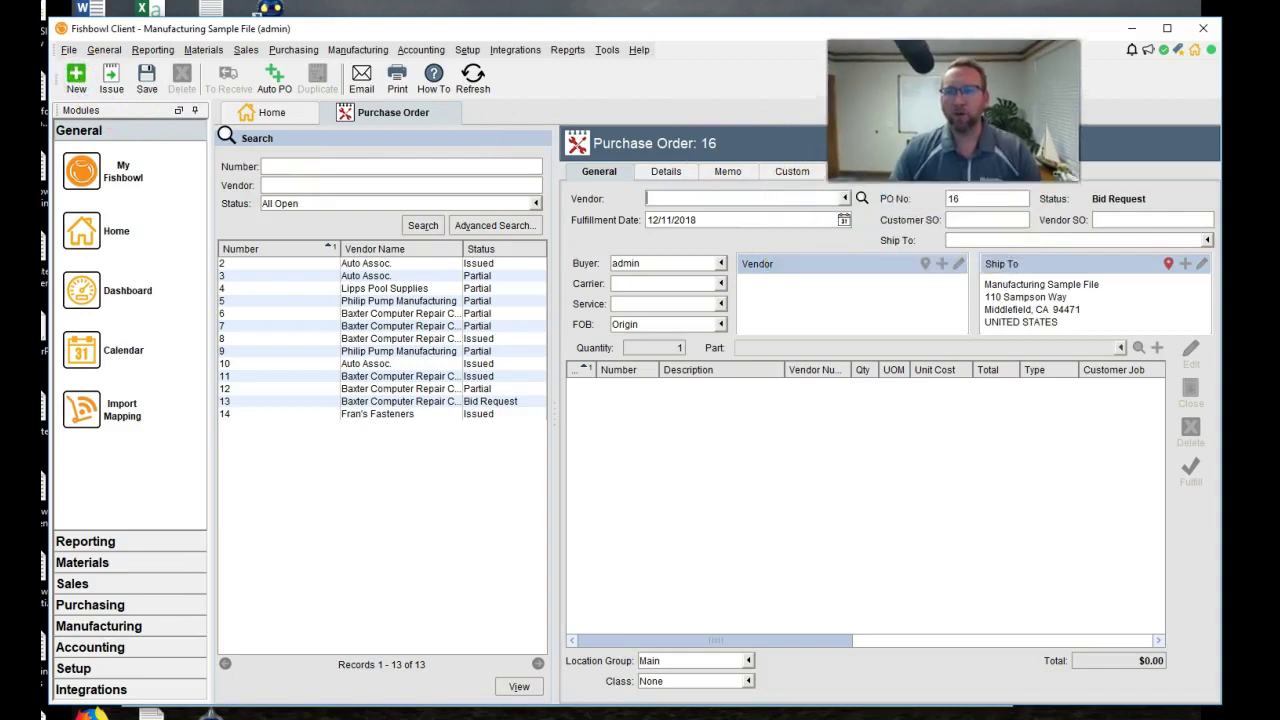
click(775, 198)
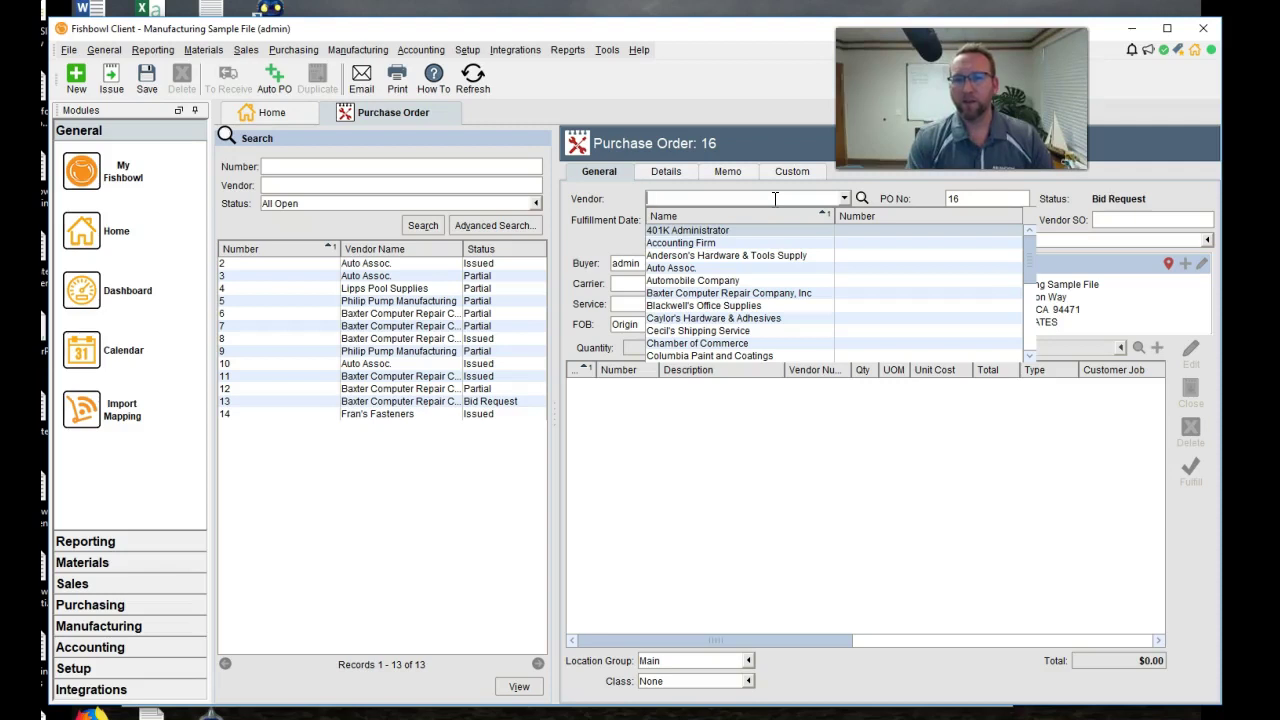
text(co)
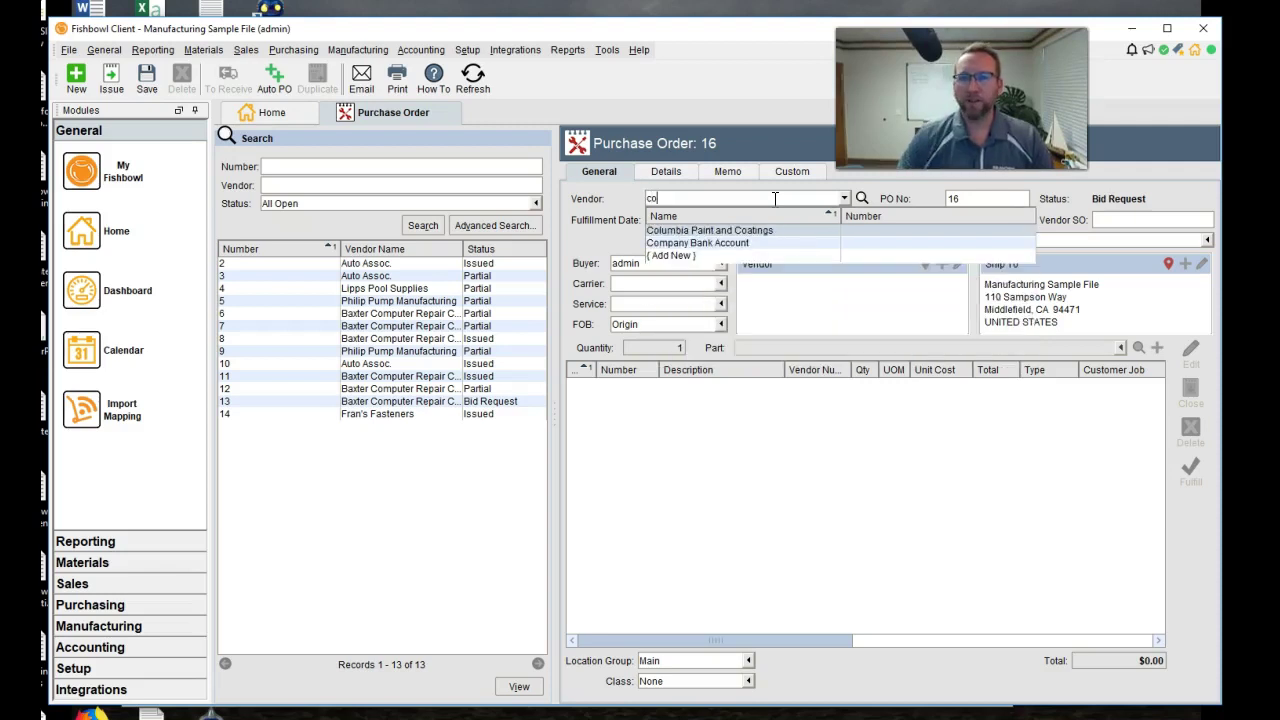
click(760, 231)
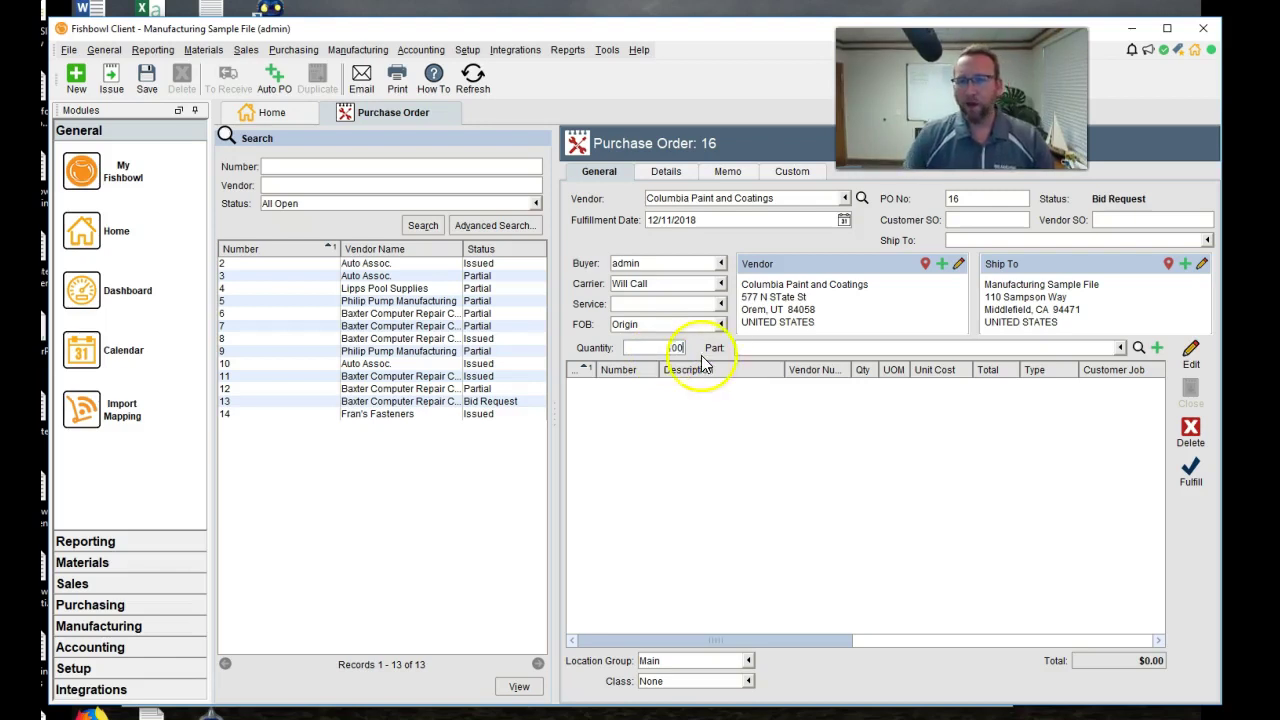
- Search the Part field for 'anch', finding no anchor parts offered
click(748, 348)
text(an)
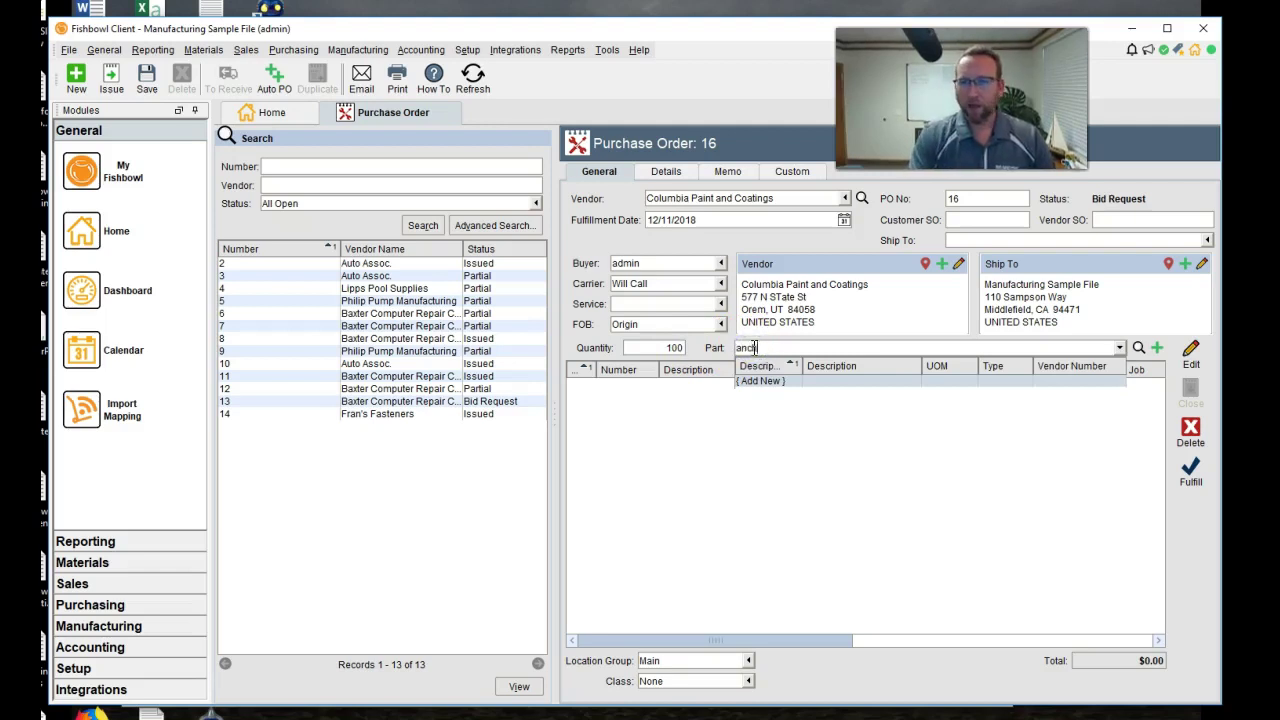
text(c)
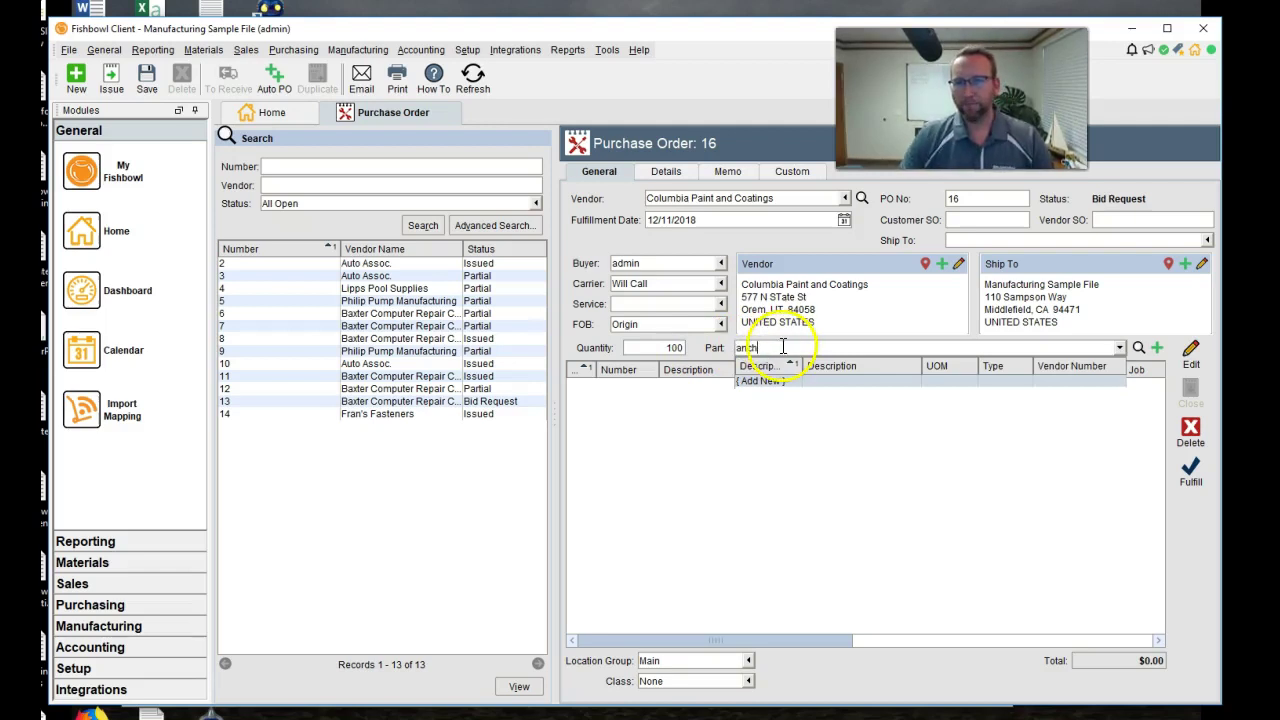
text(h)
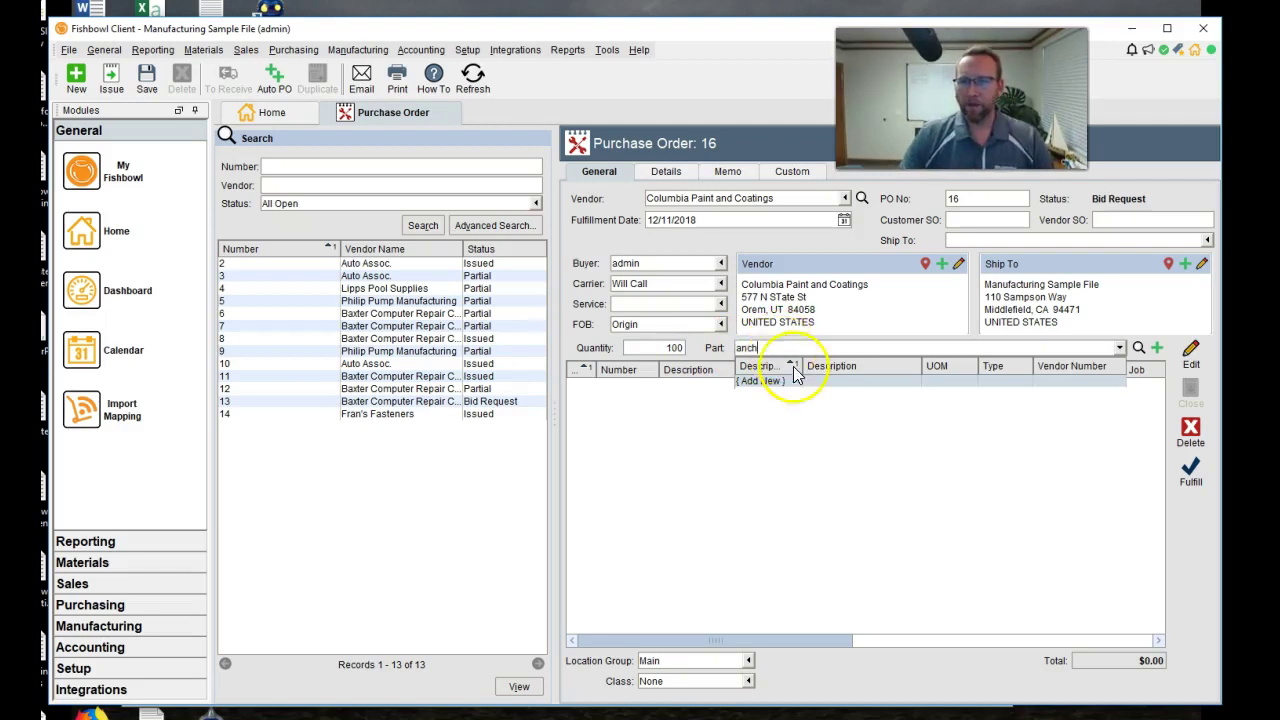
click(740, 348)
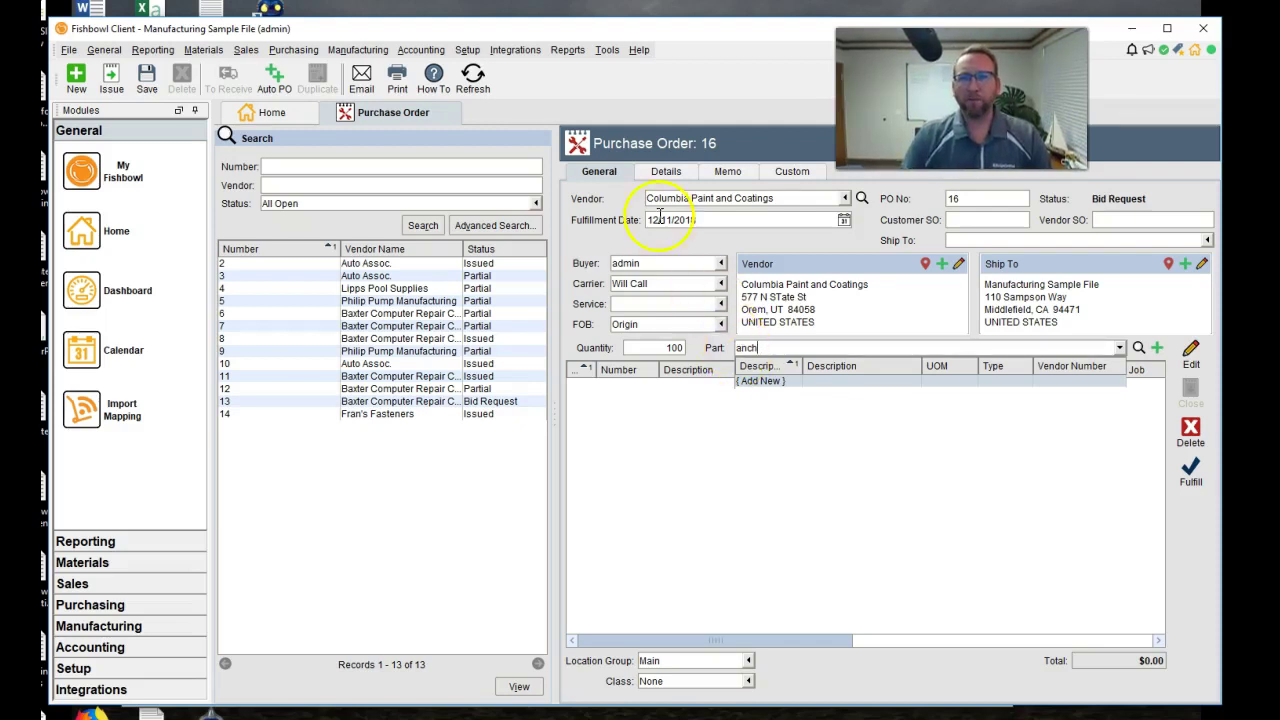
- Turn off 'Only show vendor parts in part drop-down filter' in the Purchase Order module options
click(607, 50)
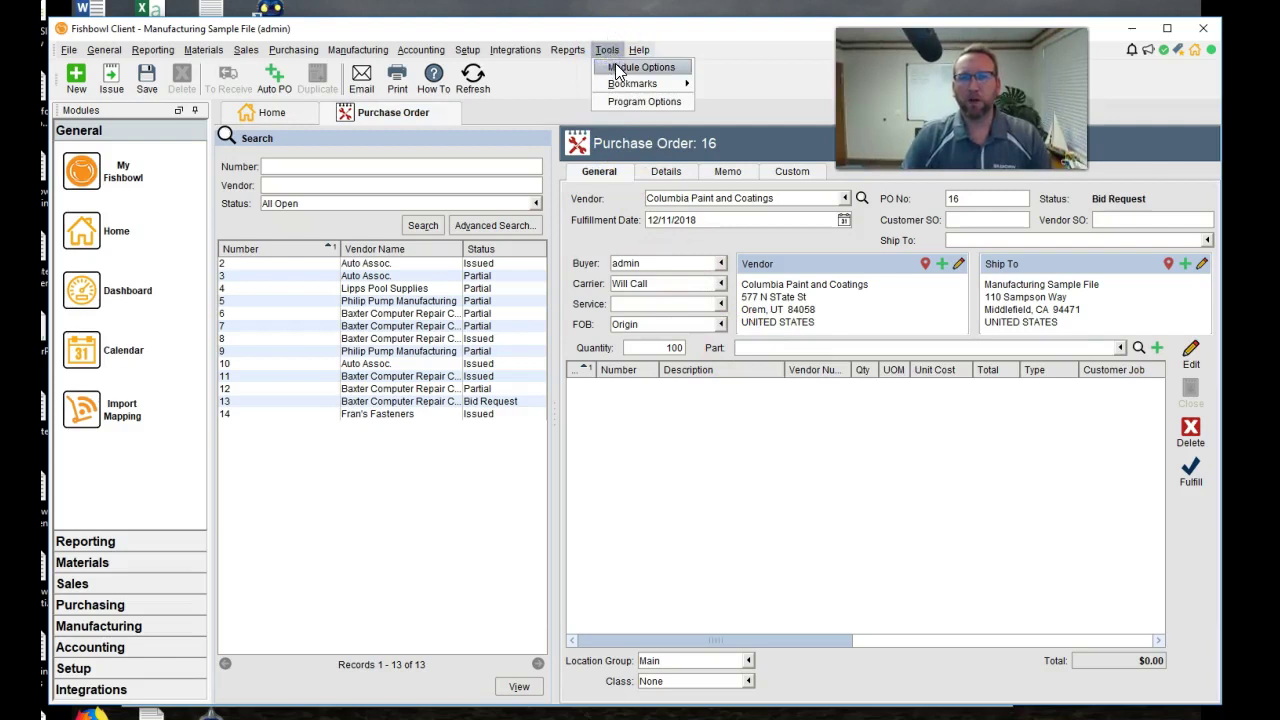
click(615, 65)
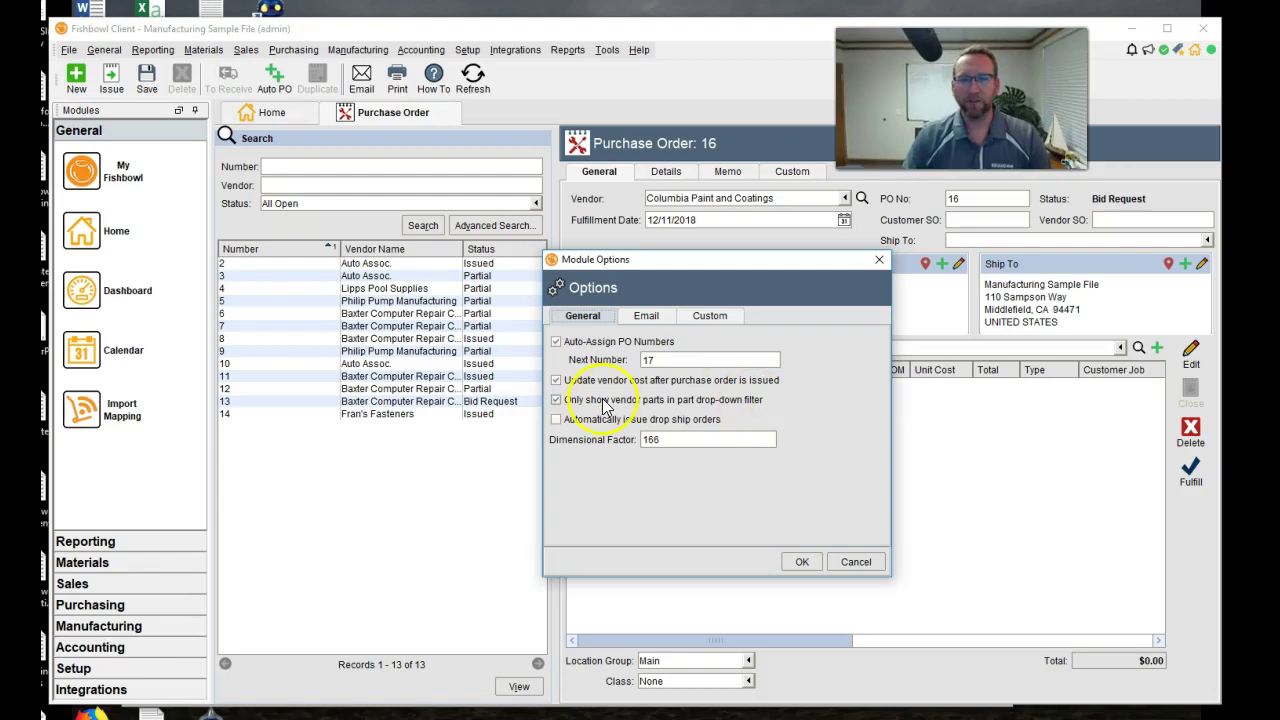
click(557, 401)
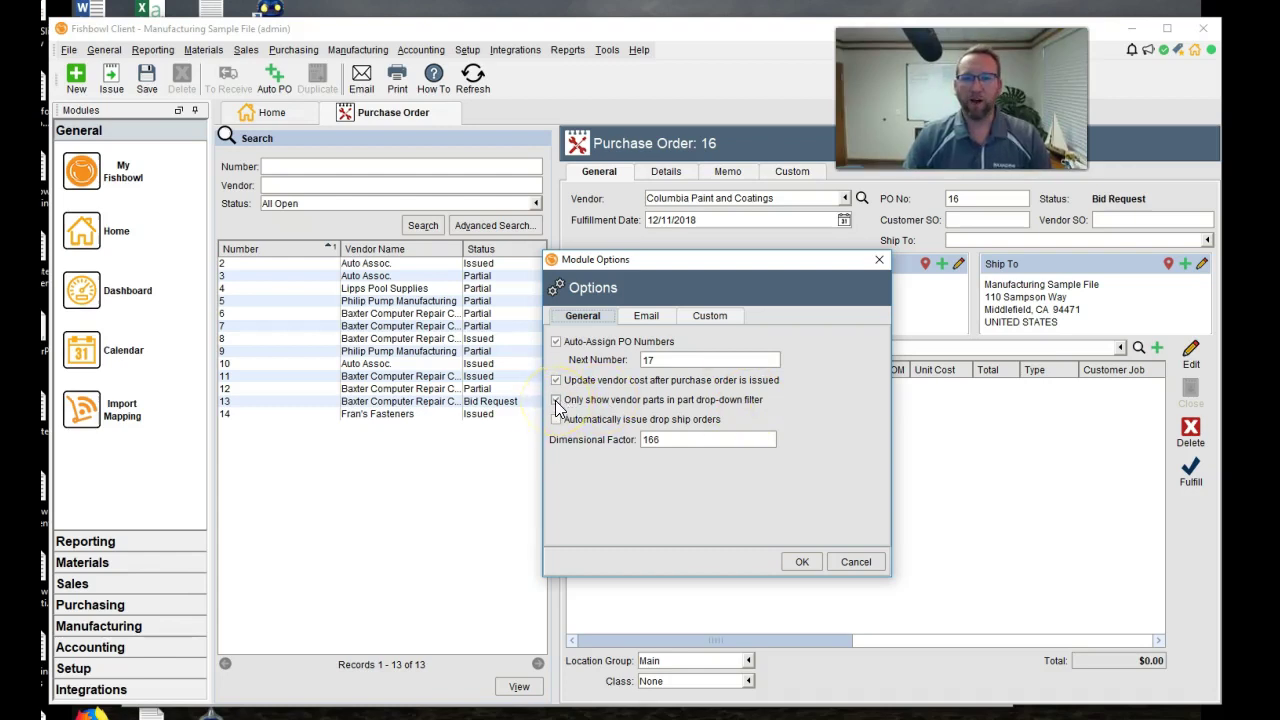
click(801, 563)
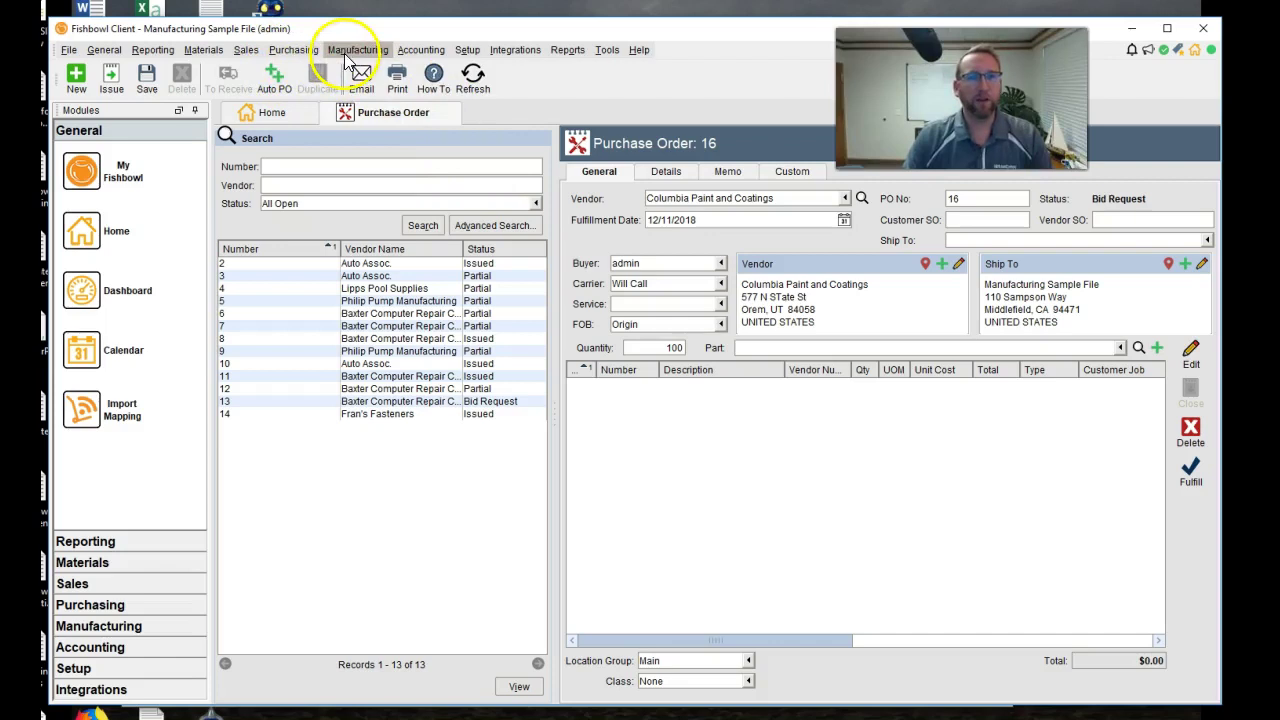
- Search vendors for 'coat', view Columbia Paint and Coatings' record with no parts, then return to PO 16
click(306, 50)
click(306, 100)
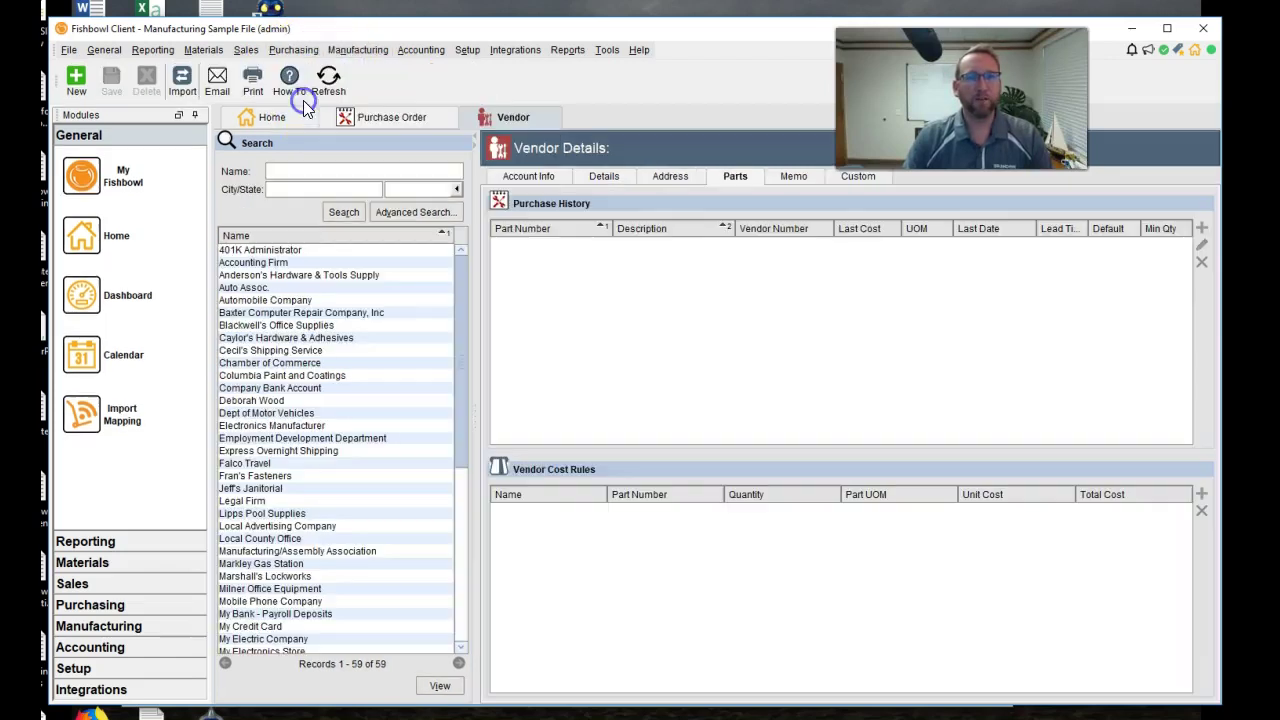
text(coat)
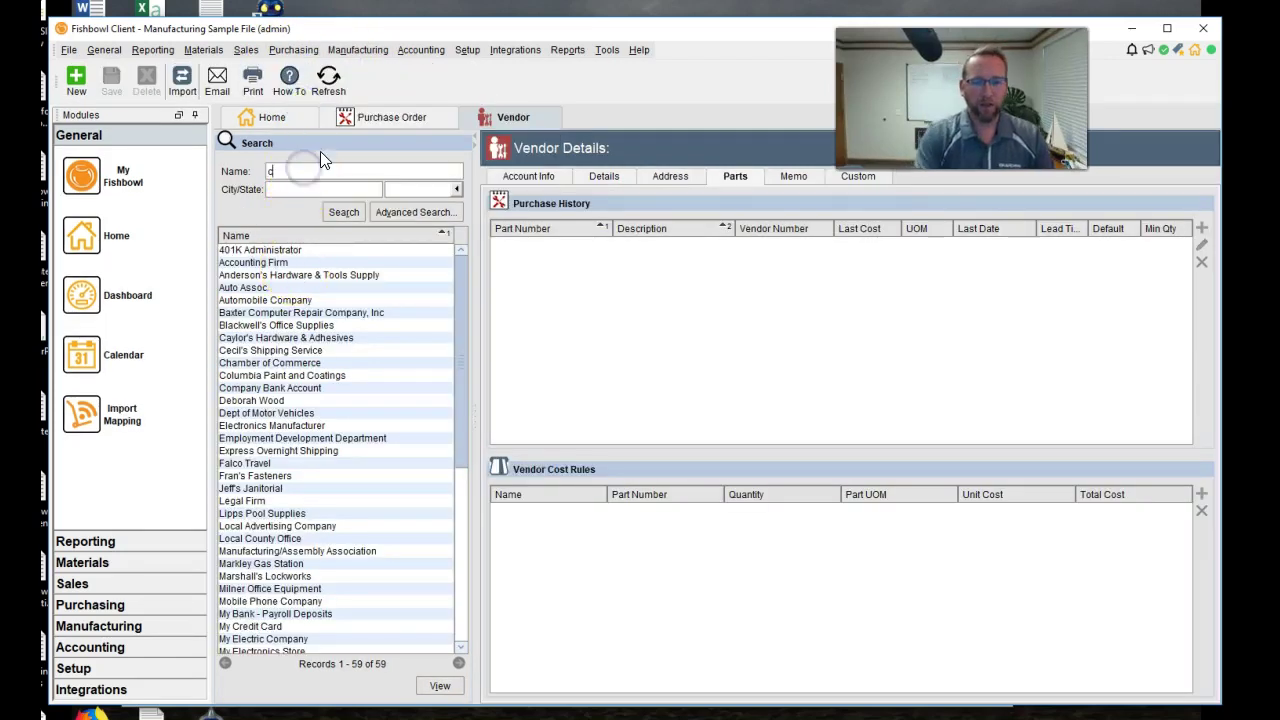
key(Return)
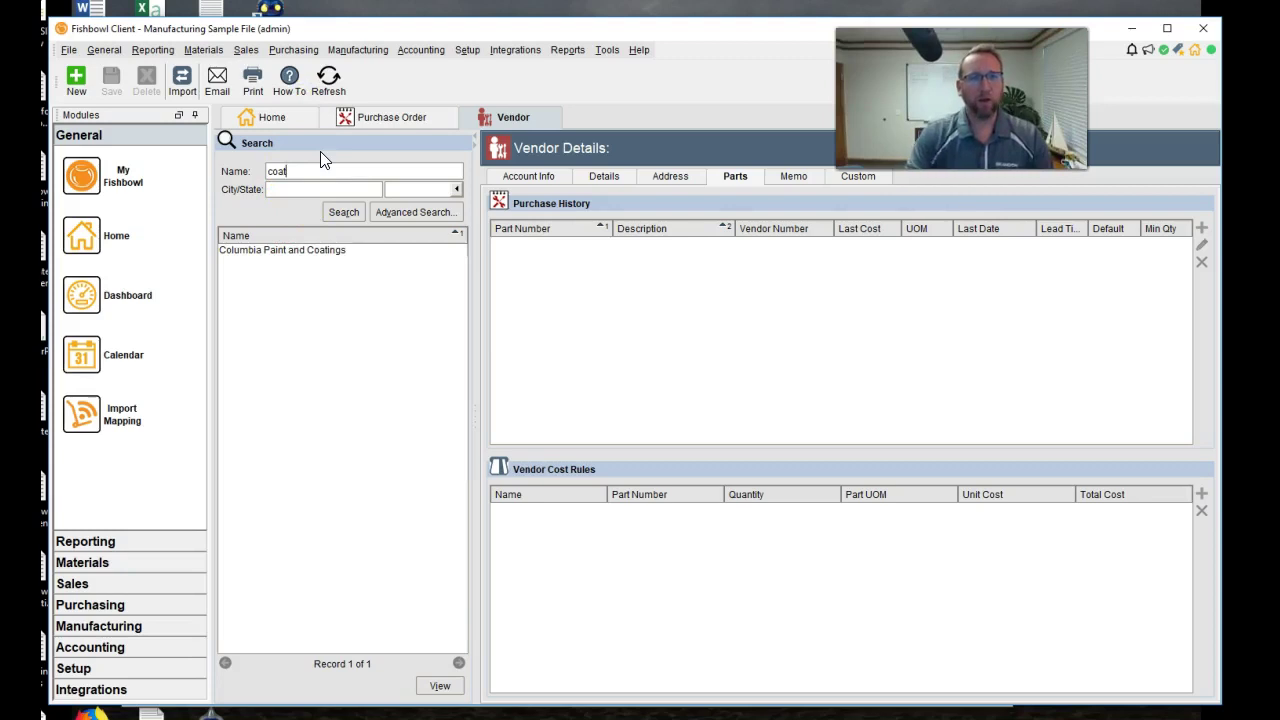
click(320, 251)
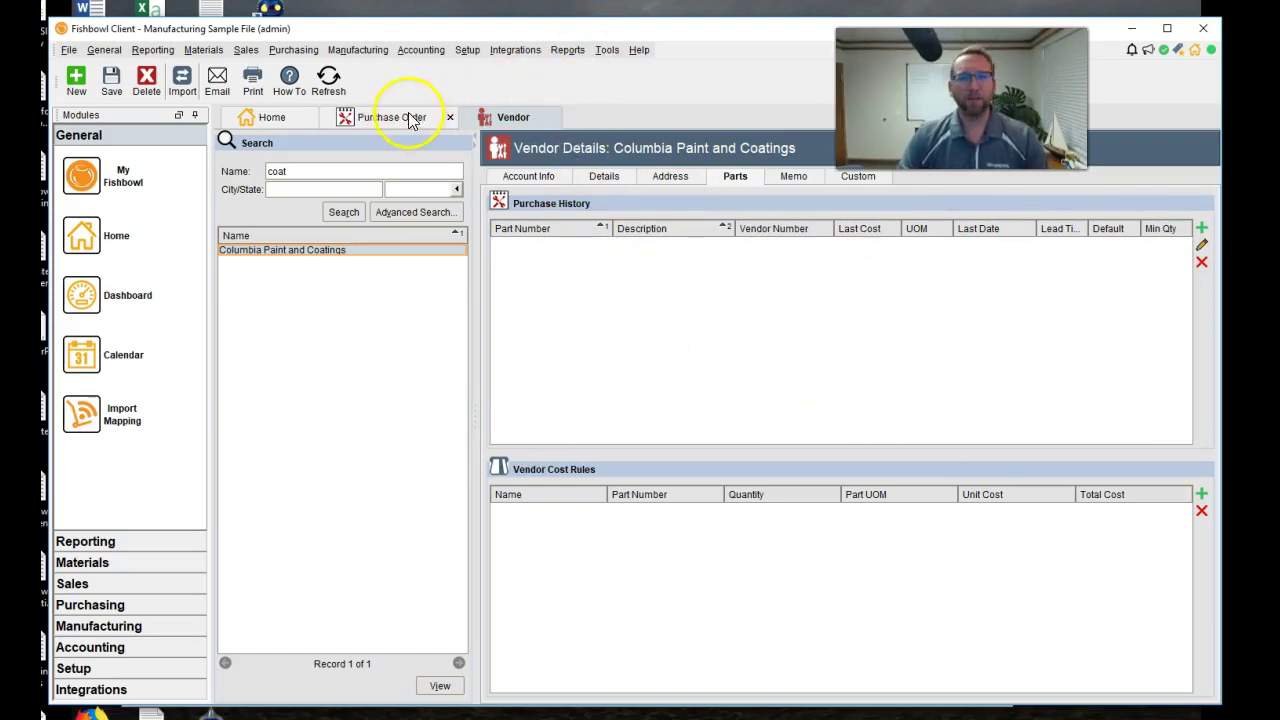
click(369, 117)
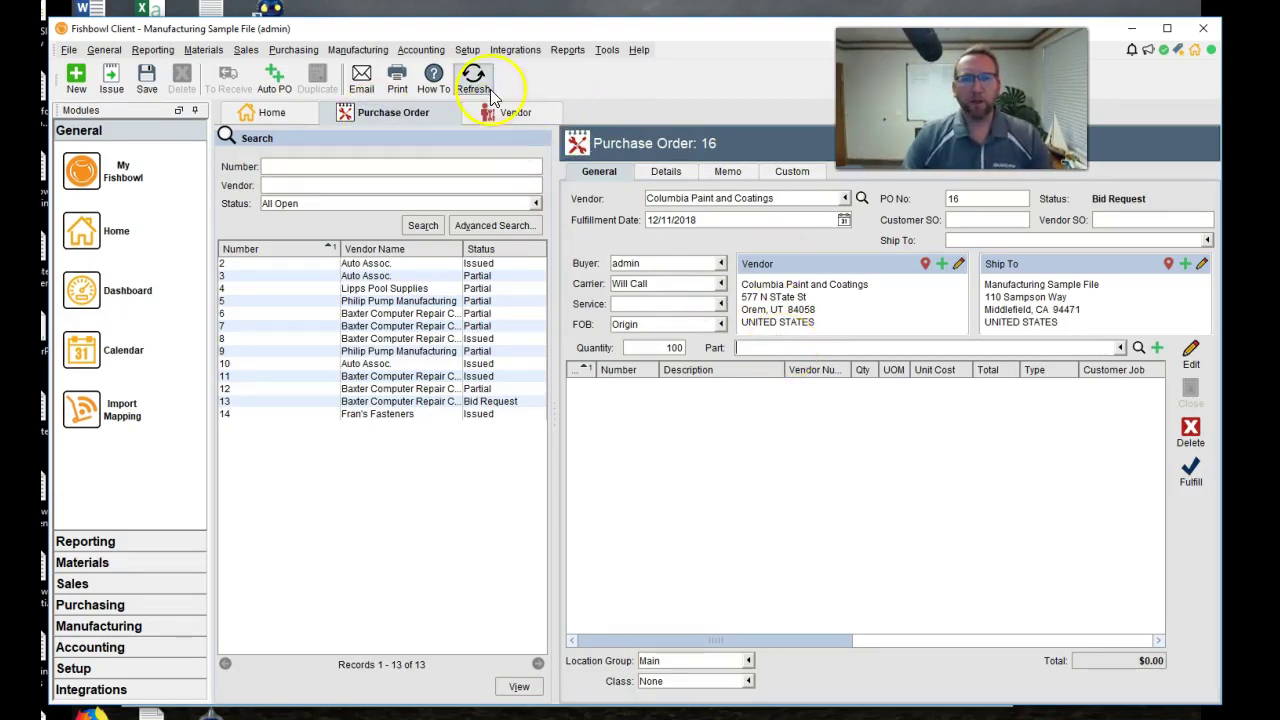
- Search parts for 'anch' and add ANBA Anchor base, qty 100, as the first PO line
text(ash)
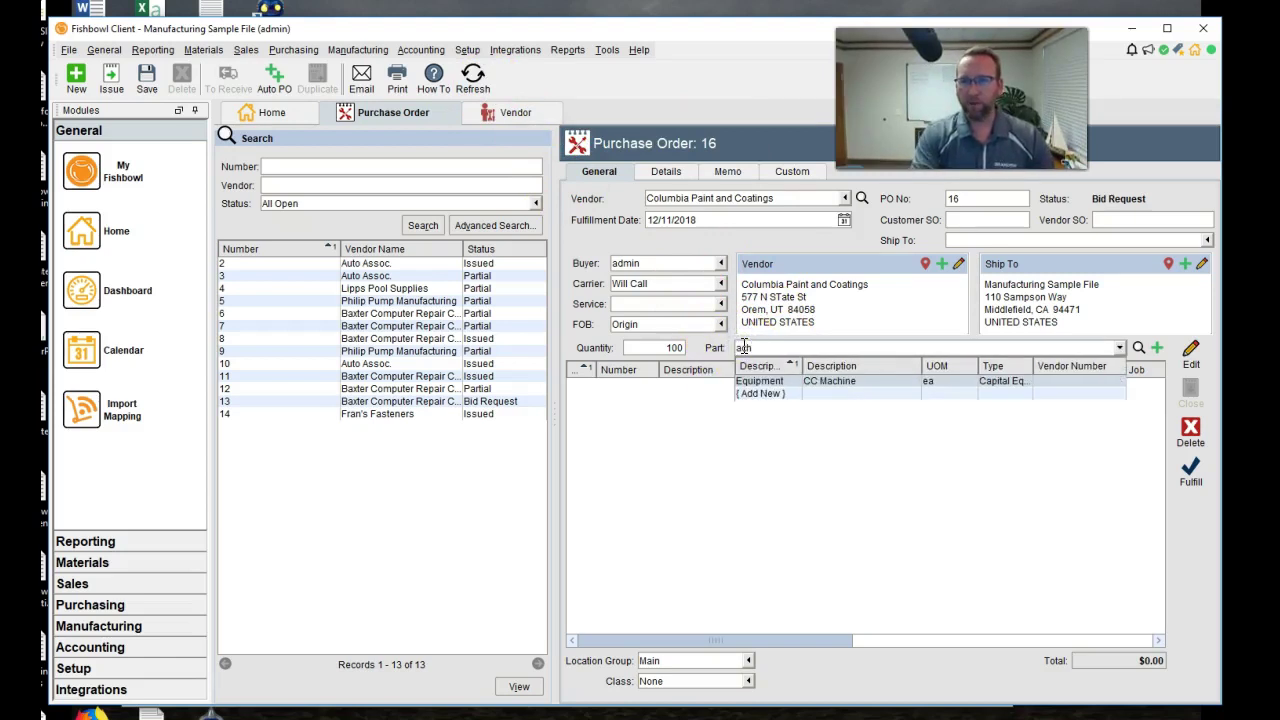
key(BackSpace)
key(BackSpace)
text(nch)
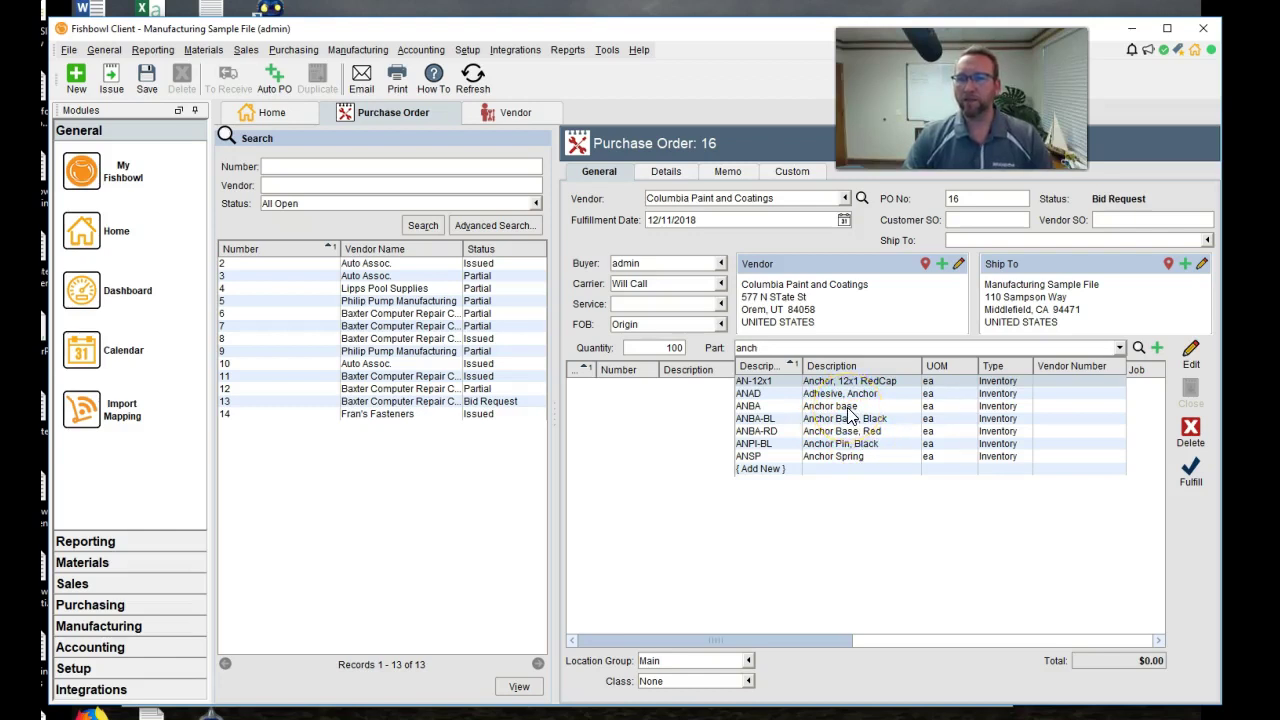
click(848, 406)
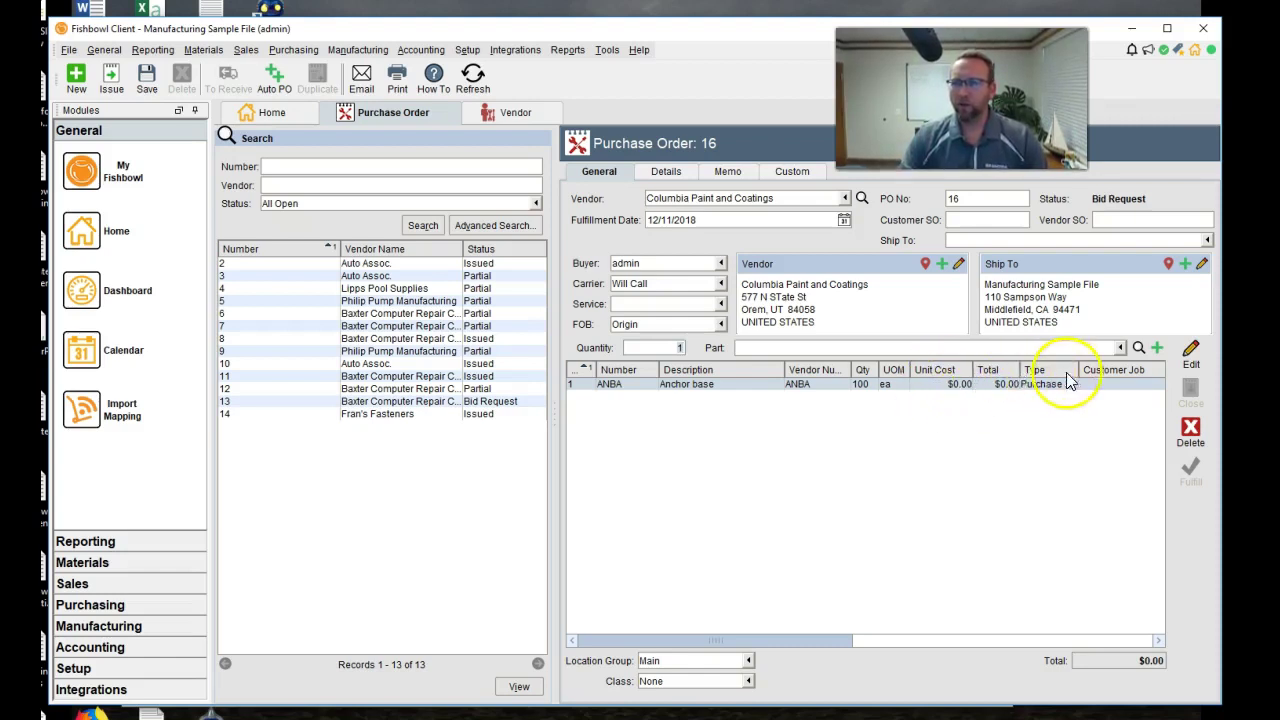
- Change the ANBA line to type Out Sourced with outsourced part ANBA-RD
click(1190, 355)
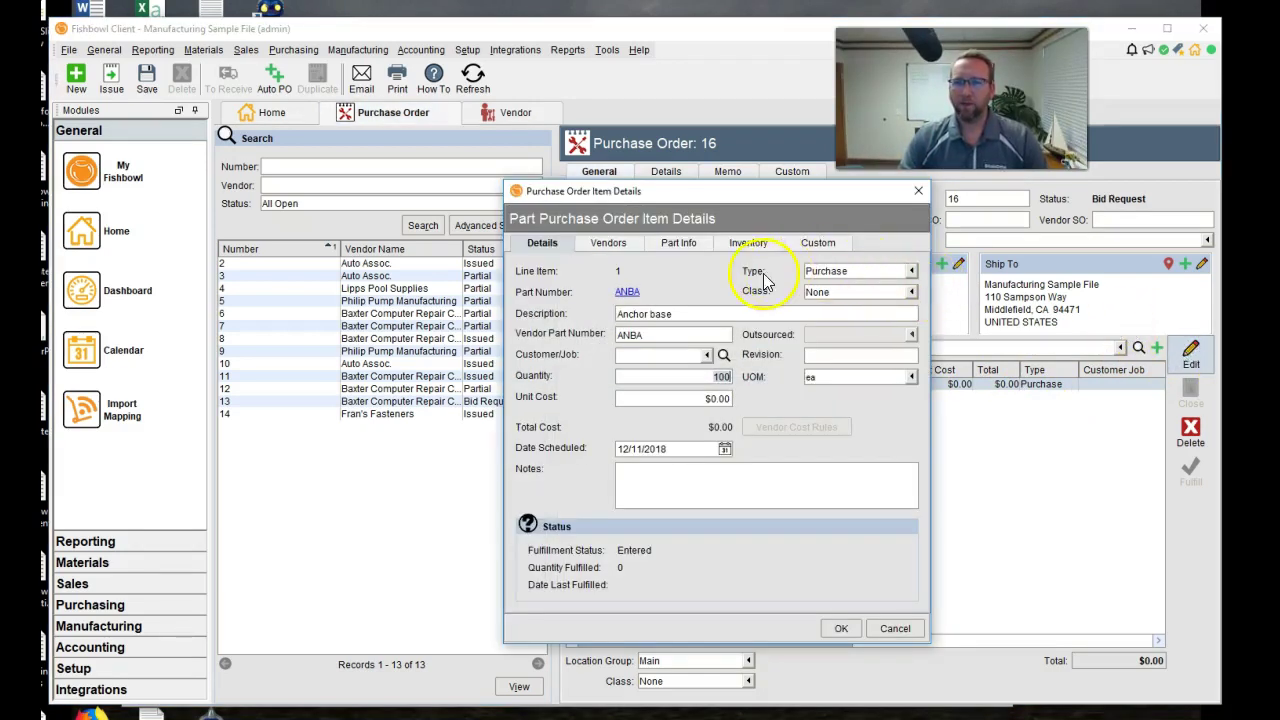
click(912, 273)
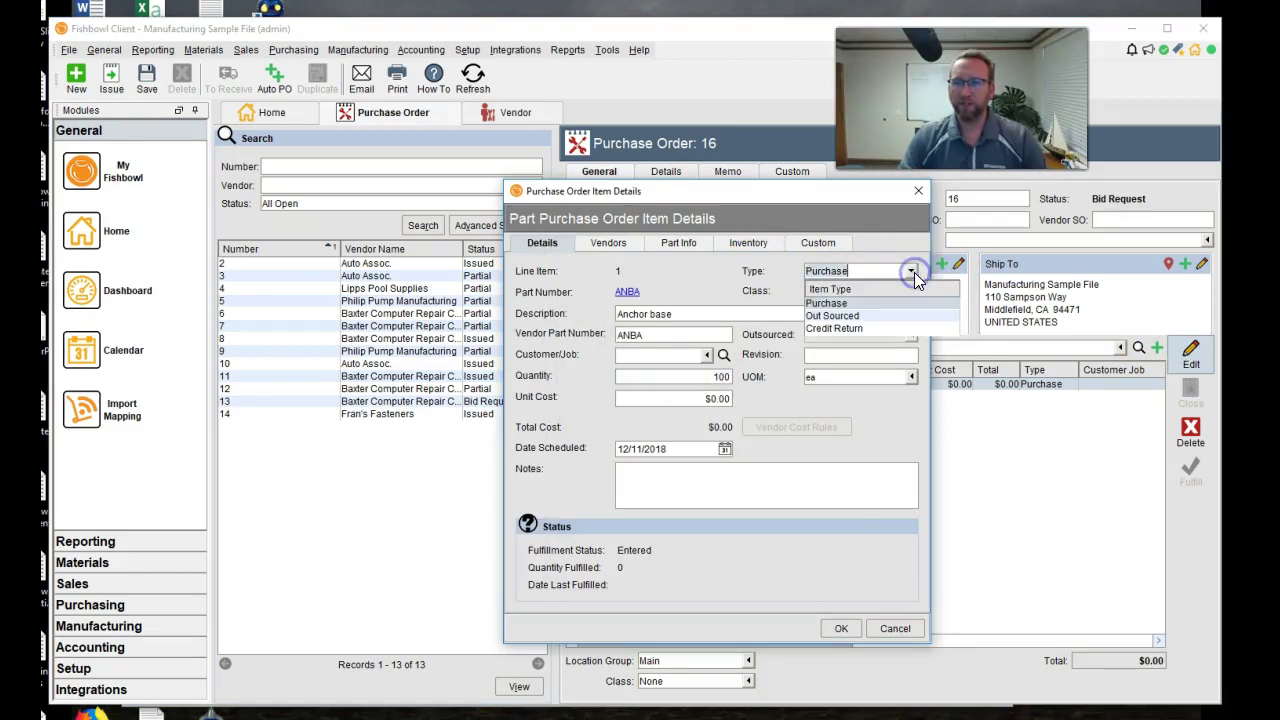
click(850, 316)
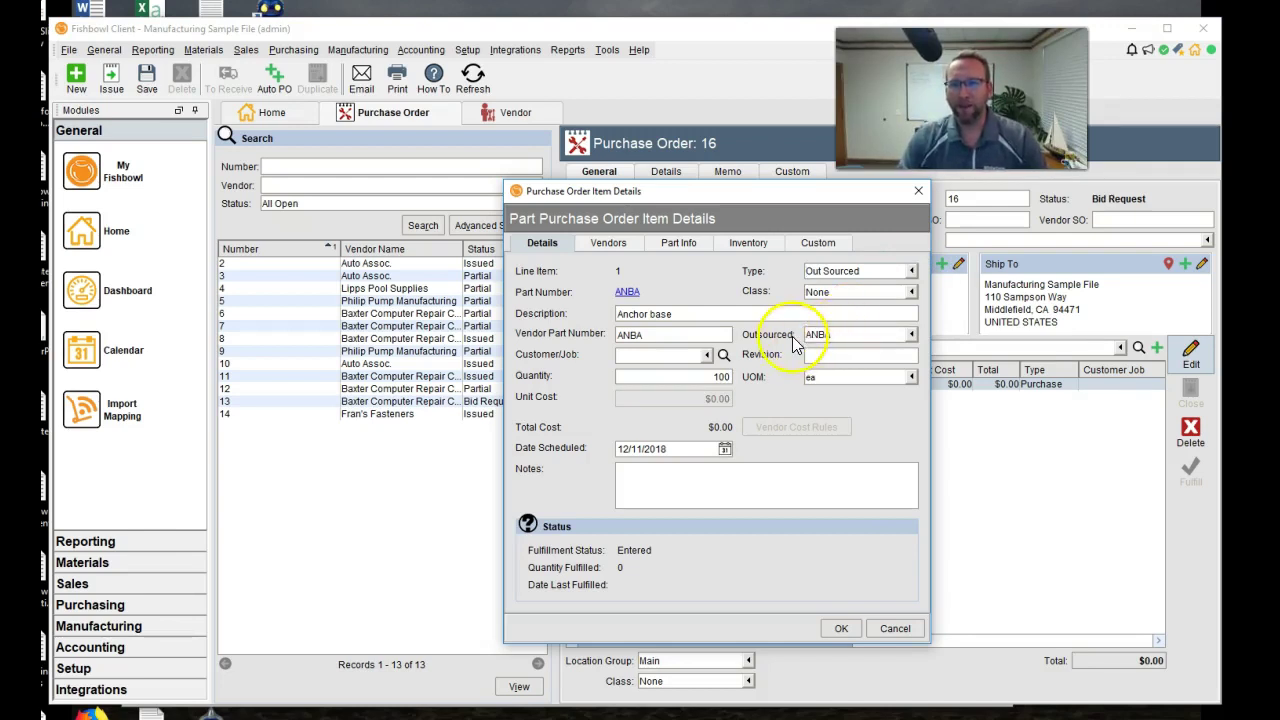
click(911, 336)
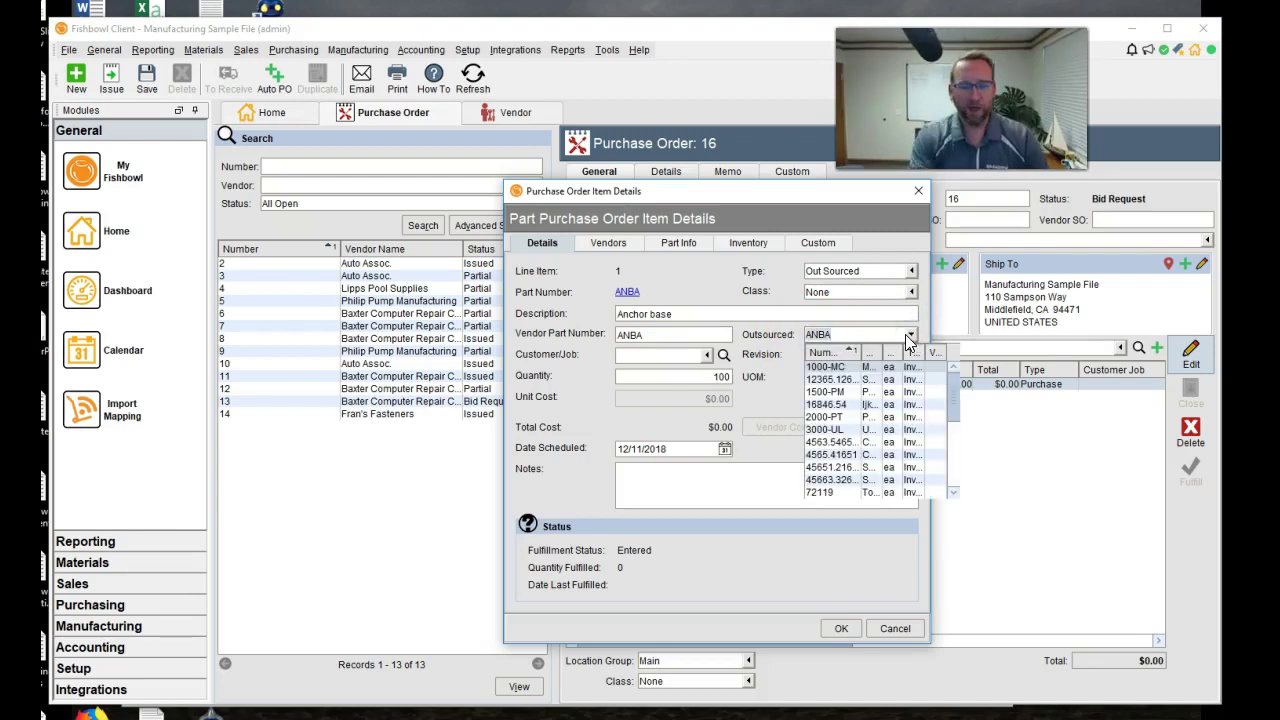
text(red)
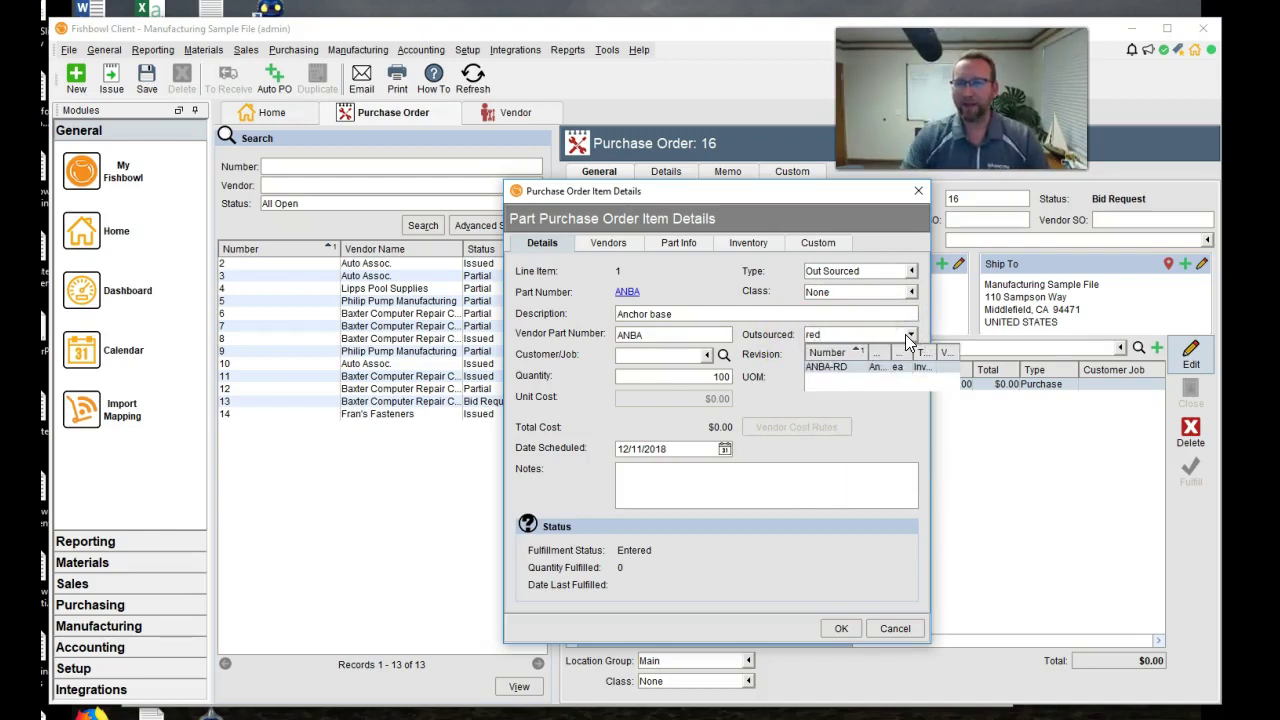
click(852, 368)
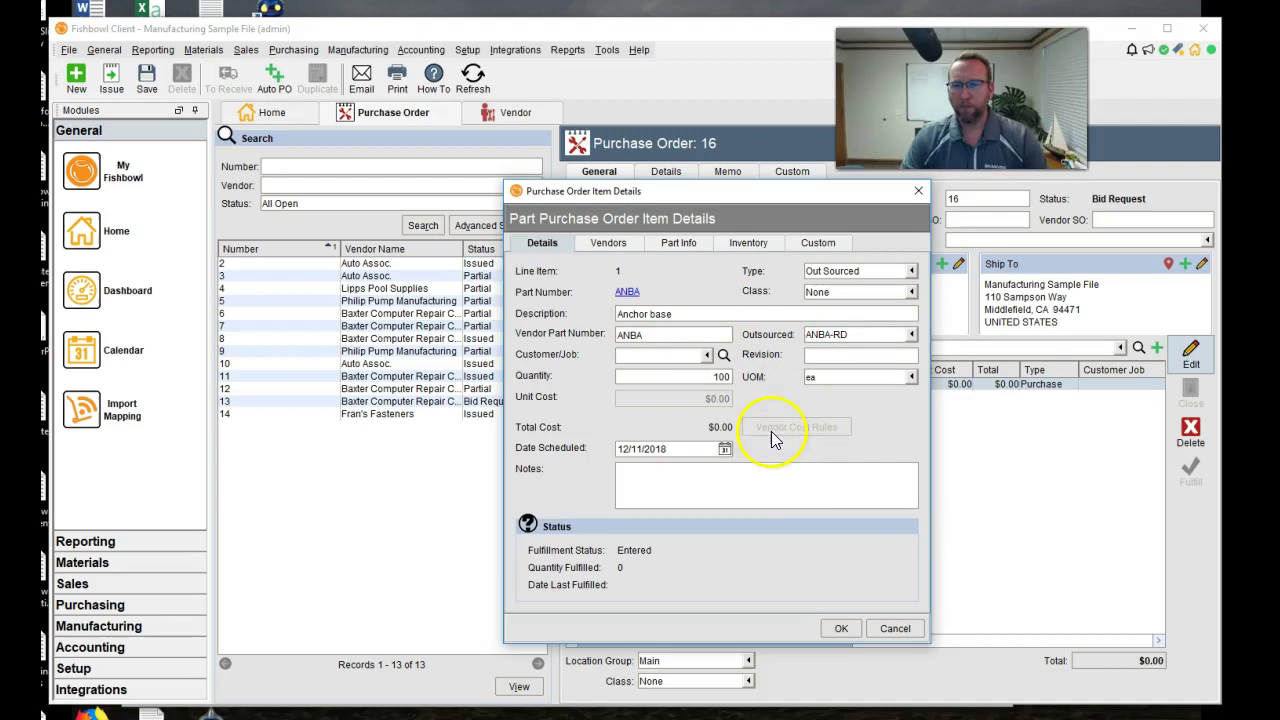
click(842, 626)
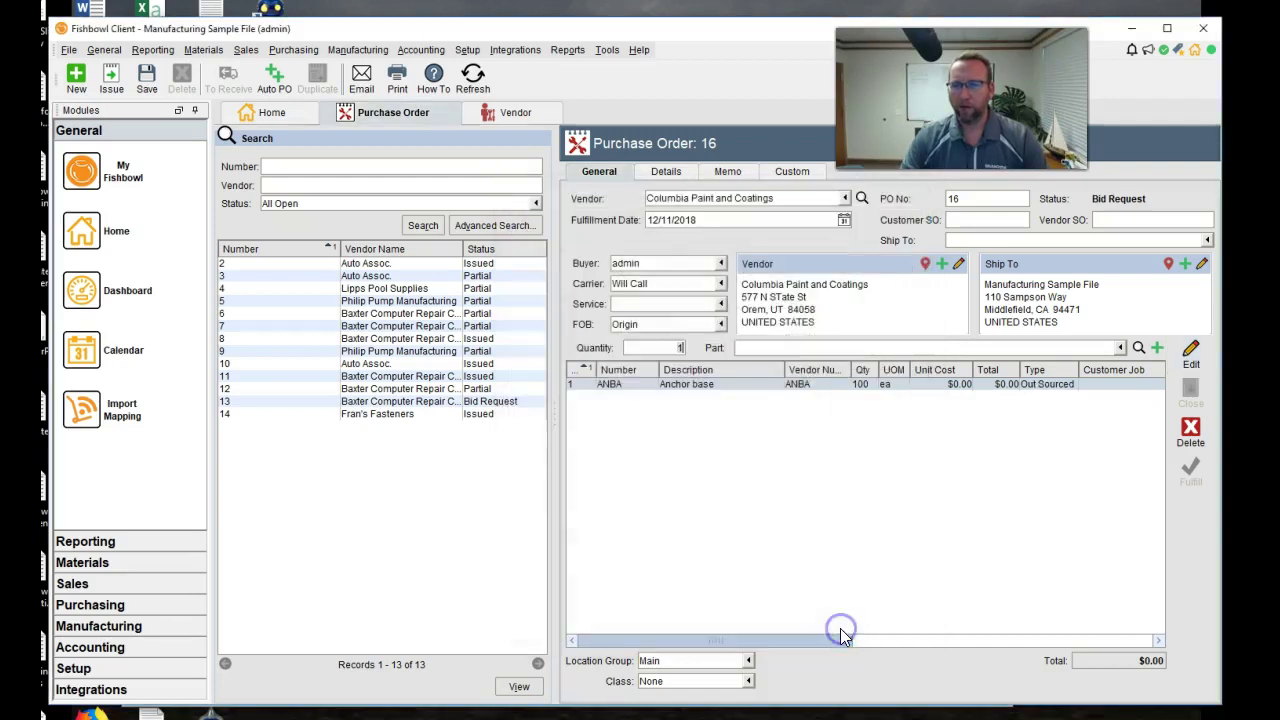
click(945, 388)
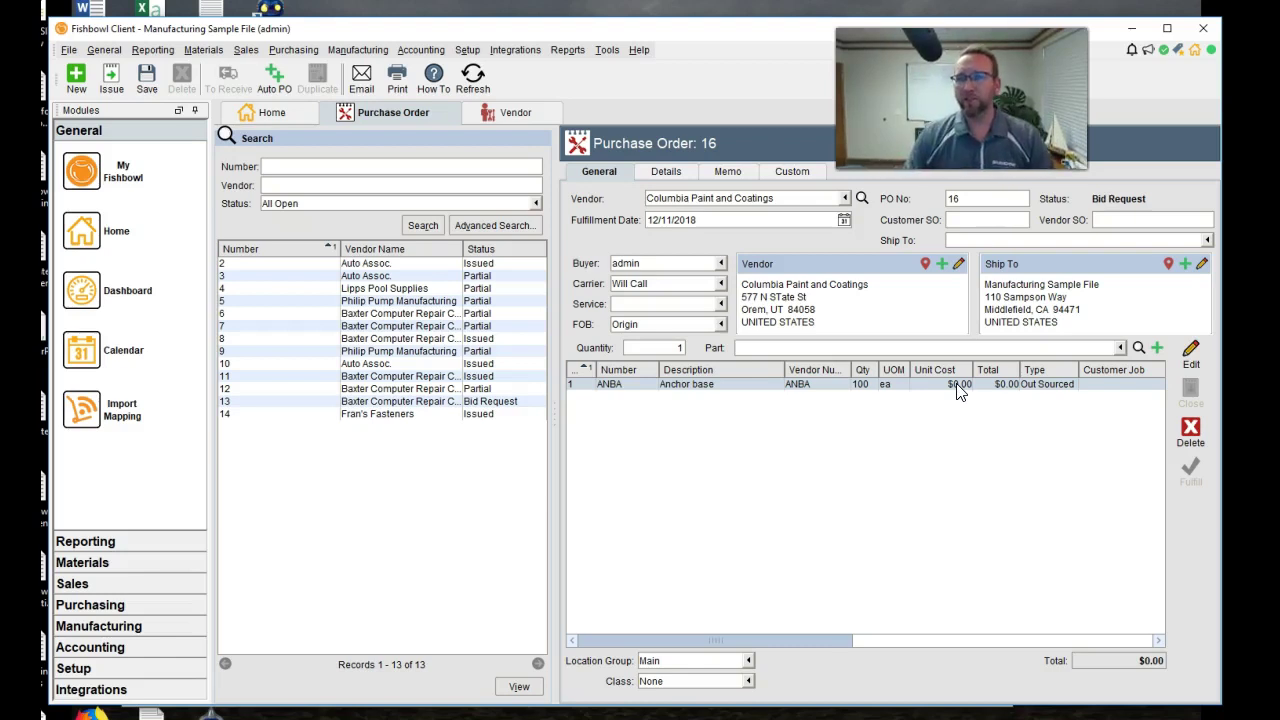
click(790, 347)
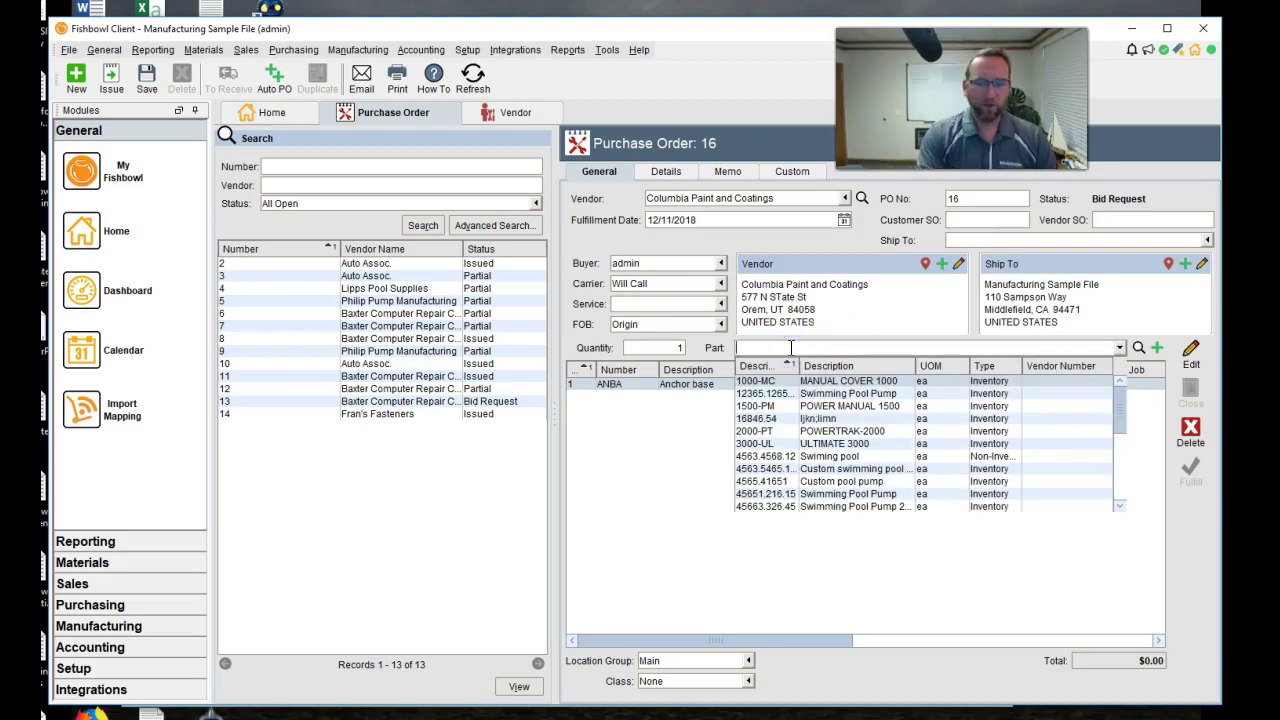
text(coa)
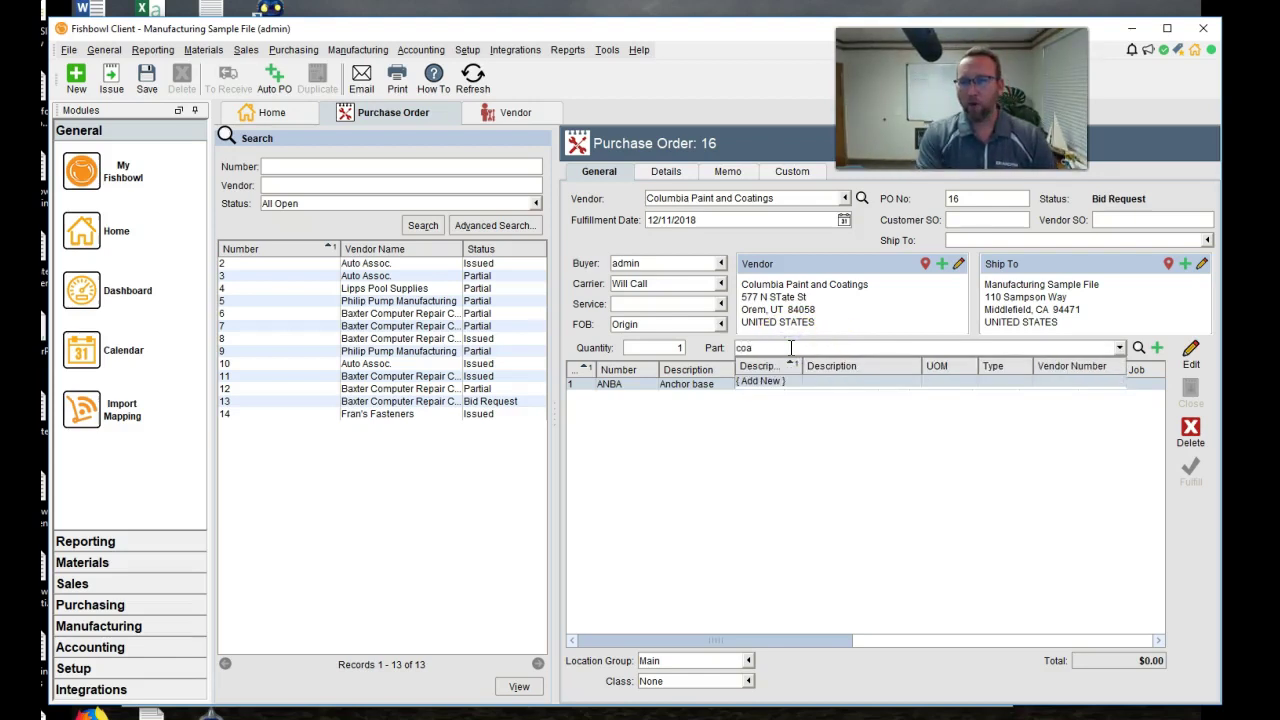
text(t)
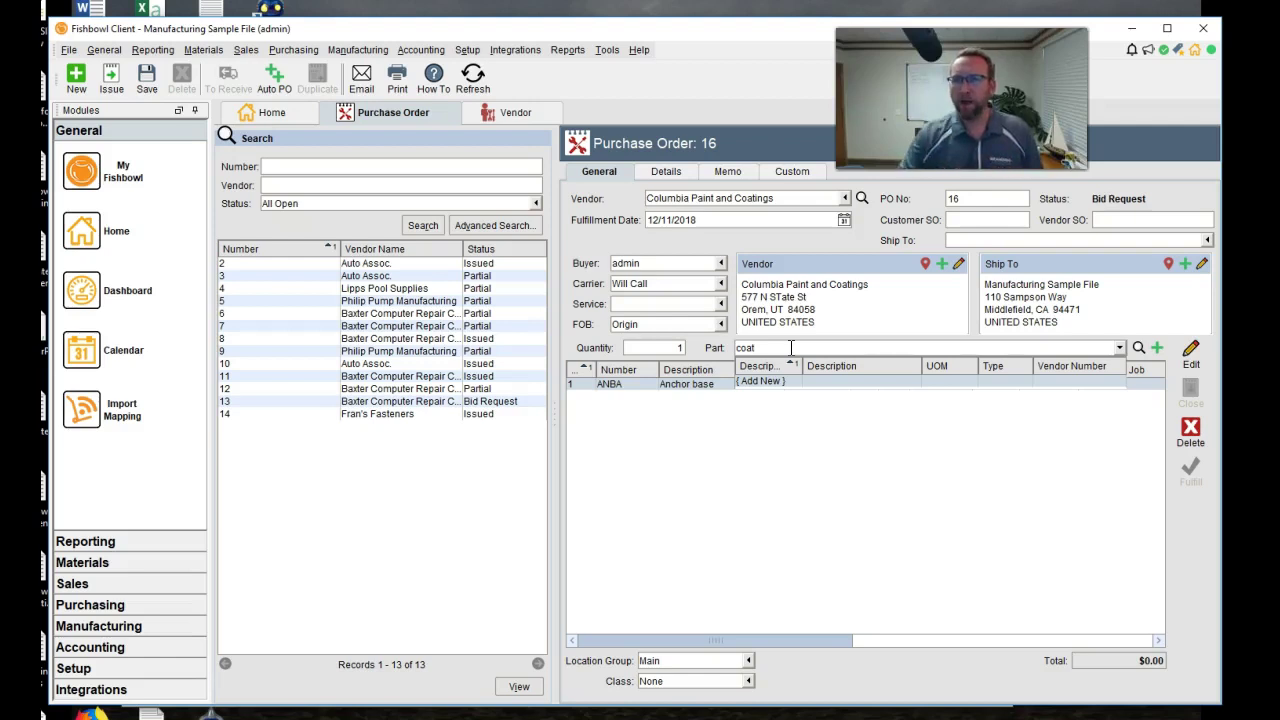
click(771, 413)
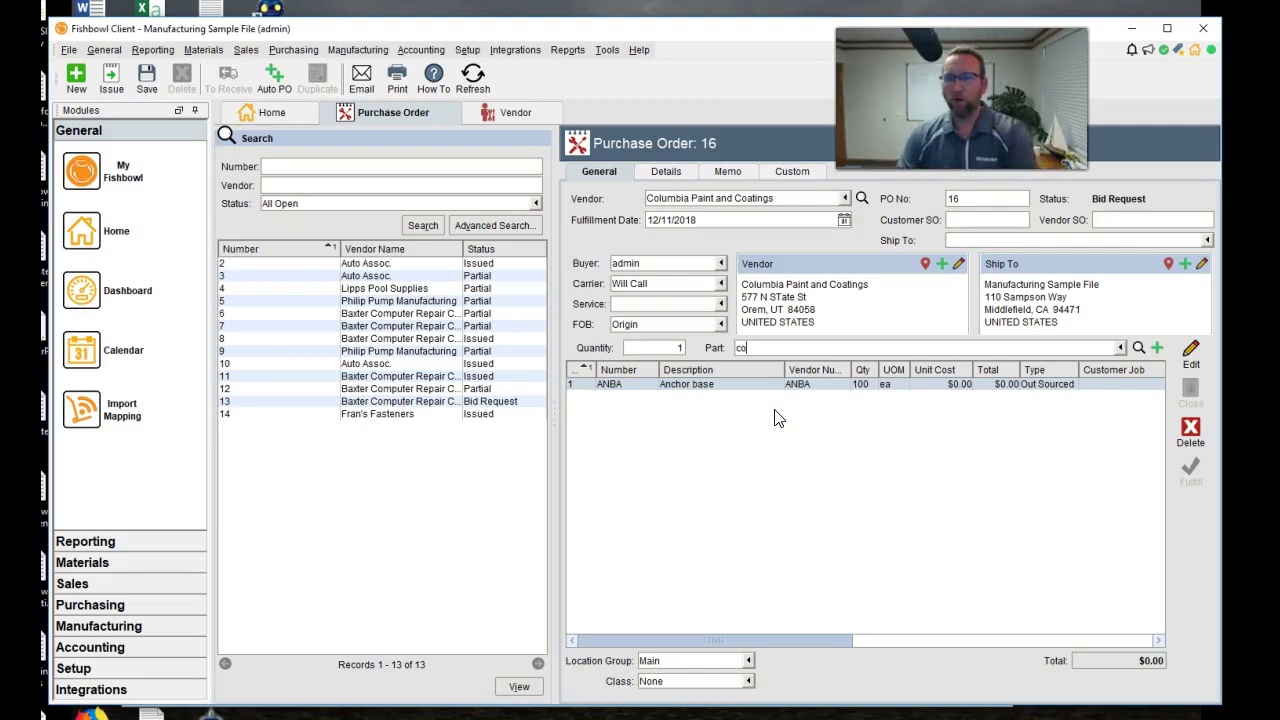
key(BackSpace)
key(BackSpace)
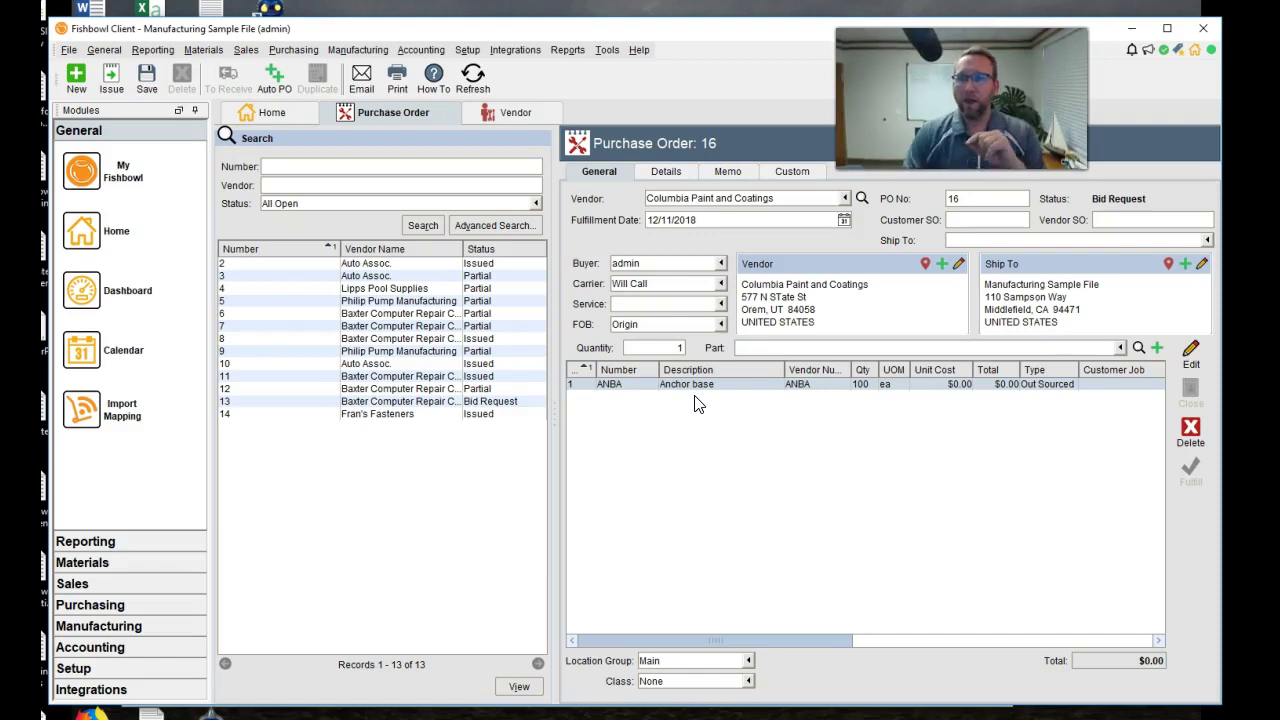
click(732, 391)
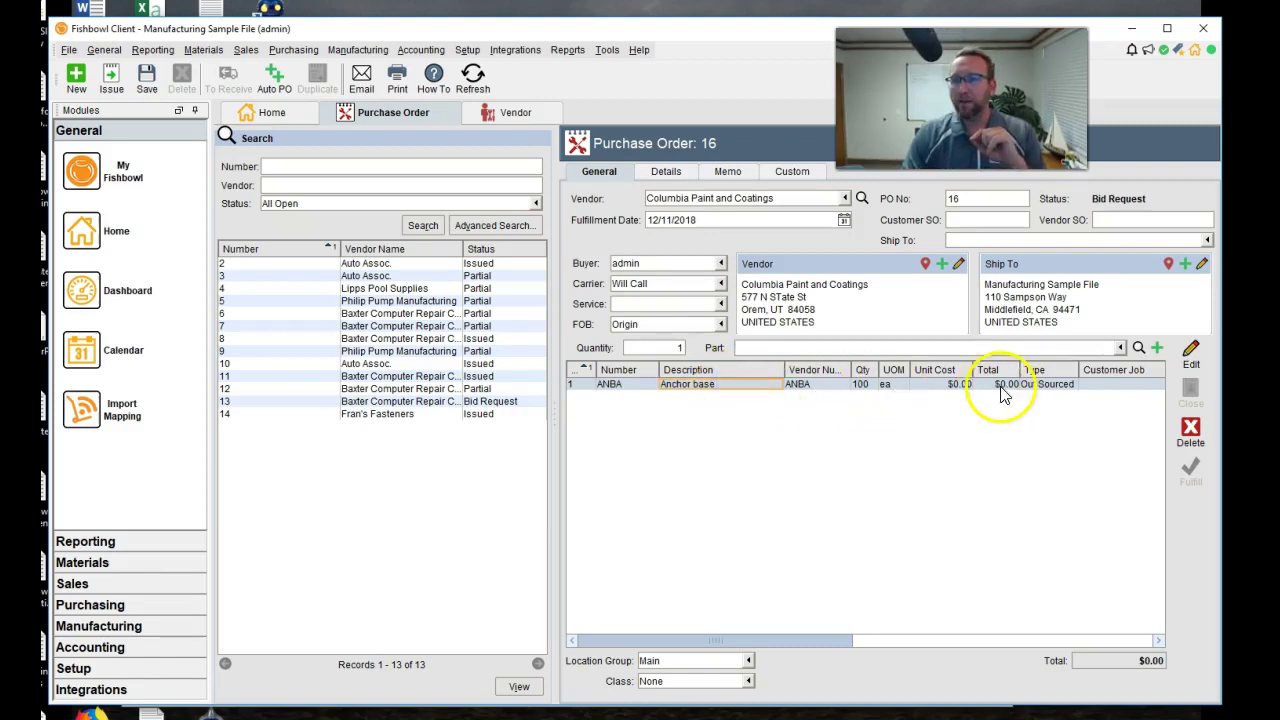
click(1190, 352)
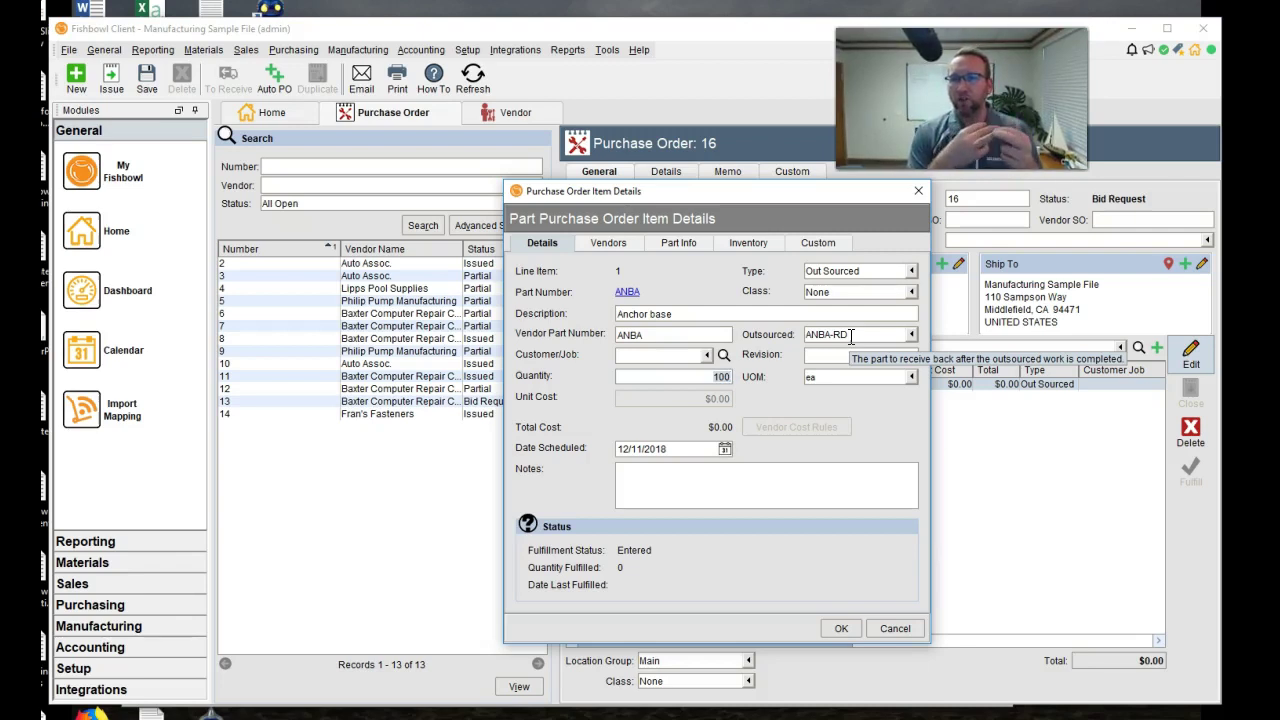
click(907, 630)
- Create a new part named 'Coating Service' from the PO part search
click(776, 347)
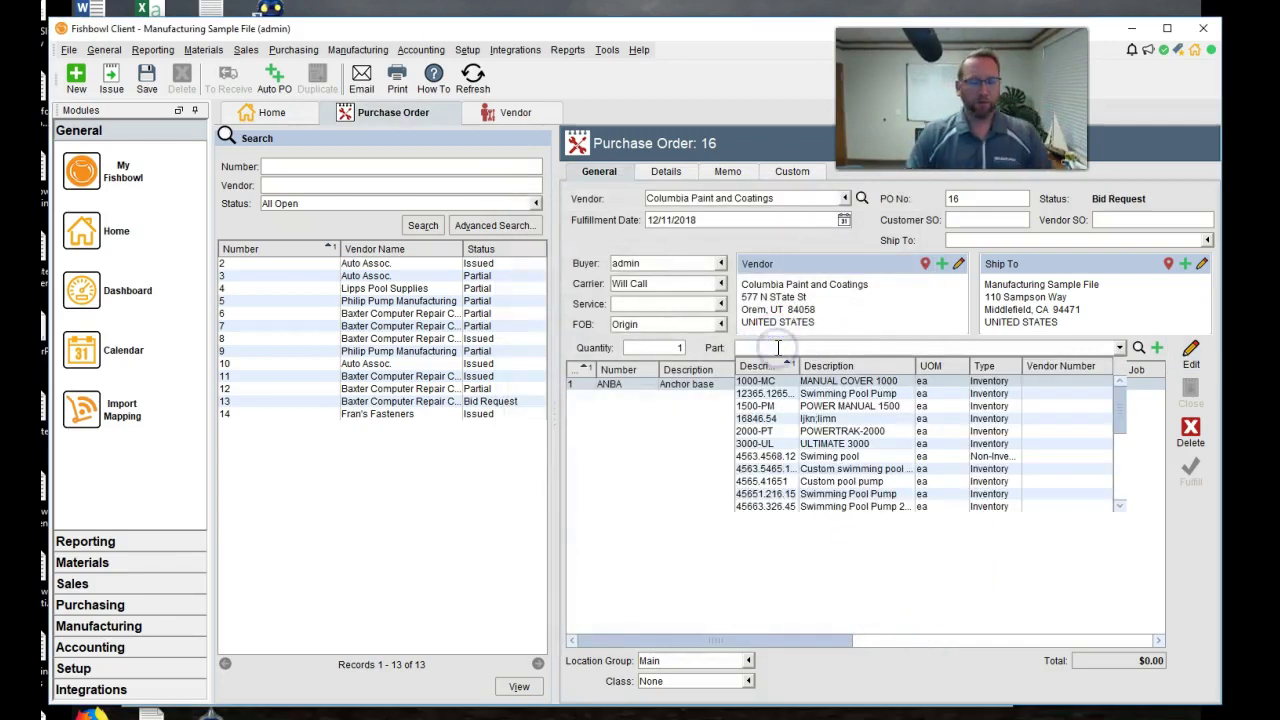
text(Coat)
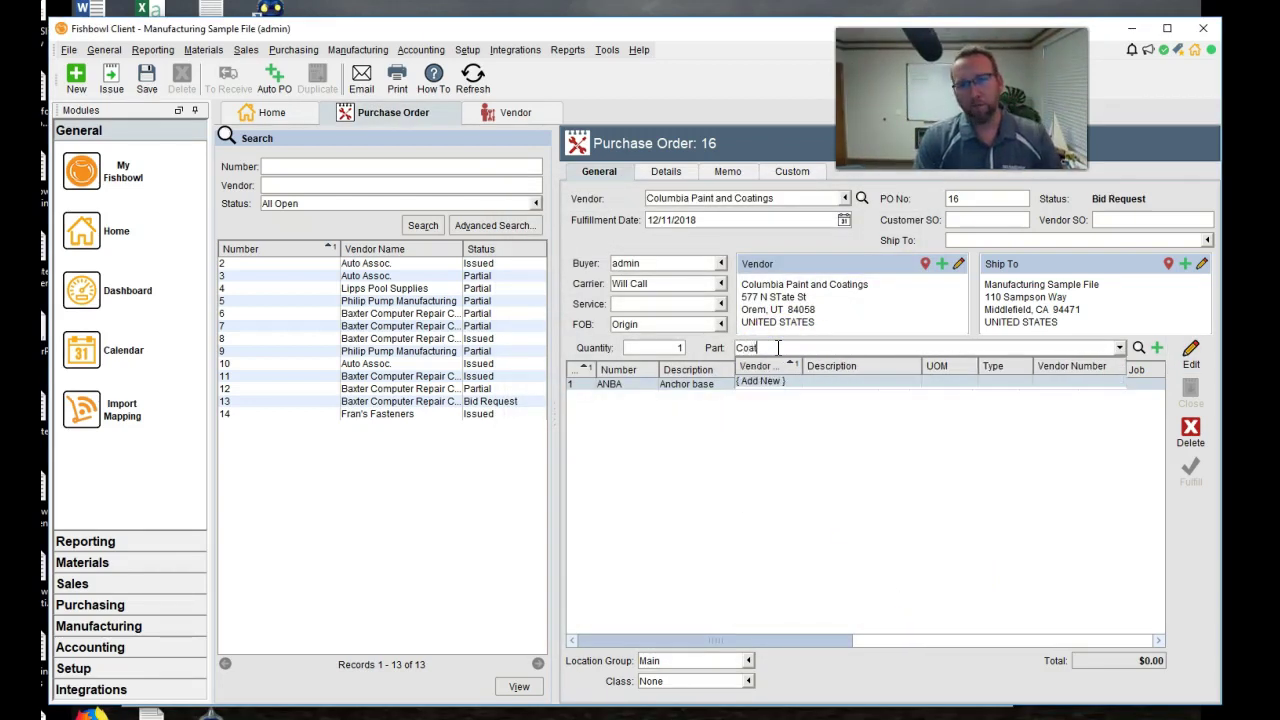
text(ing Service)
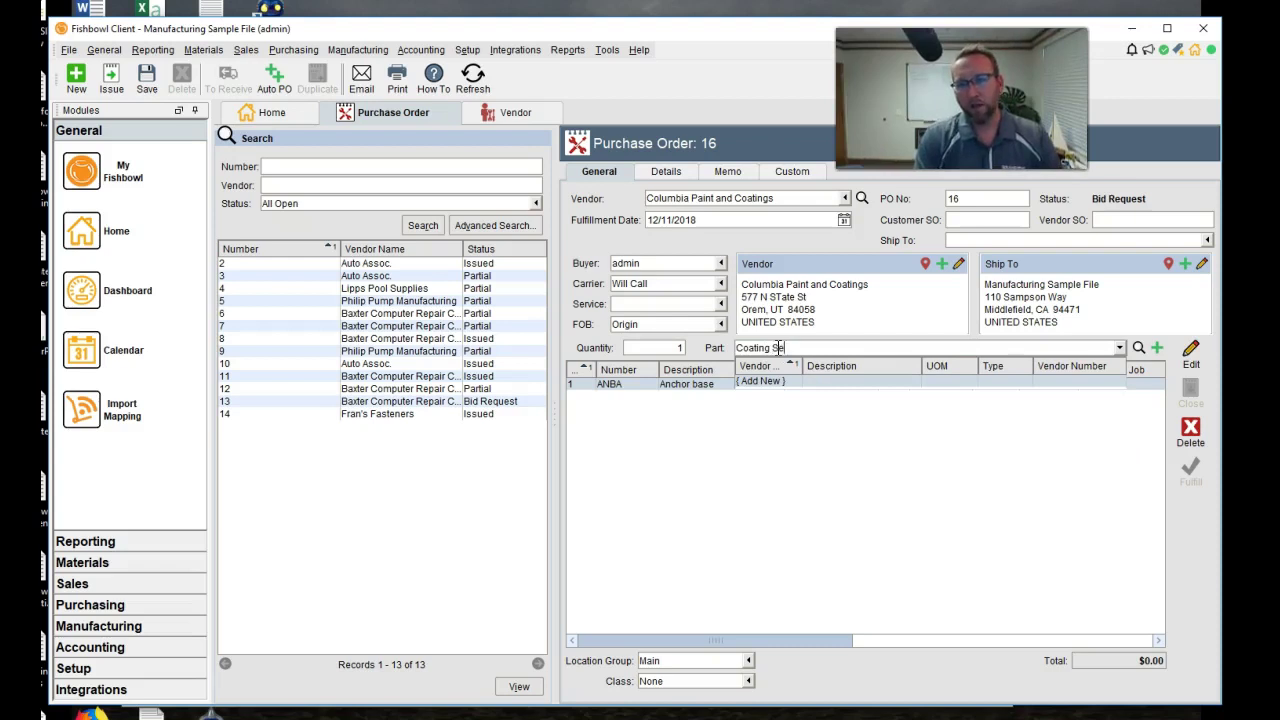
click(772, 389)
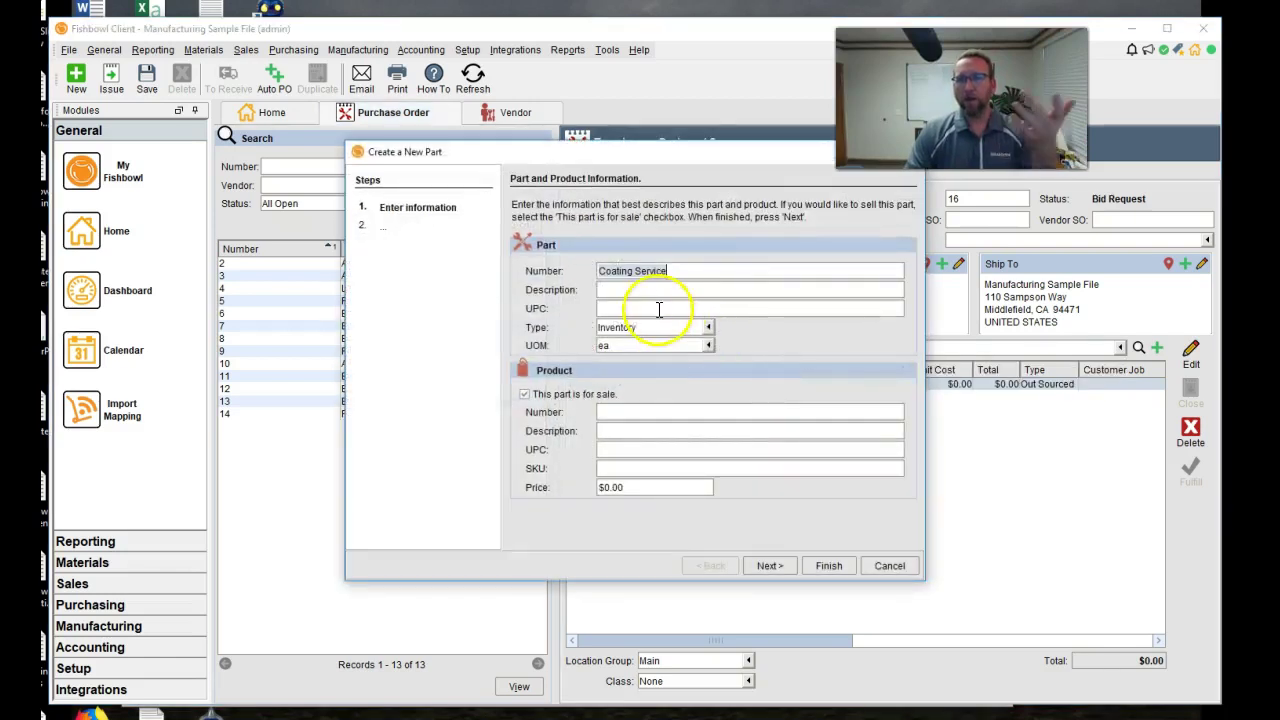
- Give the part description 'Coating Charge' and type Service, then check its UOM list
click(660, 291)
text(Coa)
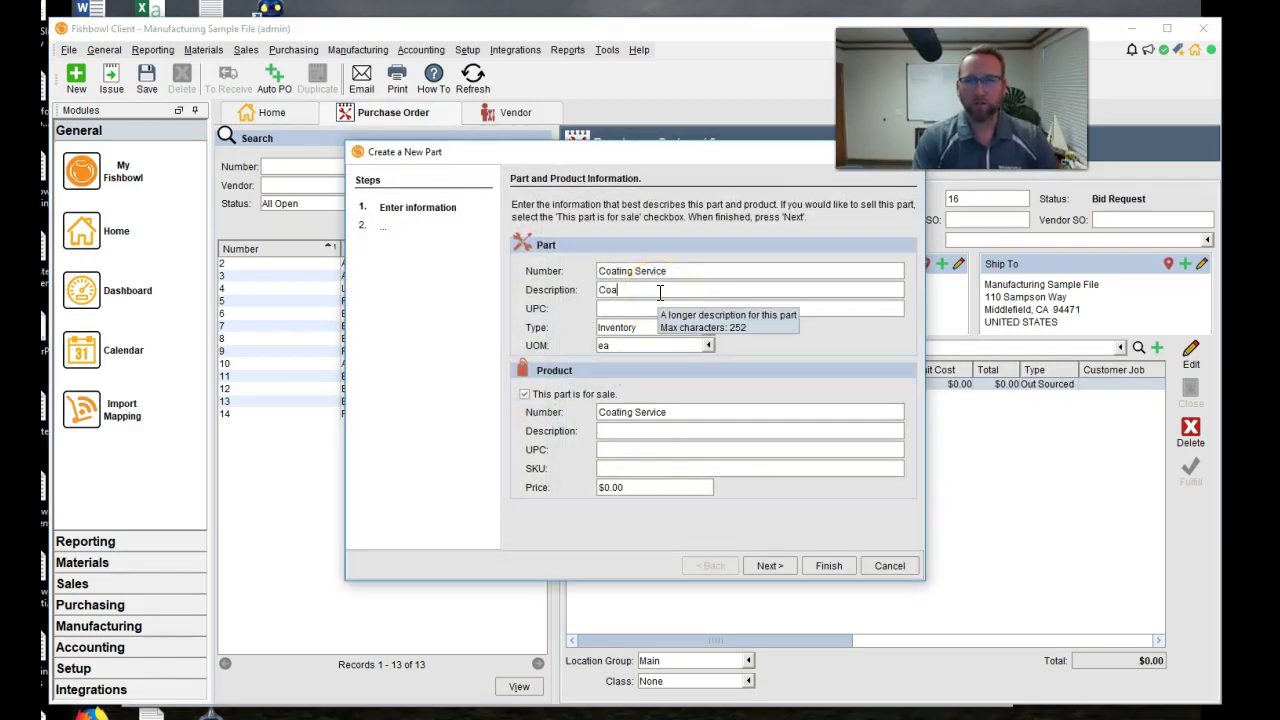
text(ting Charge)
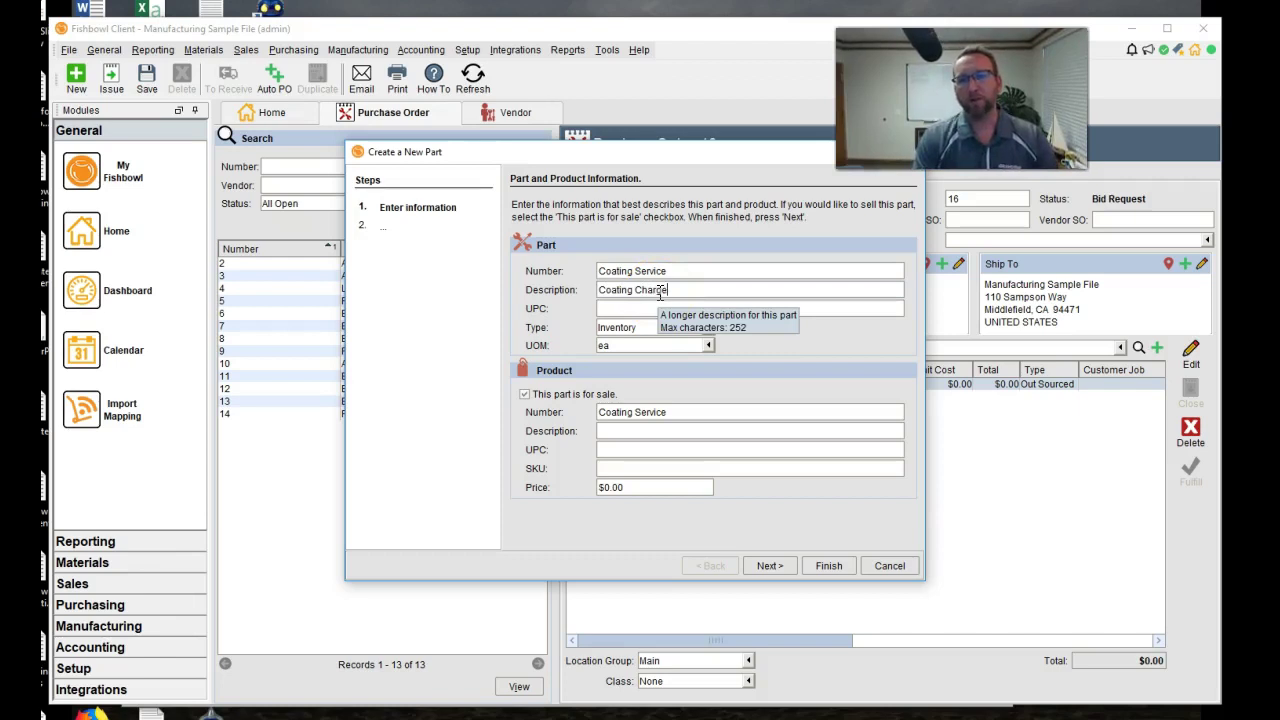
click(648, 328)
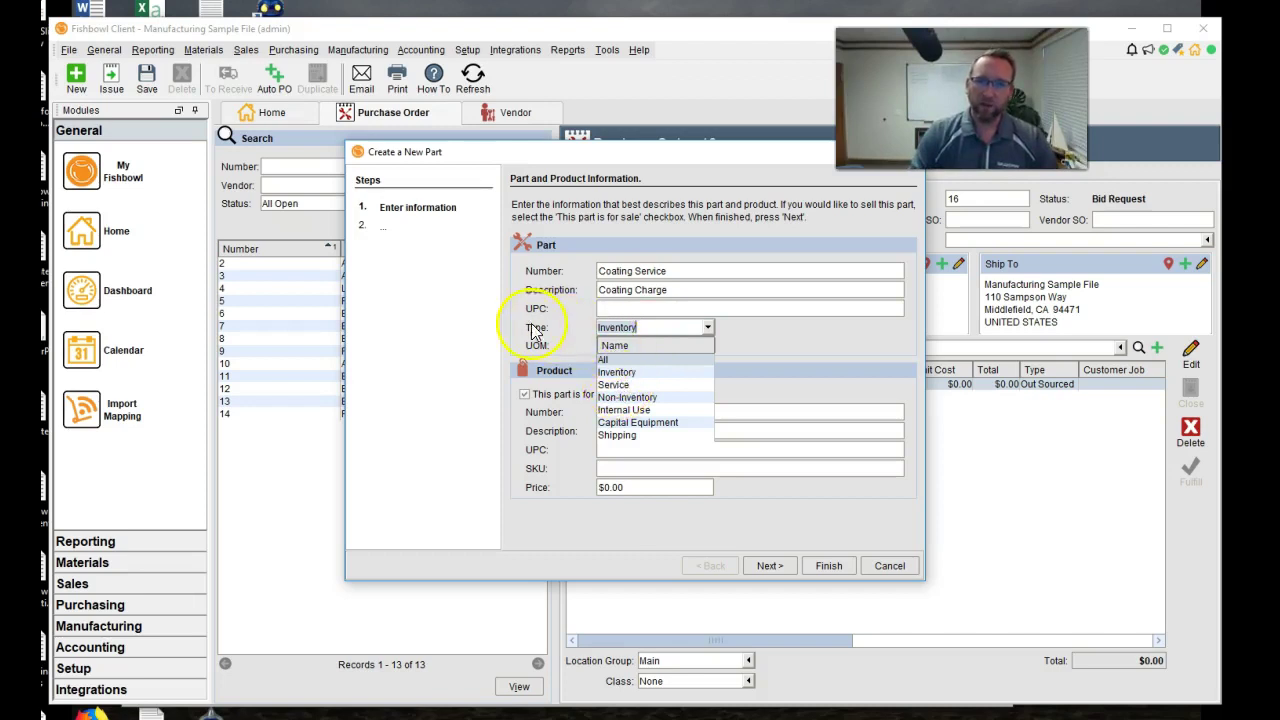
click(613, 384)
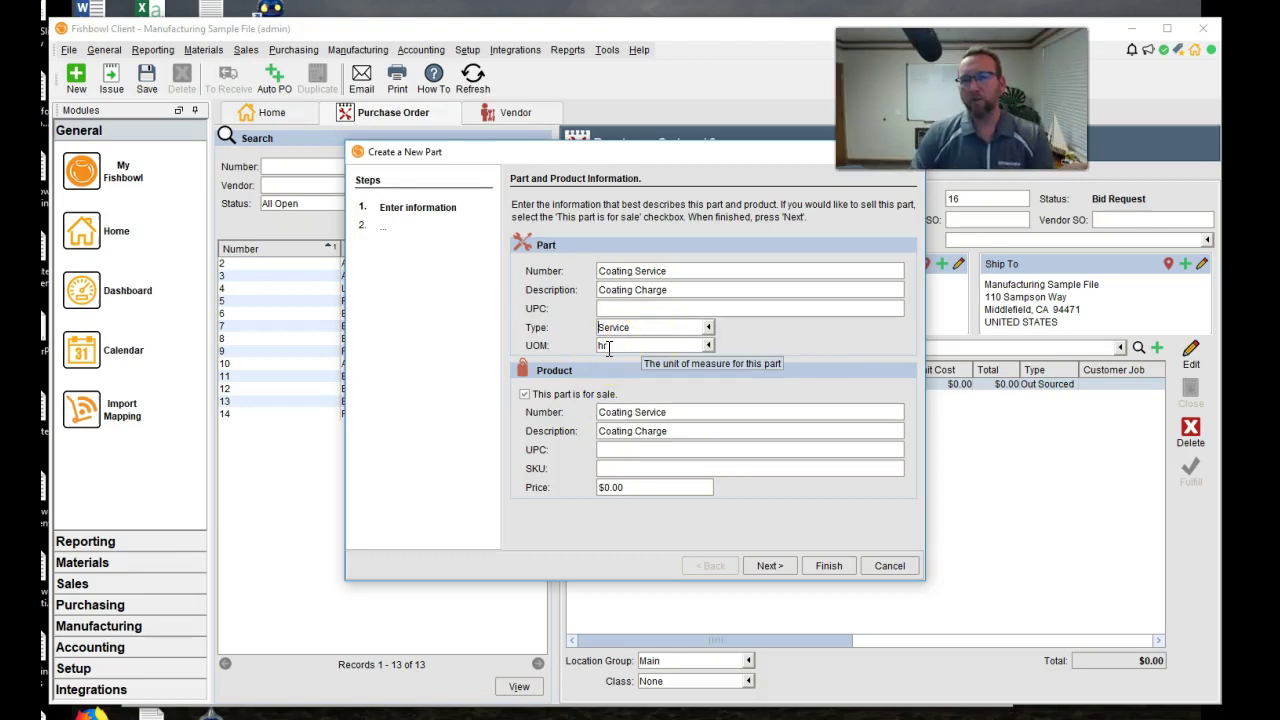
click(625, 345)
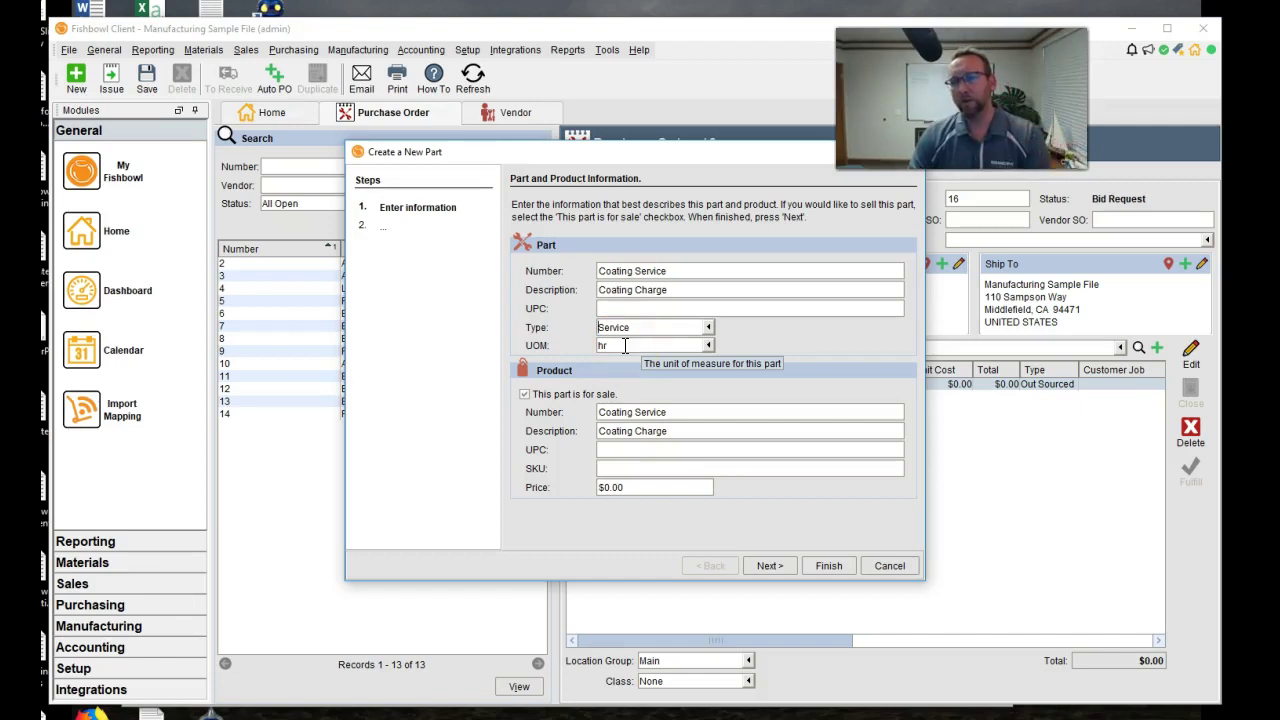
click(625, 345)
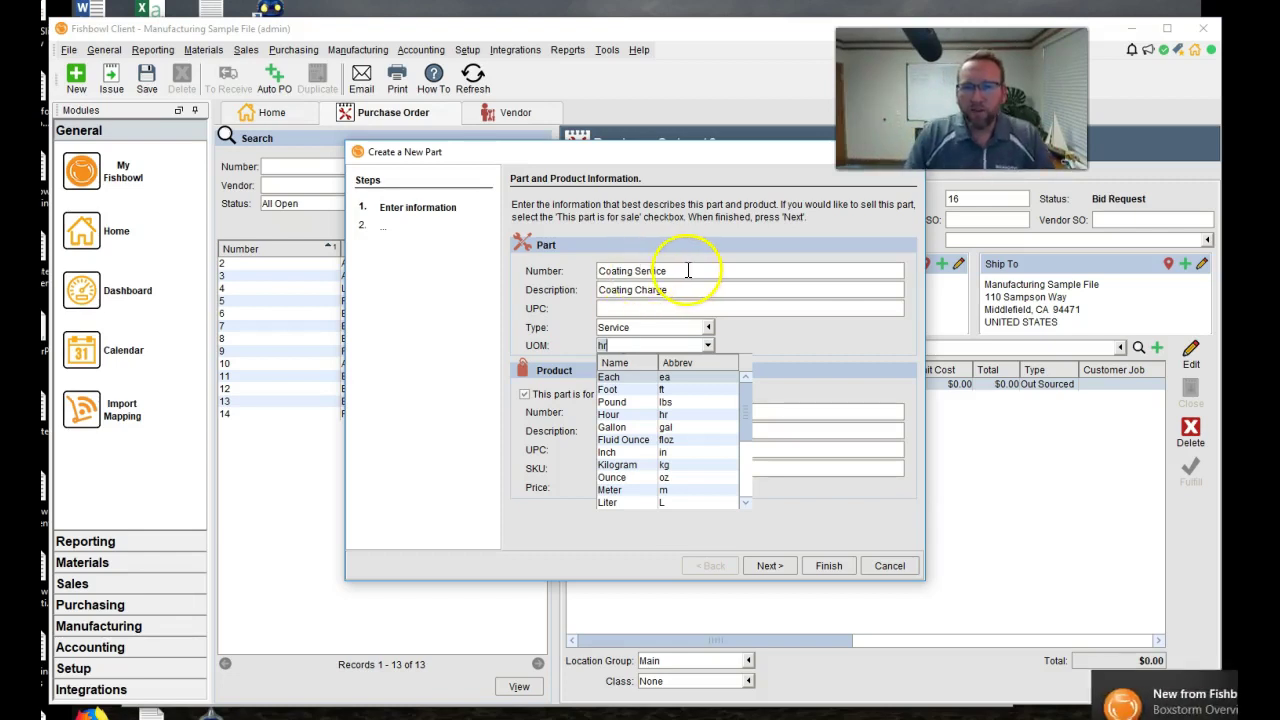
- Correct the part number, removing the stray ANBA-RD prefix so it stays Coating Service
click(600, 271)
click(600, 271)
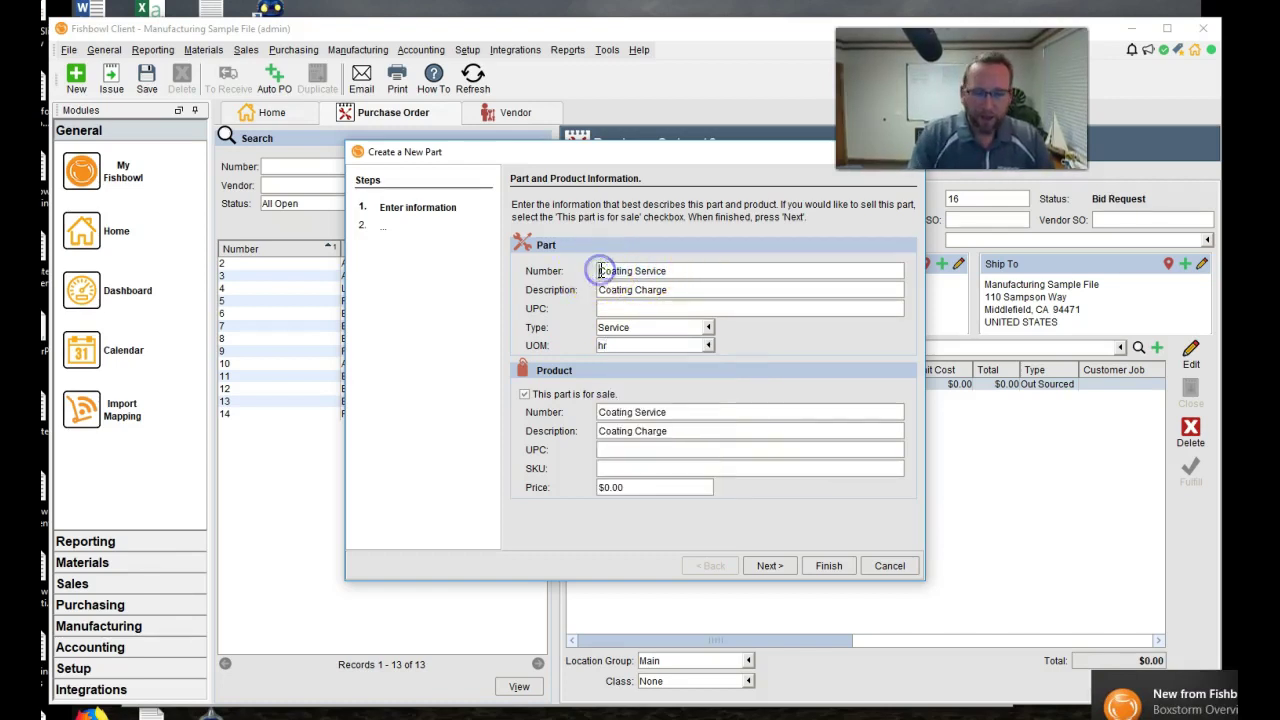
text(NBA)
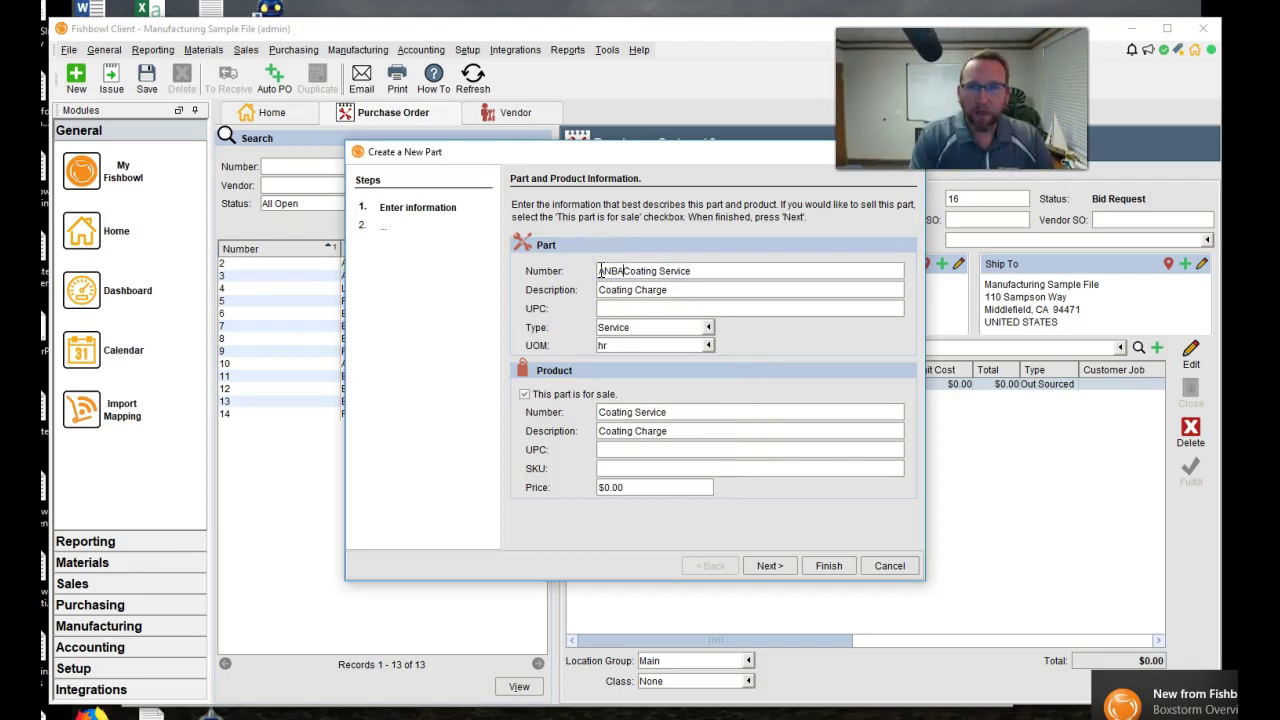
text(-RD)
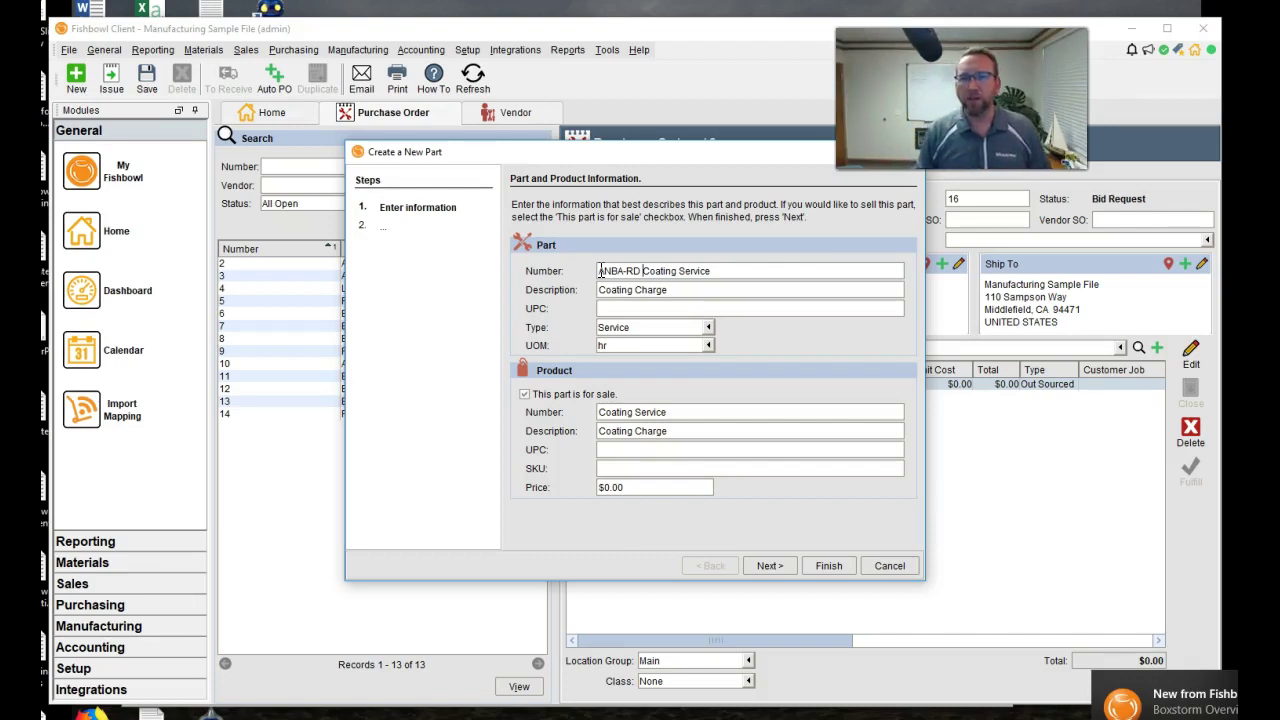
key(BackSpace)
key(BackSpace)
key(BackSpace)
key(BackSpace)
key(BackSpace)
key(BackSpace)
key(BackSpace)
key(BackSpace)
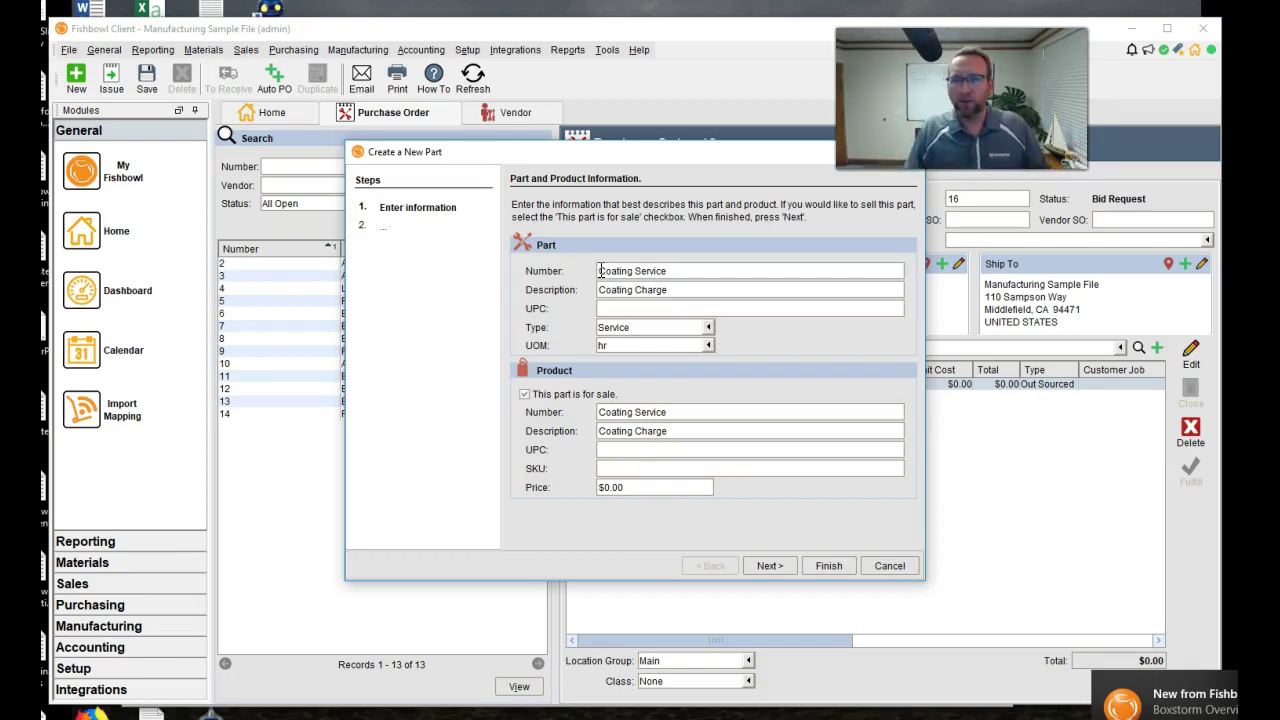
- Set the part's UOM to Each and mark it not for sale, reaching the Default Vendor step
click(708, 345)
click(645, 379)
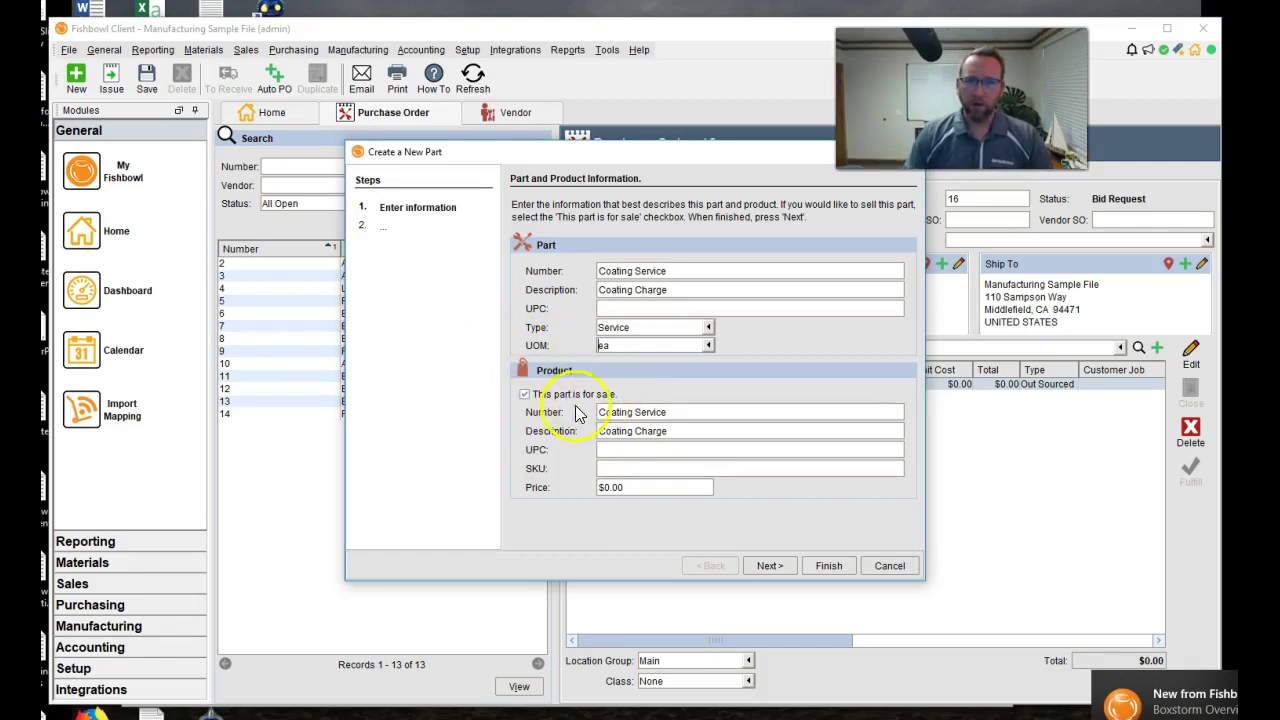
click(525, 395)
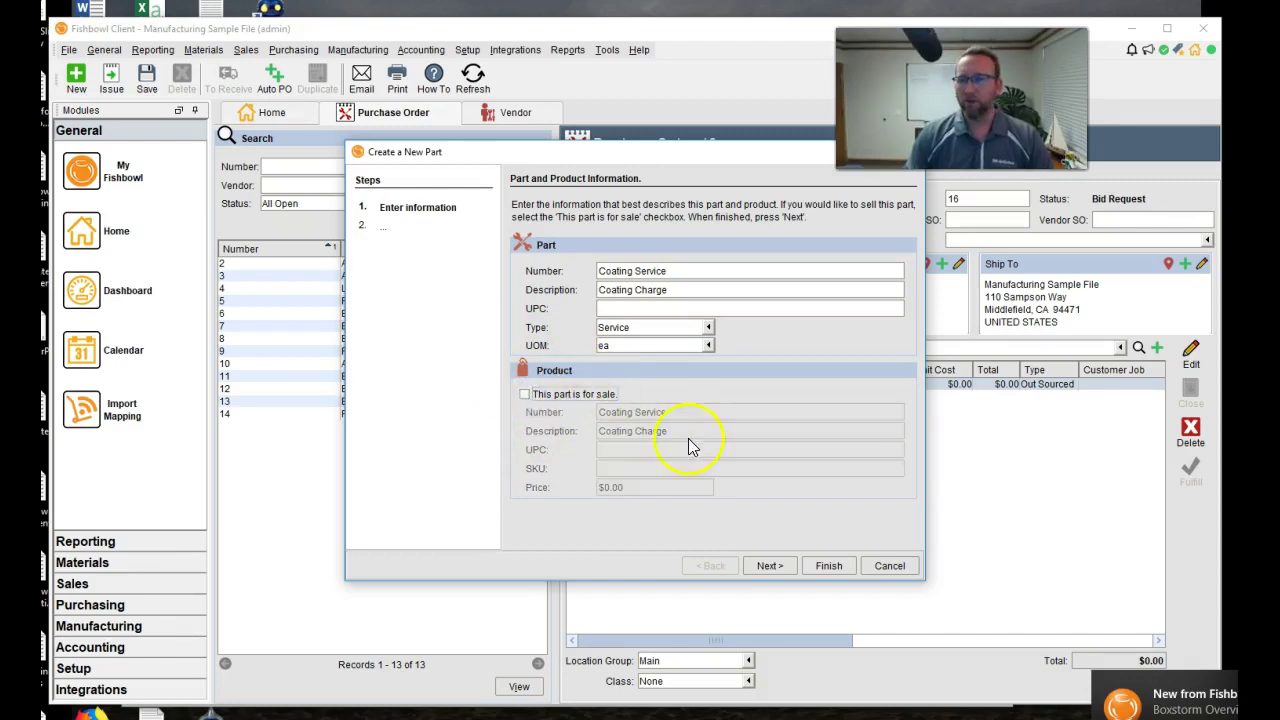
click(767, 566)
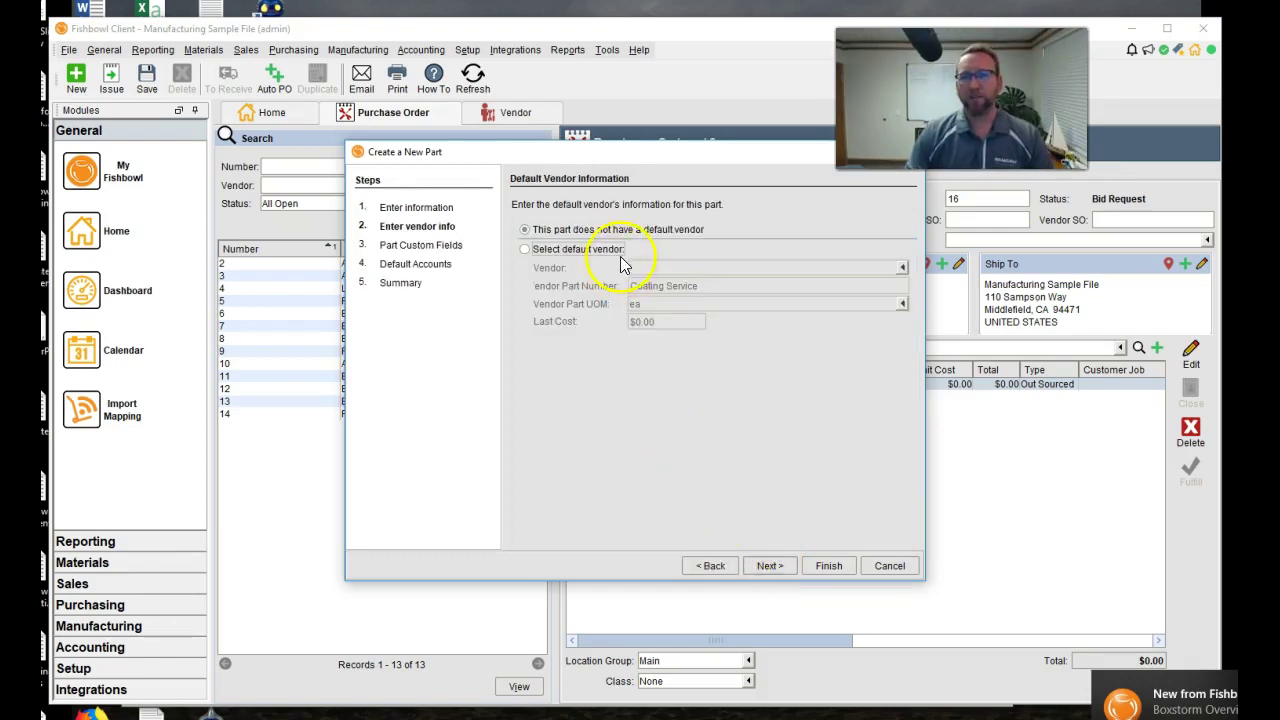
- Assign Columbia Paint and Coatings as the Coating Service part's default vendor
click(524, 249)
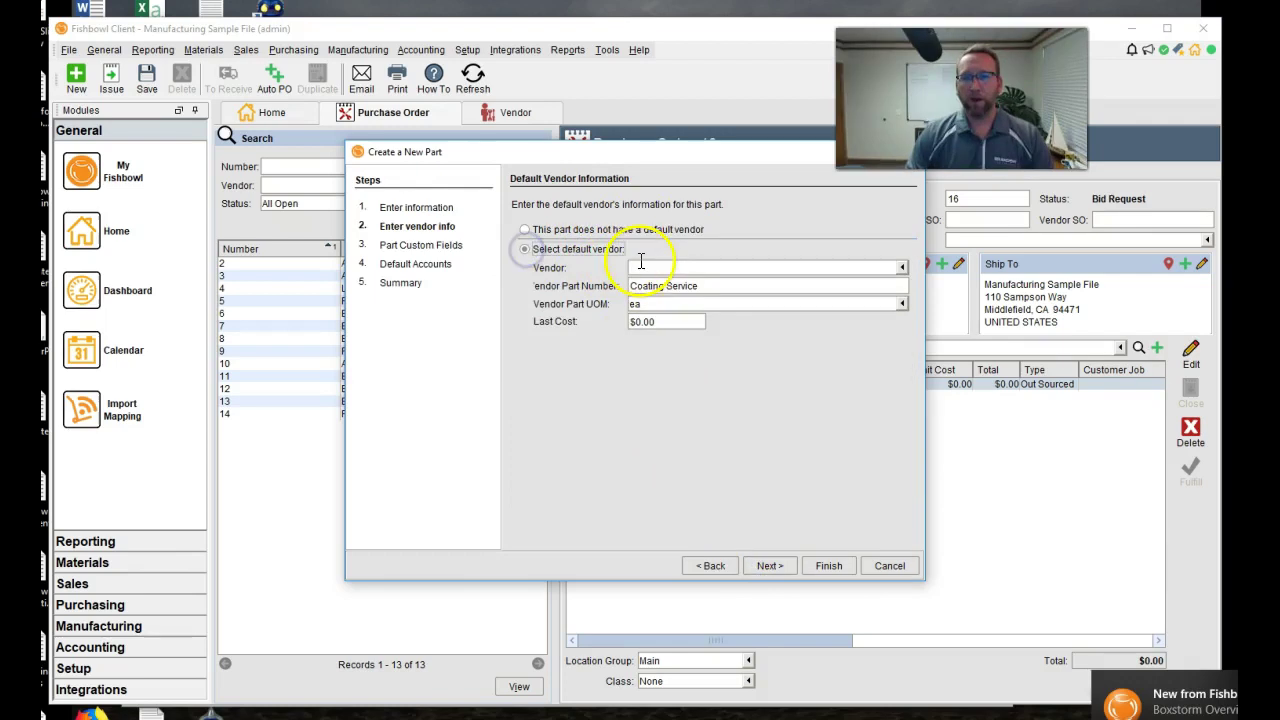
click(649, 262)
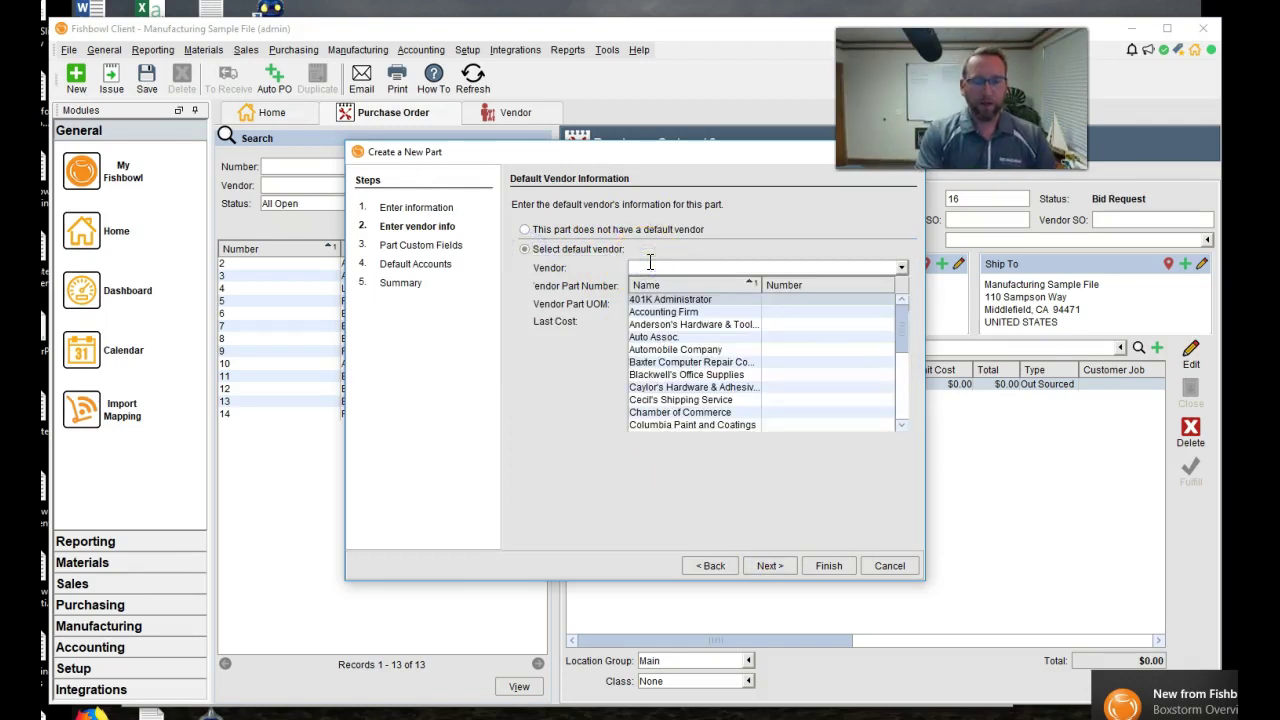
text(cao)
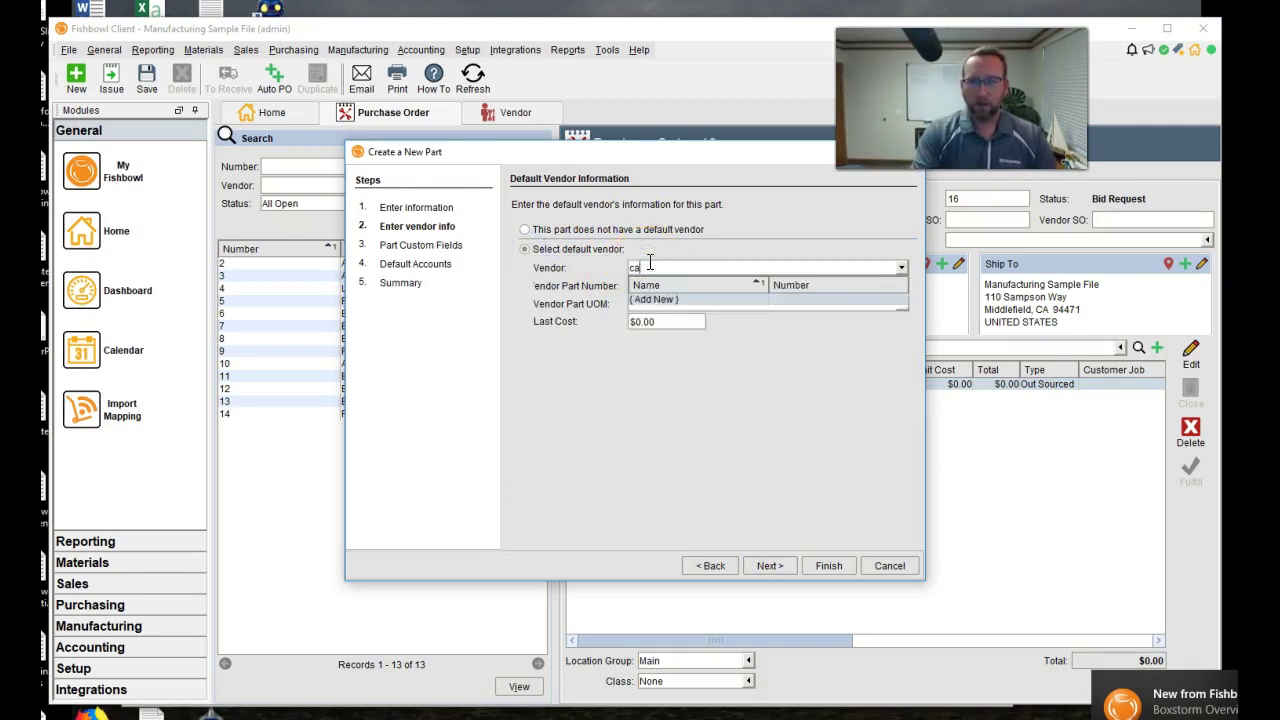
key(BackSpace)
text(oat)
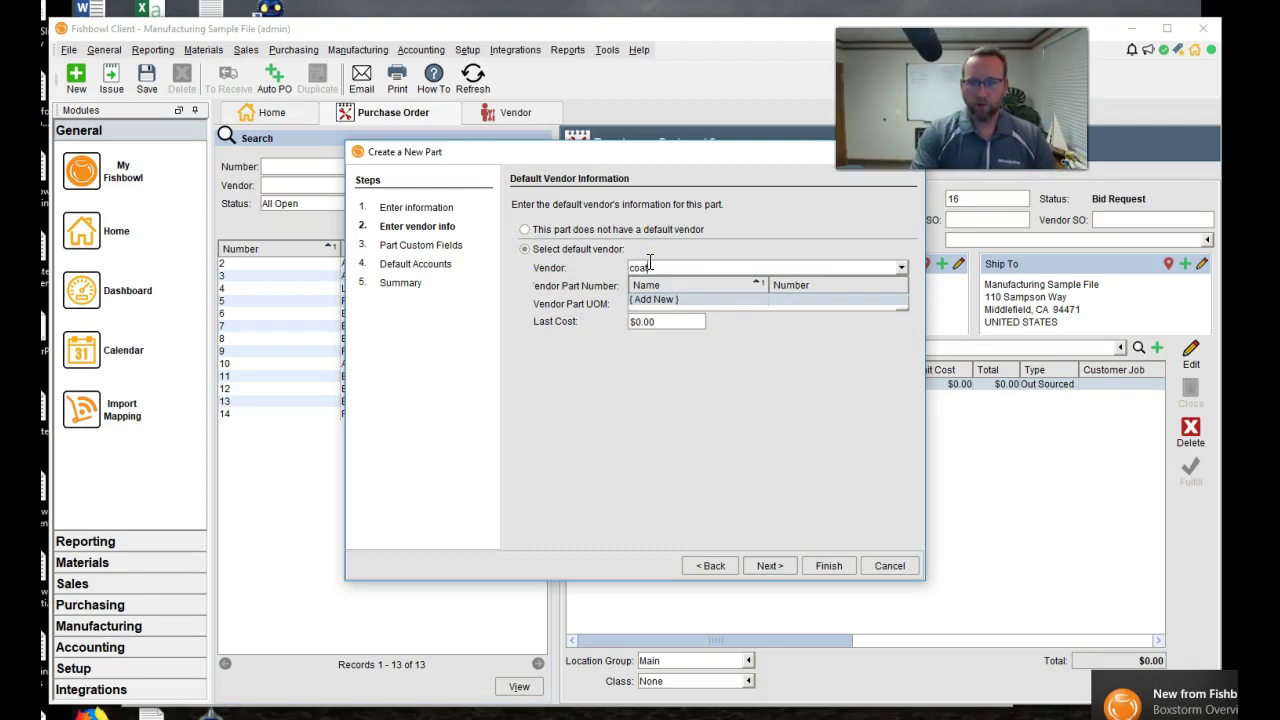
key(BackSpace)
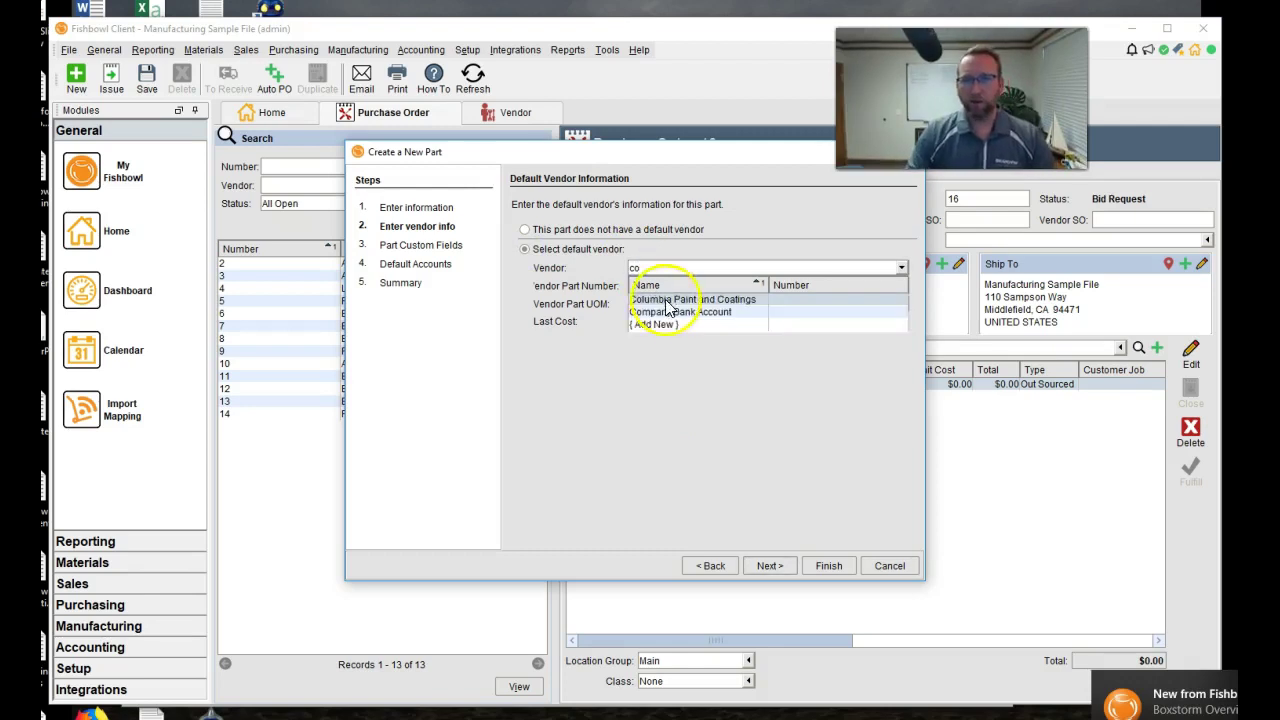
click(665, 300)
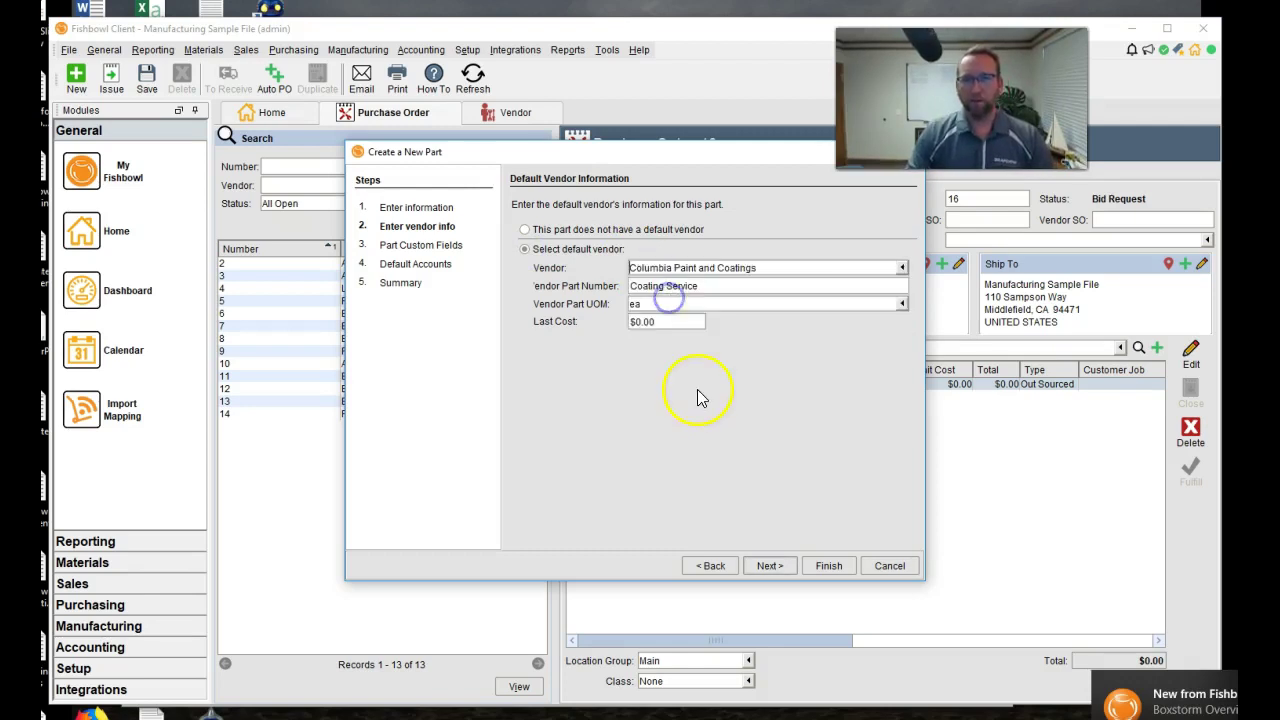
- Accept a zero last cost, skip custom fields, and finish creating the part
click(674, 322)
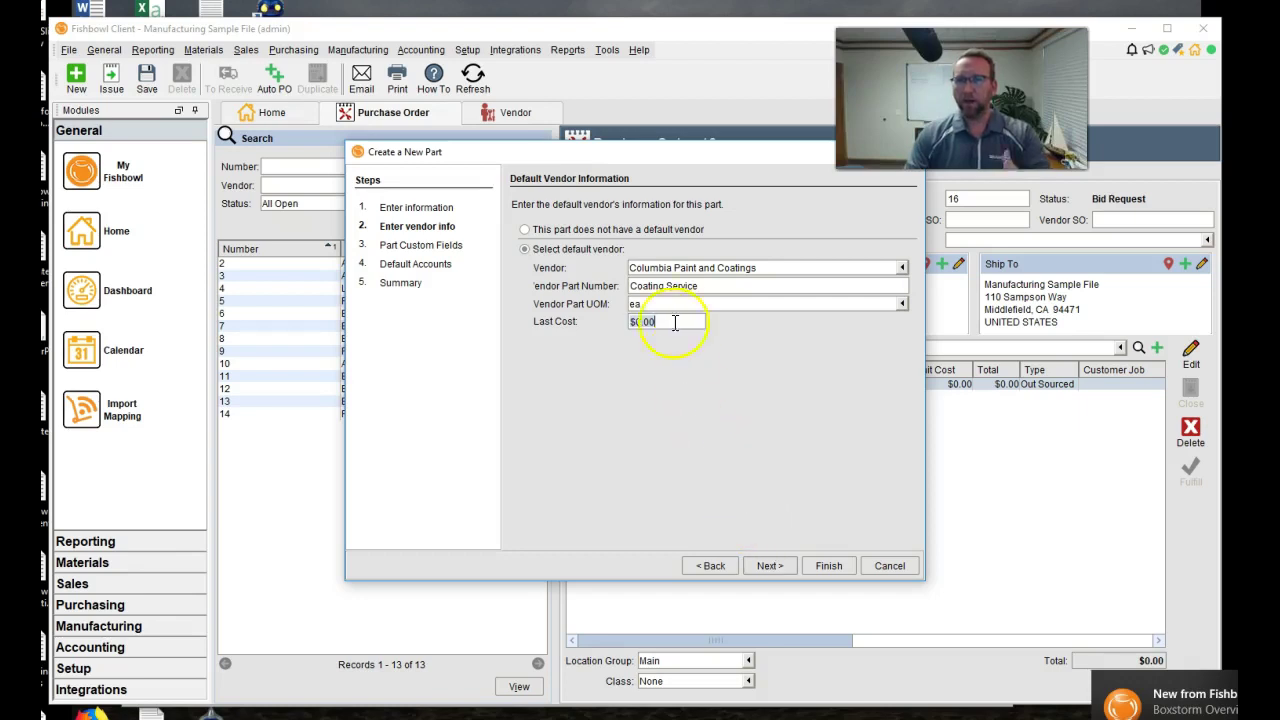
click(762, 566)
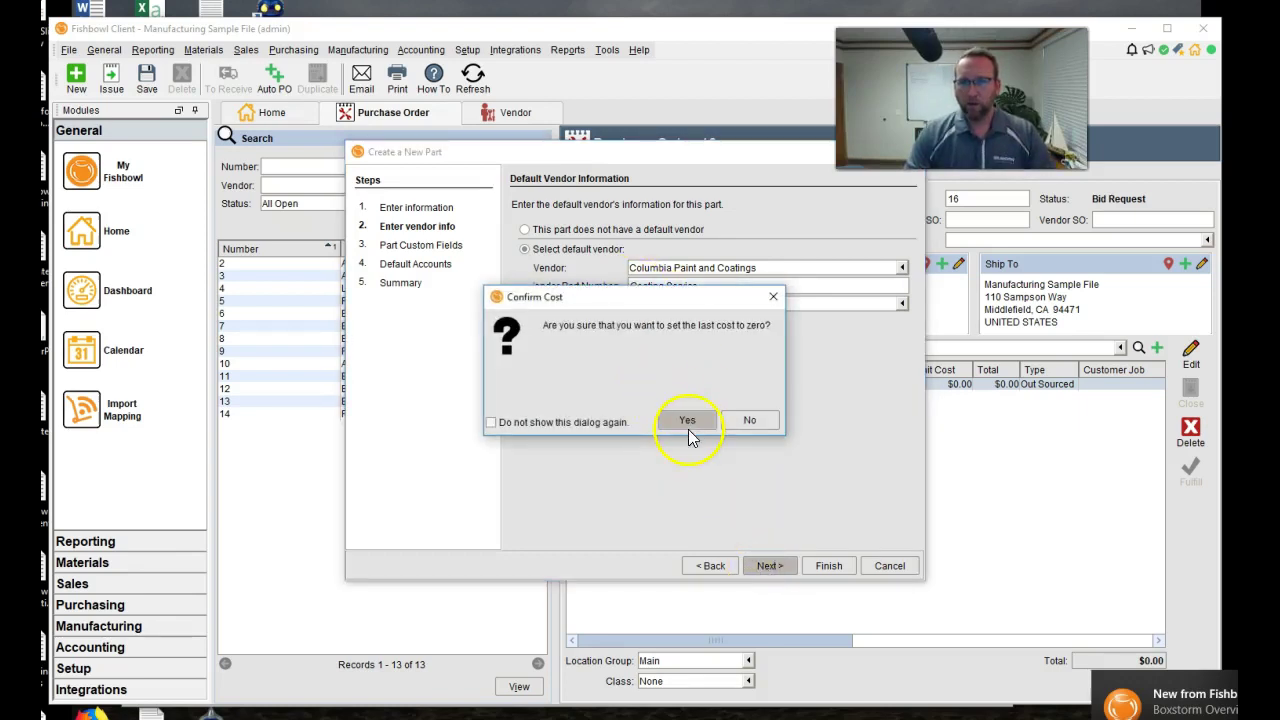
click(687, 421)
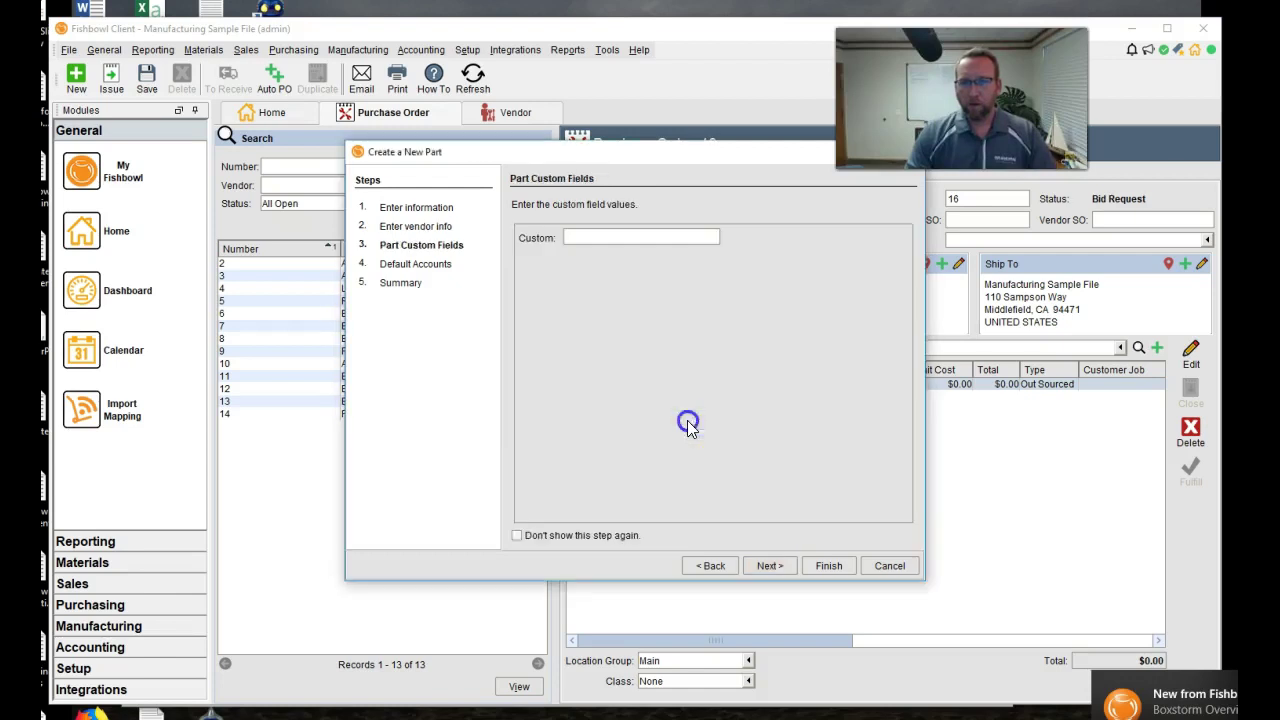
click(770, 566)
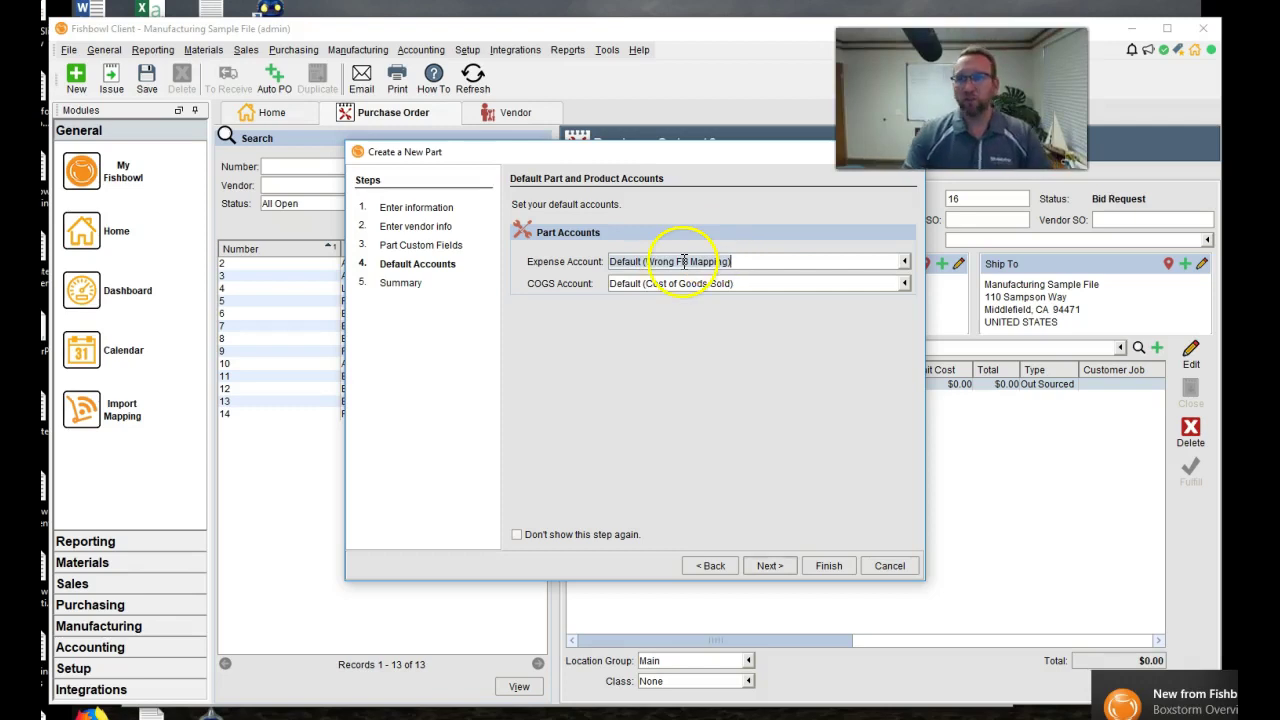
click(826, 566)
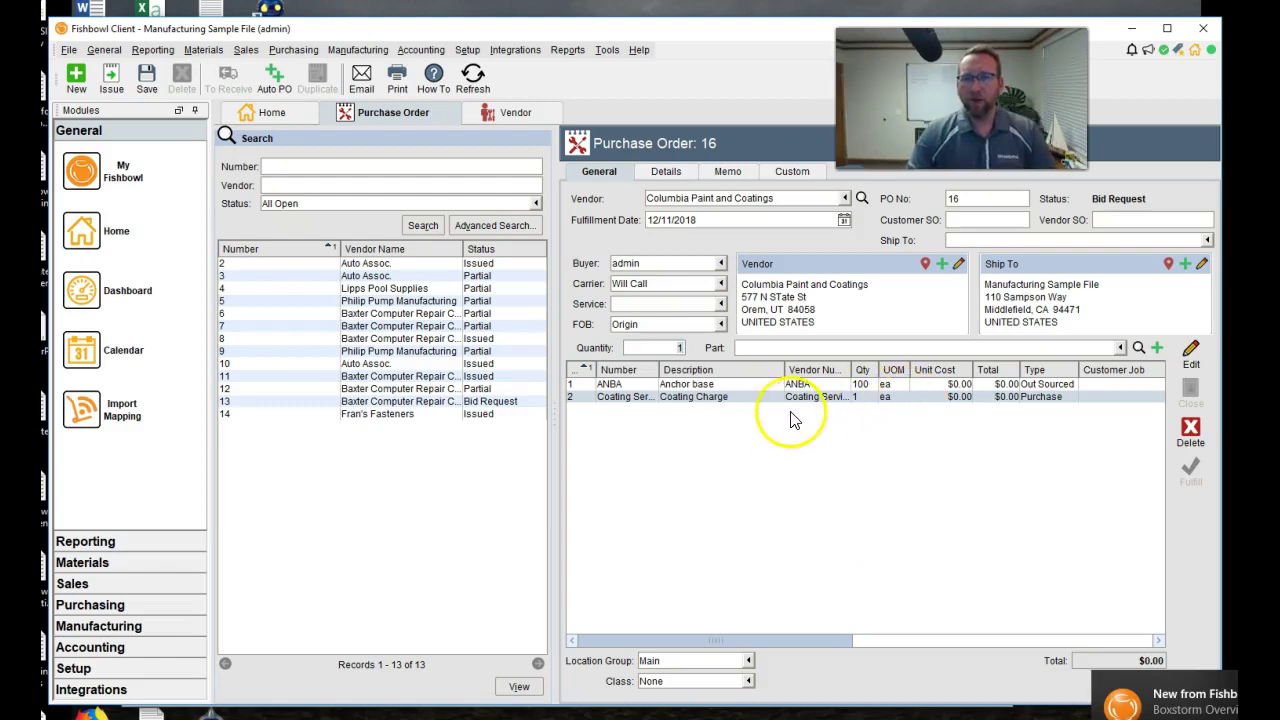
- Set the Coating Charge line to unit cost $0.79 and quantity 100
click(740, 402)
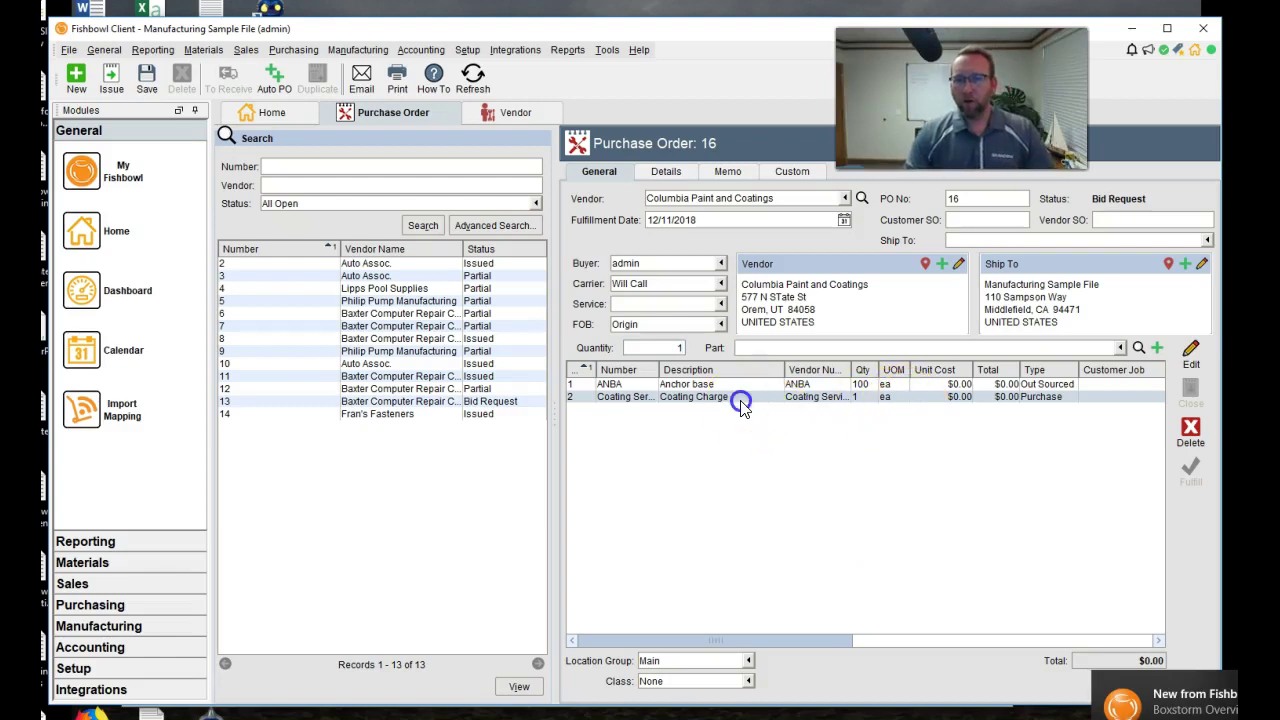
double_click(942, 398)
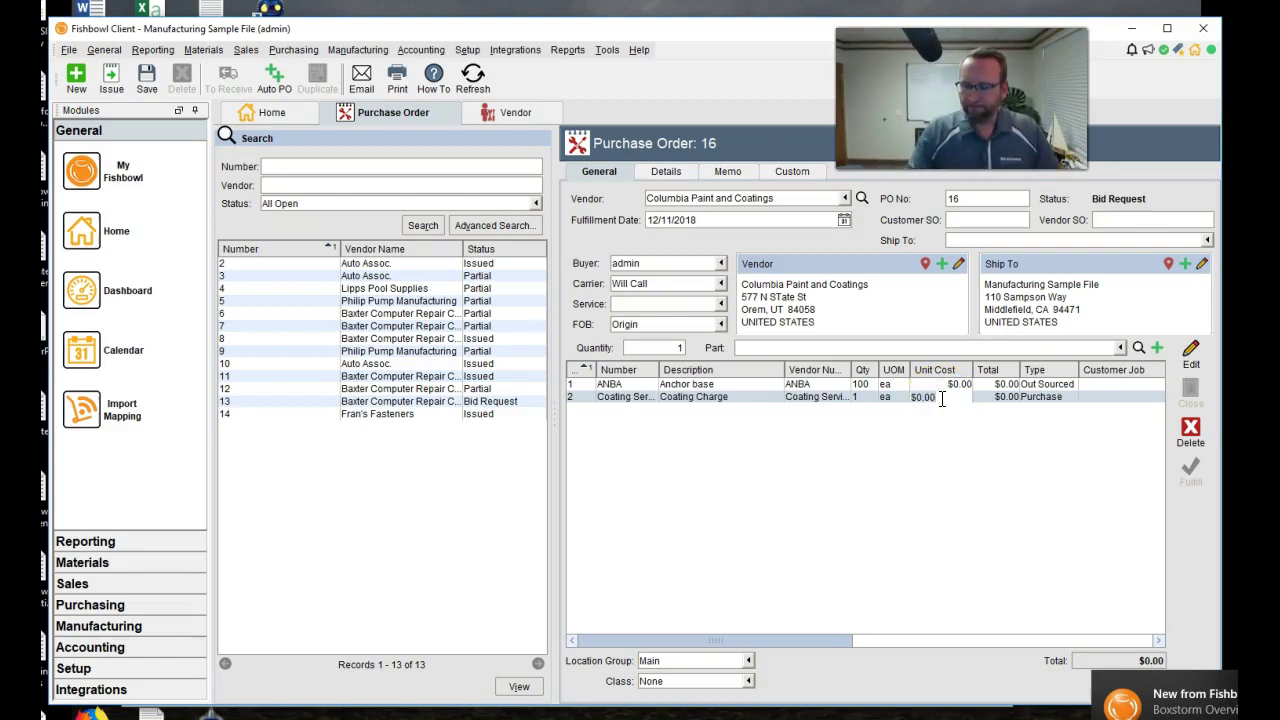
key(BackSpace)
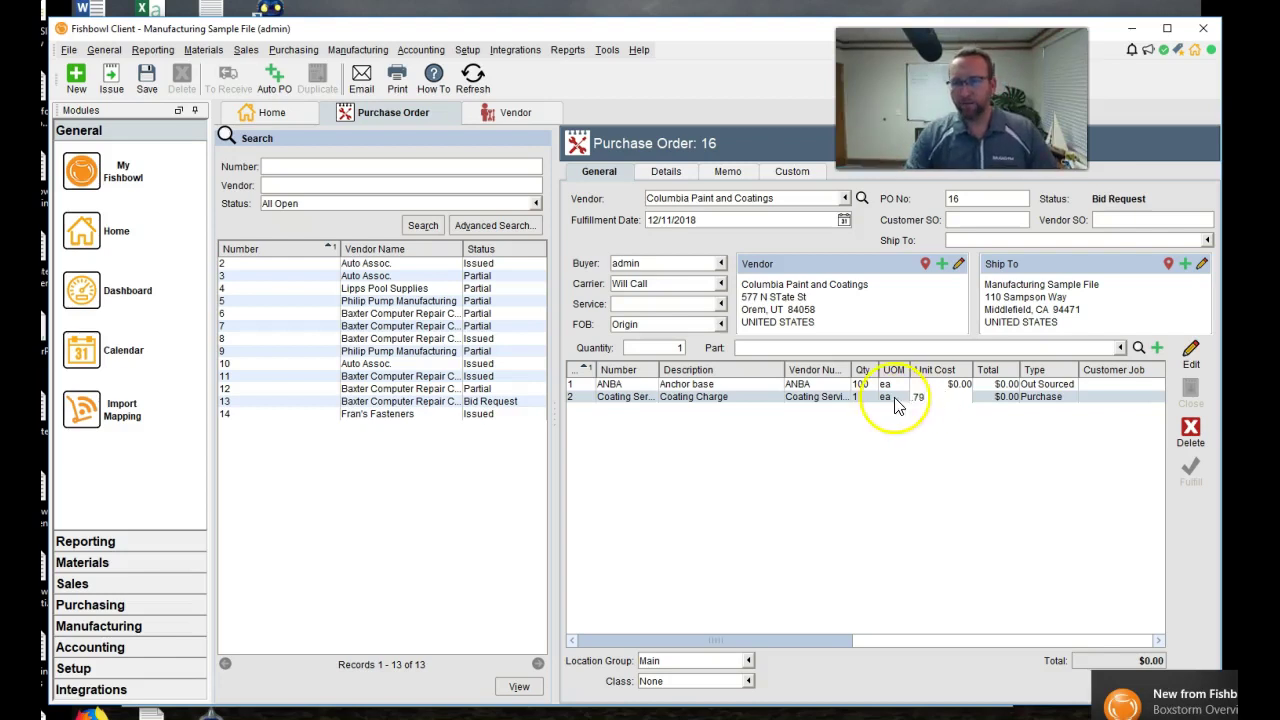
click(847, 397)
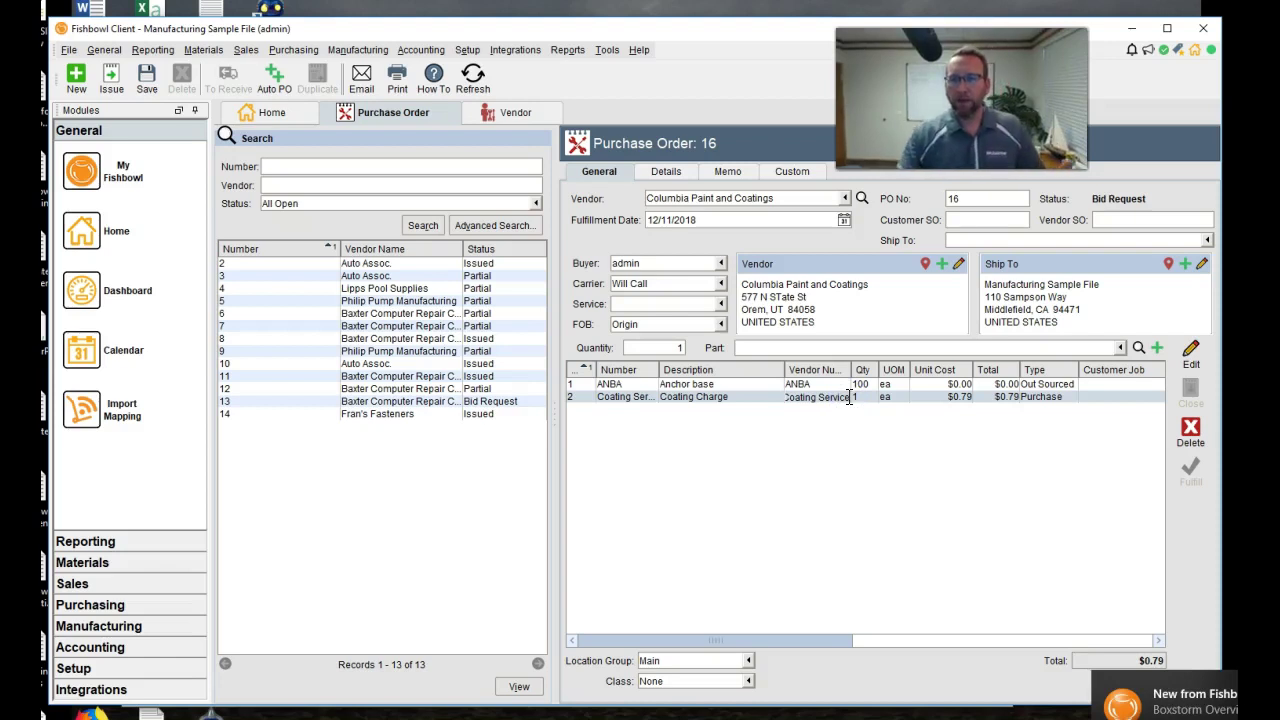
click(857, 397)
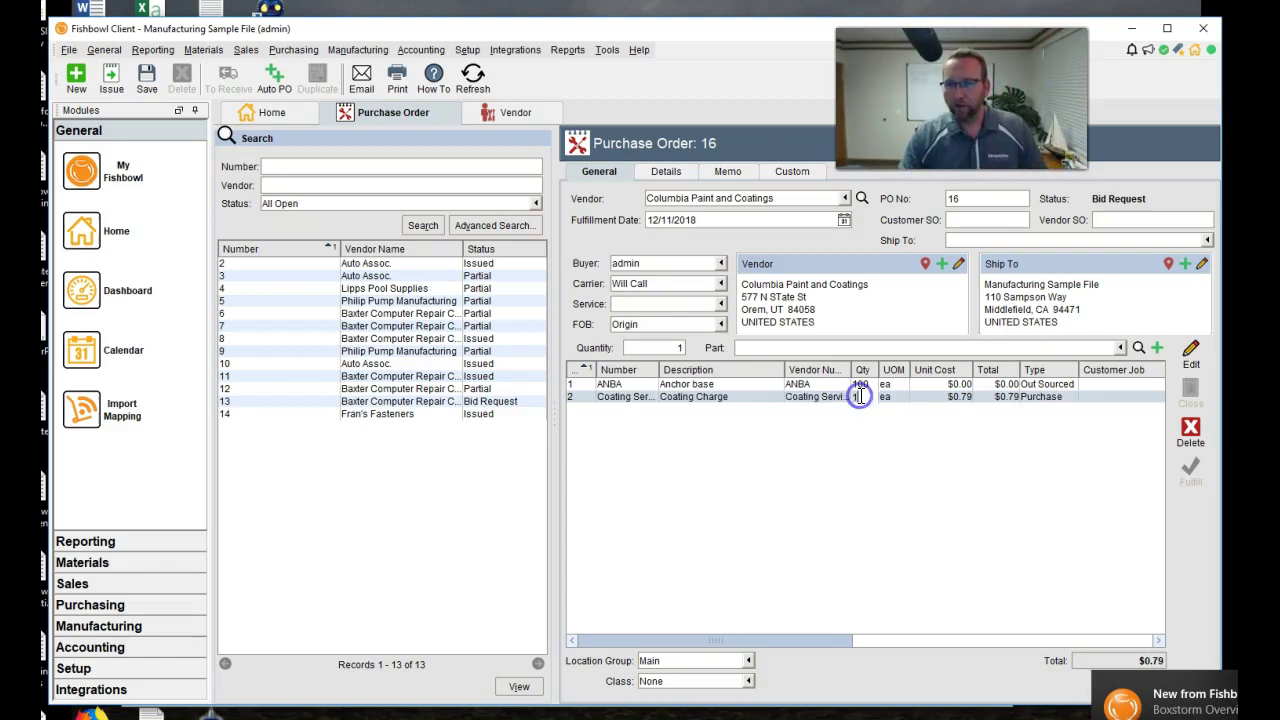
text(00)
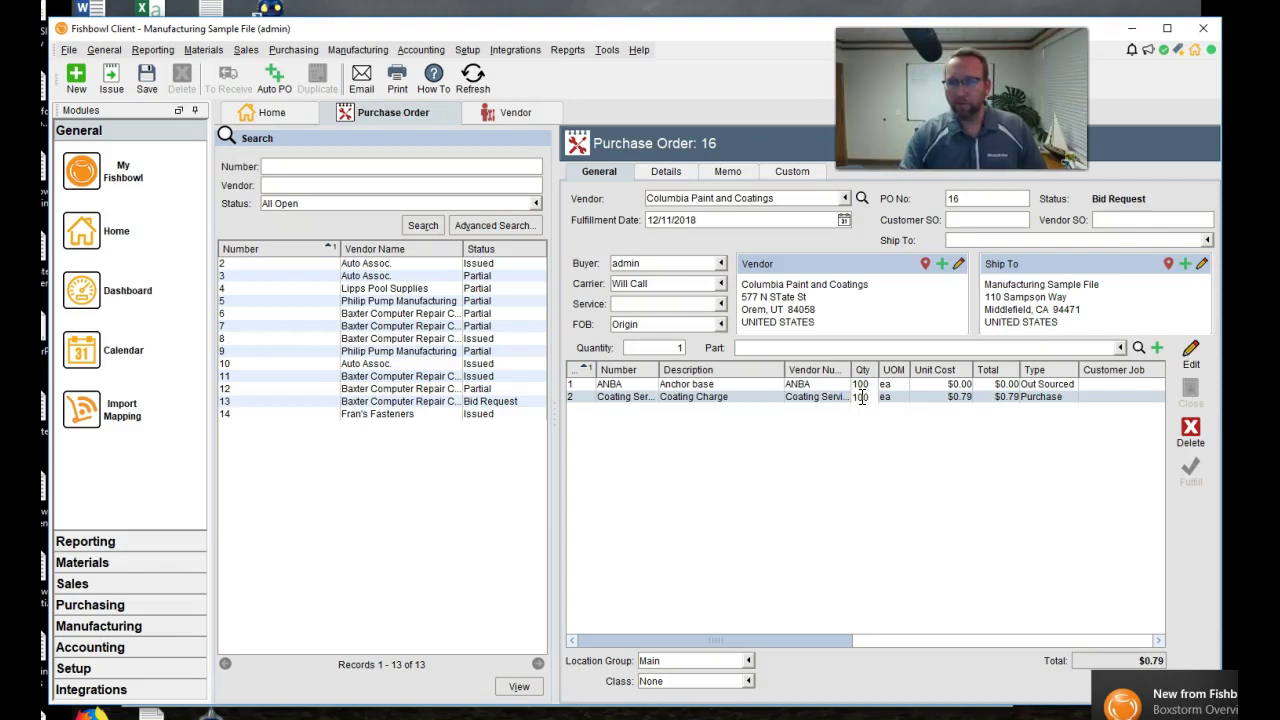
click(786, 397)
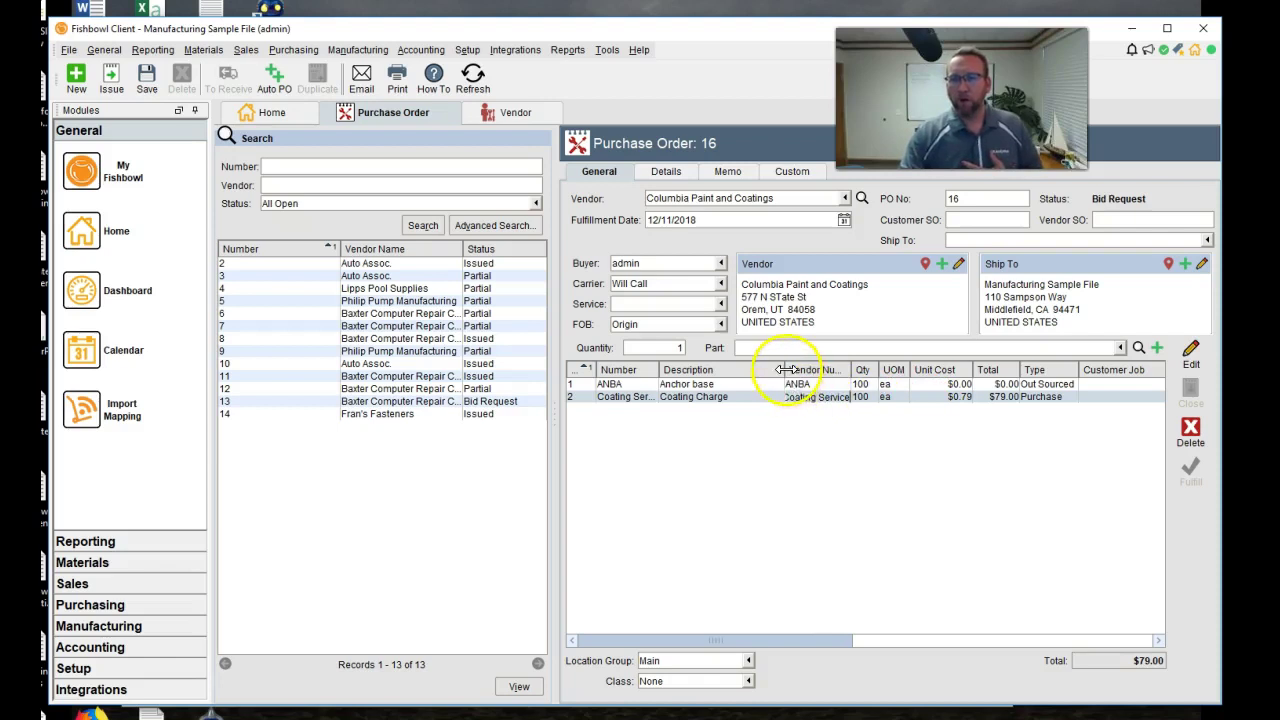
- Narrow the Description column and widen the Vendor Number column on the PO grid
drag(786, 370, 767, 370)
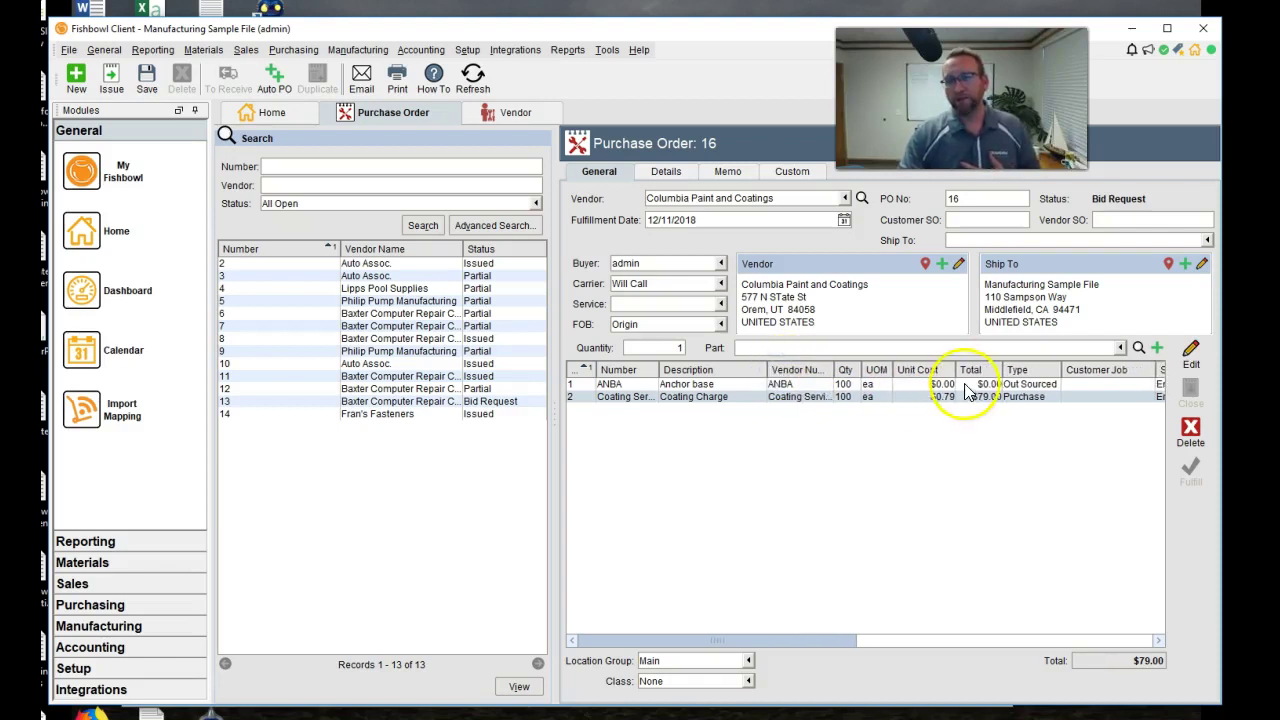
drag(831, 369, 869, 368)
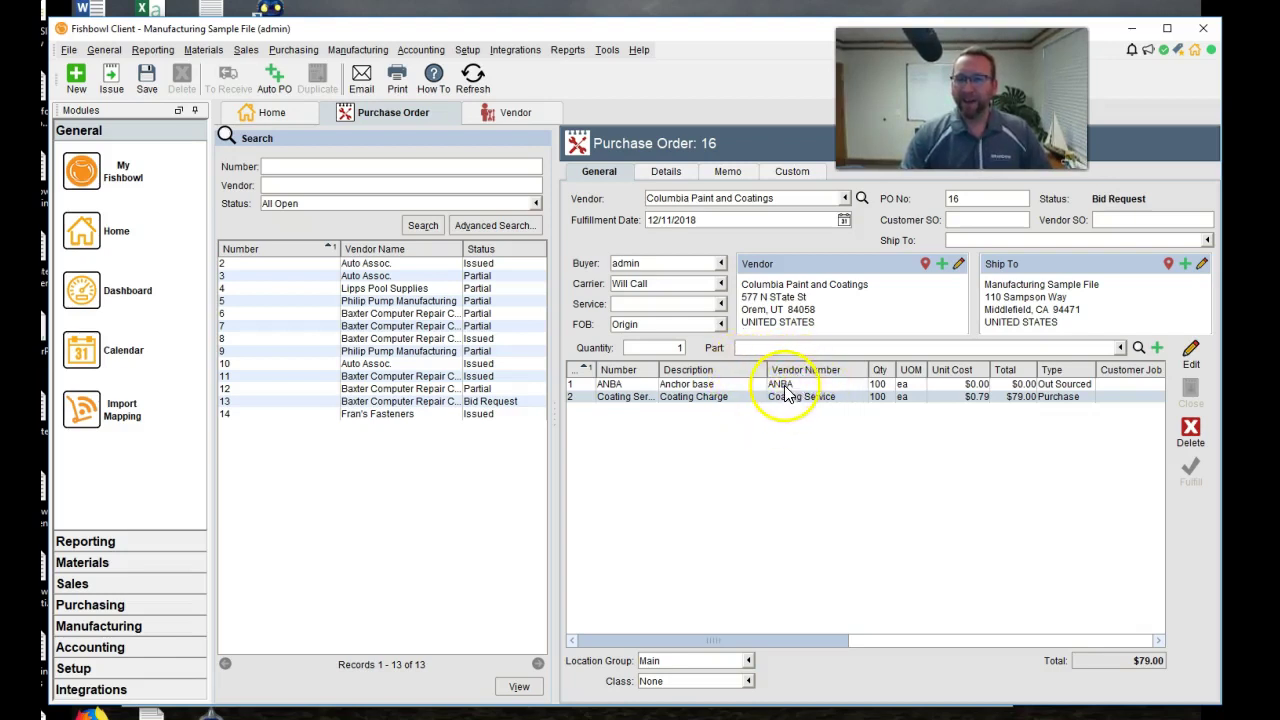
click(852, 418)
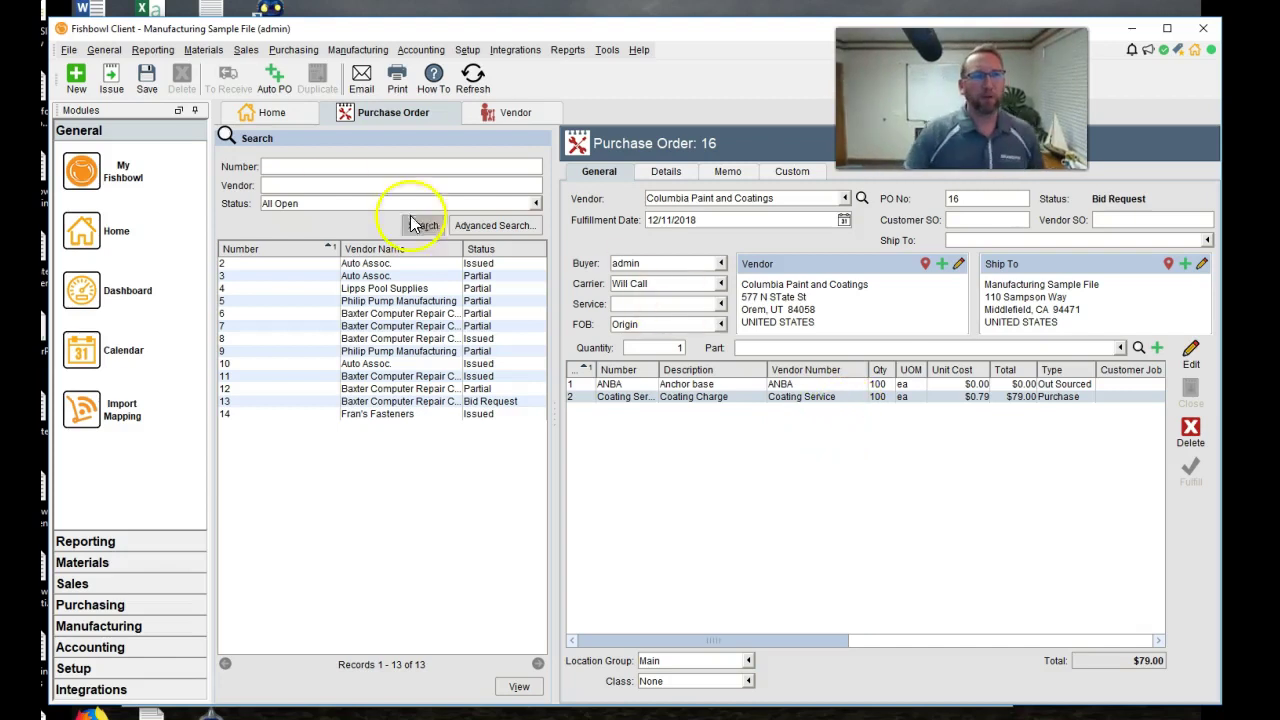
- Issue PO 16, send it to picking, and finish pick P16 for 100 ANBA Anchor base
click(122, 80)
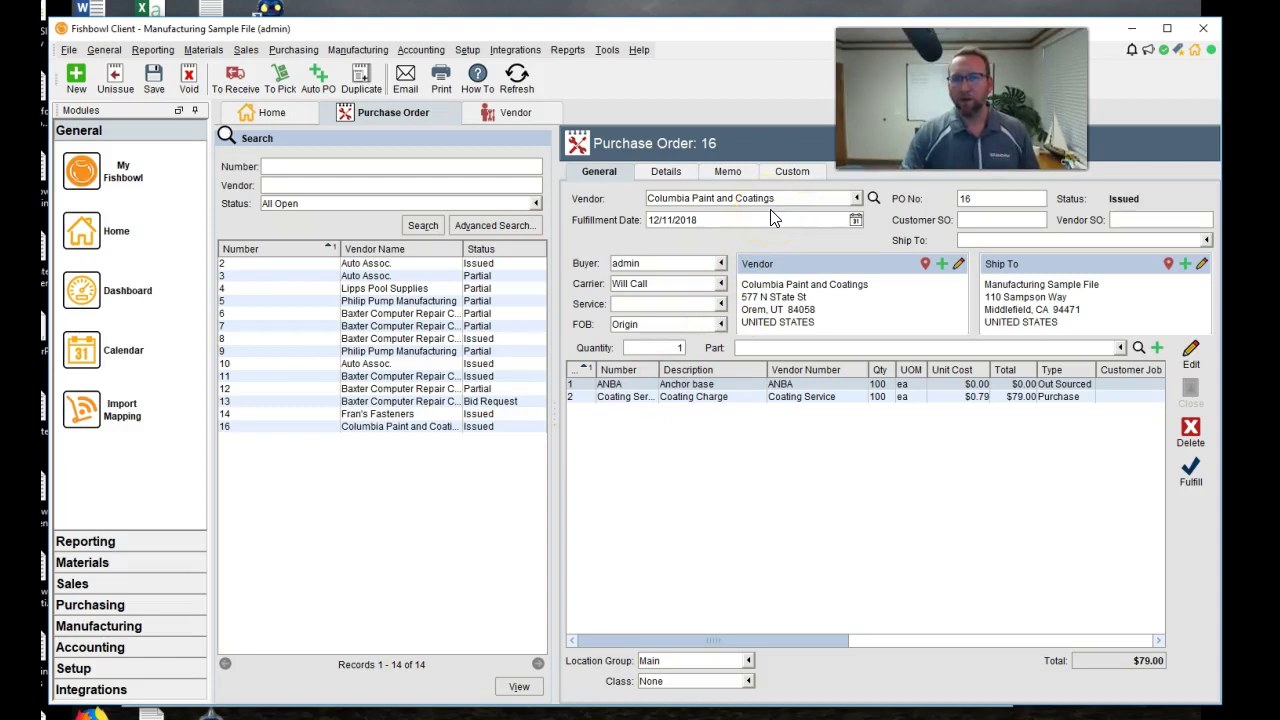
click(278, 90)
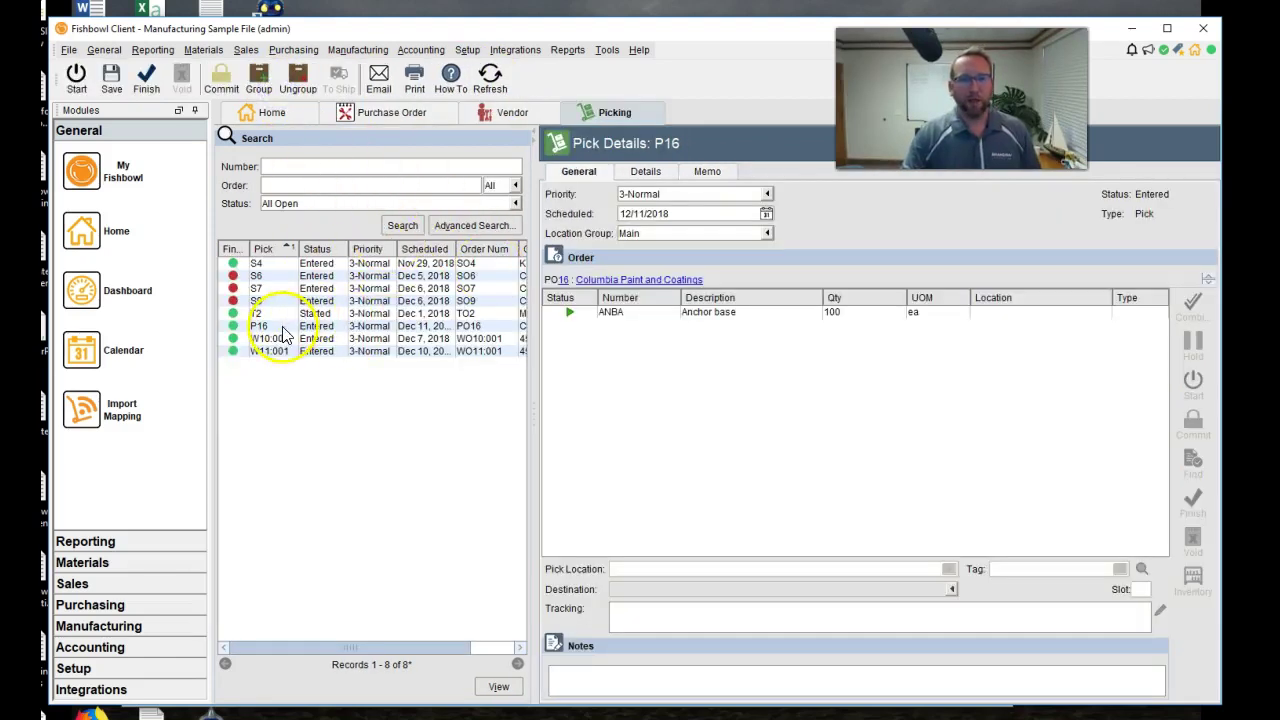
click(281, 328)
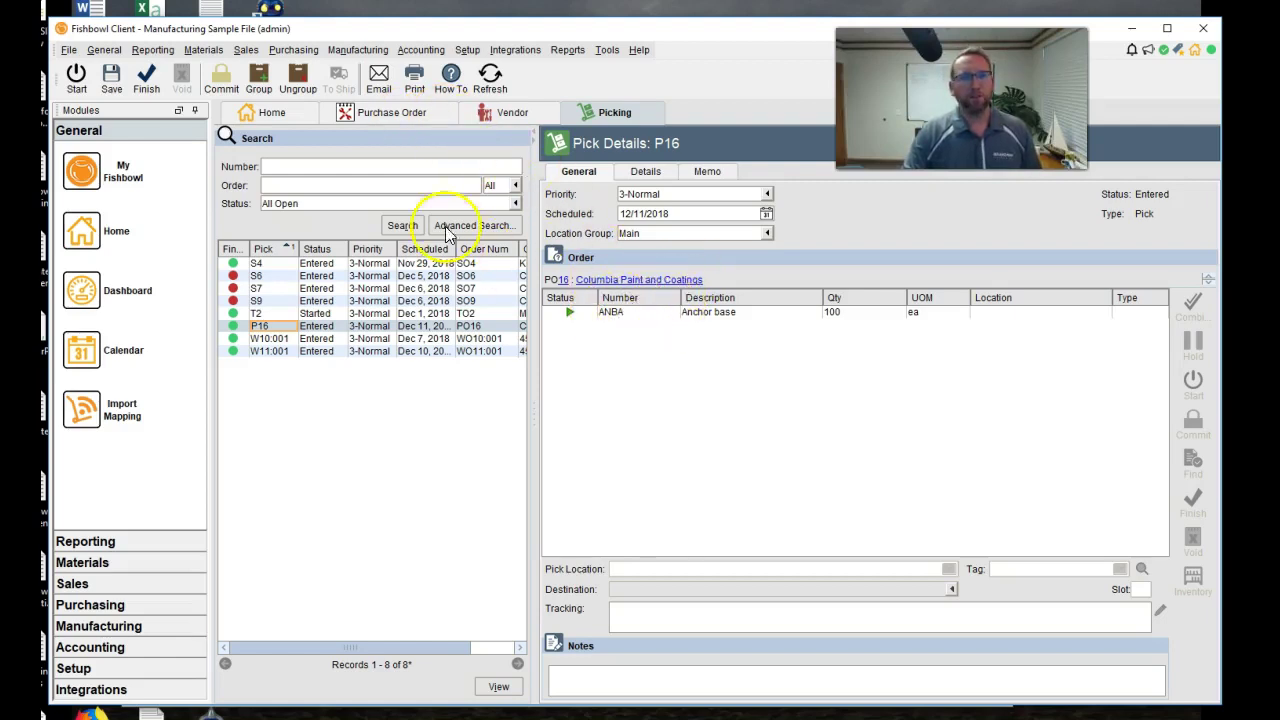
click(150, 85)
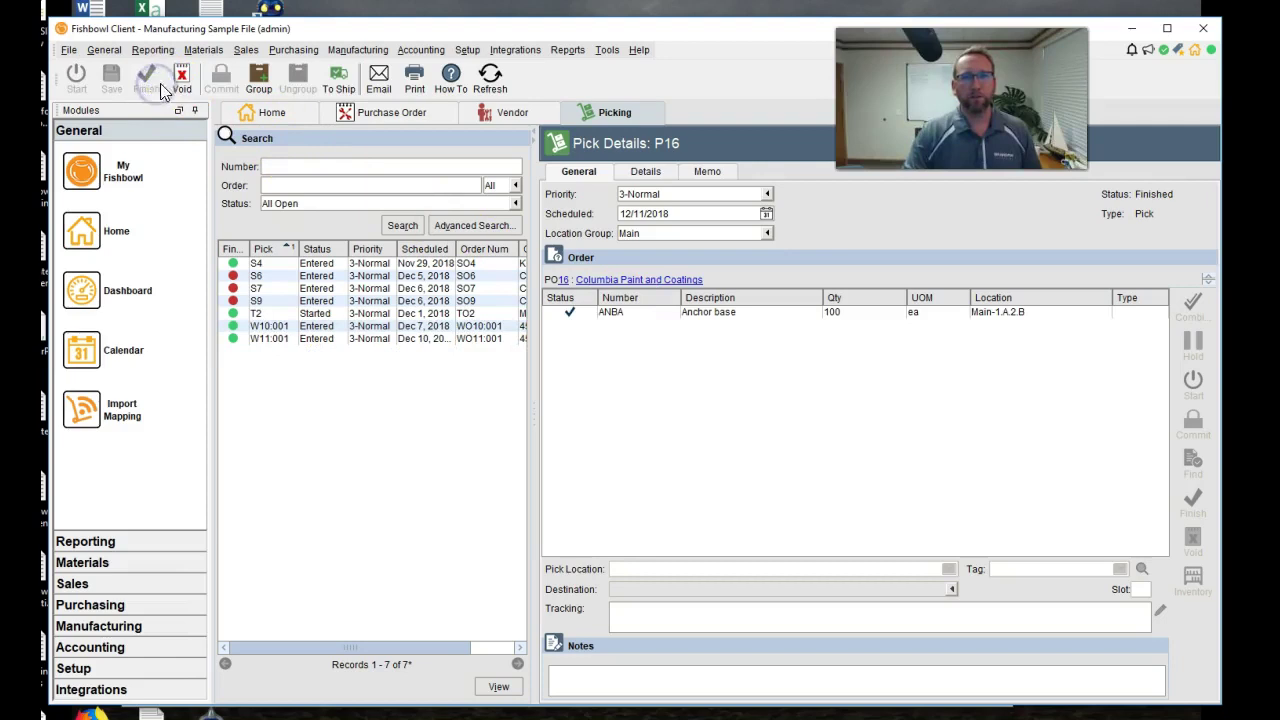
- Move P16 into shipping and ship its 100 ANBA anchor bases to Columbia Paint and Coatings
click(339, 84)
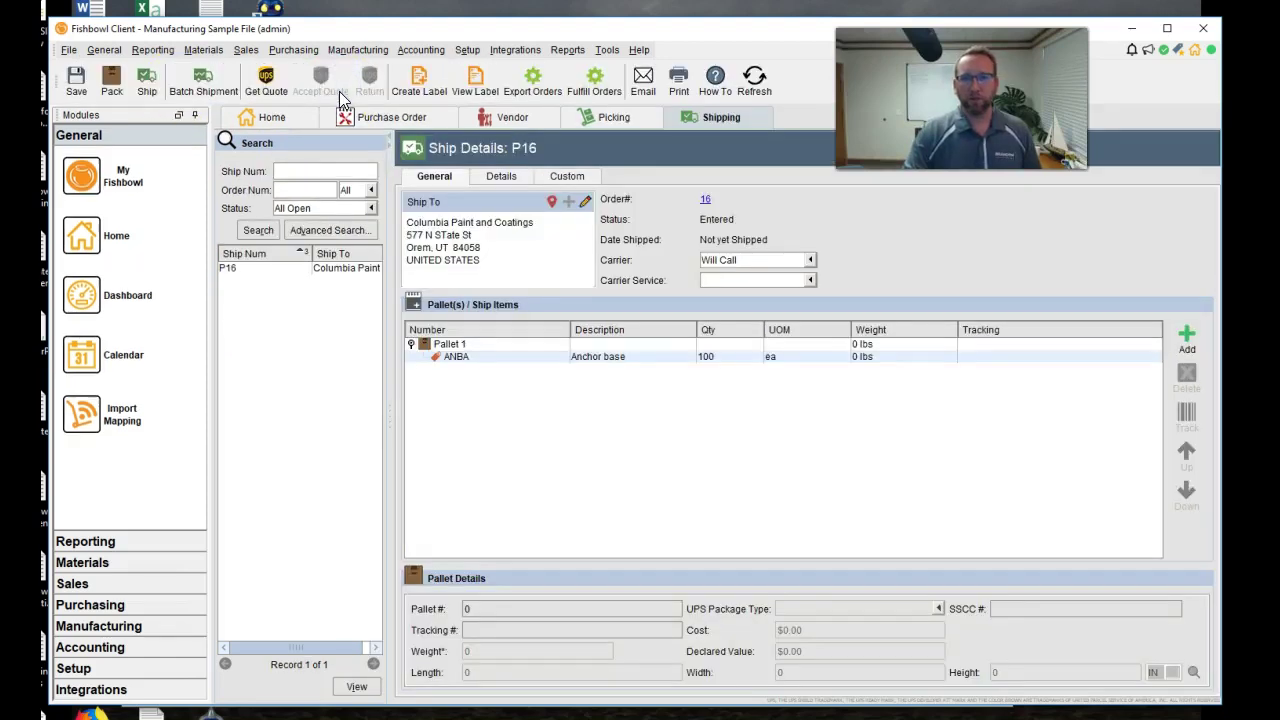
click(150, 90)
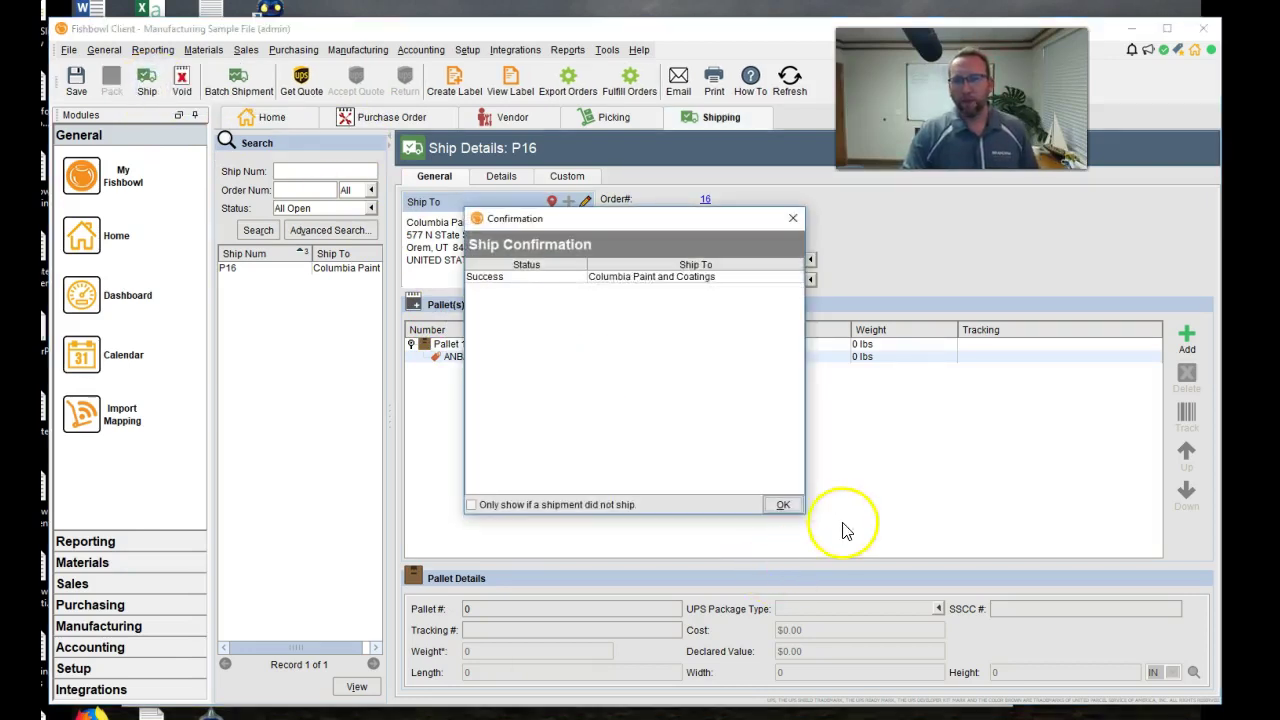
click(783, 505)
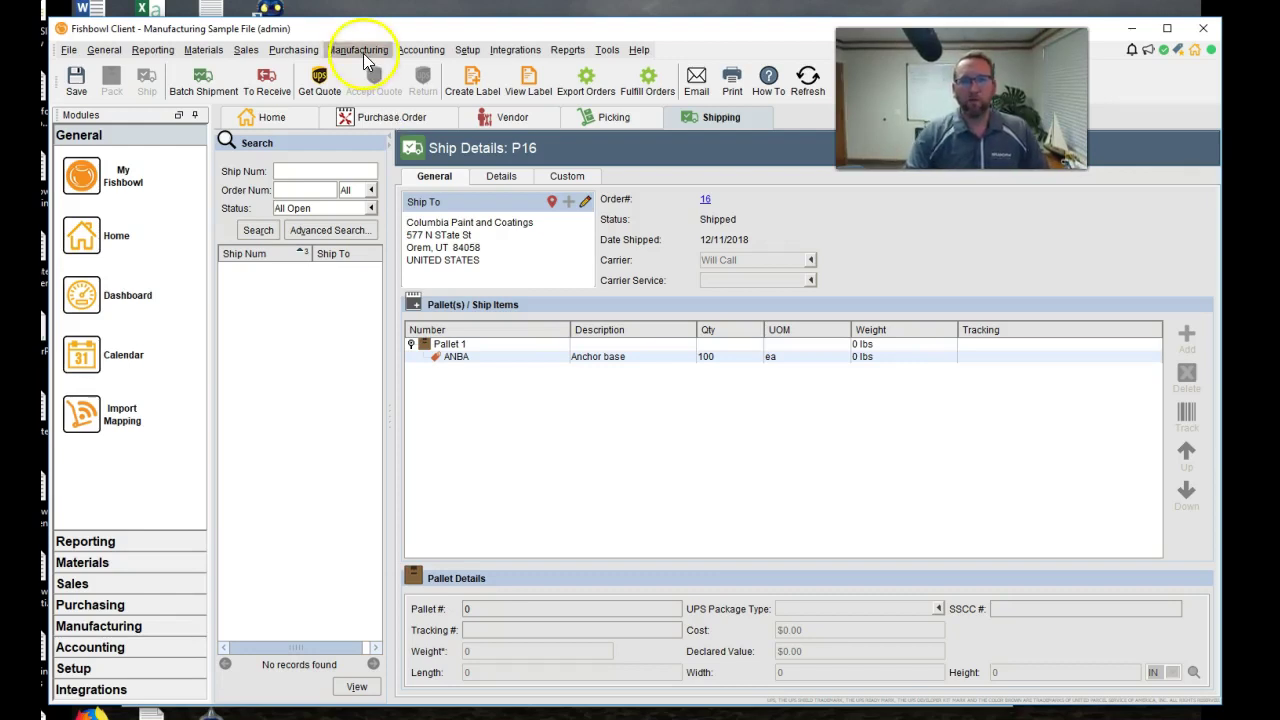
- Receive the 100 ANBA-RD red anchor bases on Purchase Order 16 into Main-Receiving
click(305, 53)
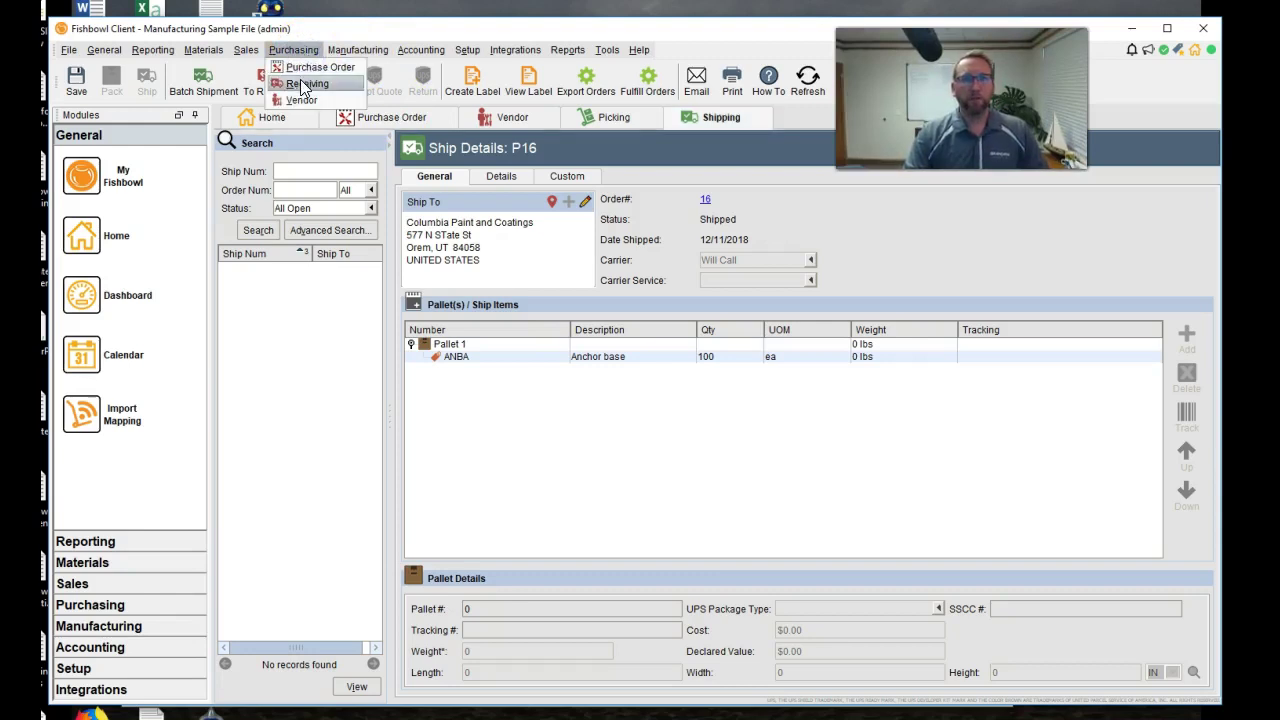
click(300, 79)
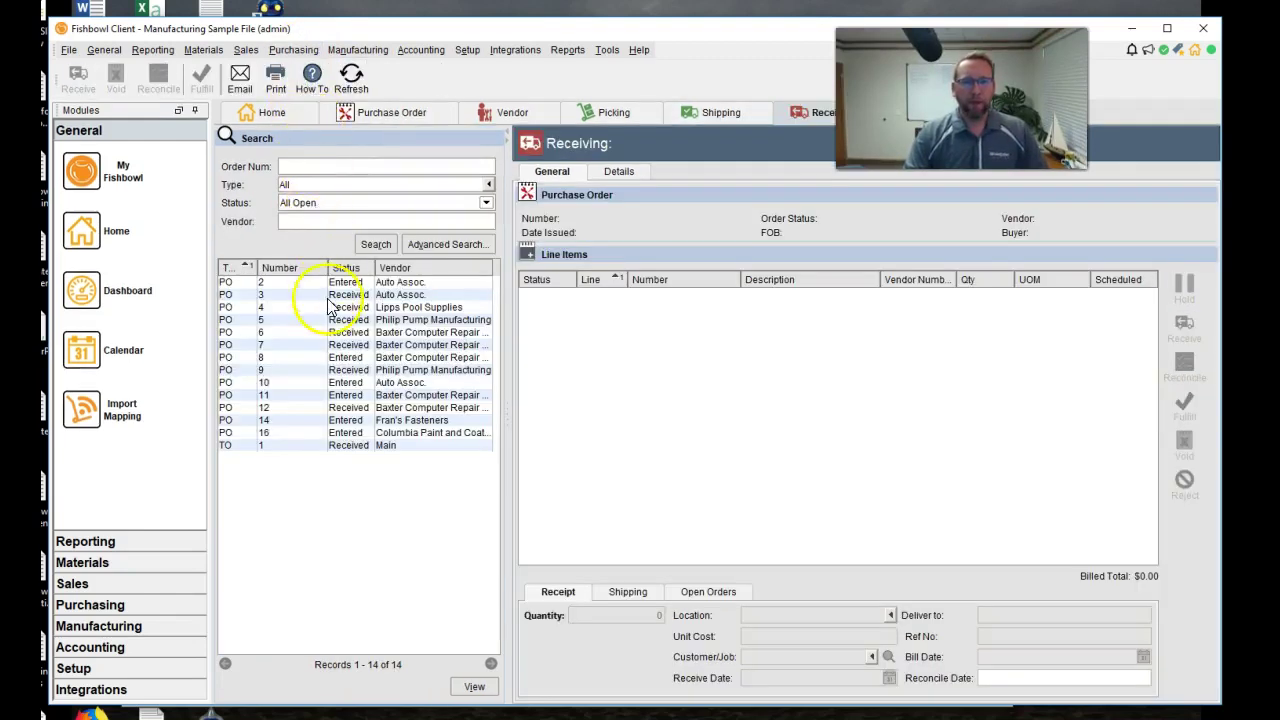
click(388, 433)
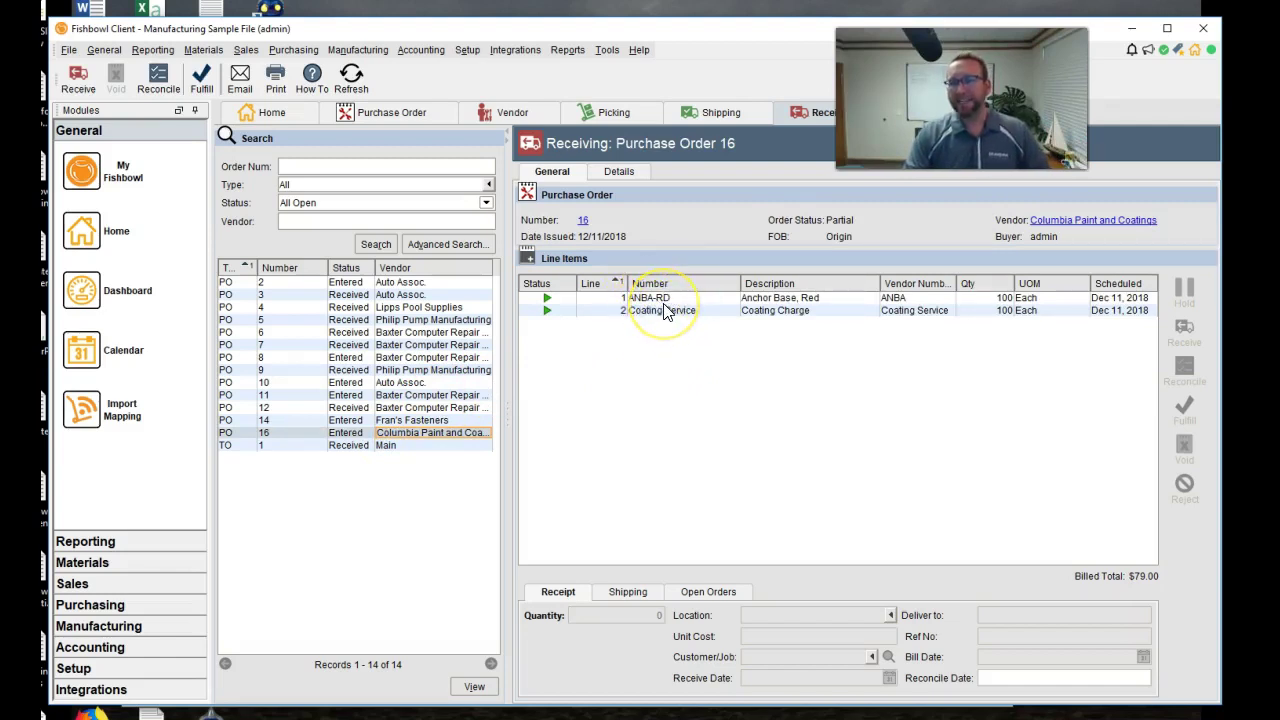
click(586, 222)
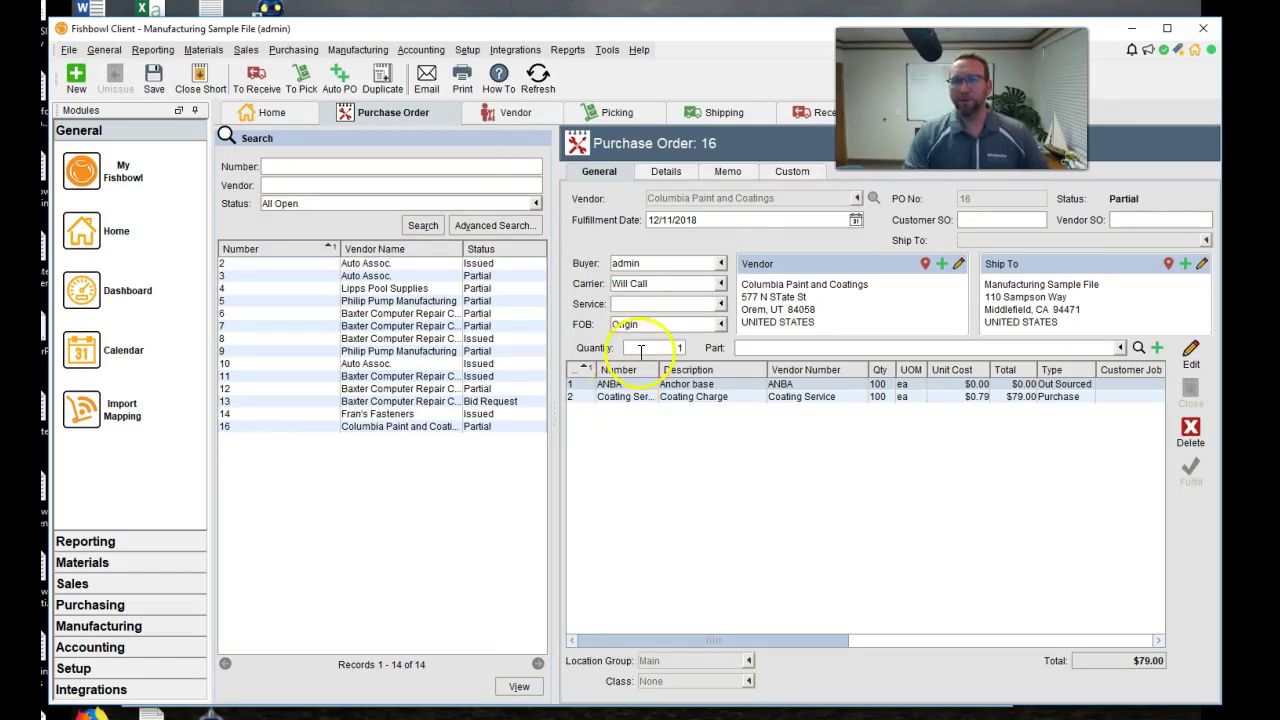
click(804, 114)
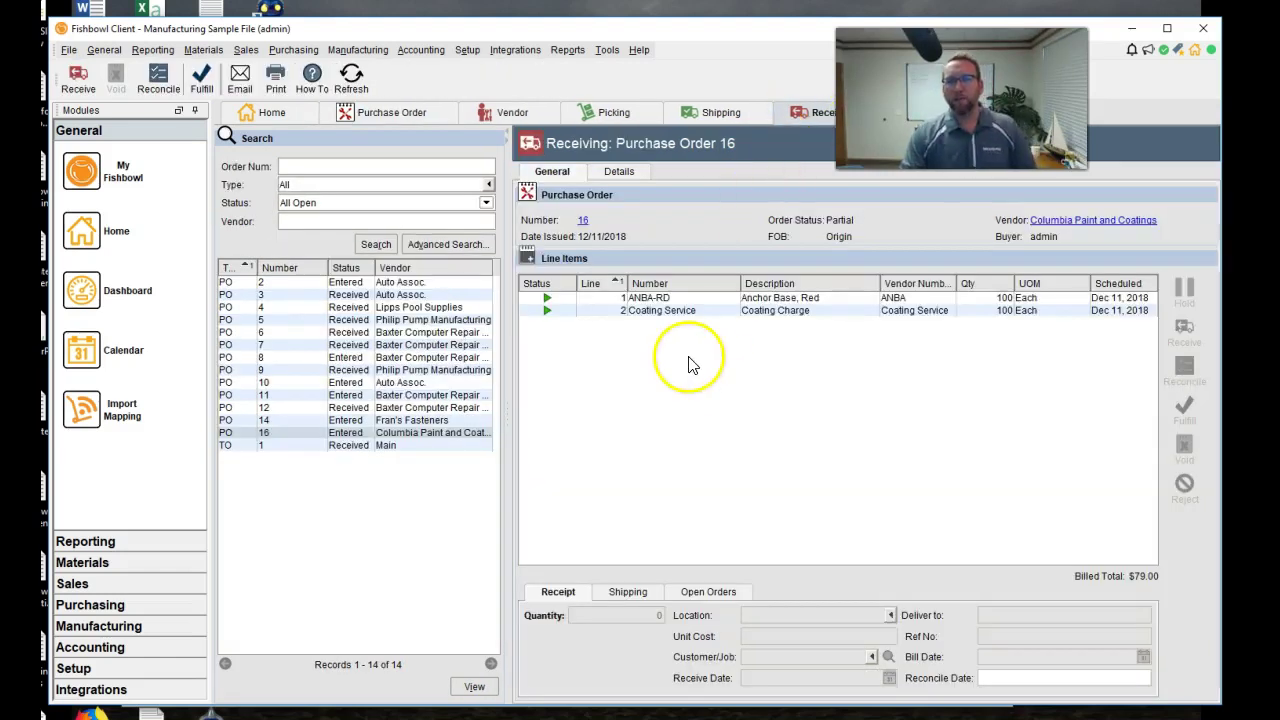
click(677, 299)
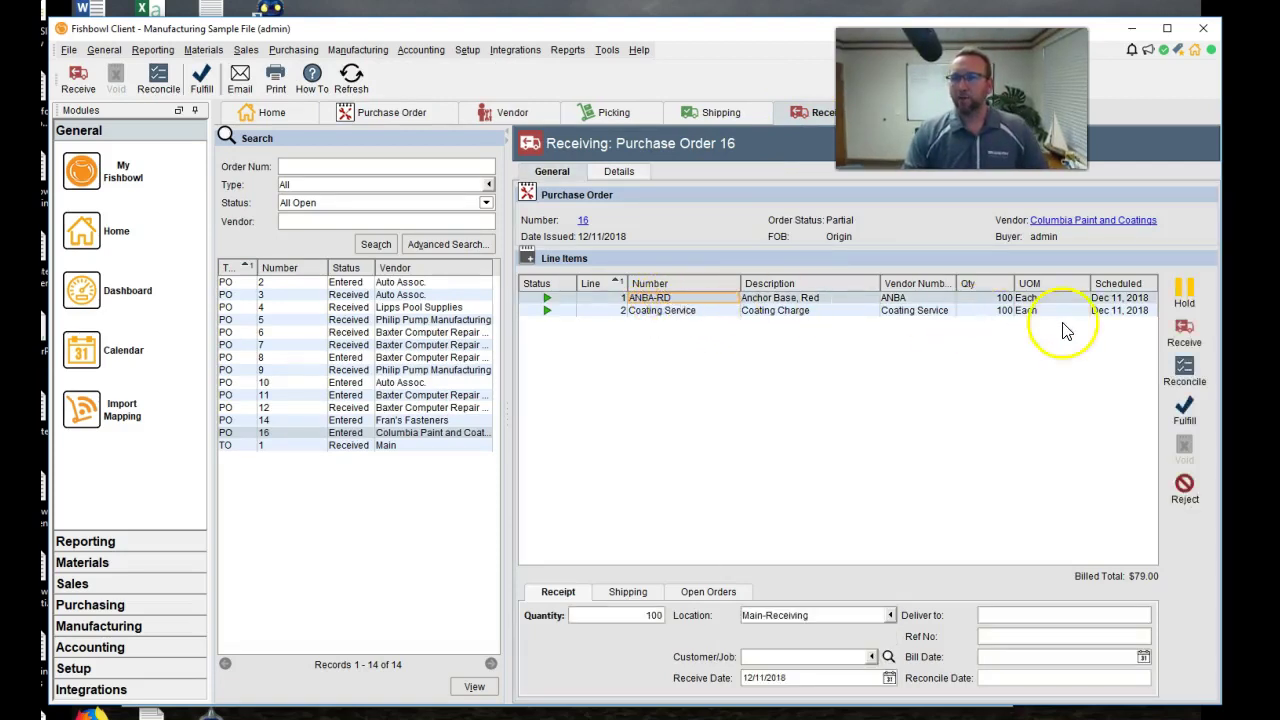
click(1184, 331)
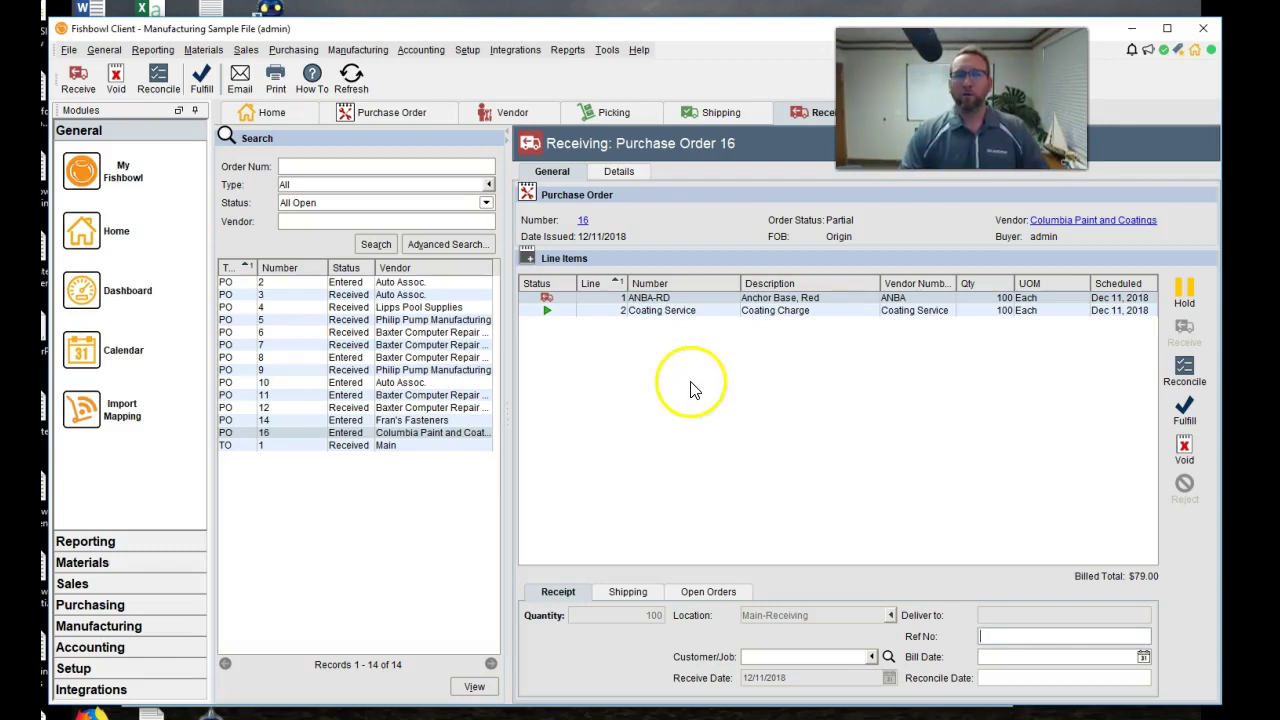
- Start reconciling PO 16 with the bill reference number and a 12/26/2018 bill date
click(170, 88)
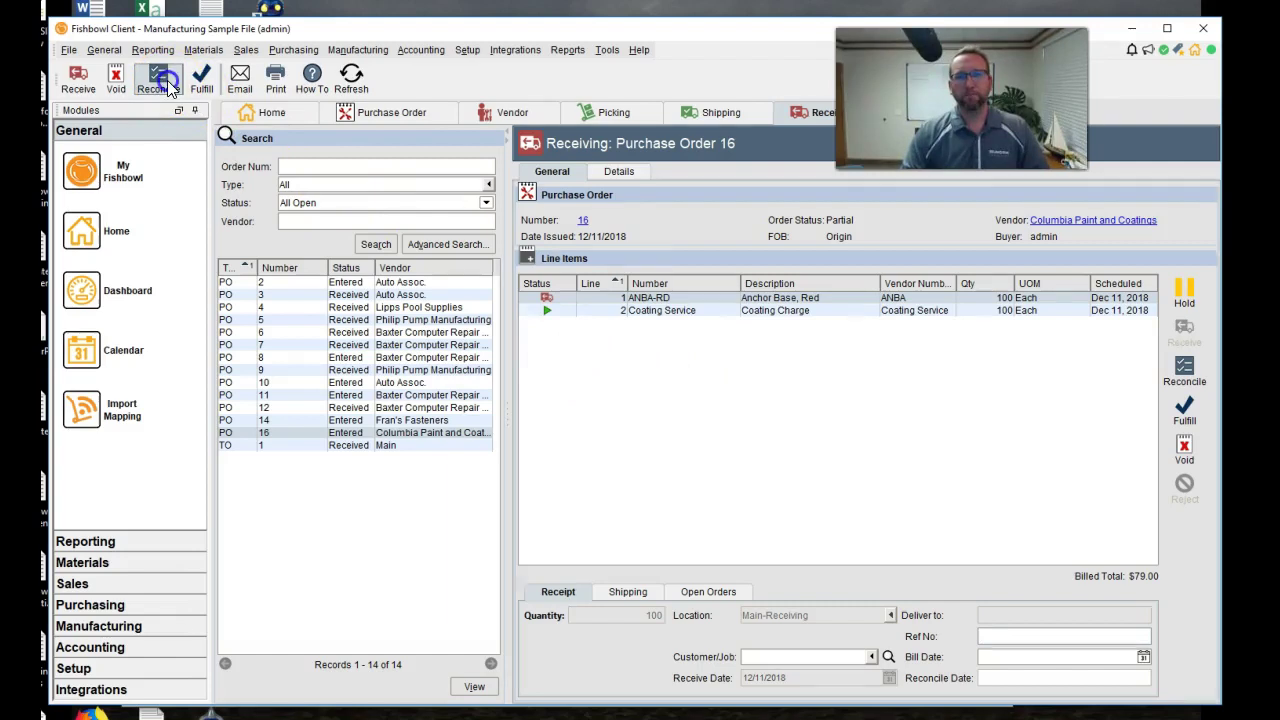
text(3451)
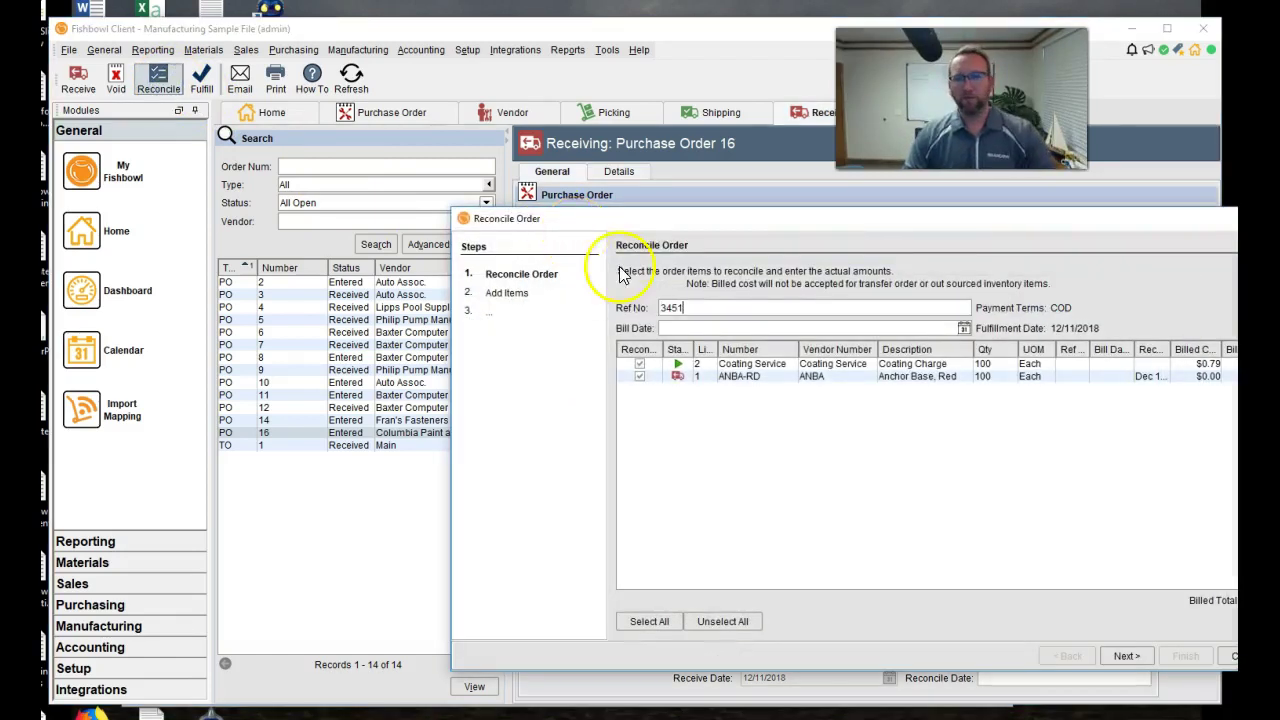
click(964, 328)
click(875, 452)
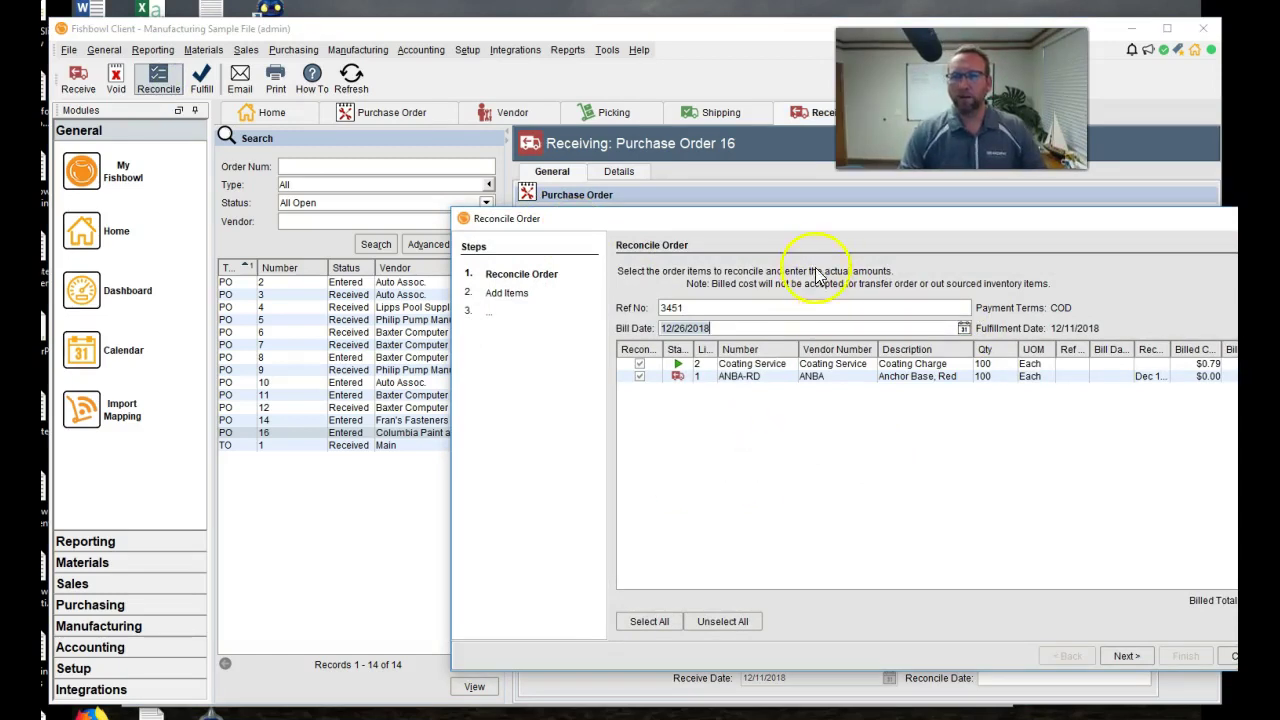
drag(760, 217, 603, 183)
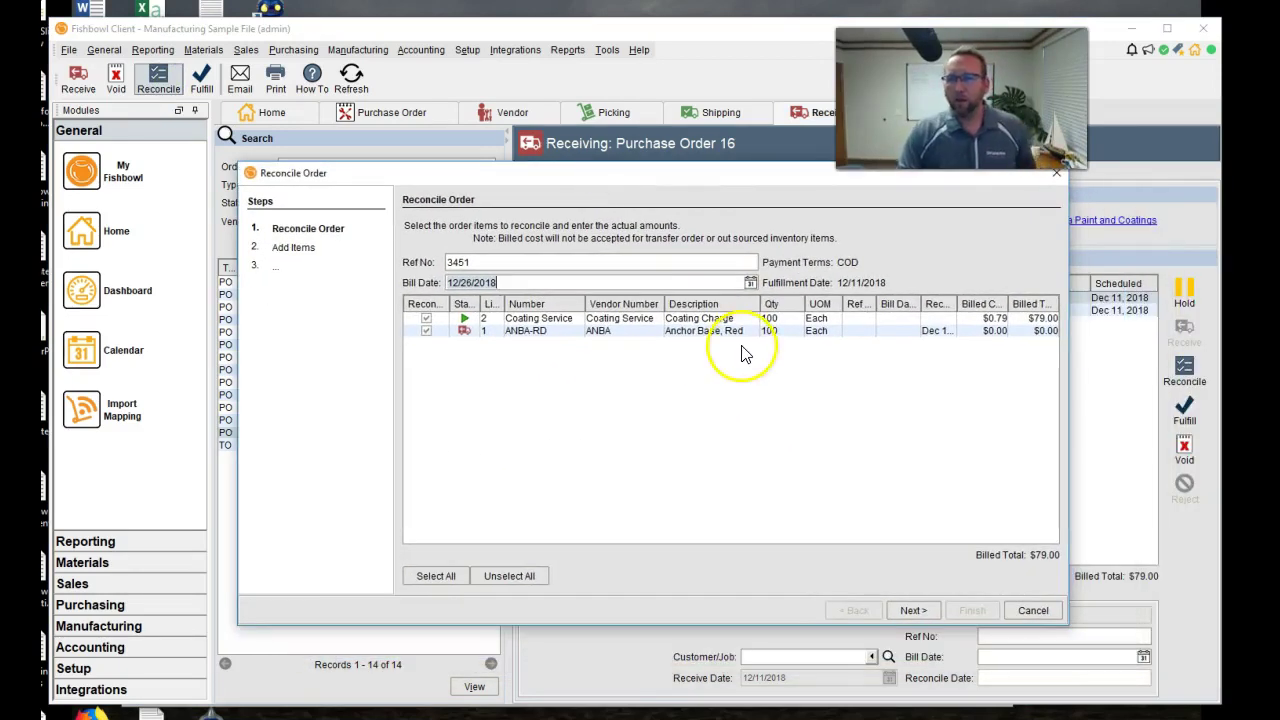
- Bill the Coating Service at $3.24 each ($324.00 total) and continue to the Add Items step
double_click(990, 319)
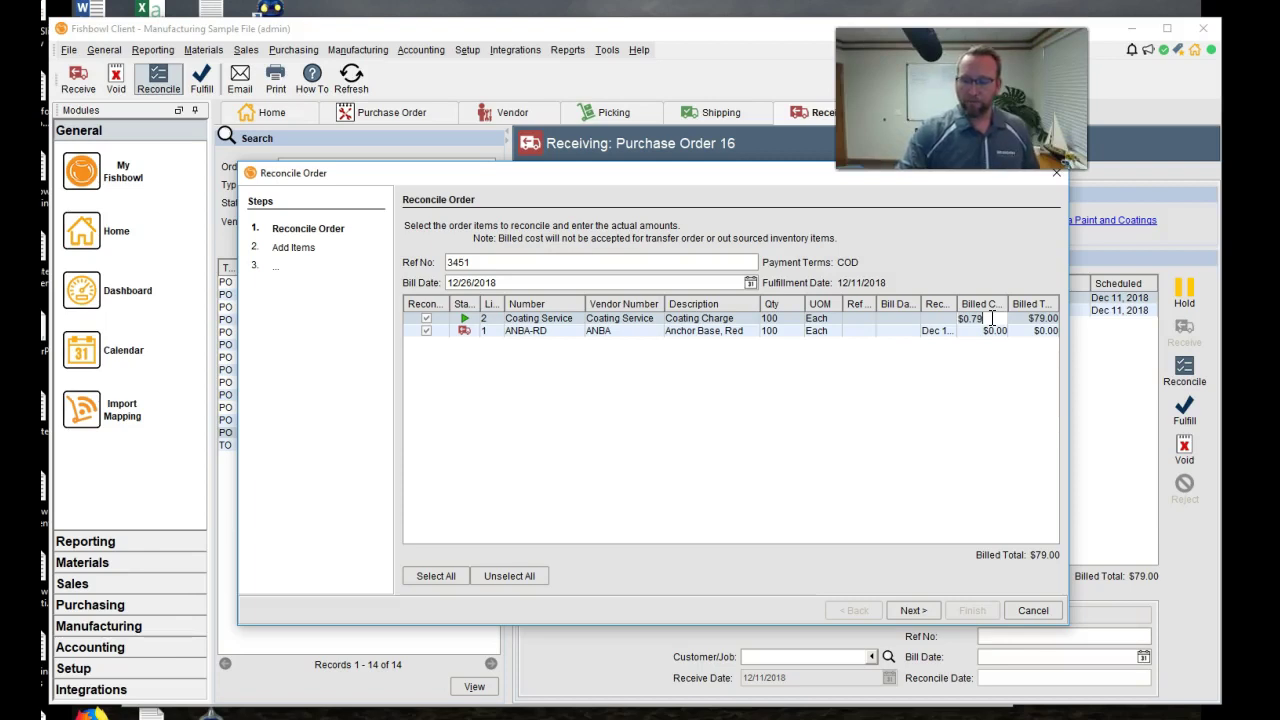
text(3.24)
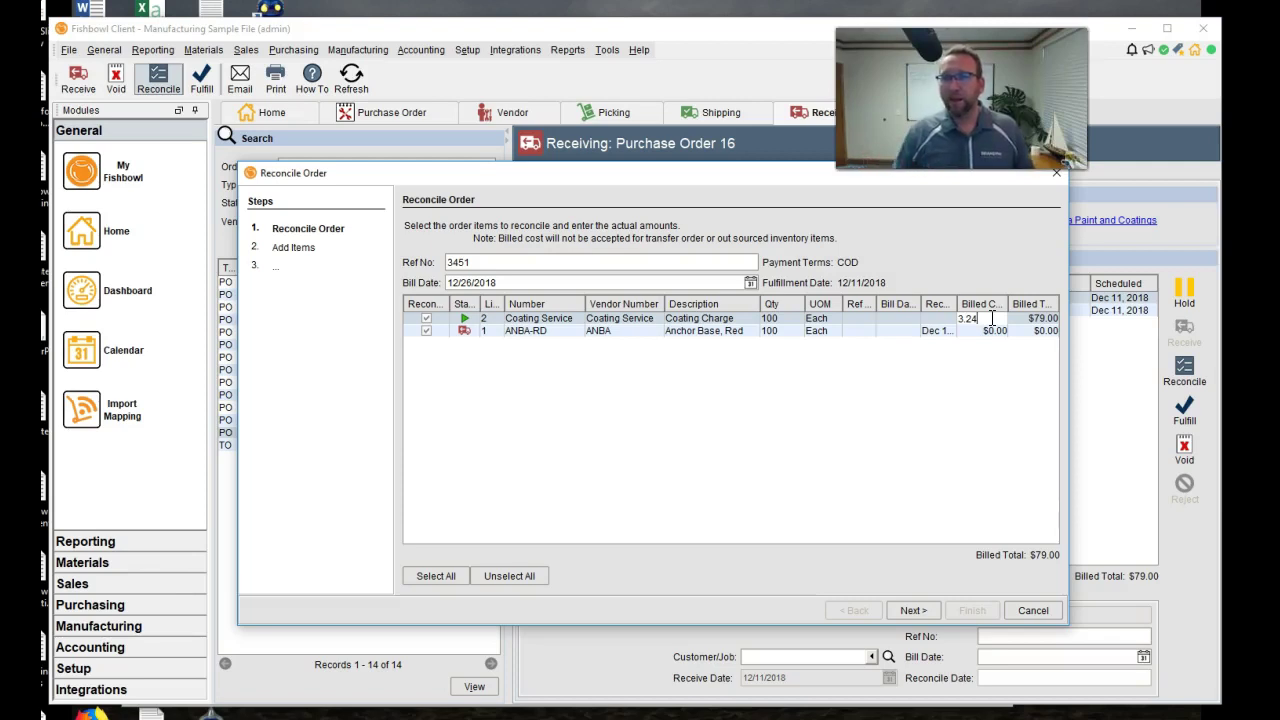
click(988, 330)
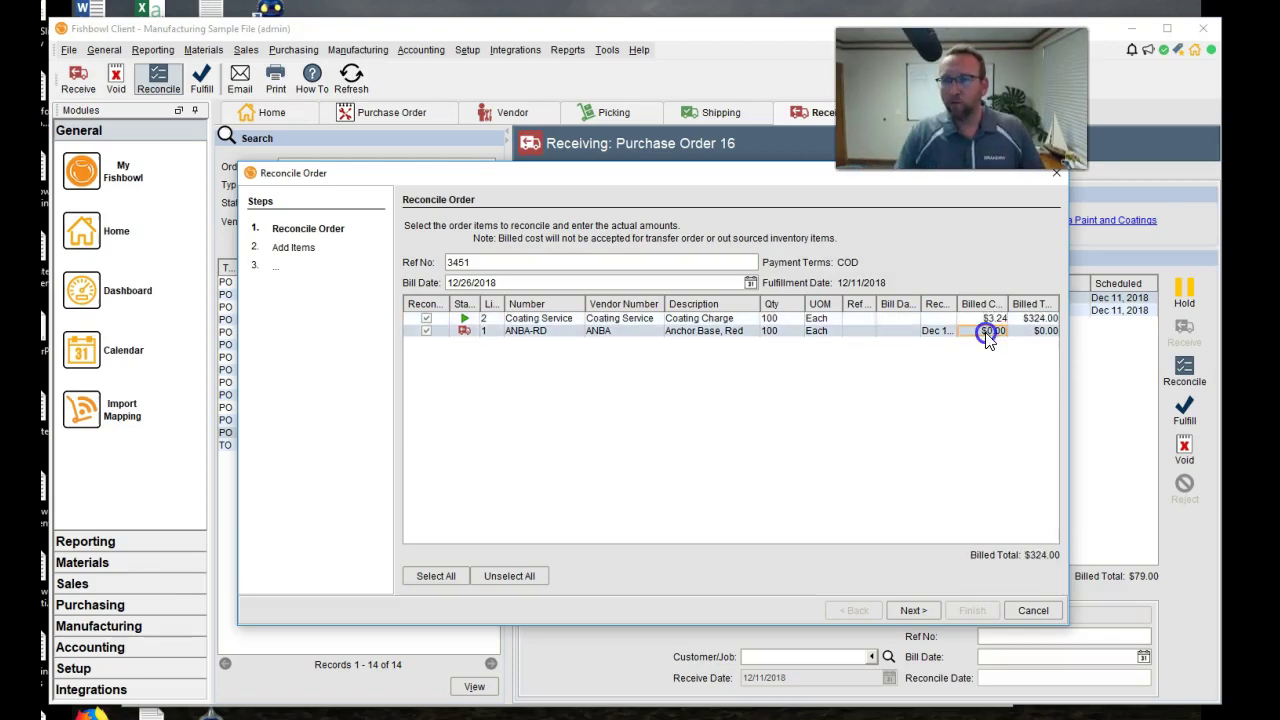
click(805, 426)
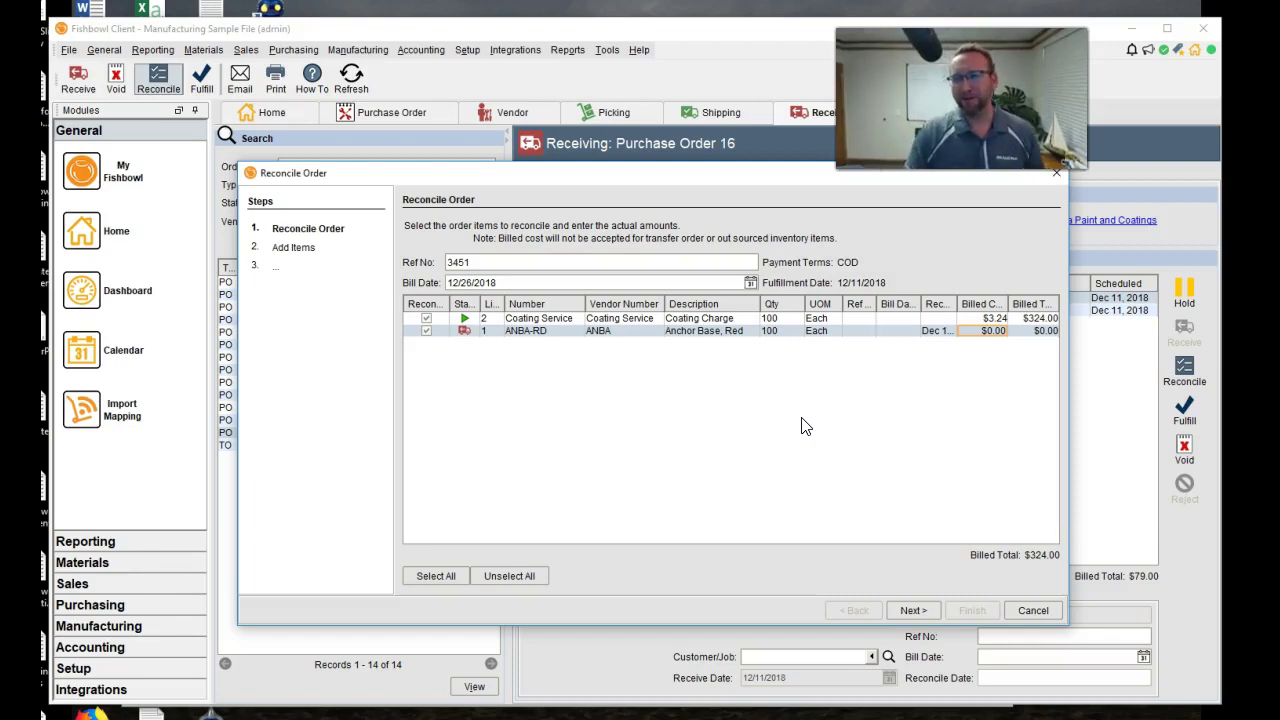
click(912, 612)
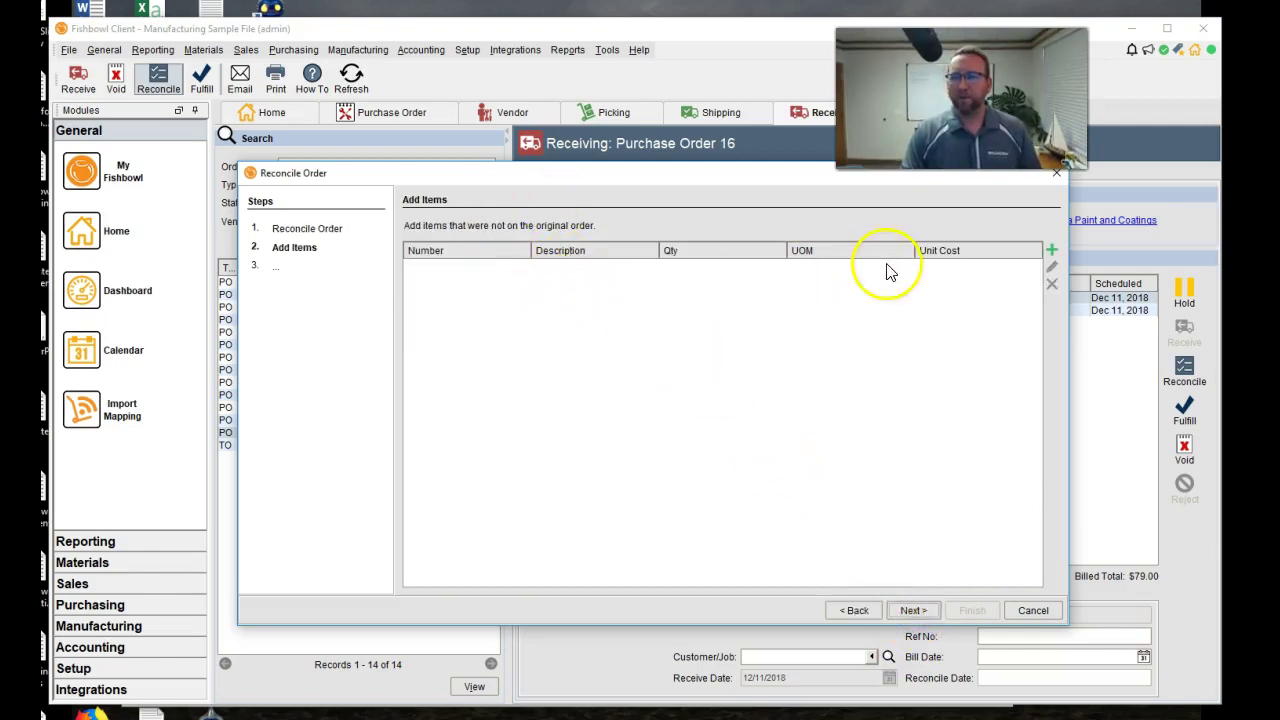
- Add a Shipping part with a $20.00 unit cost to the bill and advance to landed cost
click(1051, 250)
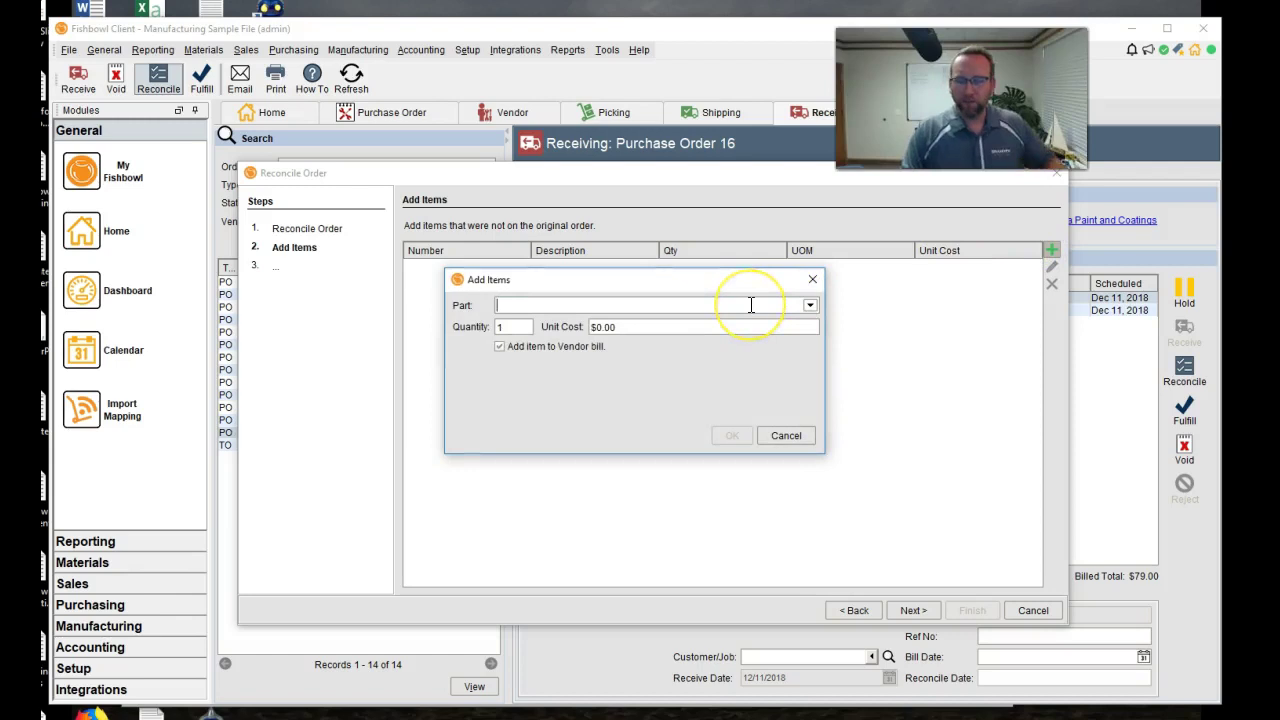
text(f)
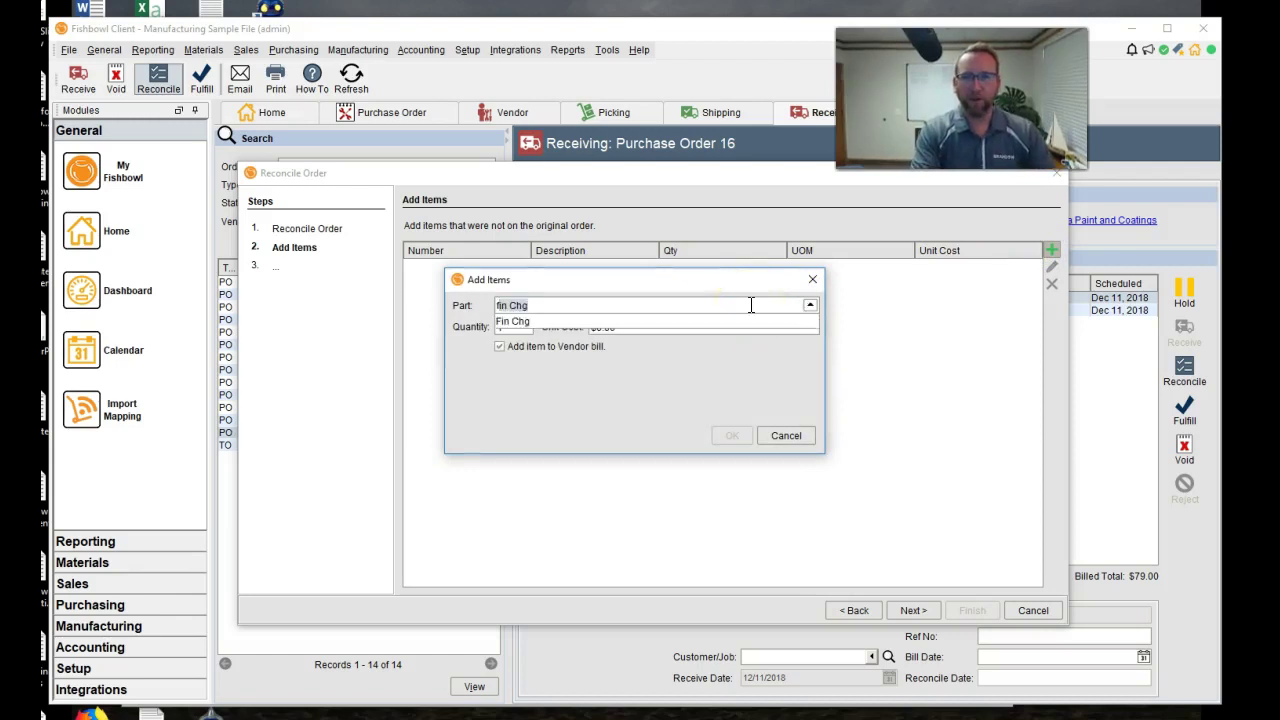
key(BackSpace)
key(BackSpace)
text(f)
key(BackSpace)
key(BackSpace)
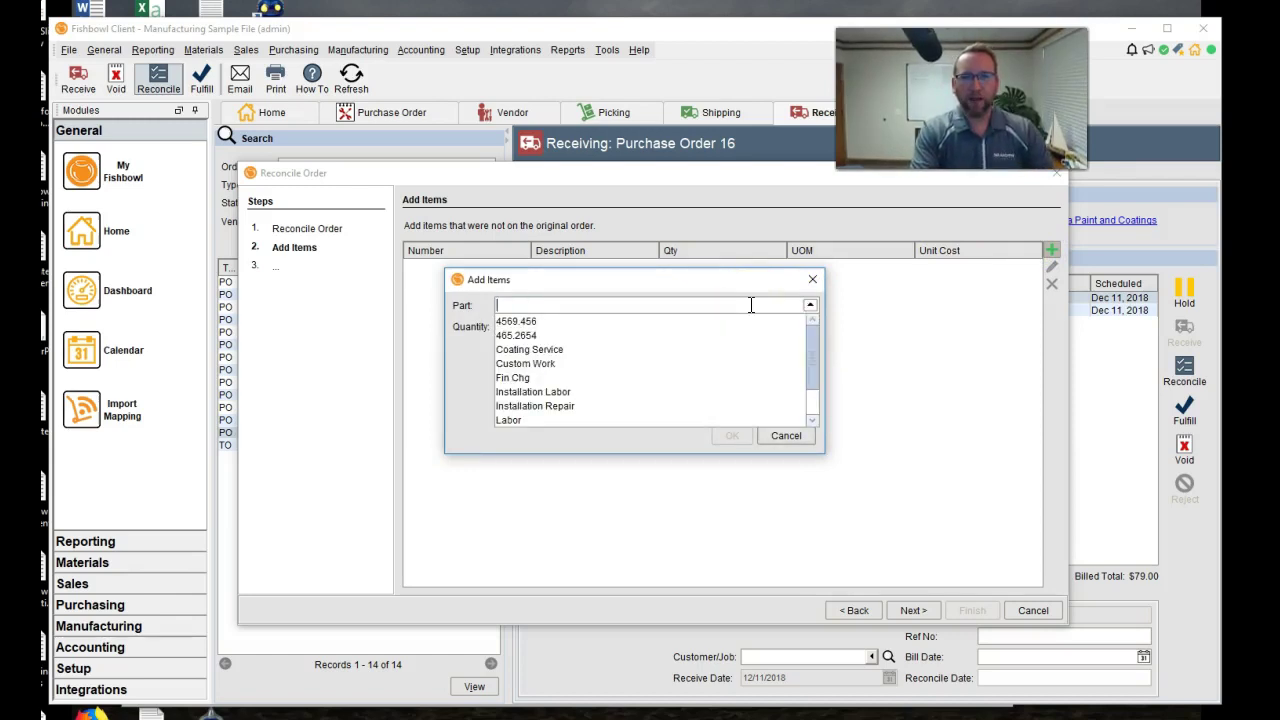
text(shipping)
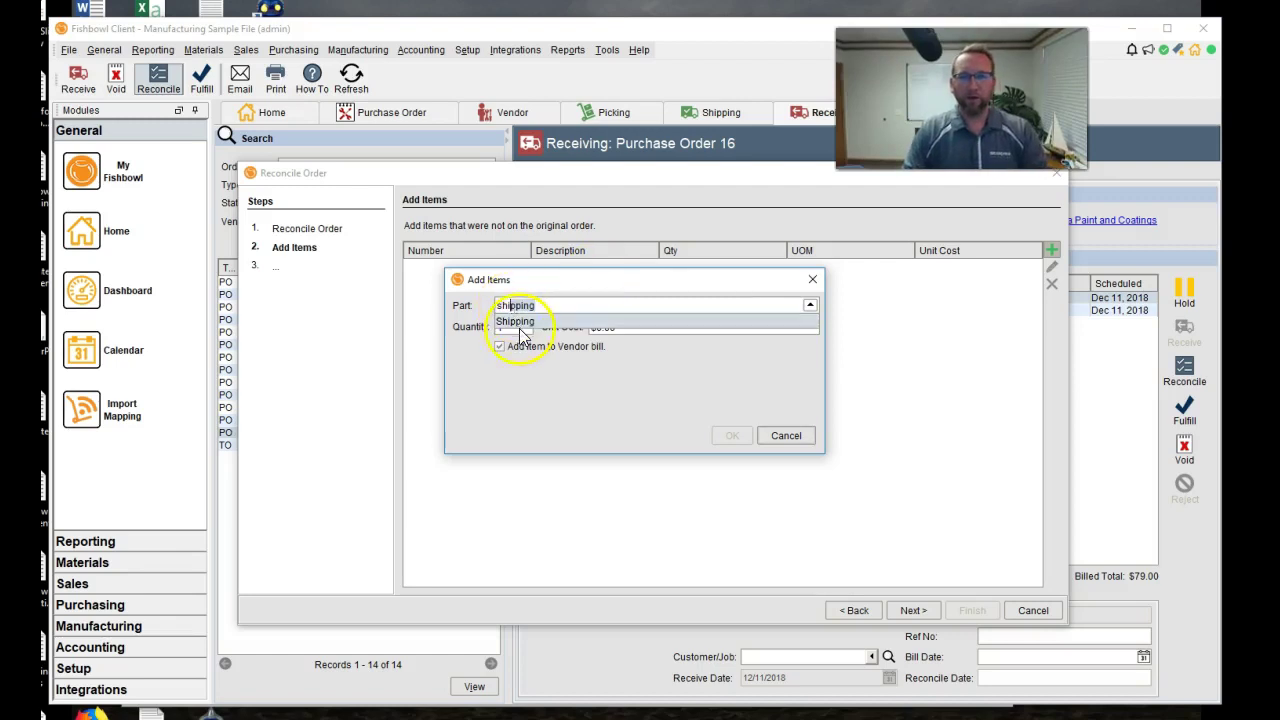
click(515, 321)
click(624, 330)
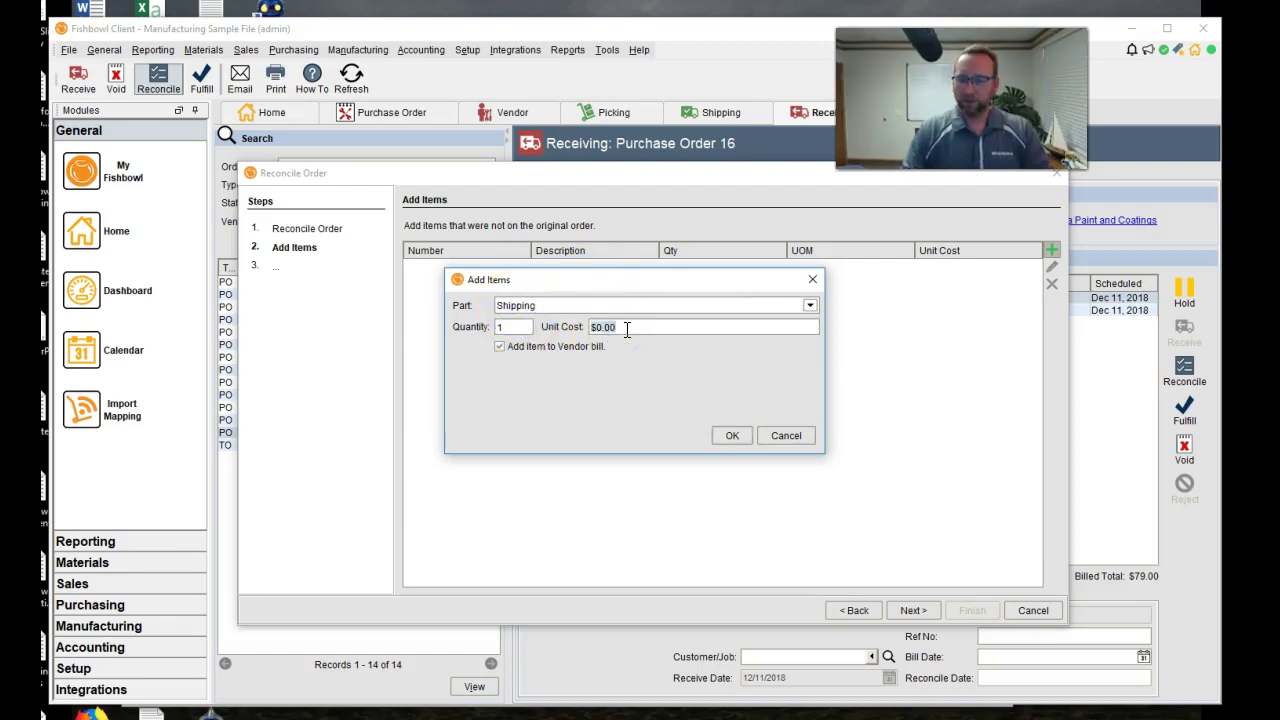
text(20)
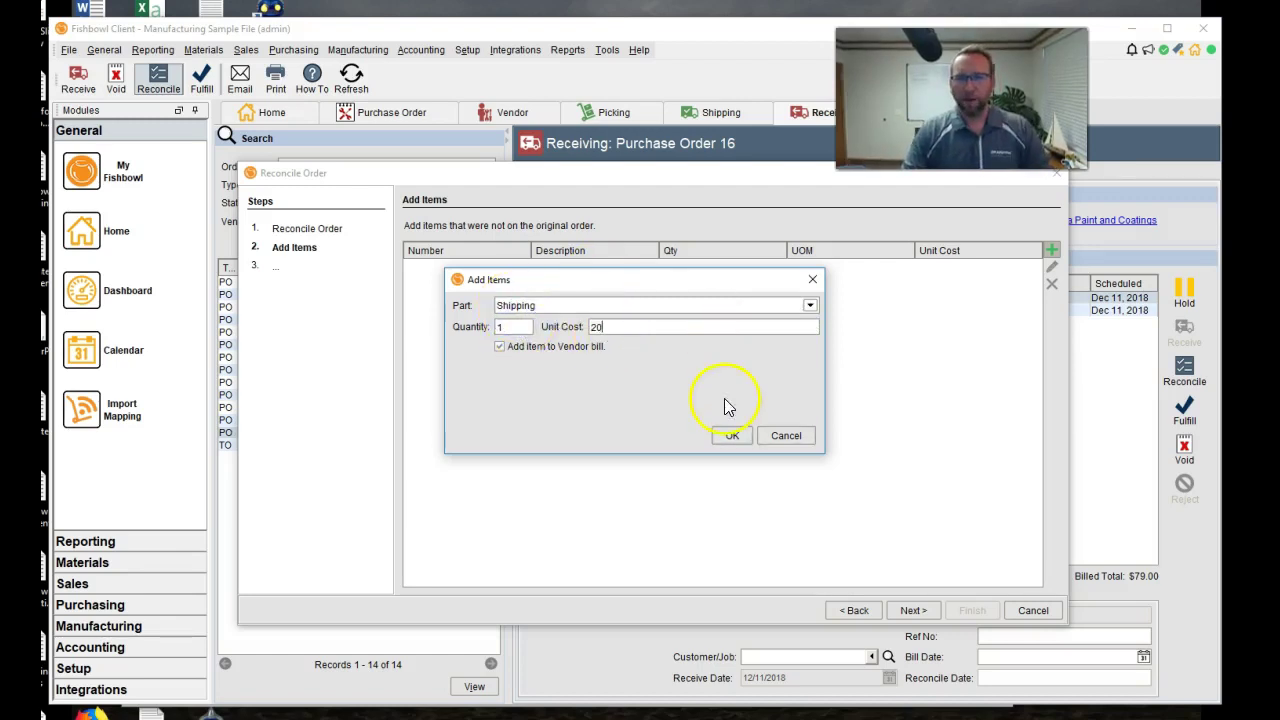
click(732, 435)
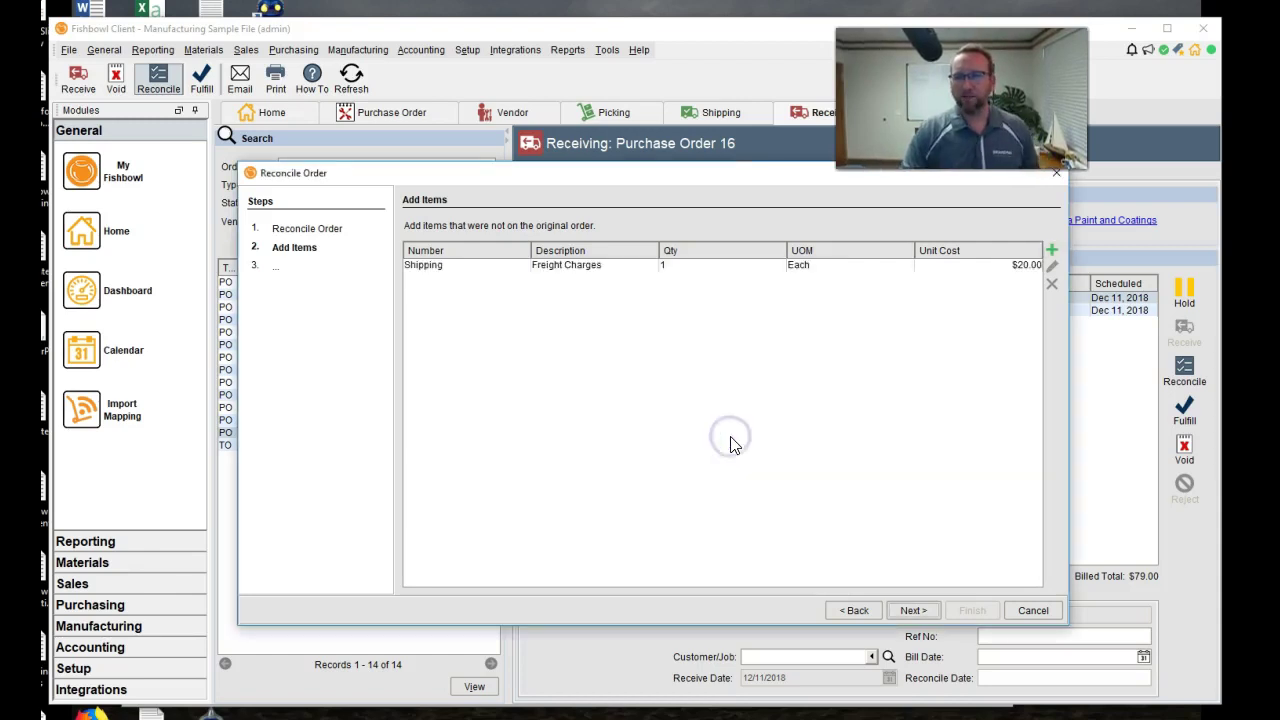
click(913, 610)
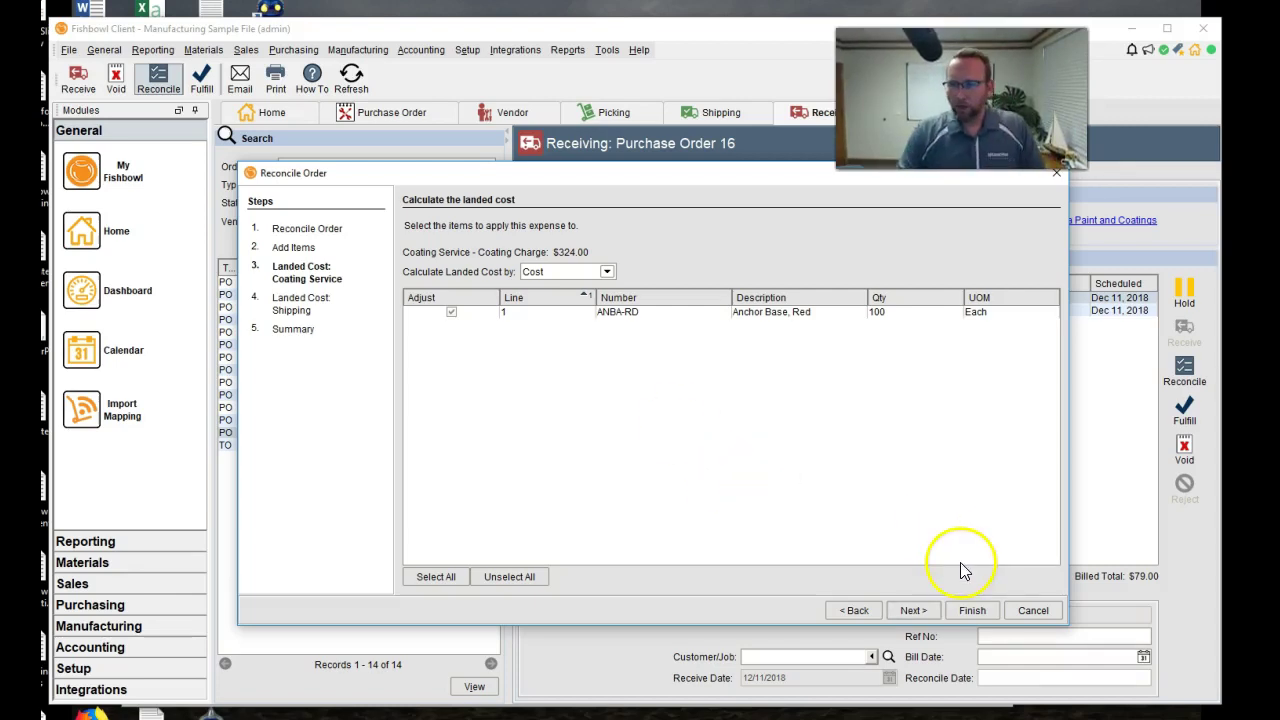
- Cancel the Reconcile Order wizard unfinished, returning to PO 16 receiving
click(1024, 607)
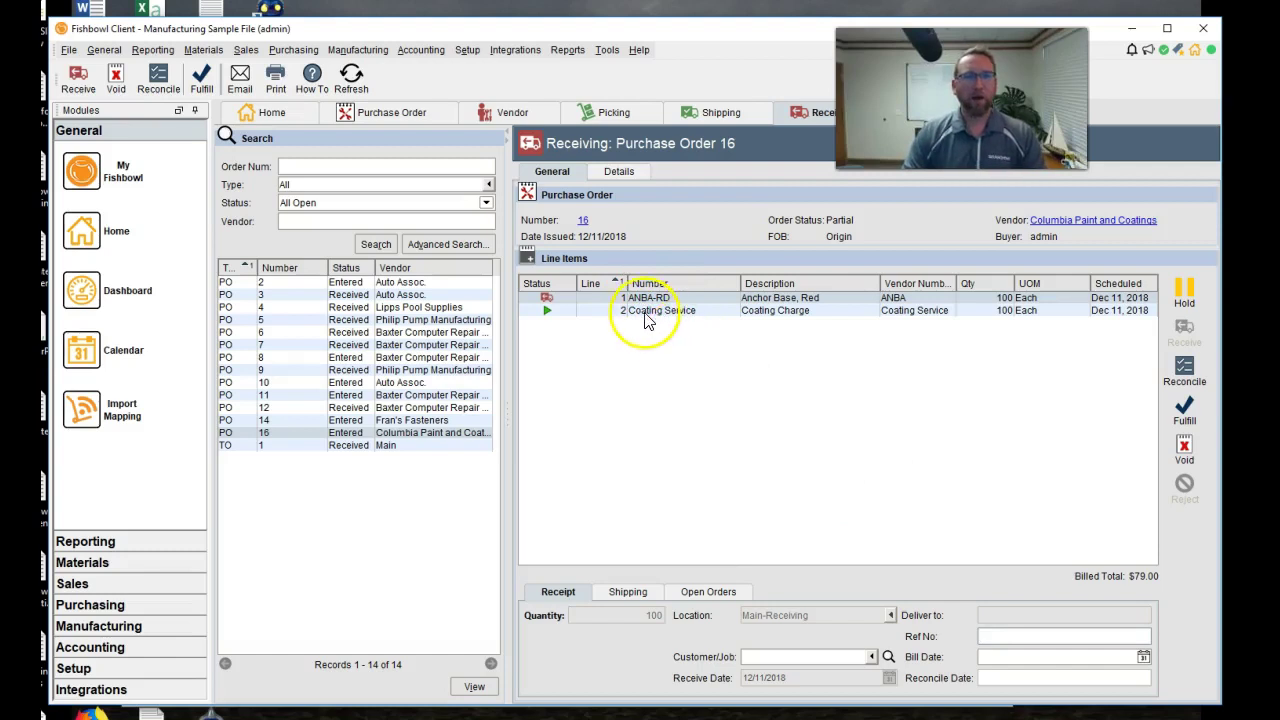
click(203, 49)
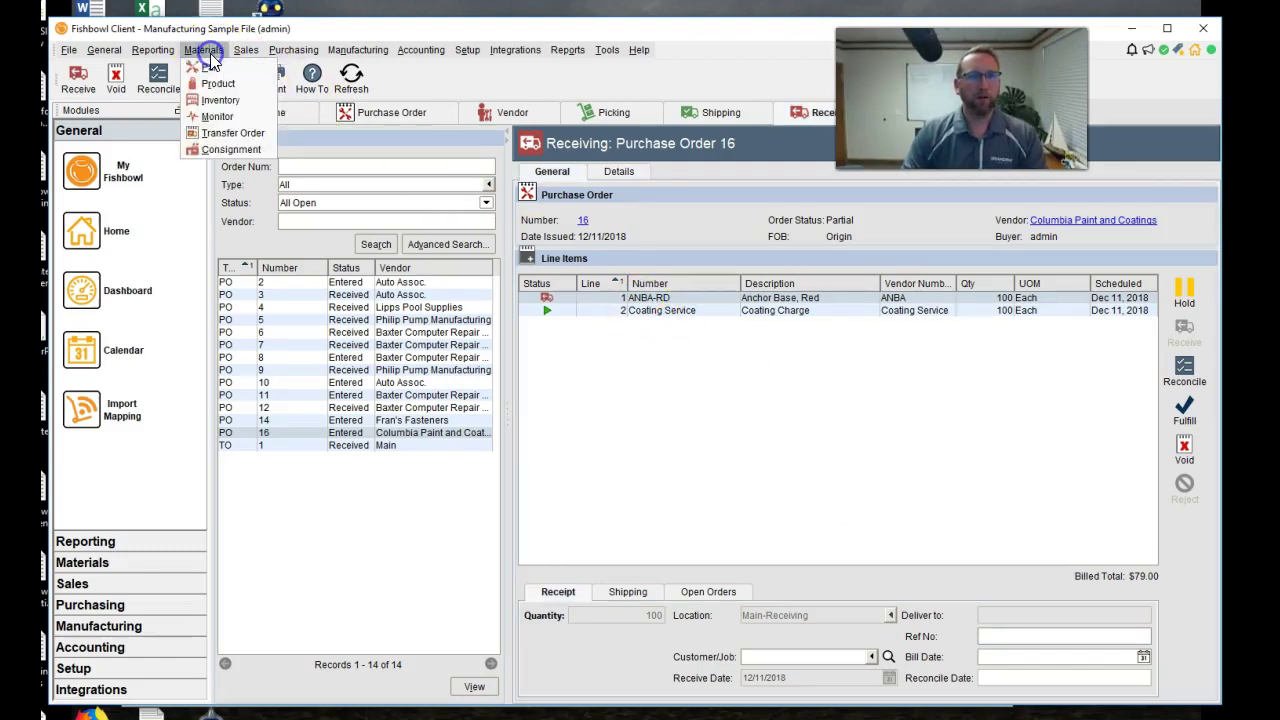
click(215, 100)
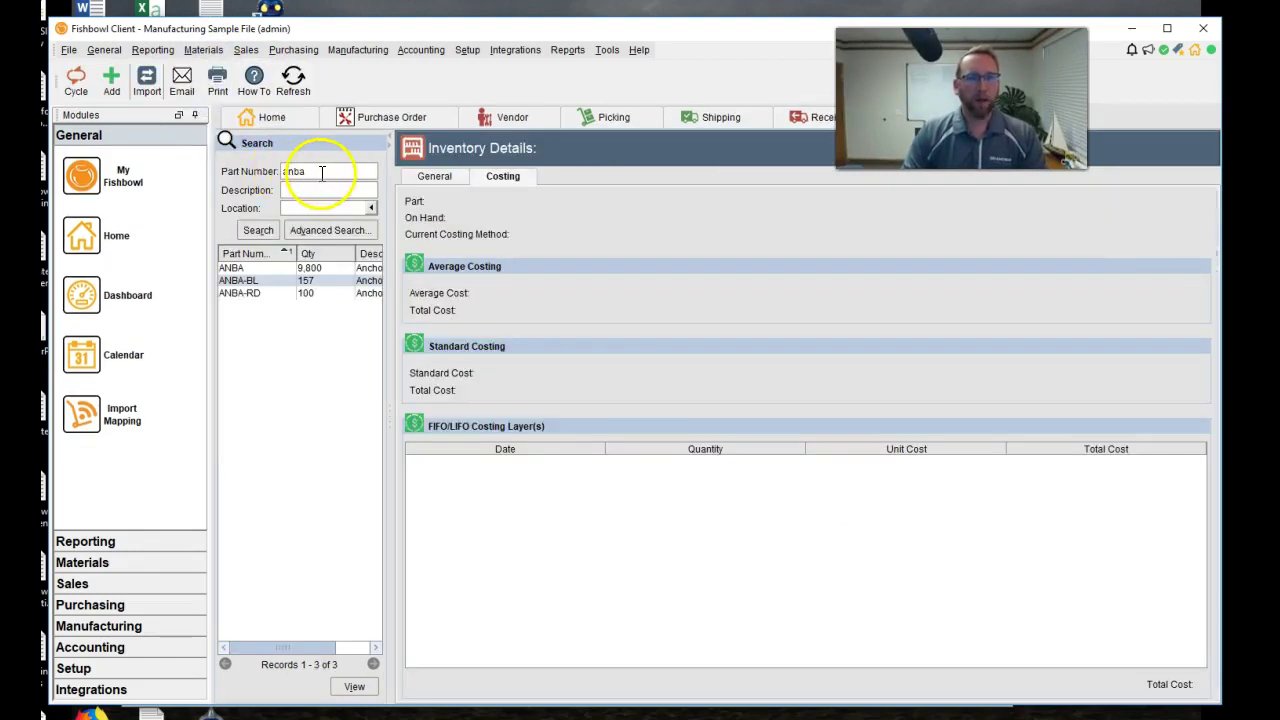
click(309, 295)
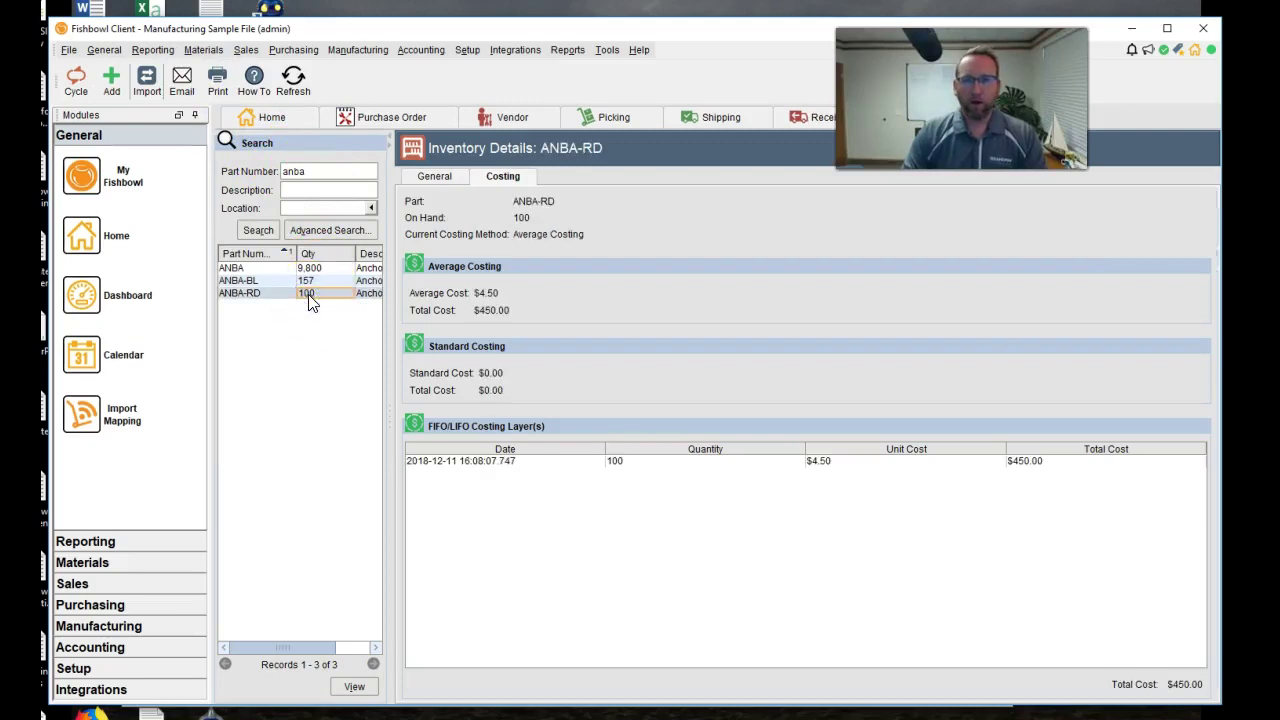
click(843, 466)
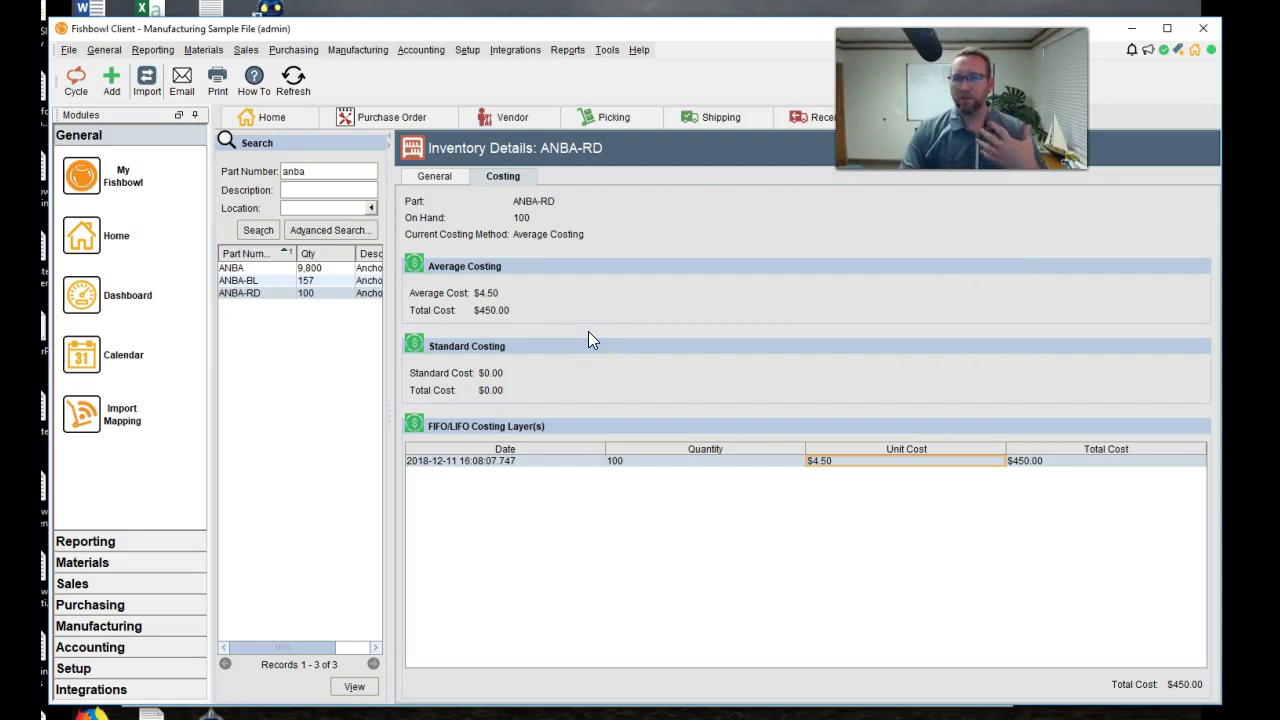
click(815, 118)
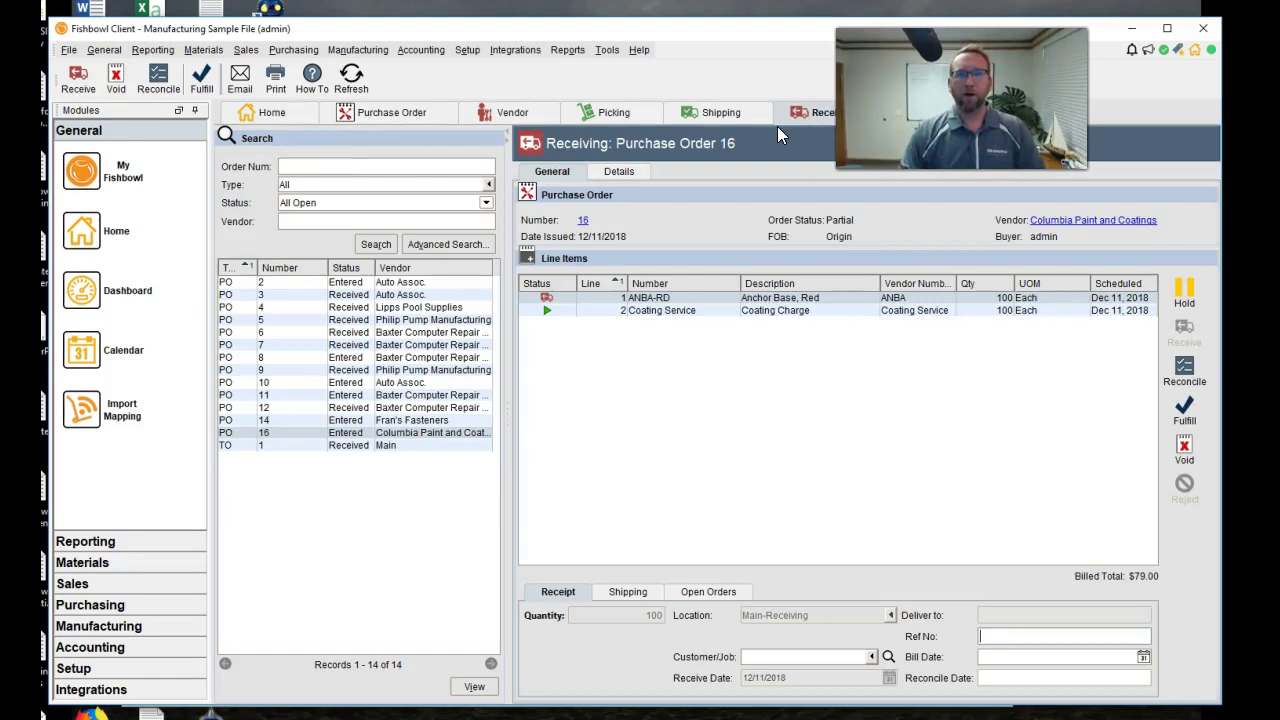
click(646, 272)
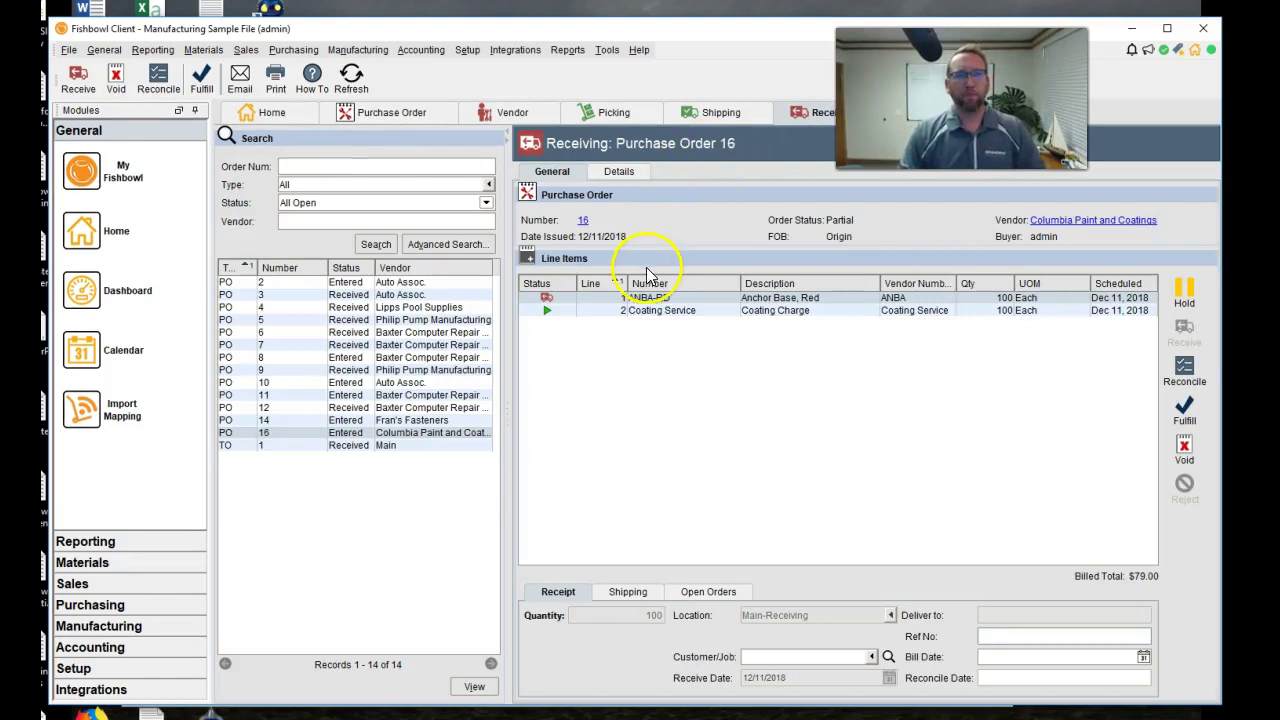
click(158, 80)
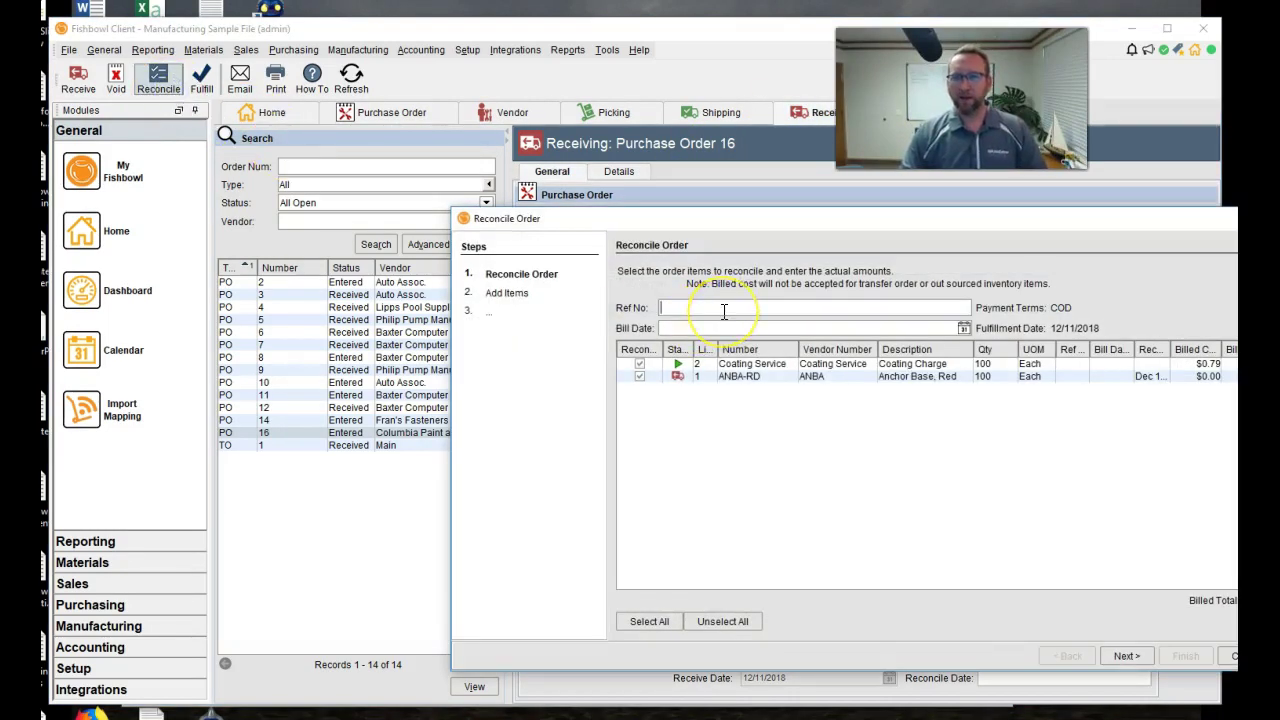
text(1324513)
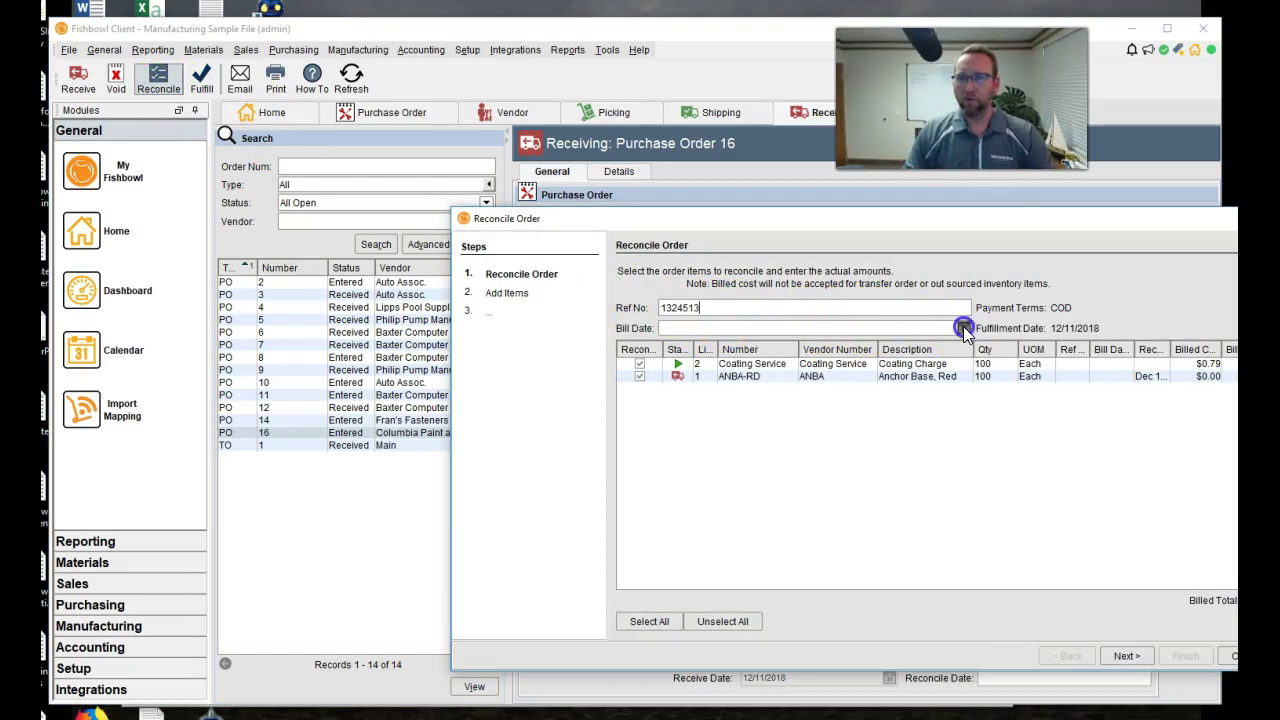
click(963, 328)
click(850, 425)
drag(848, 218, 609, 189)
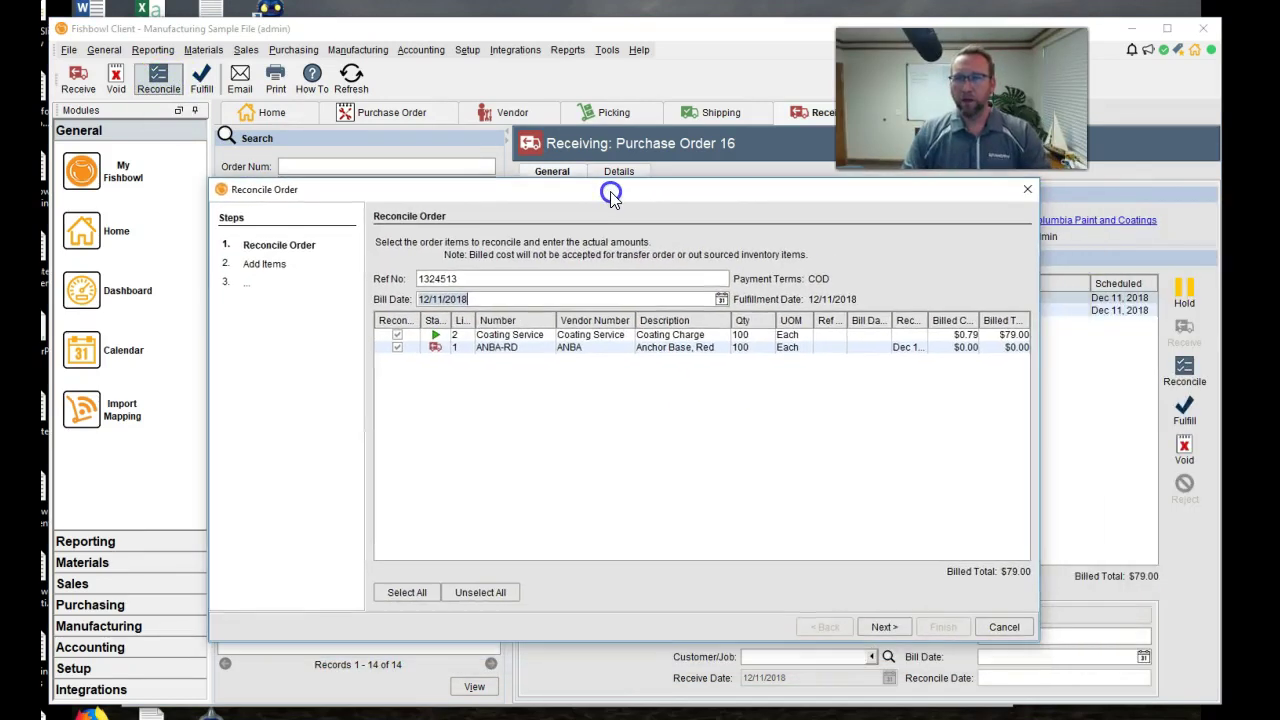
click(950, 335)
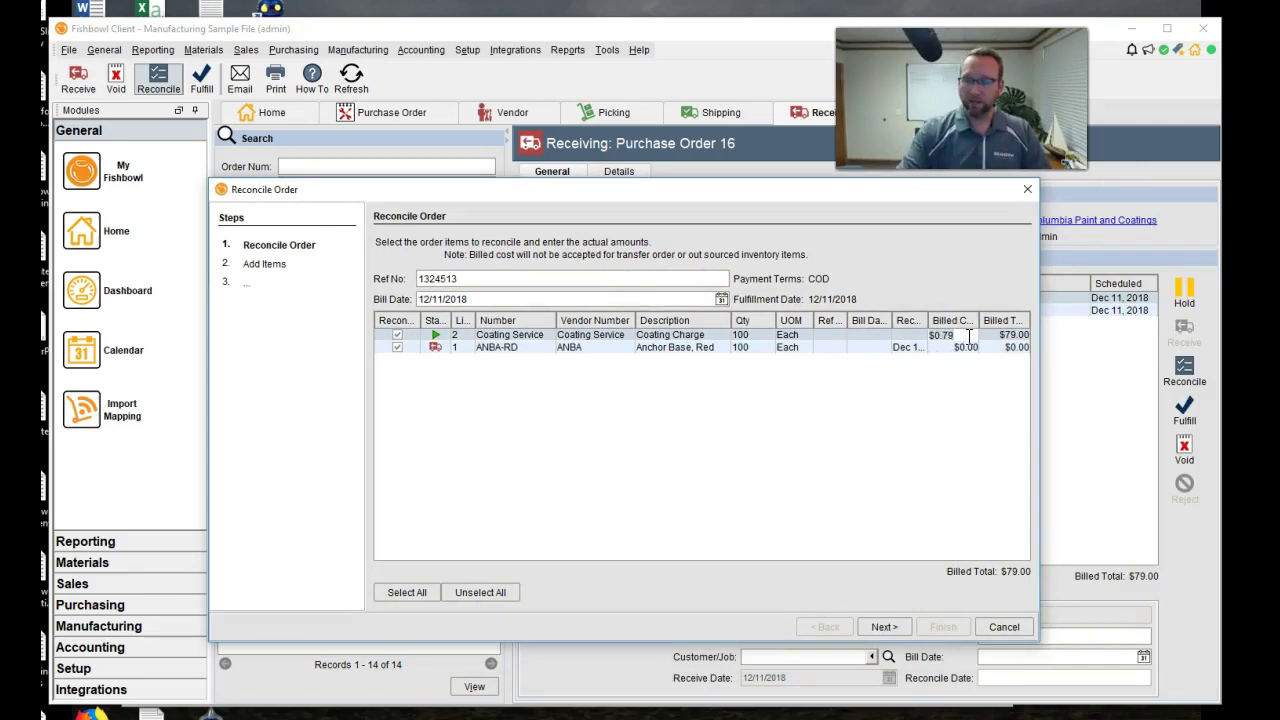
text(3.)
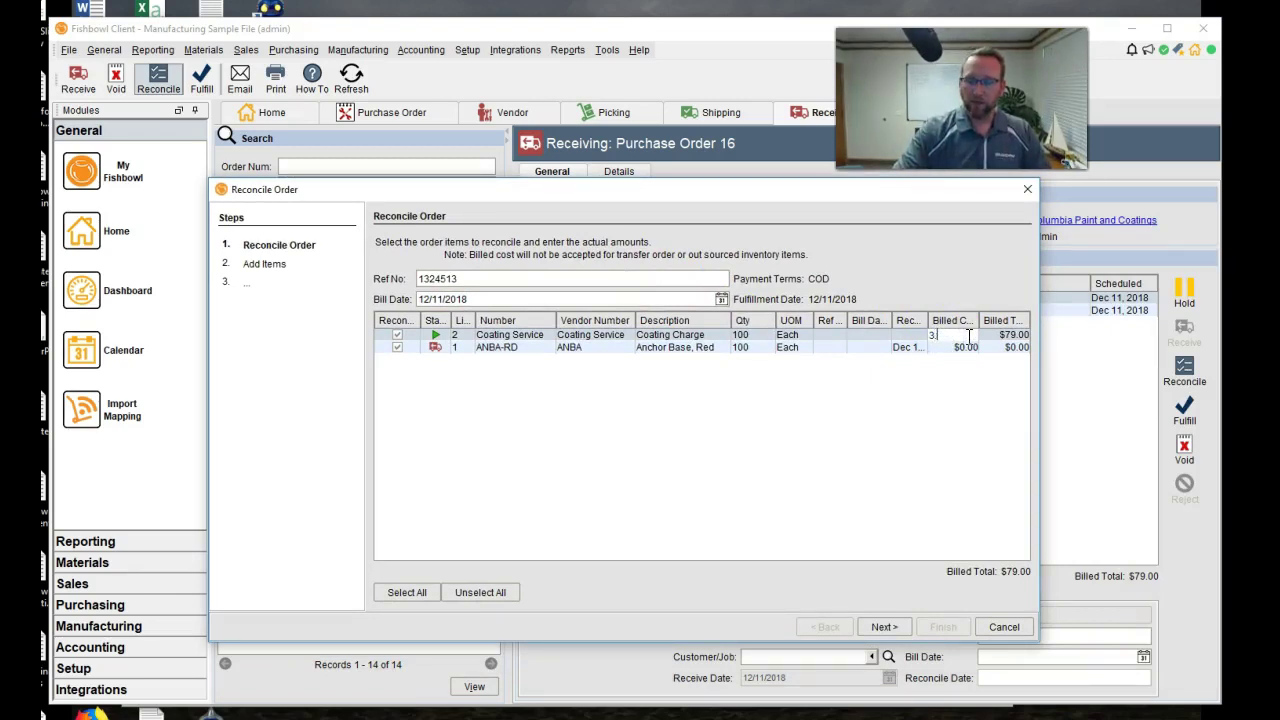
text(24)
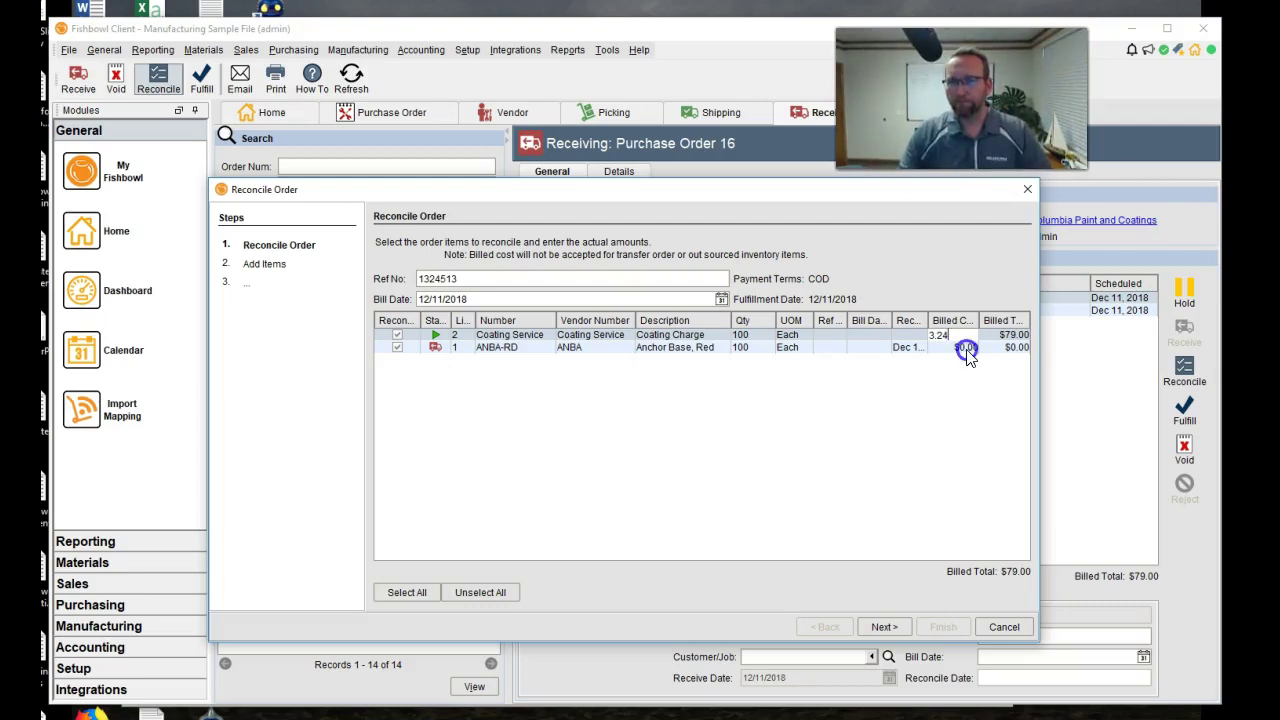
click(966, 350)
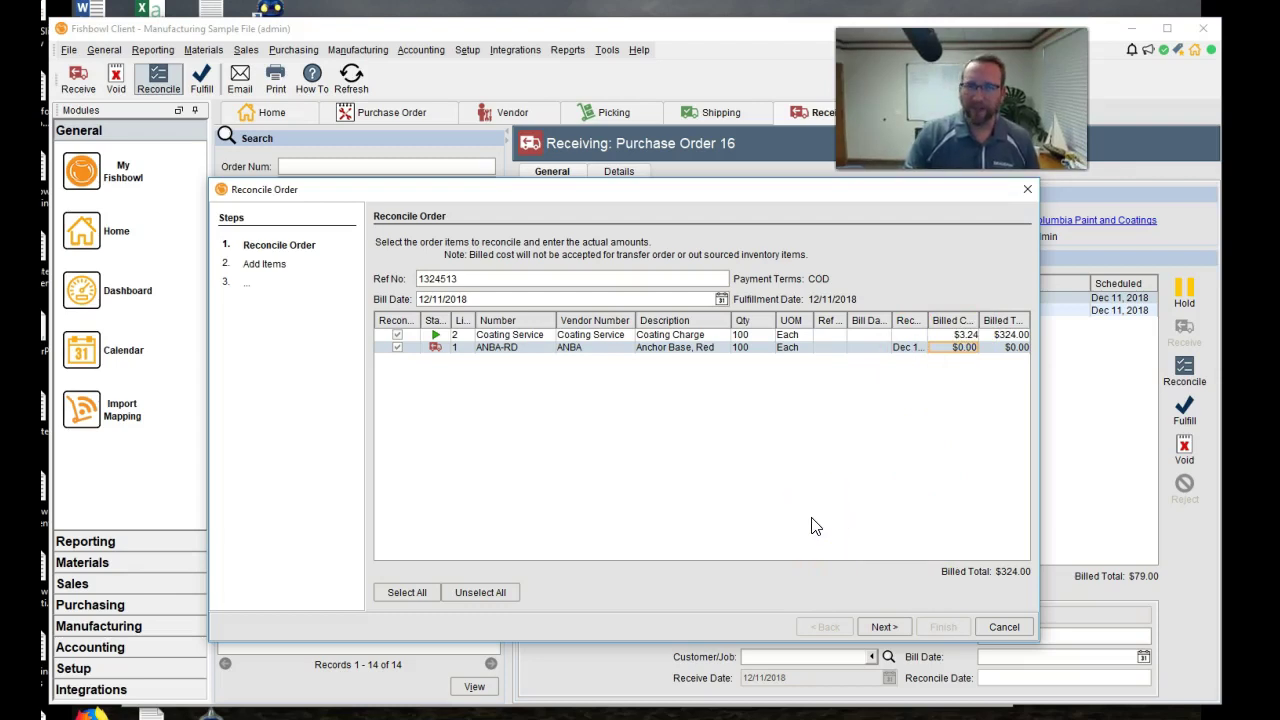
click(1003, 627)
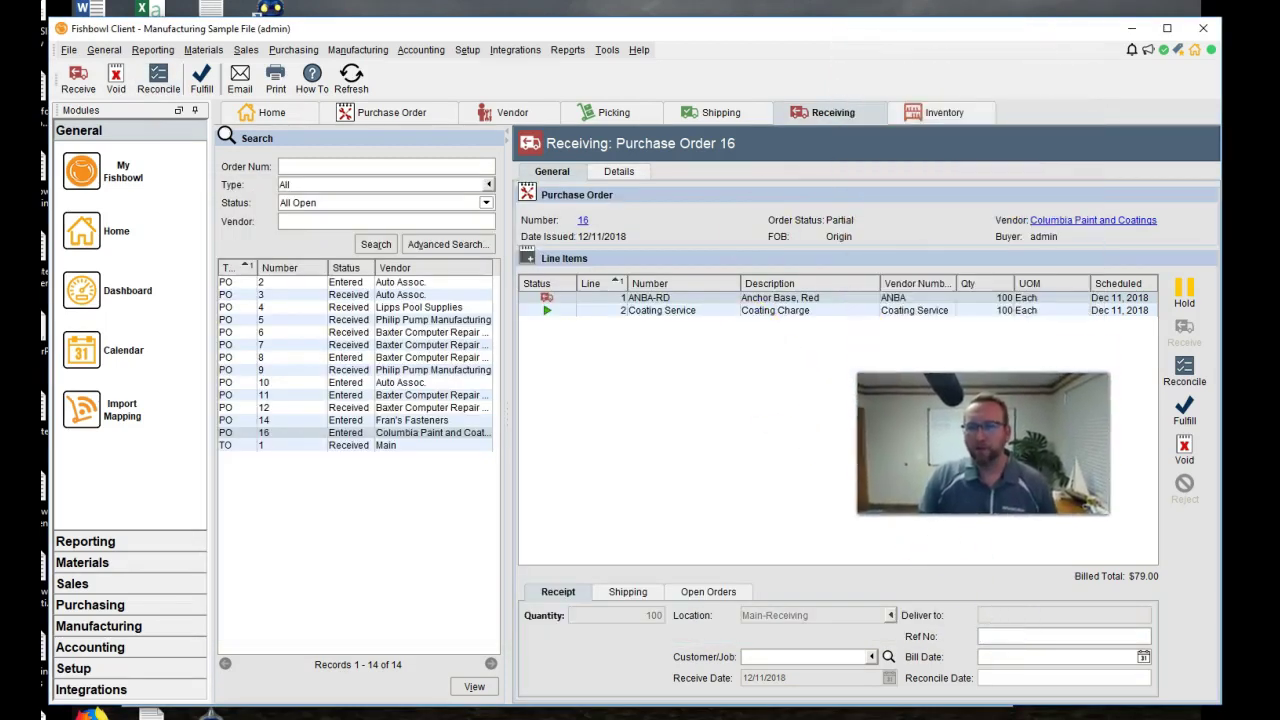
- Review part ANBA's costing, pointing out its FIFO layer at $4.50 unit cost
click(941, 113)
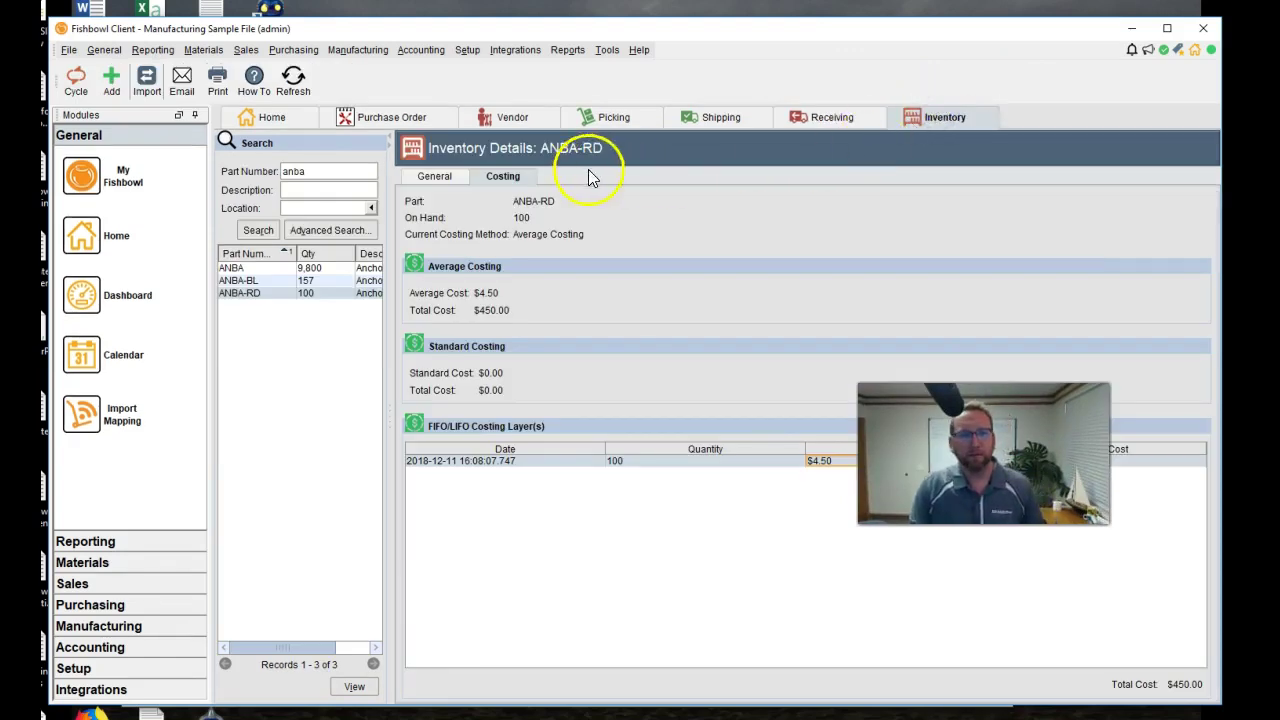
click(262, 268)
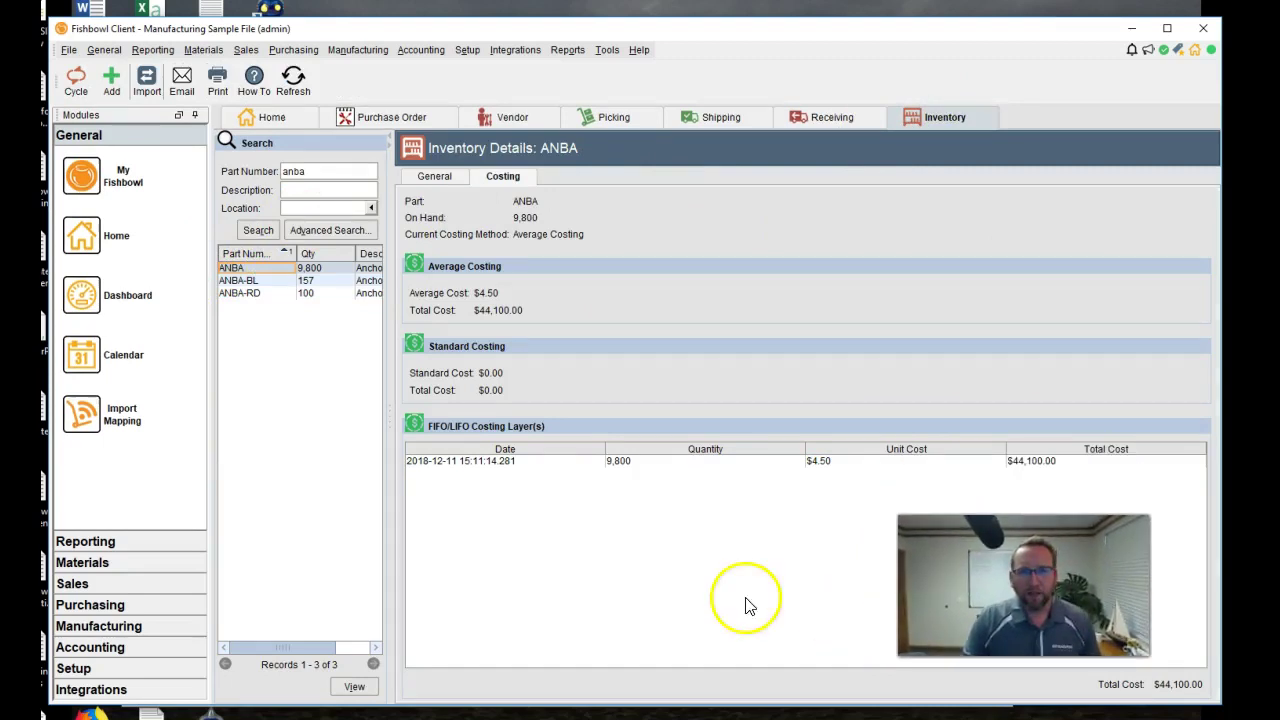
click(522, 466)
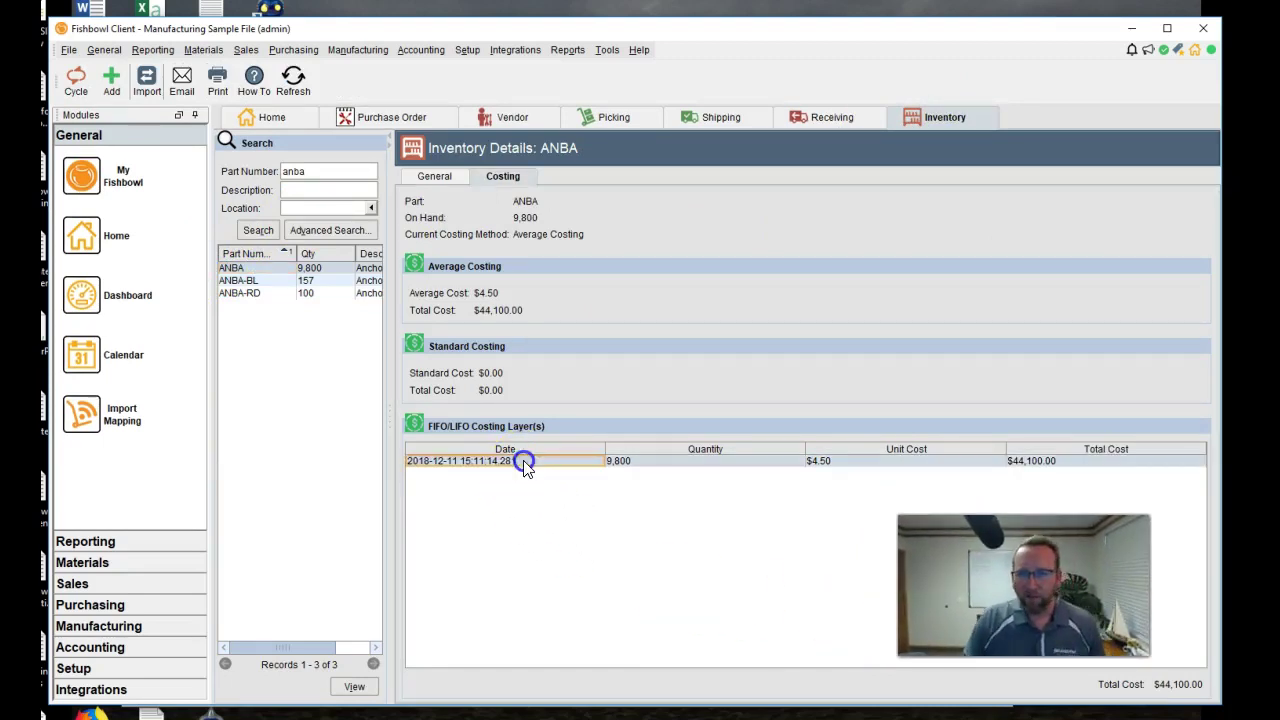
click(836, 463)
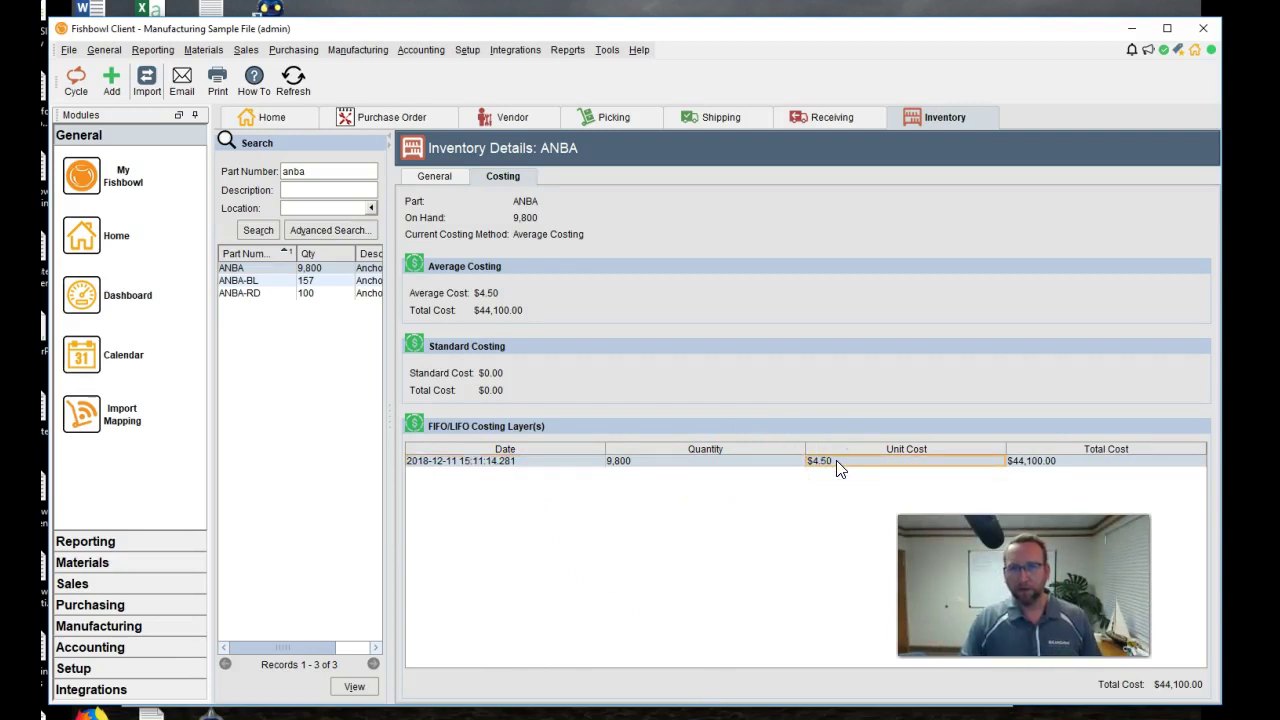
click(834, 471)
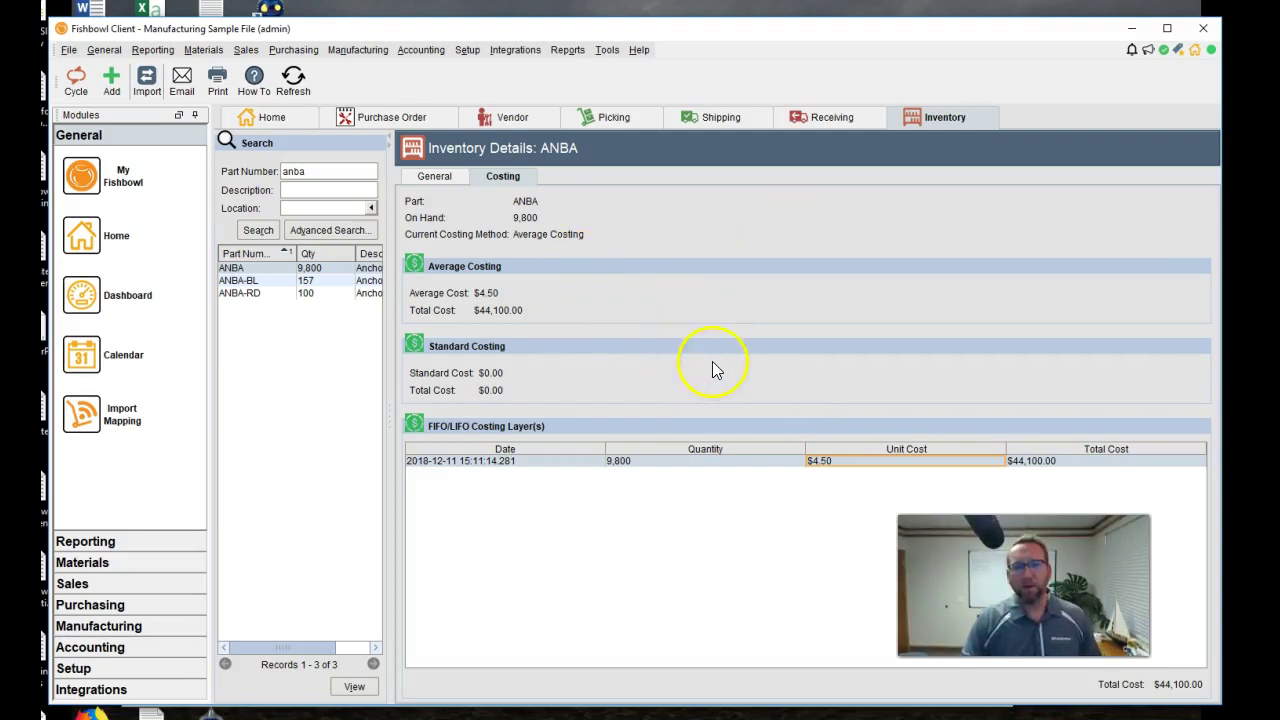
- Compare ANBA-RD against ANBA, ending on ANBA-RD's 100 on hand at $4.50, $450.00 total
click(313, 295)
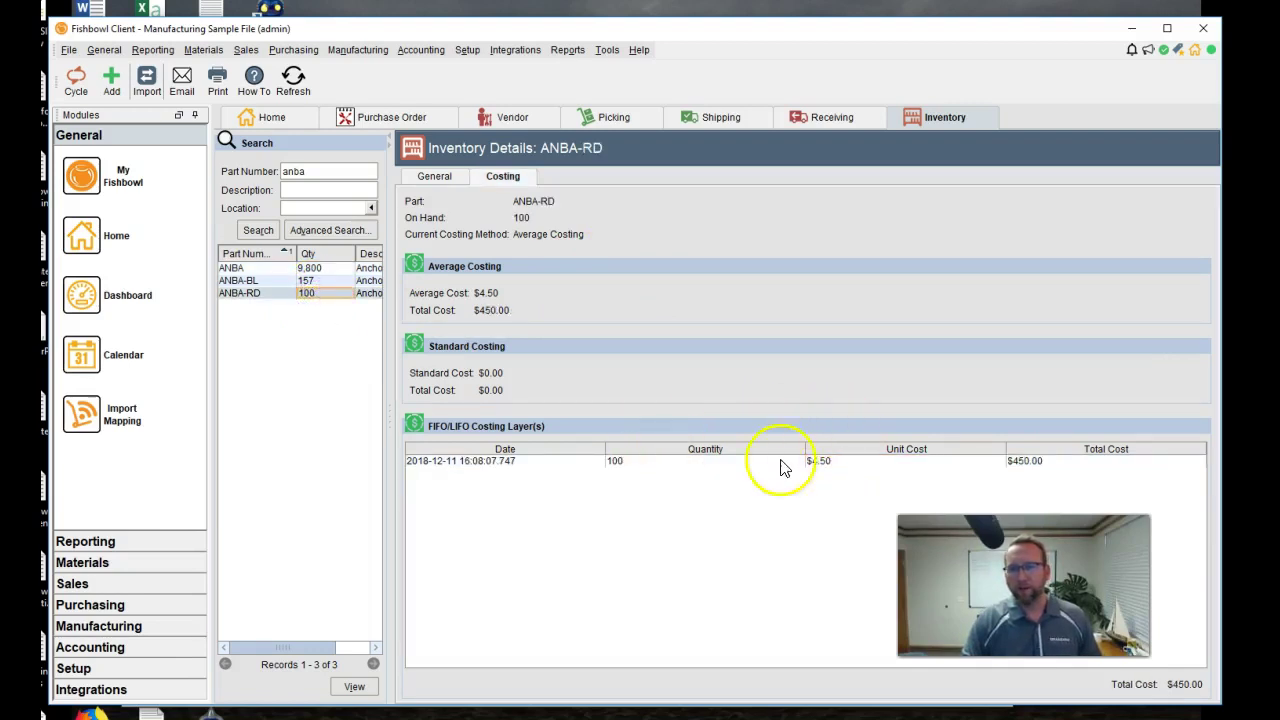
click(334, 271)
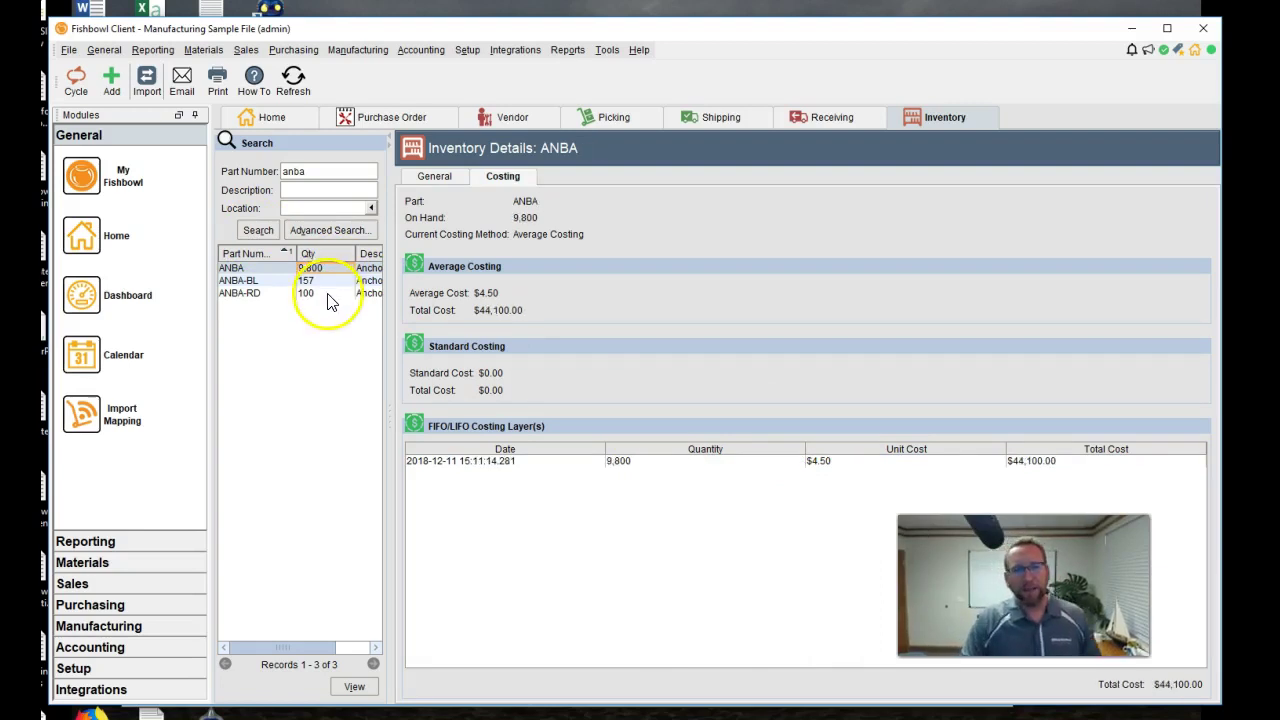
click(322, 293)
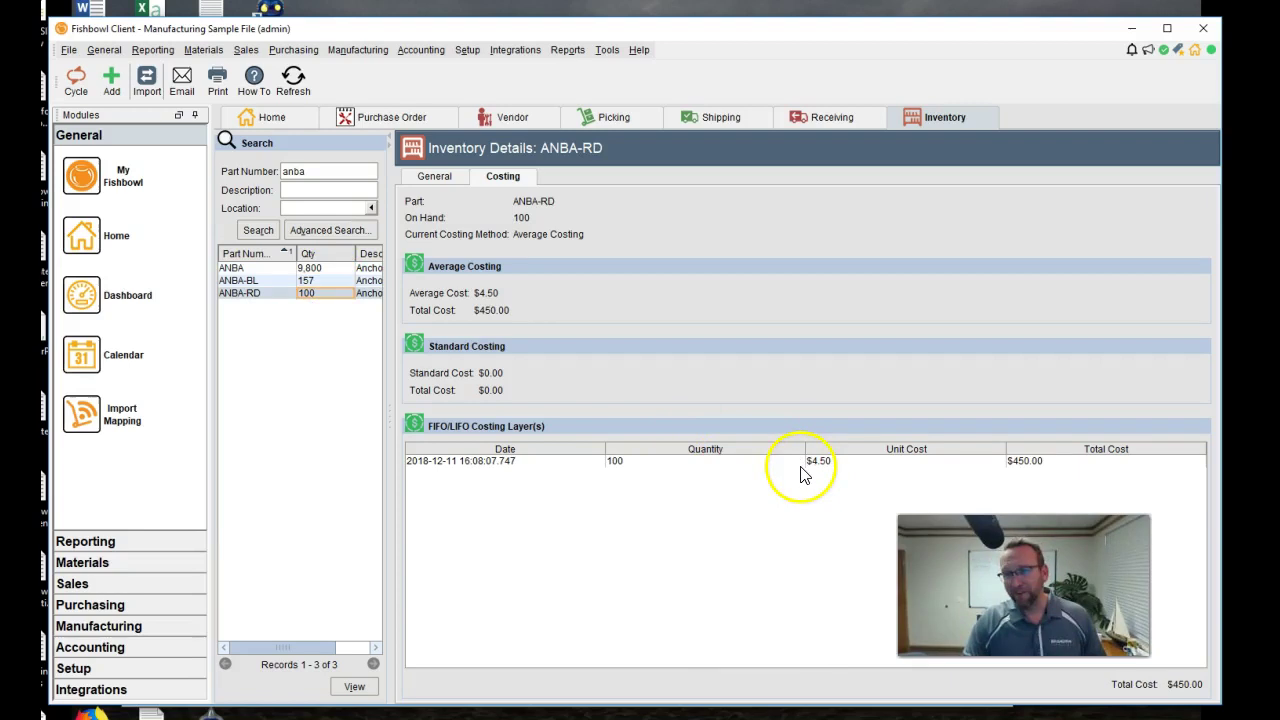
click(830, 464)
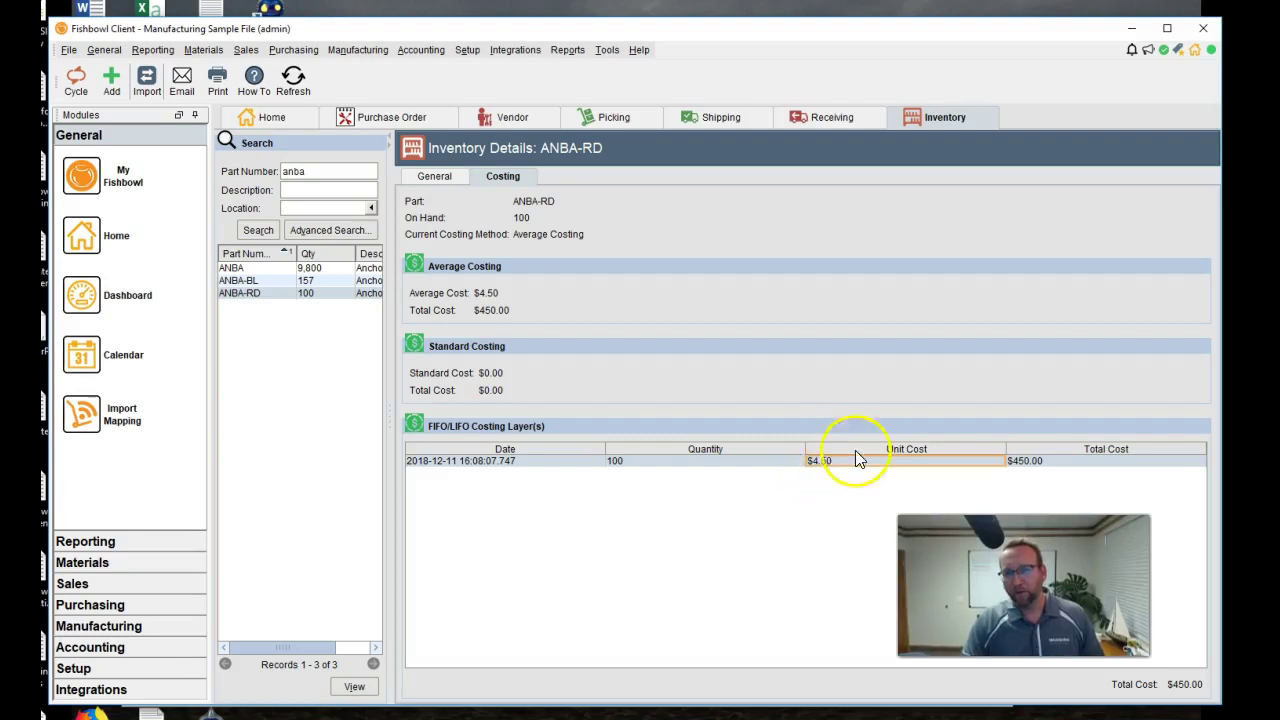
click(269, 267)
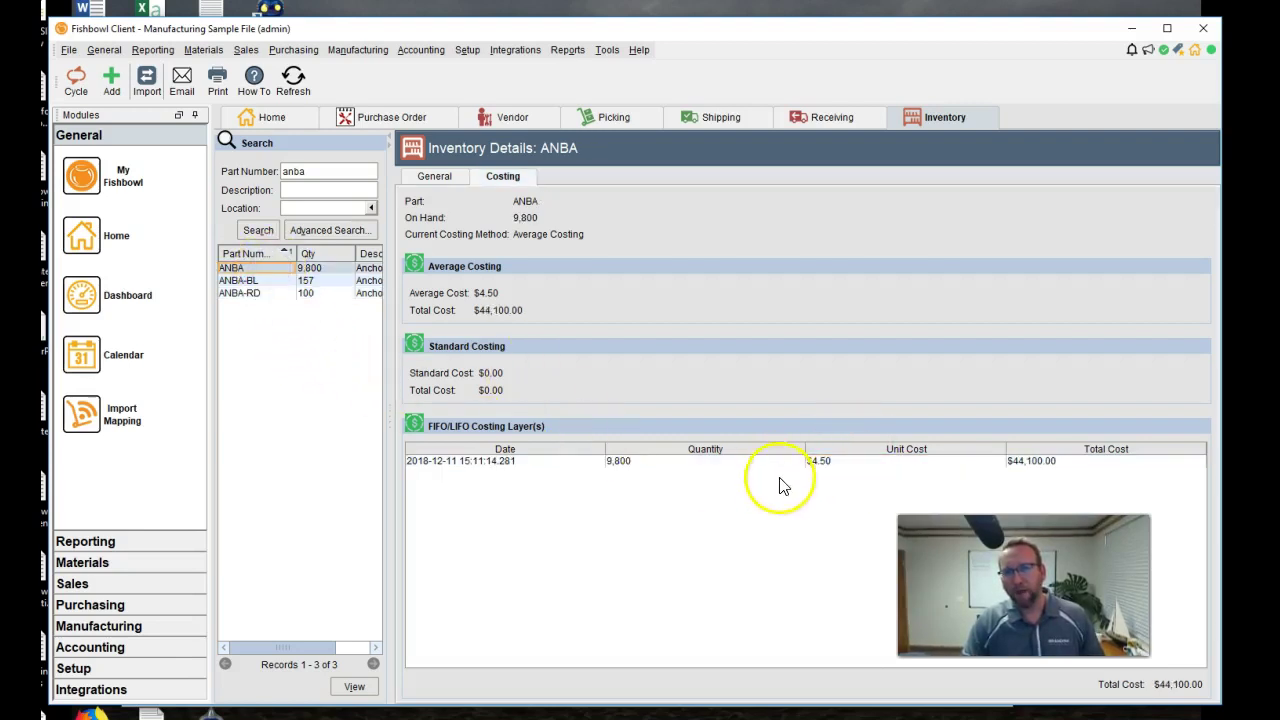
click(271, 292)
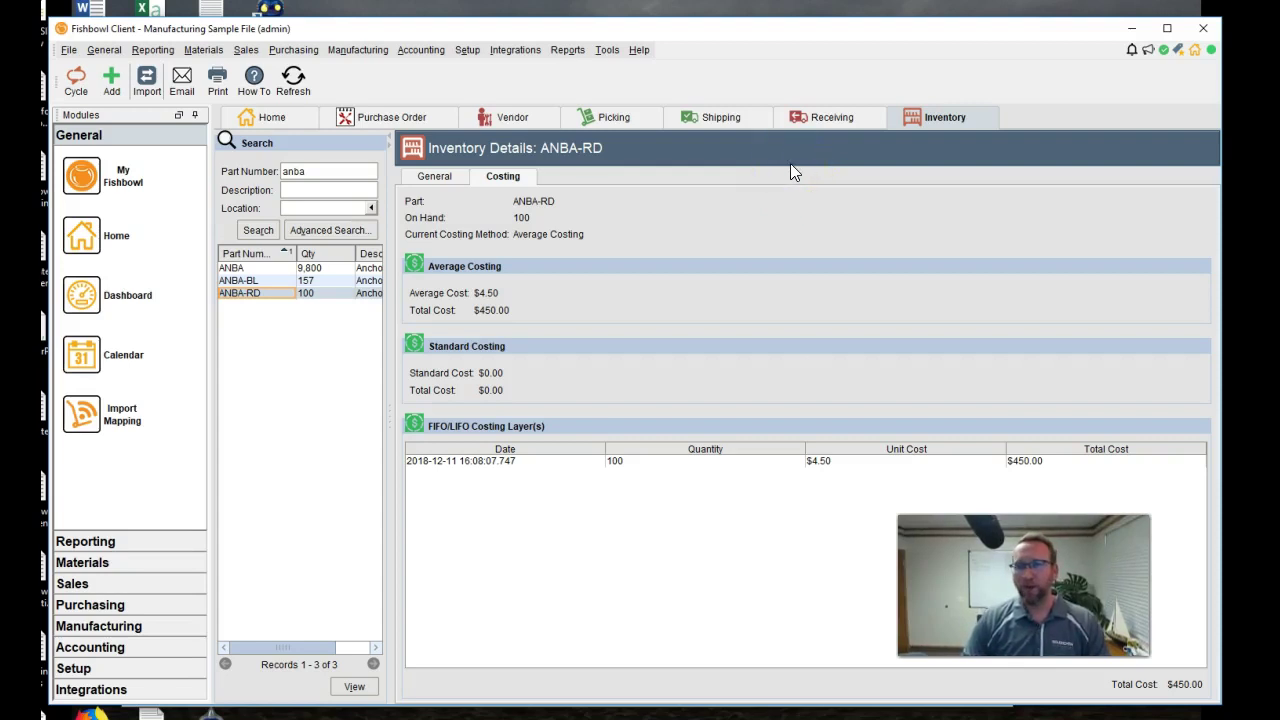
- Reopen reconciliation of PO 16 with the bill reference number and a 12/11/2018 bill date
click(818, 120)
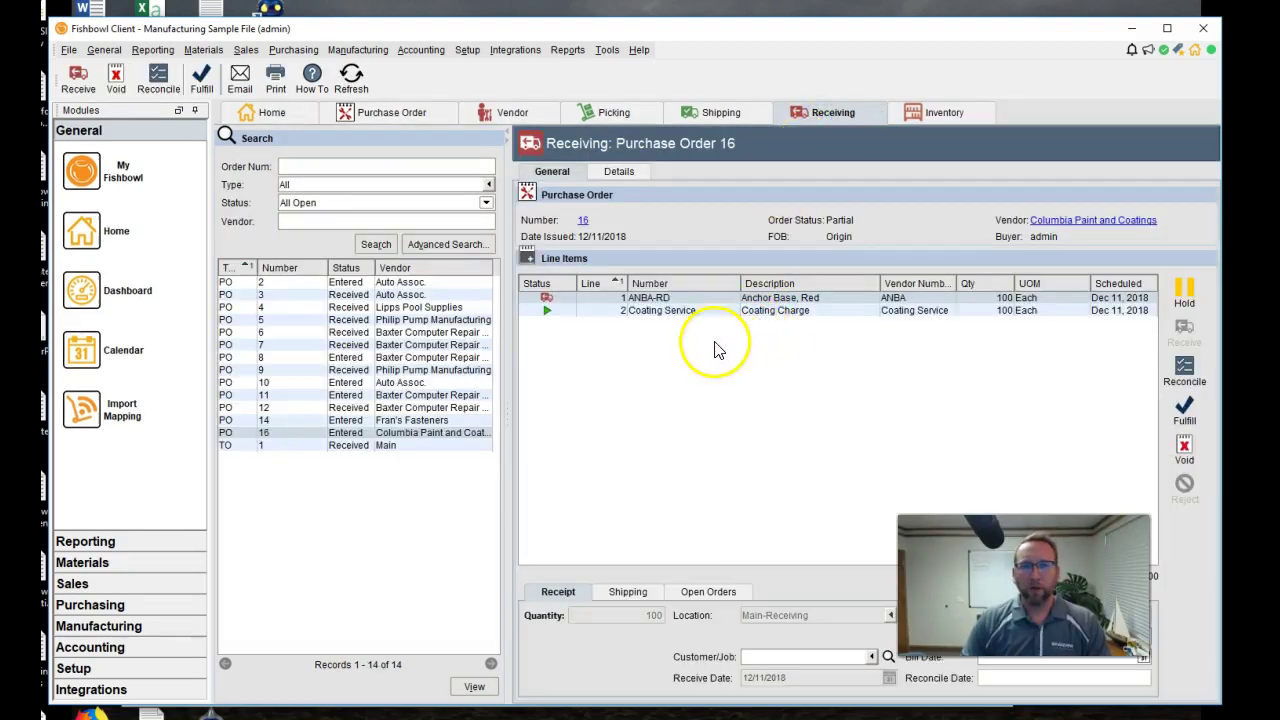
click(159, 80)
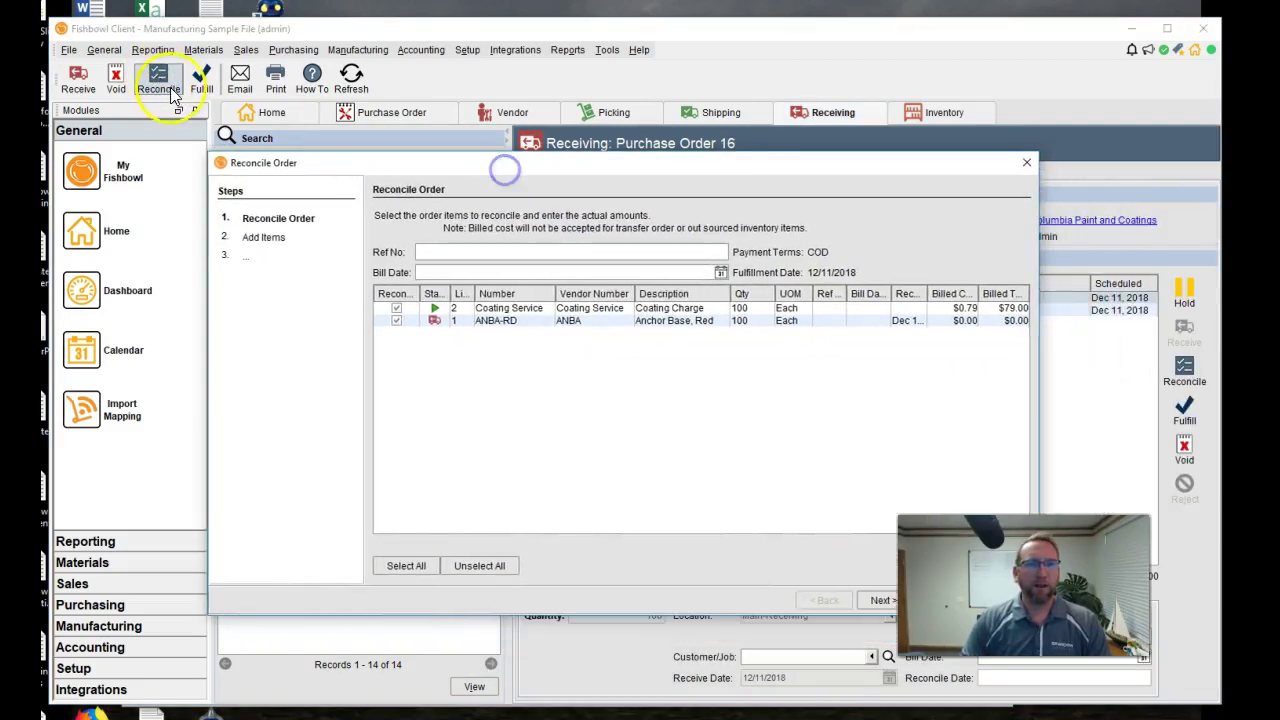
click(648, 256)
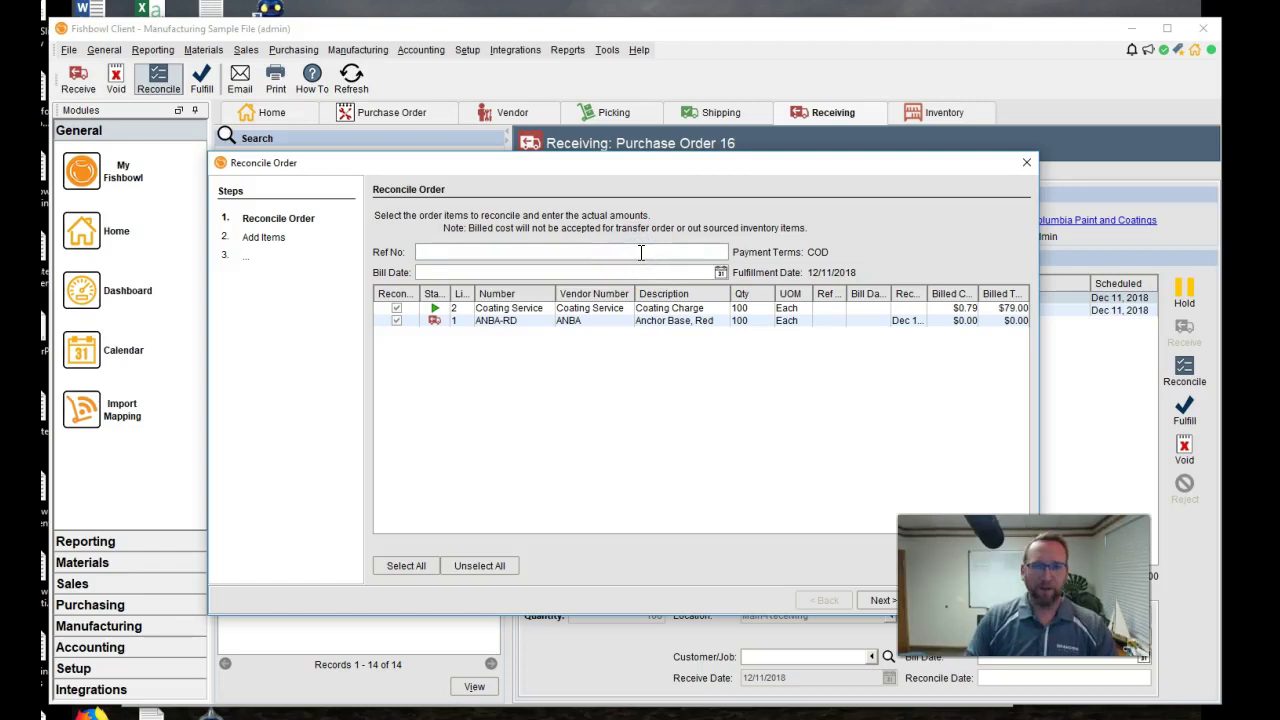
text(125412354)
click(720, 272)
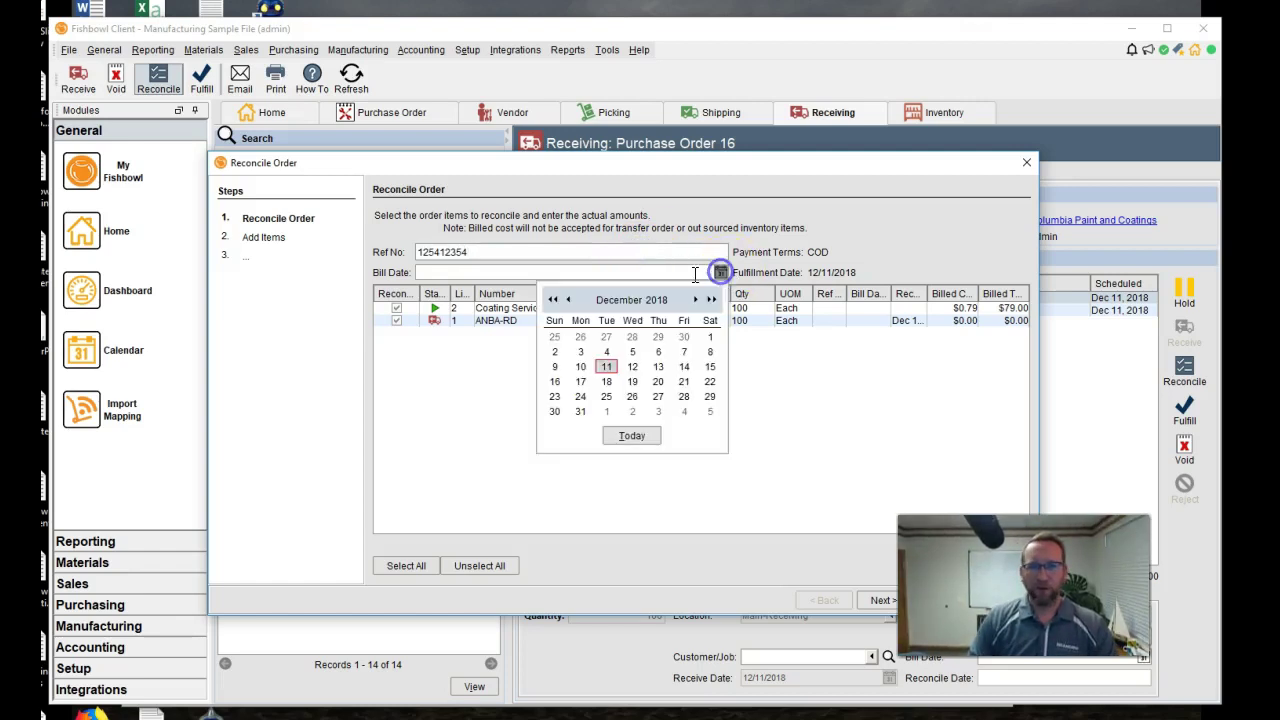
click(606, 366)
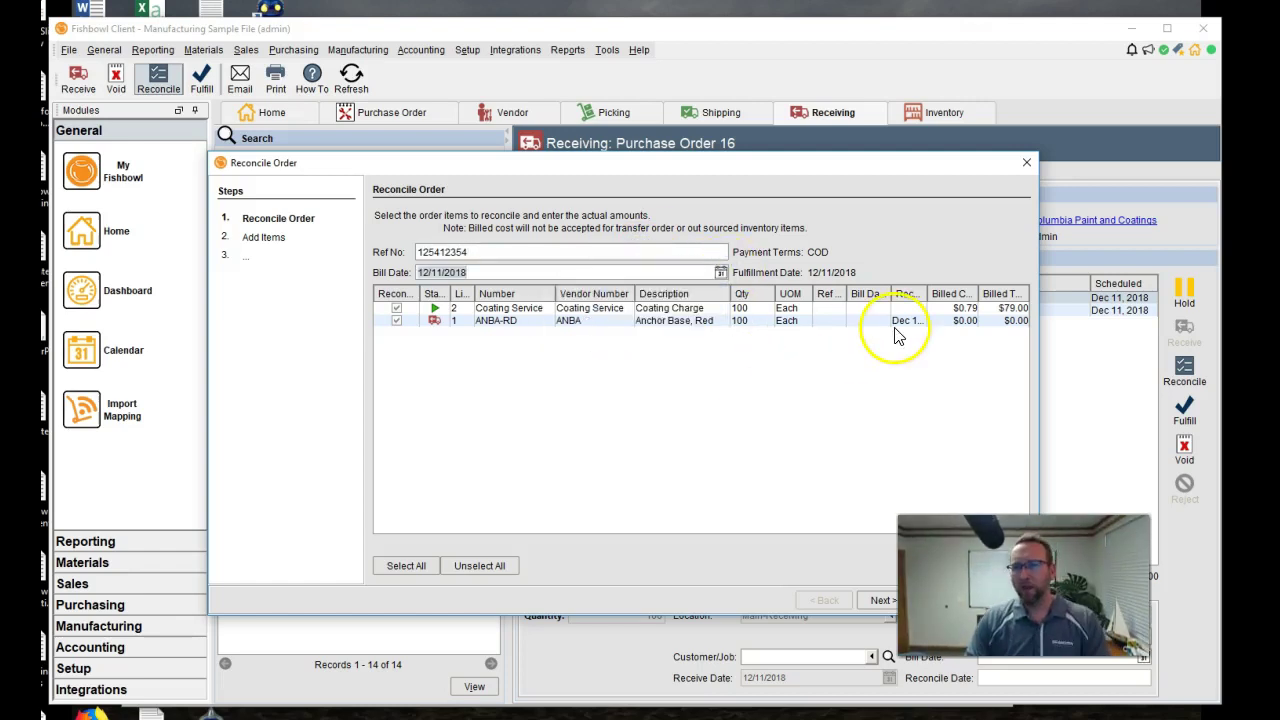
- Enter 3.25 as the Coating Service billed cost
click(940, 310)
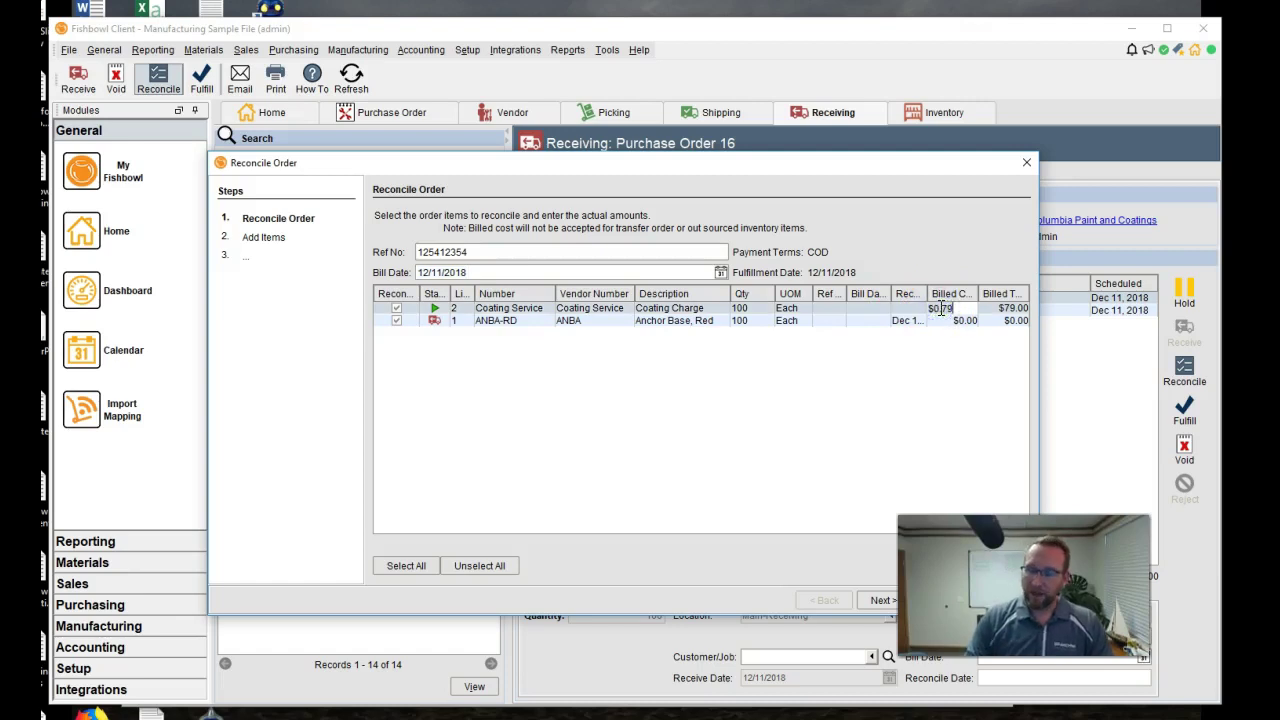
text(3)
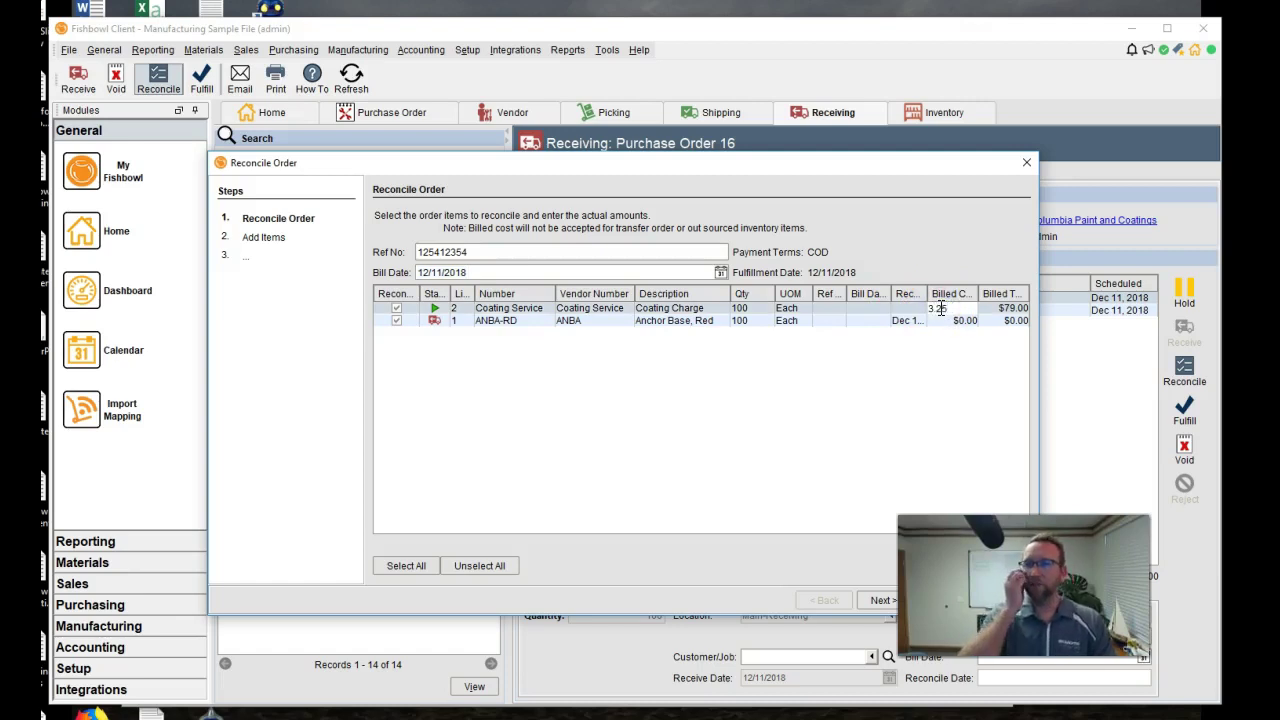
text(.25)
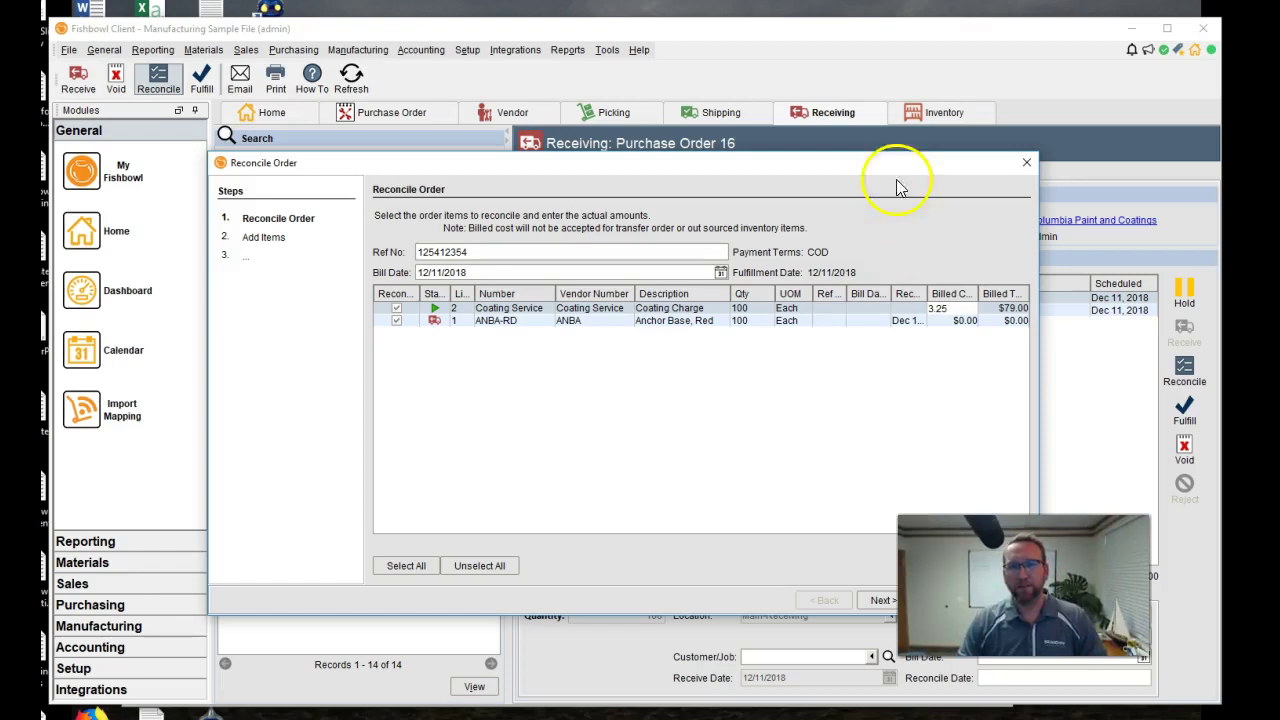
drag(853, 178, 786, 151)
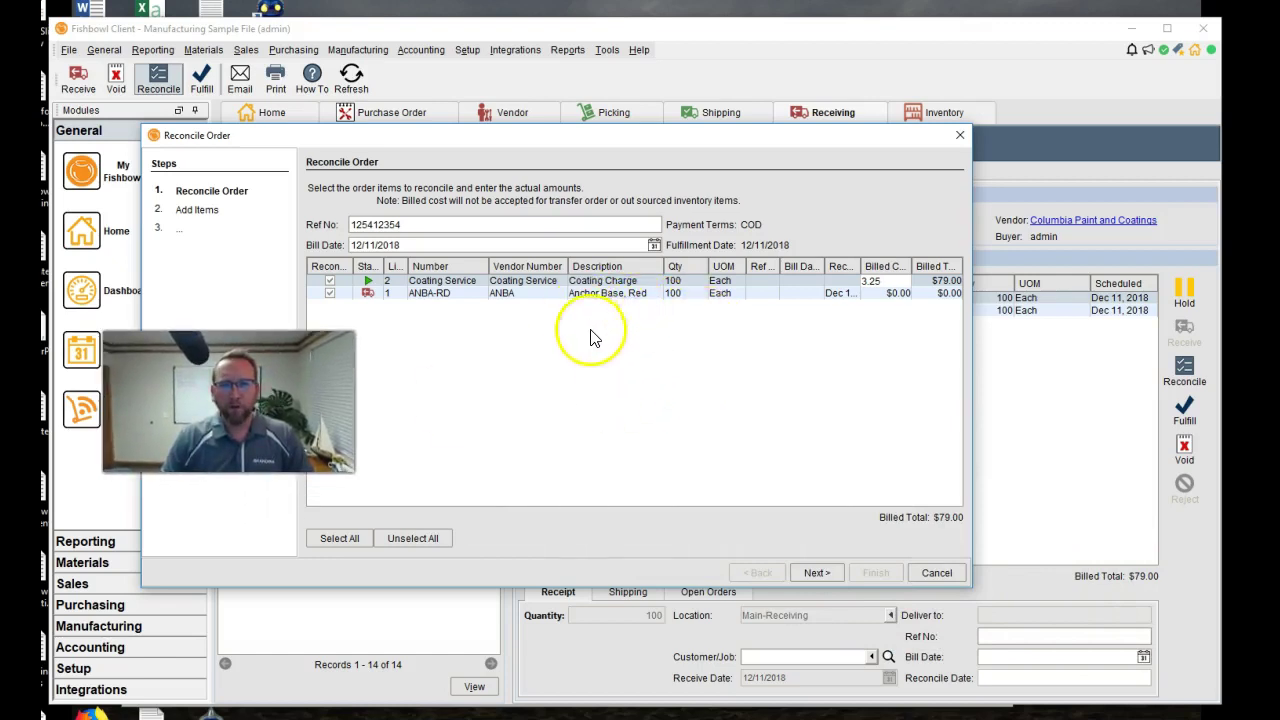
- Add a Shipping line at $20.00 unit cost, then advance to the coating landed-cost step
click(815, 573)
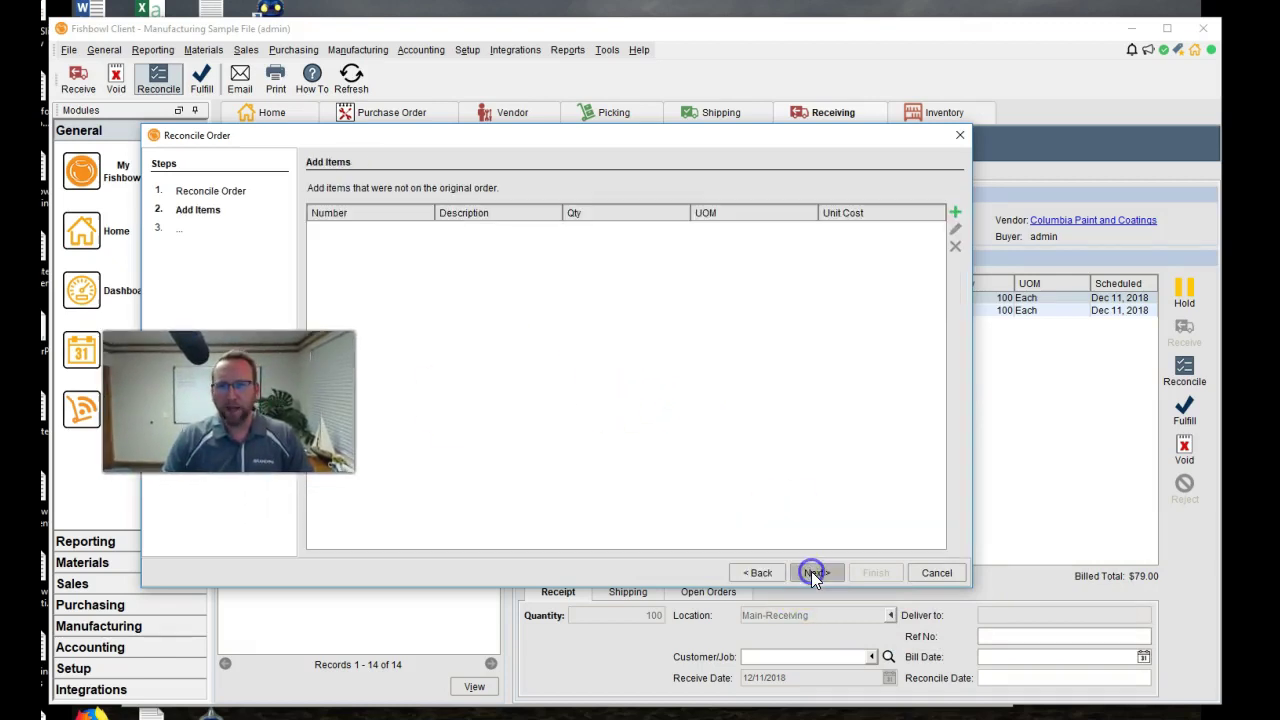
click(954, 213)
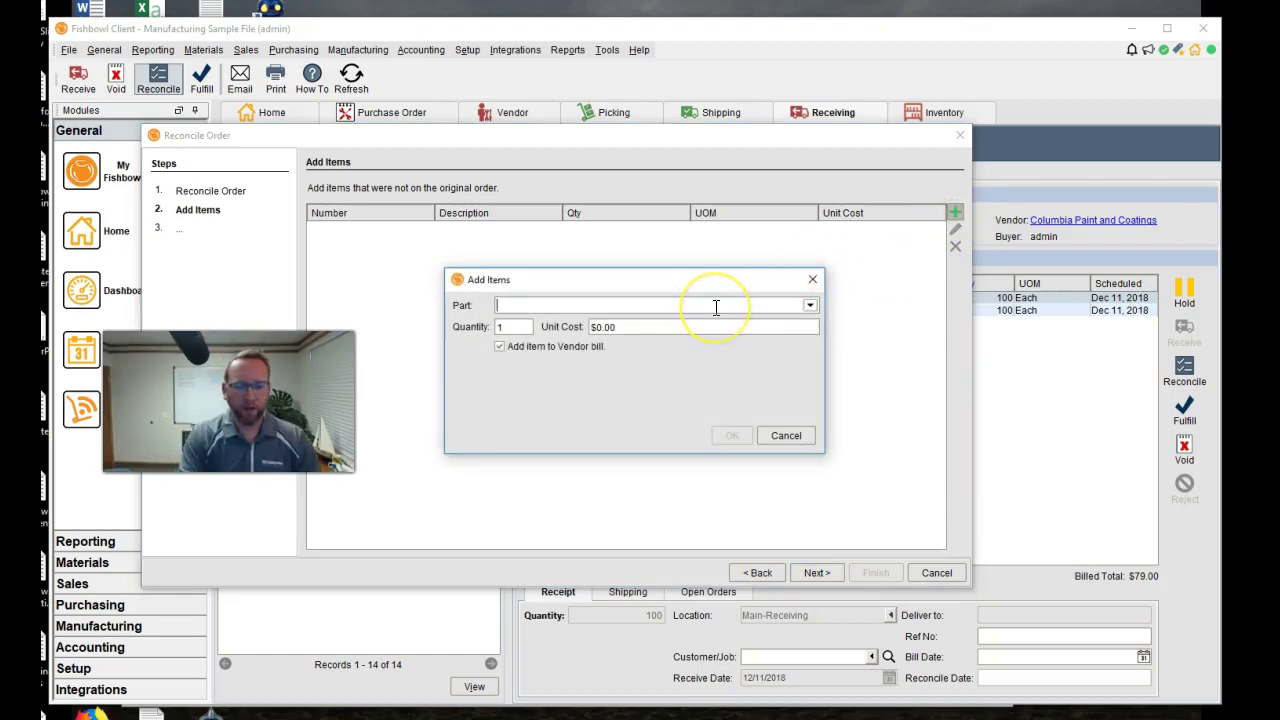
text(shipping)
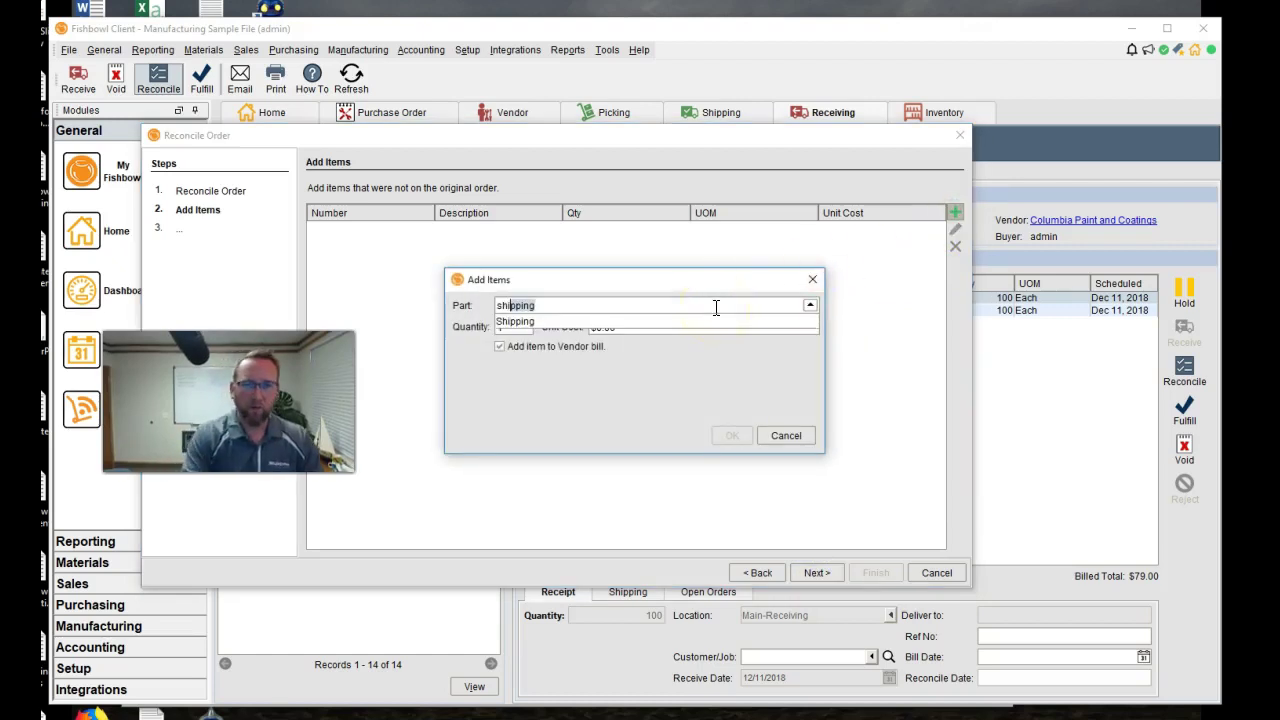
click(547, 323)
click(634, 327)
text(20)
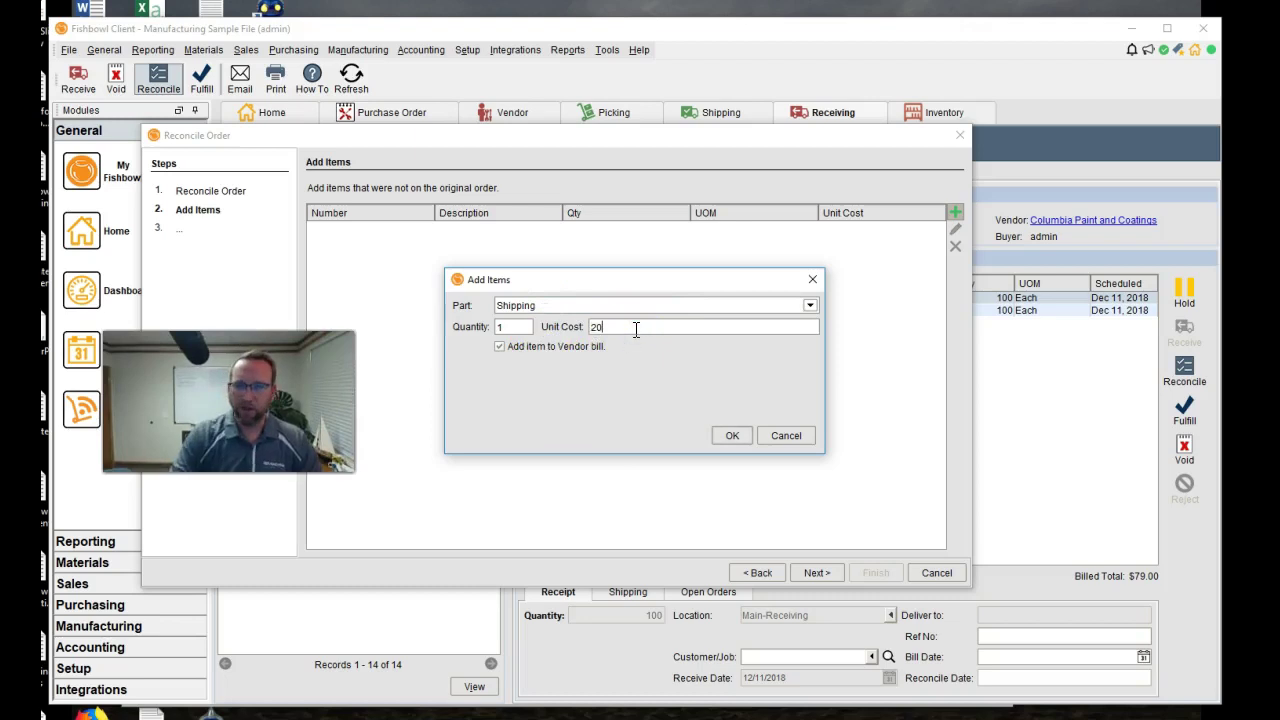
click(733, 436)
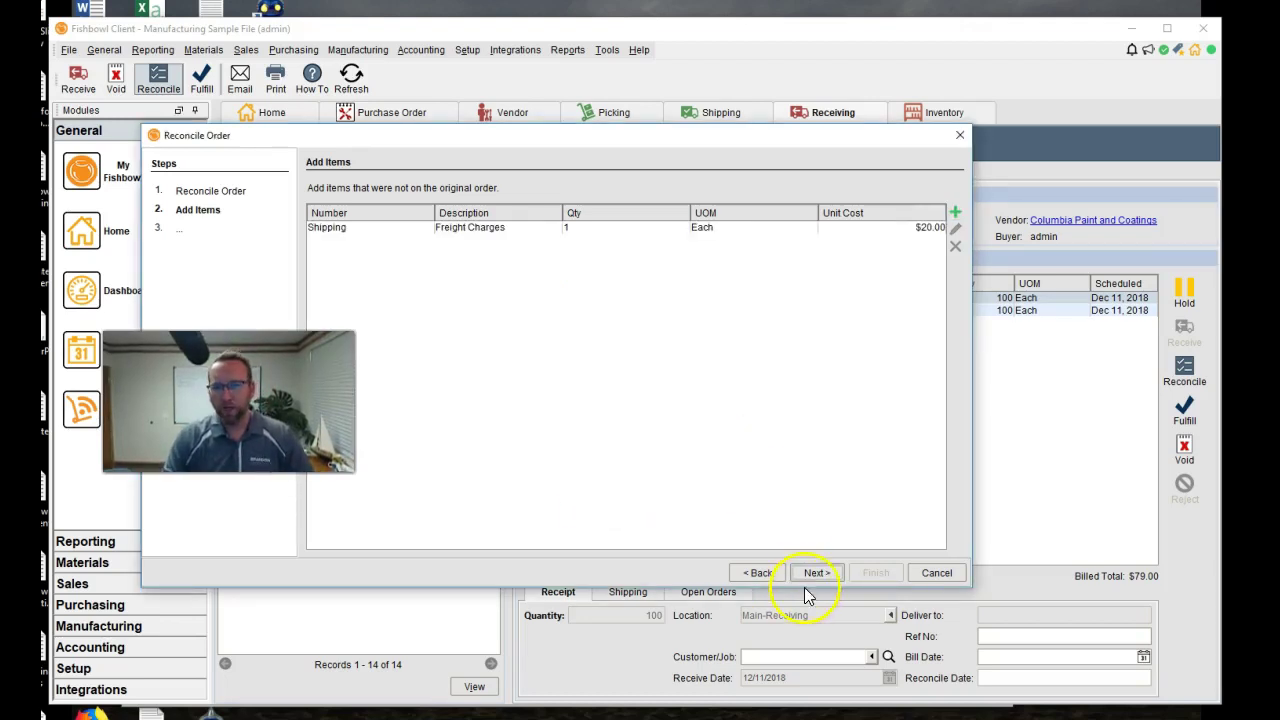
click(812, 573)
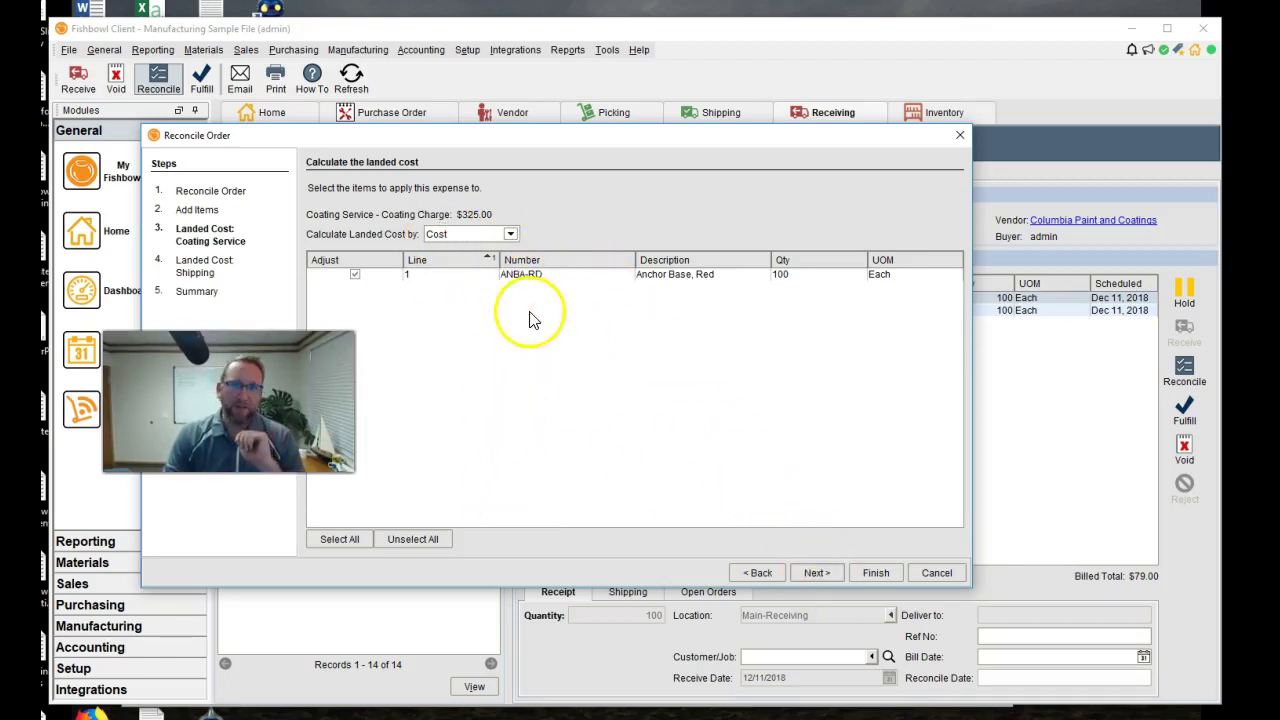
- Check the Calculate Landed Cost by choices and keep the $325.00 coating charge allocated by Cost
click(510, 234)
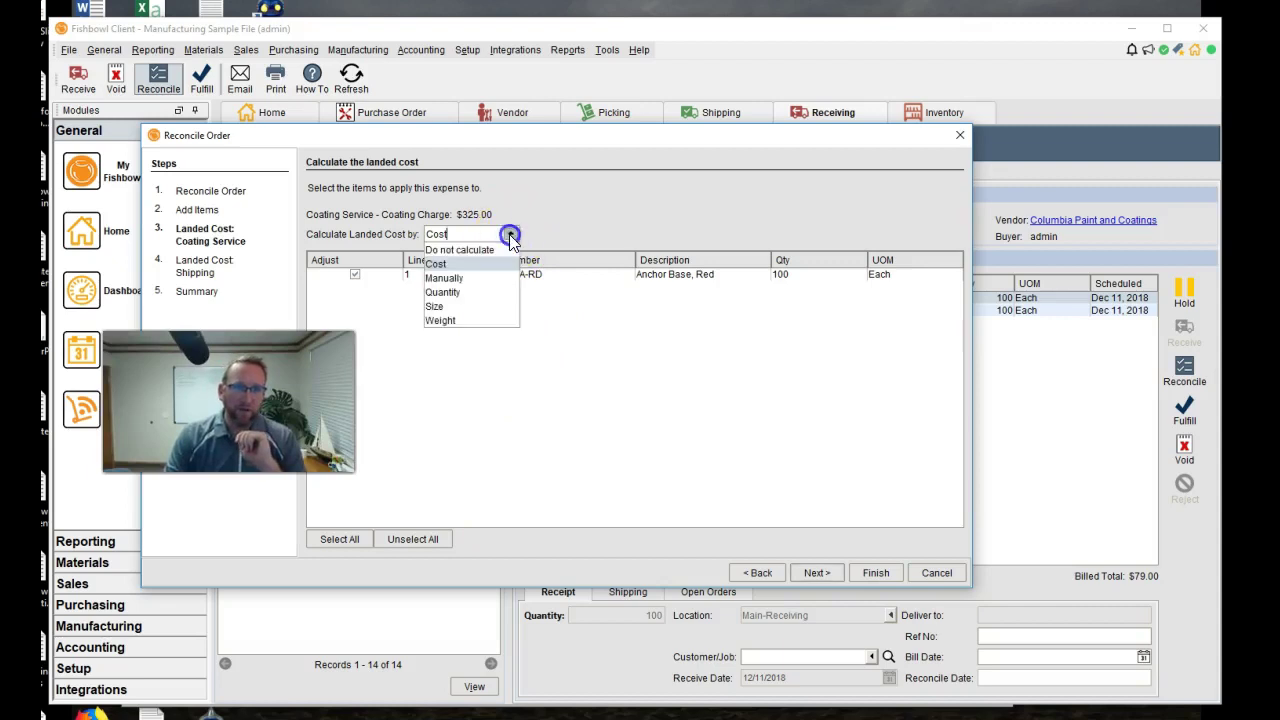
click(430, 322)
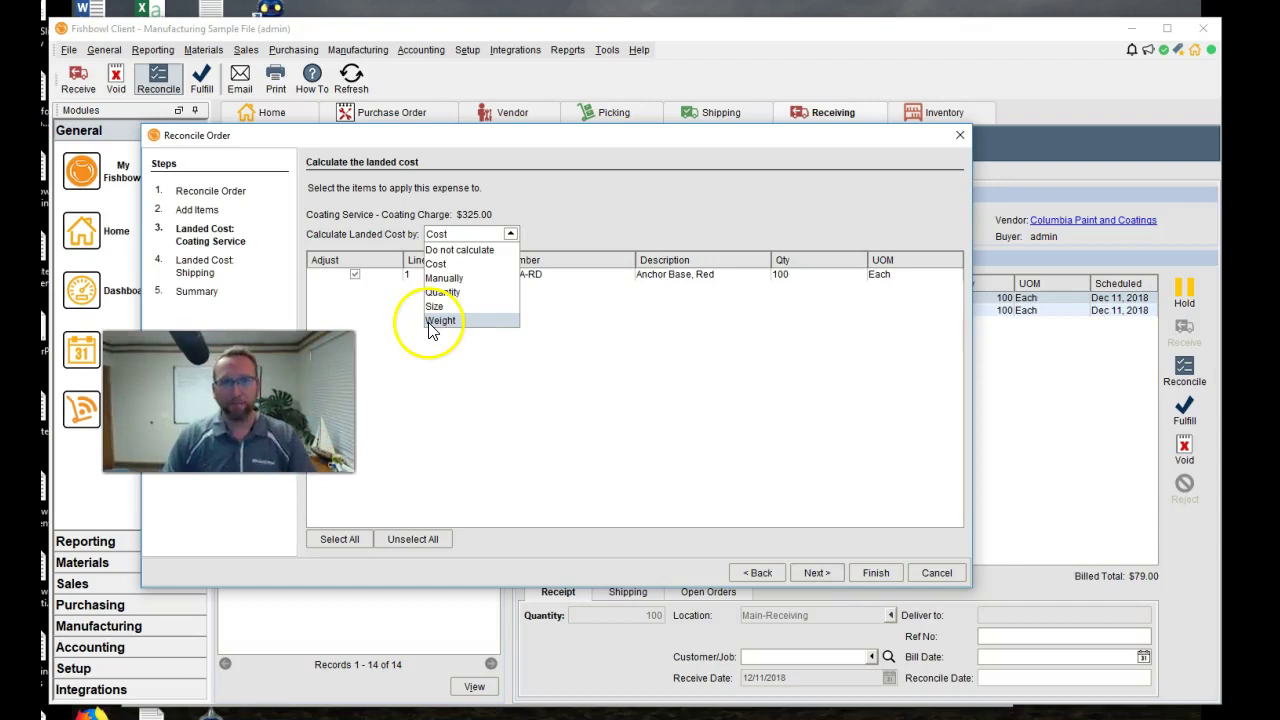
click(632, 398)
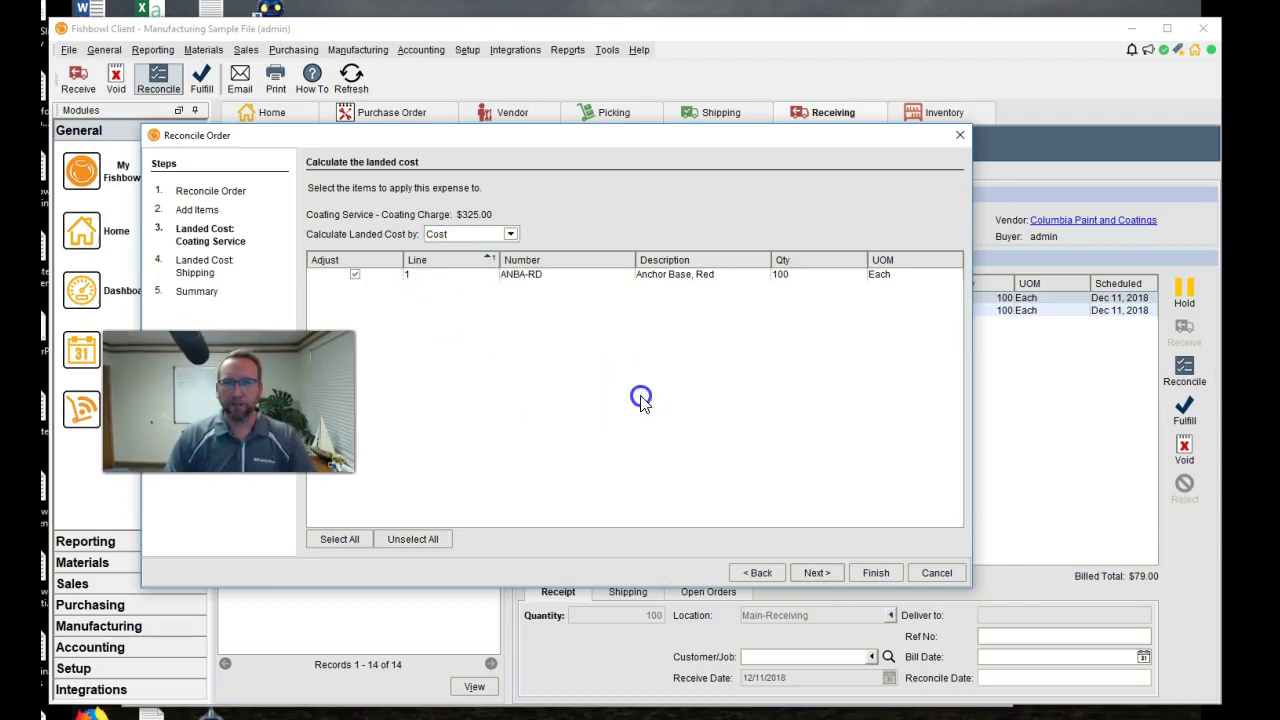
- Step forward to the Summary, back to the coating landed-cost step, then forward to Shipping
click(815, 575)
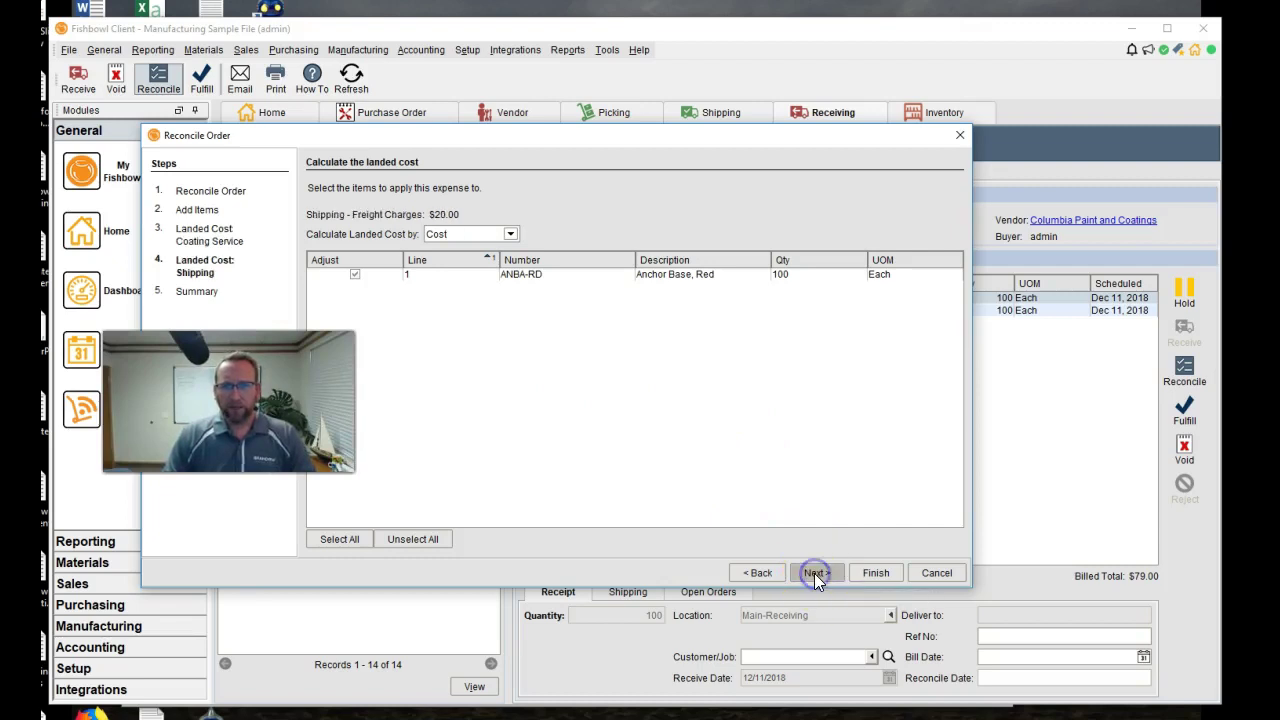
click(815, 574)
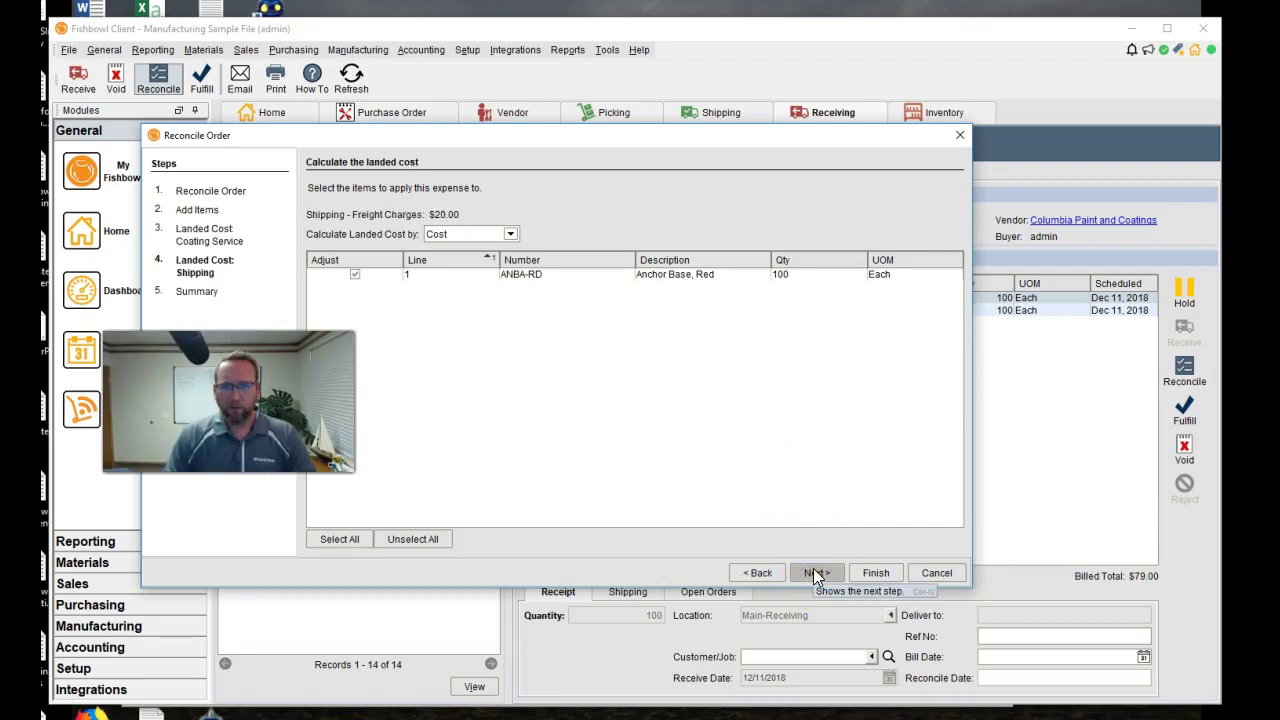
click(762, 575)
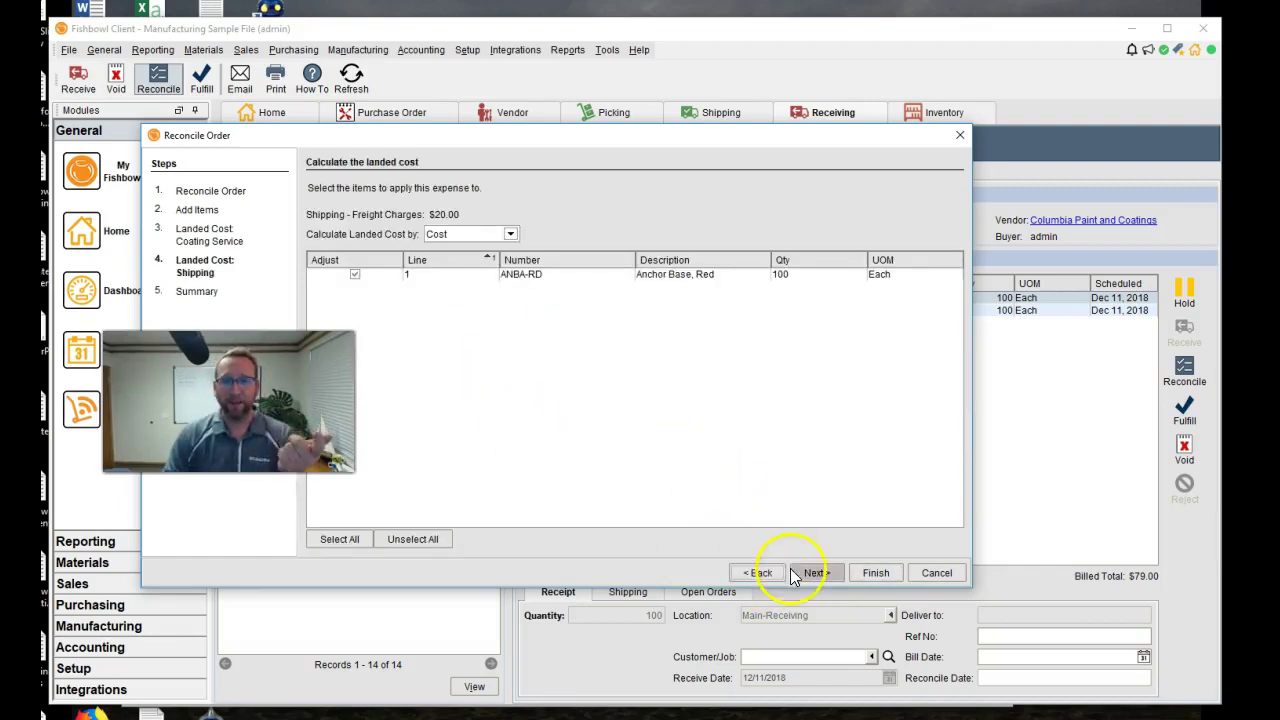
click(760, 574)
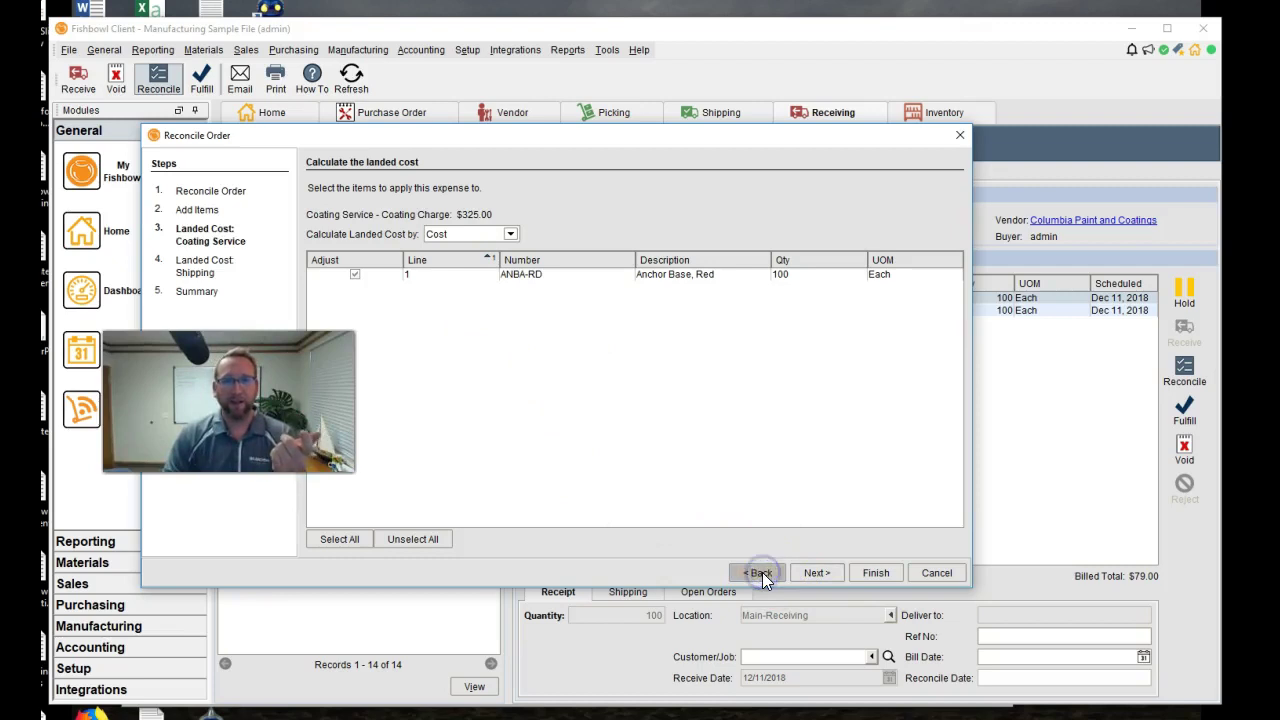
click(825, 572)
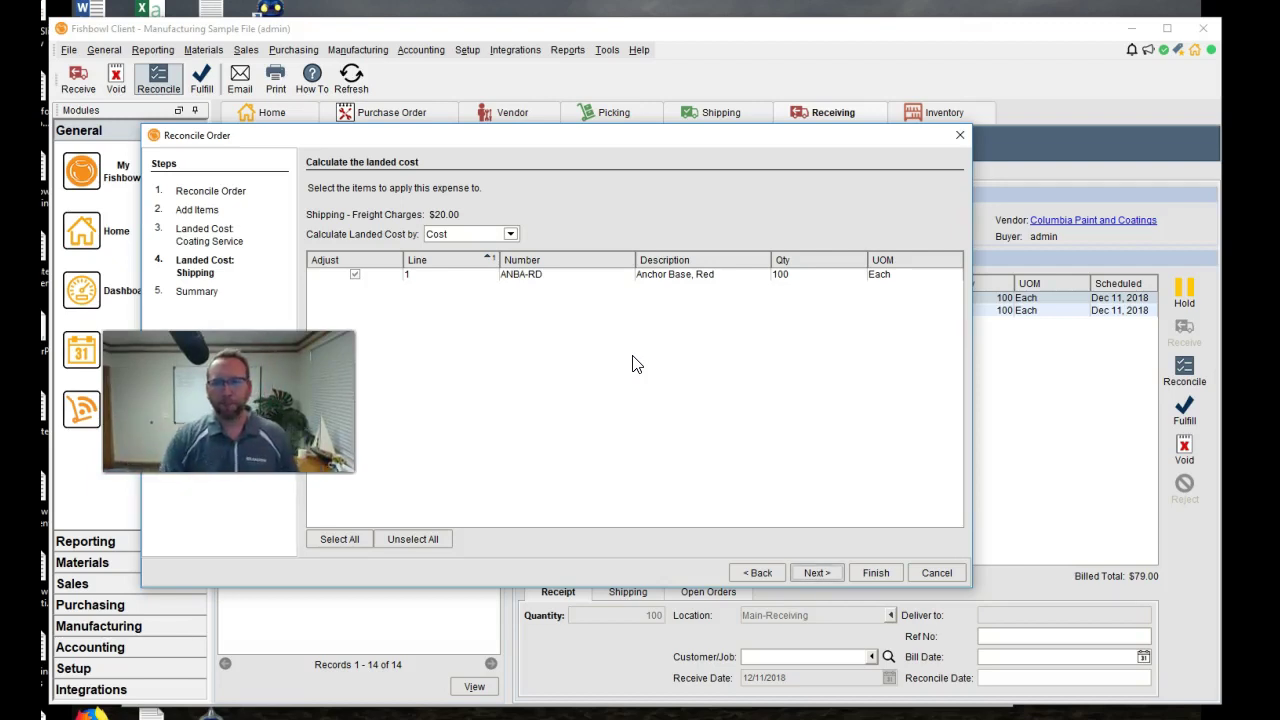
- Apply the Coating Service and Shipping charges as landed cost to ANBA-RD and finish reconciling PO 16
click(817, 573)
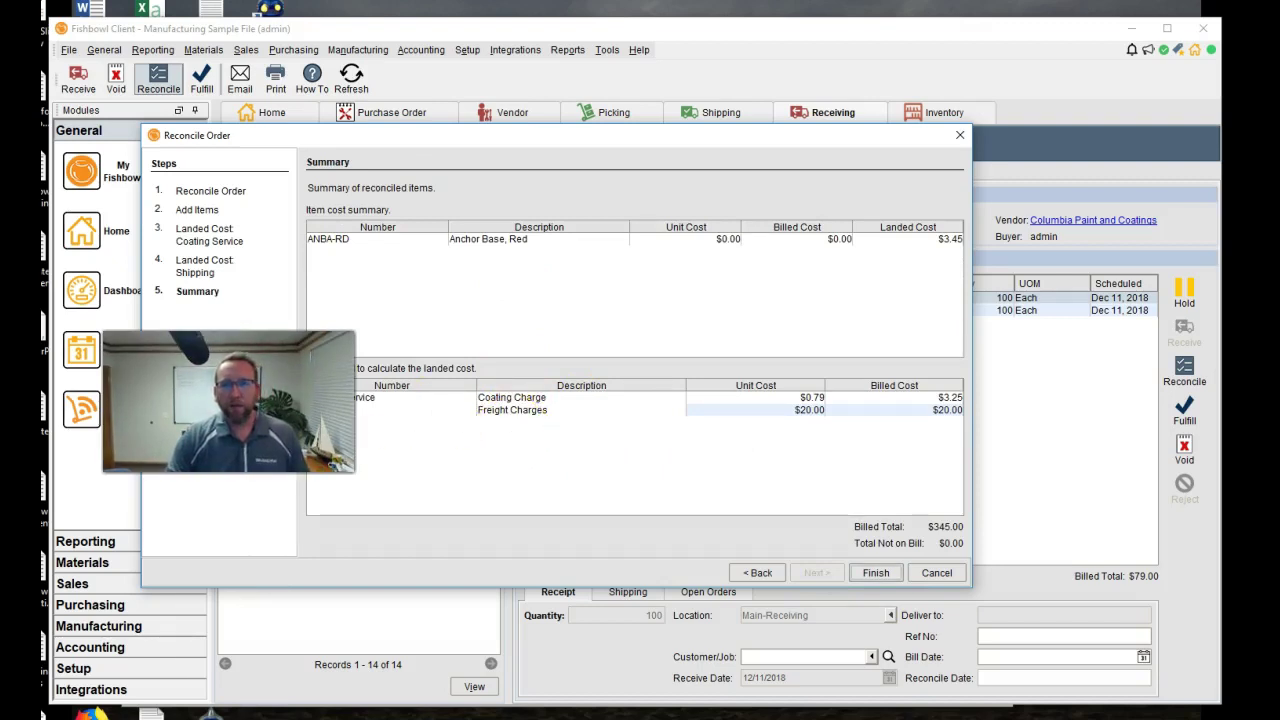
click(366, 399)
click(558, 411)
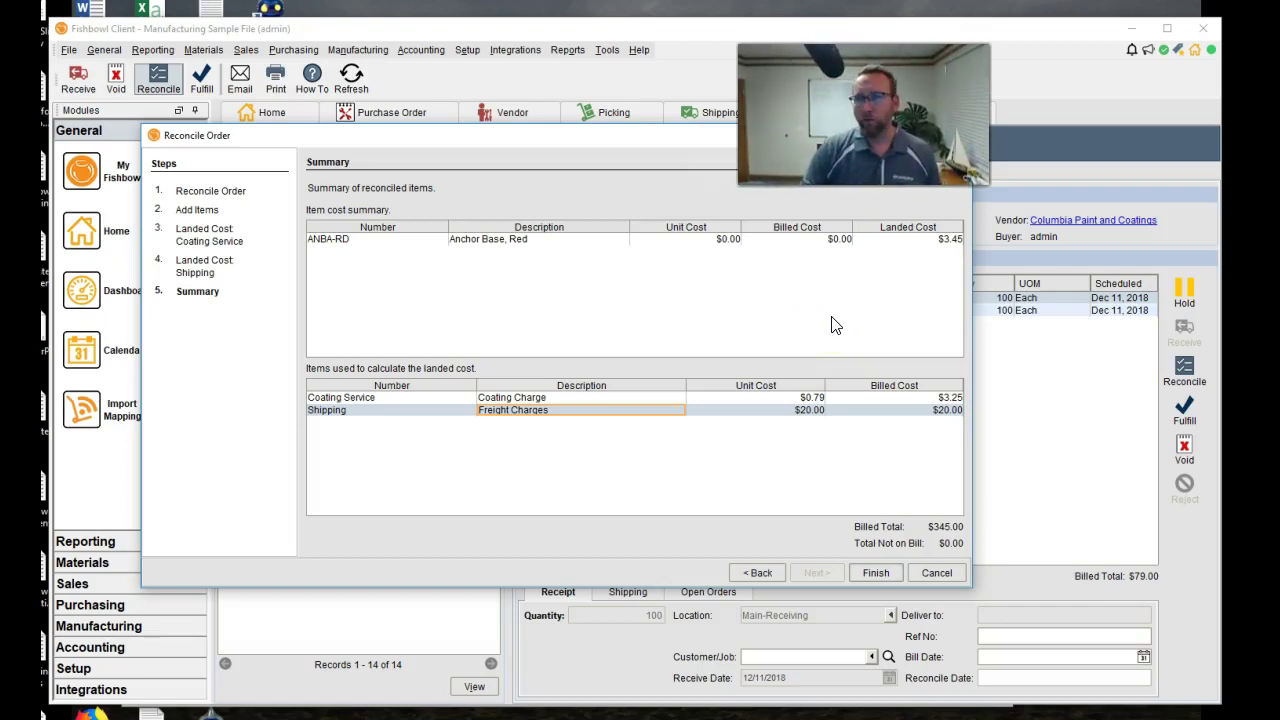
click(870, 572)
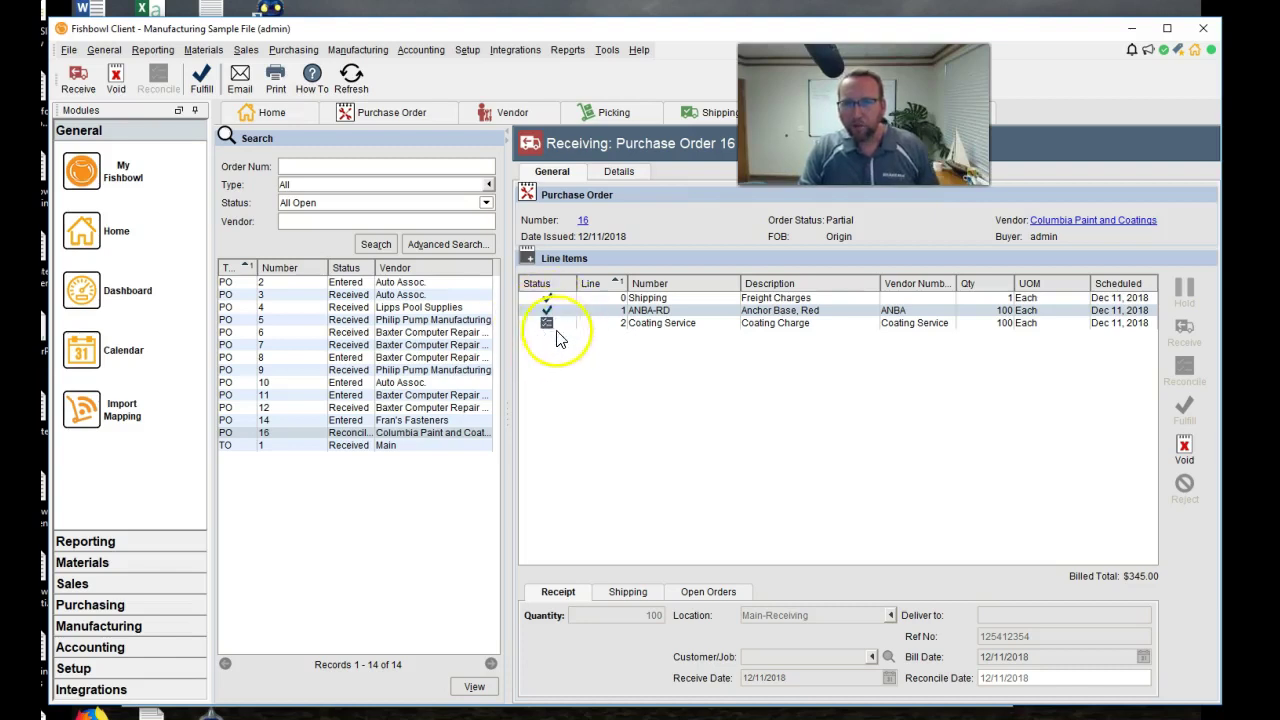
- Fulfill PO 16's remaining Coating Service line, then go to the Inventory module for ANBA-RD
mouse_move(555, 330)
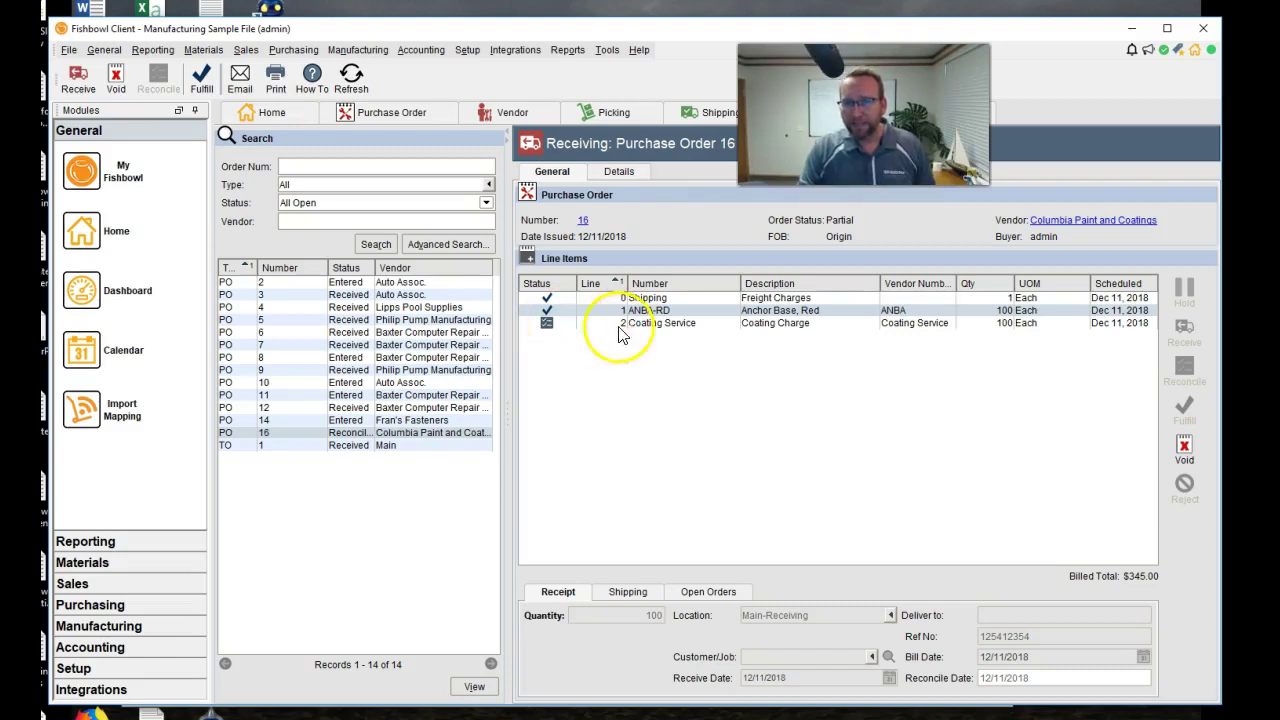
click(600, 326)
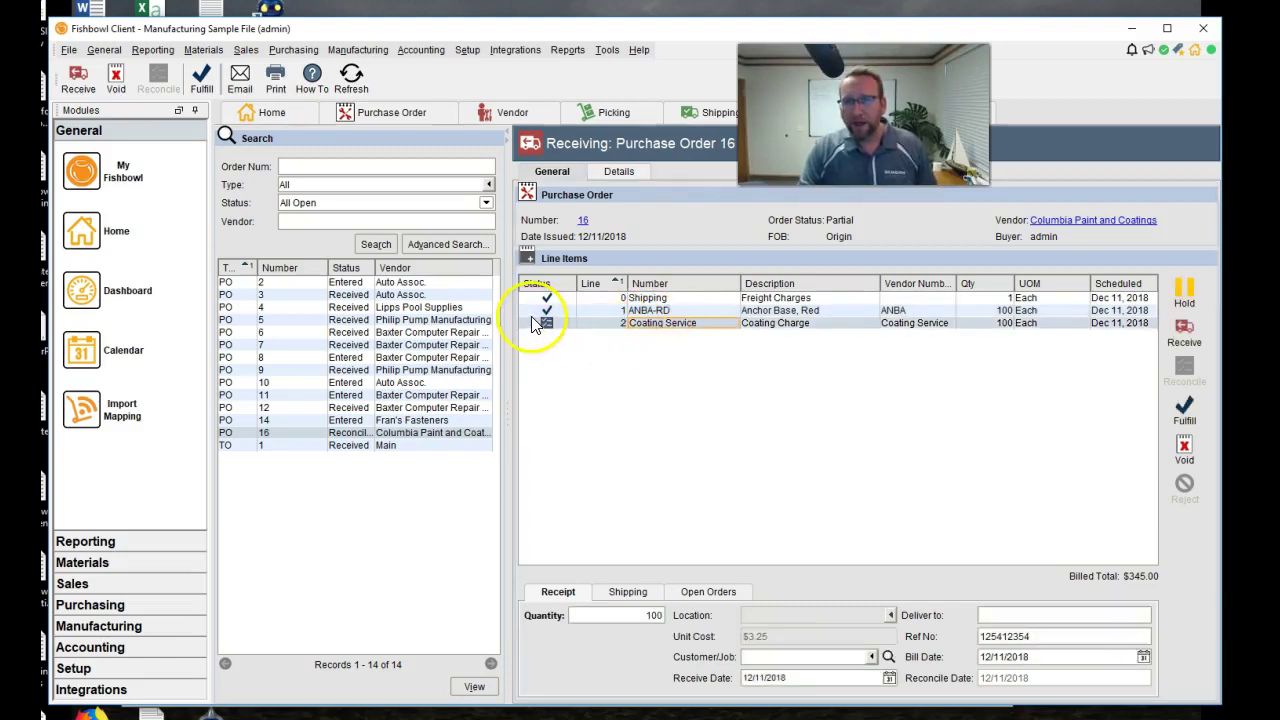
mouse_move(549, 332)
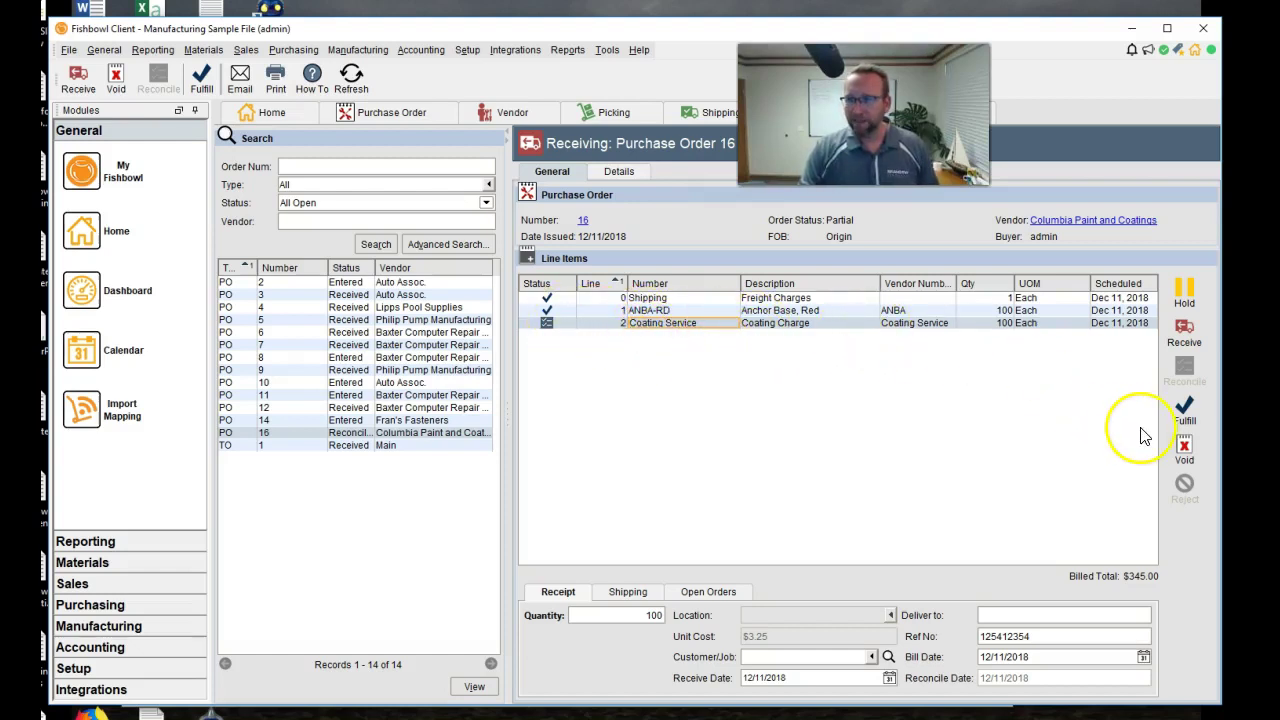
click(1181, 332)
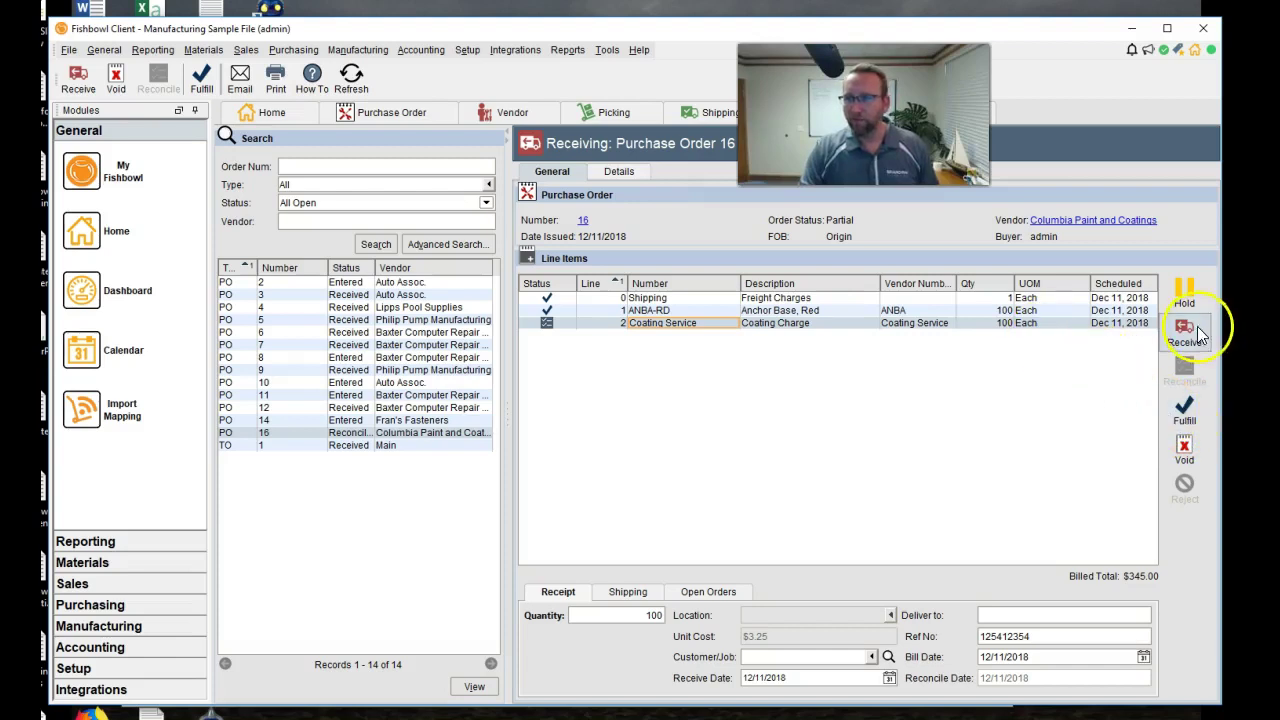
click(698, 340)
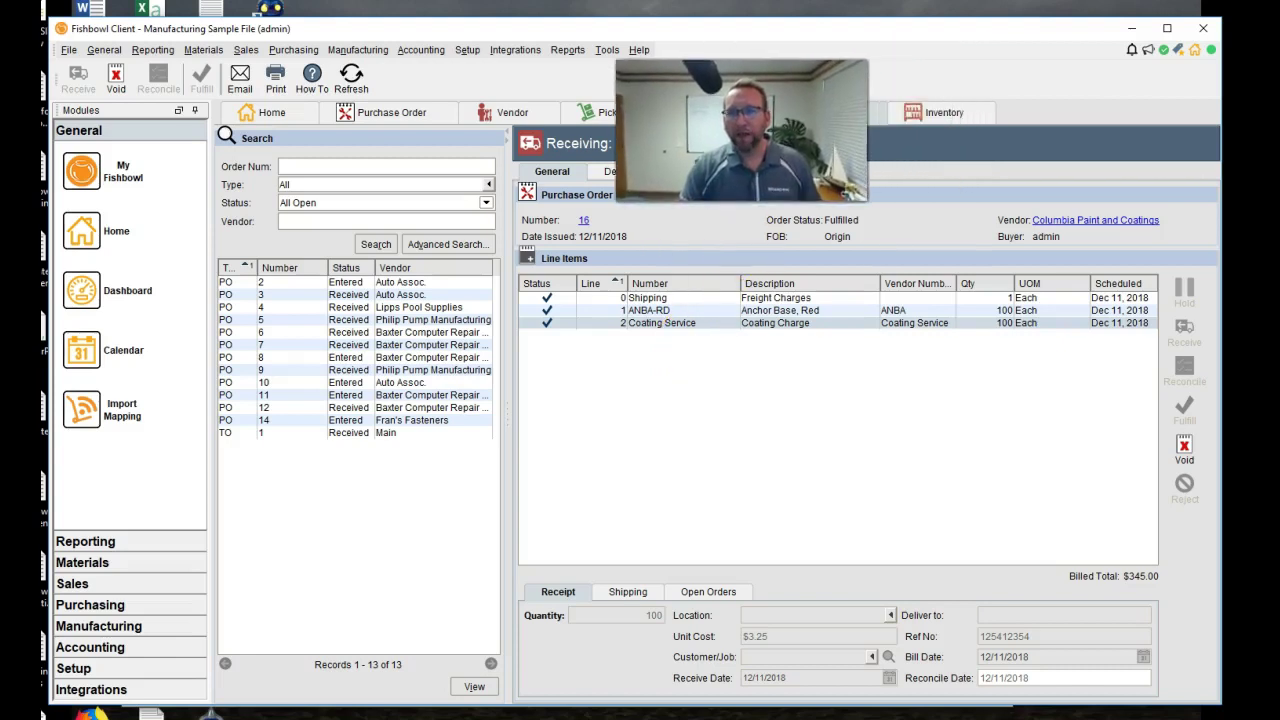
- Refresh ANBA-RD's inventory costing to show the $7.95 average cost and $795.00 total
click(938, 113)
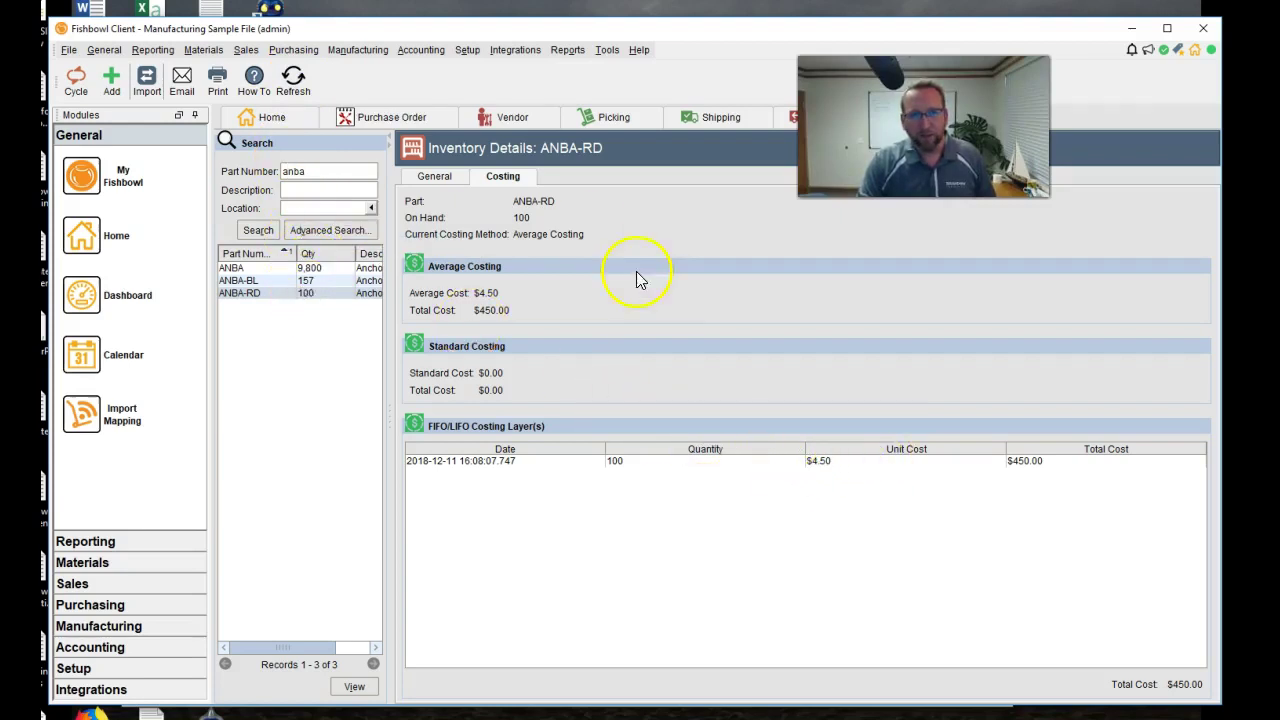
click(294, 88)
click(276, 272)
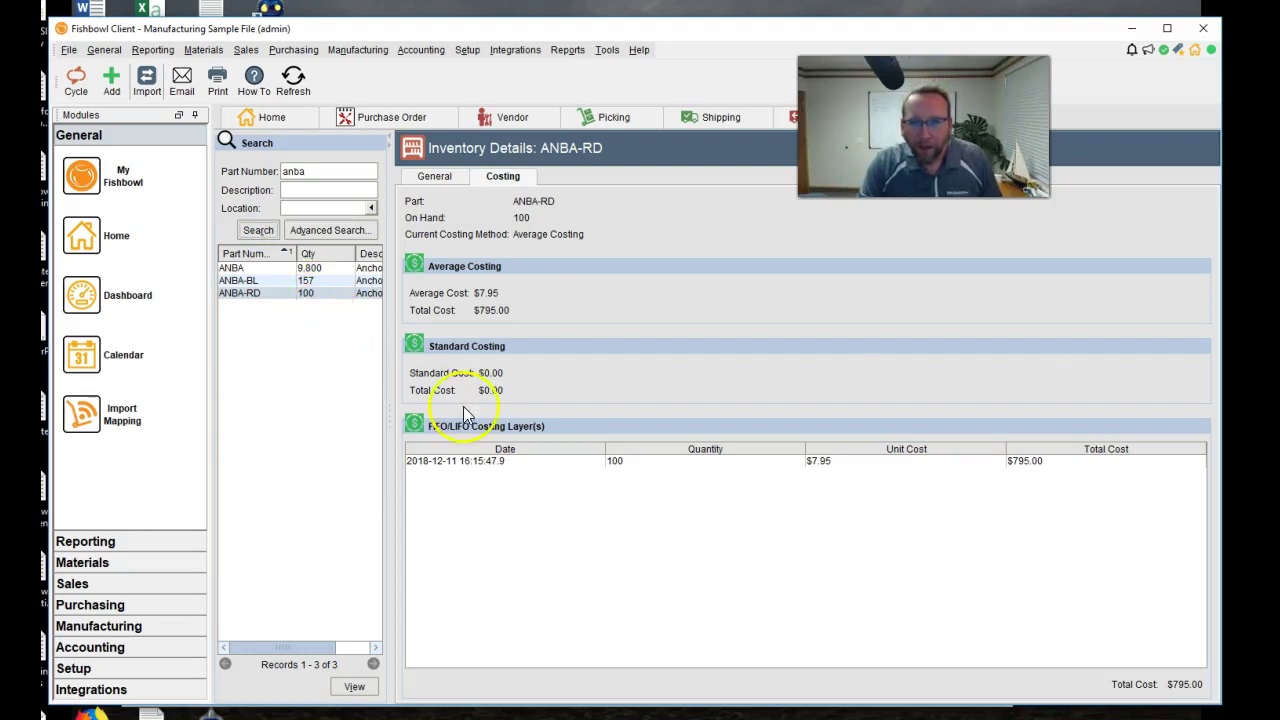
- Compare quantities on hand: 100 for ANBA-RD against 9,800 for ANBA
click(308, 294)
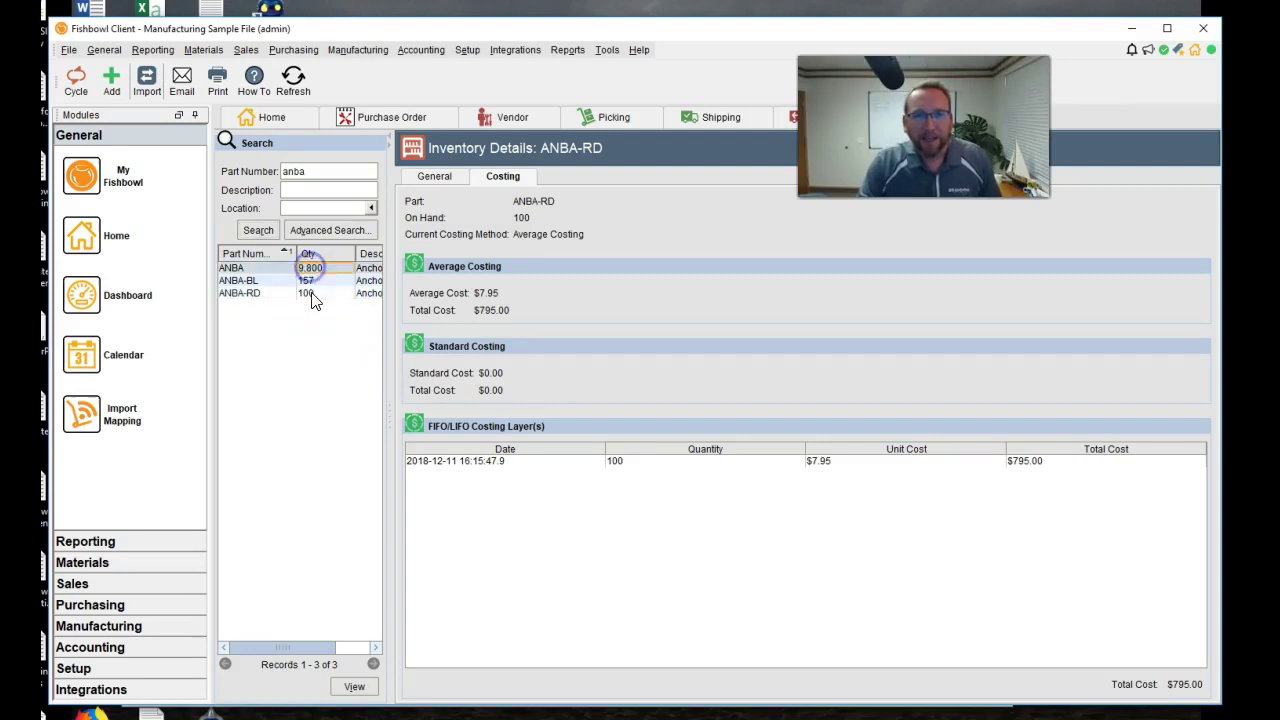
click(312, 267)
click(309, 292)
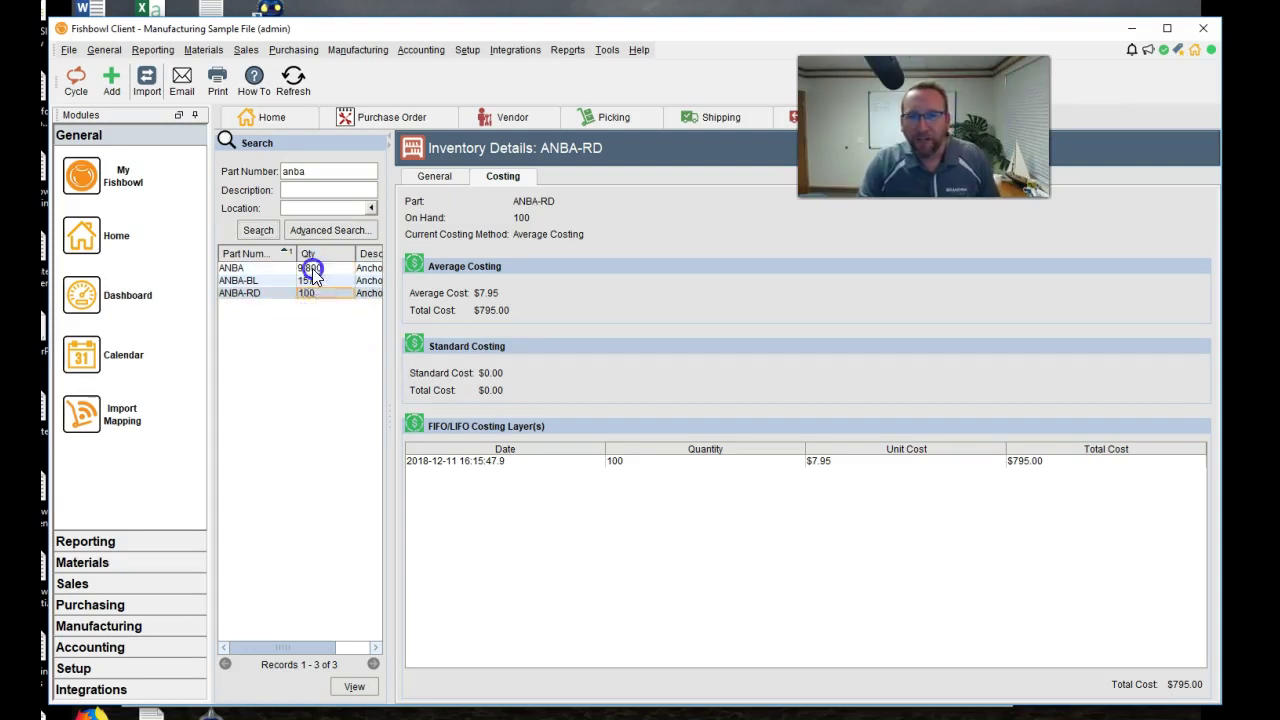
click(312, 267)
click(310, 293)
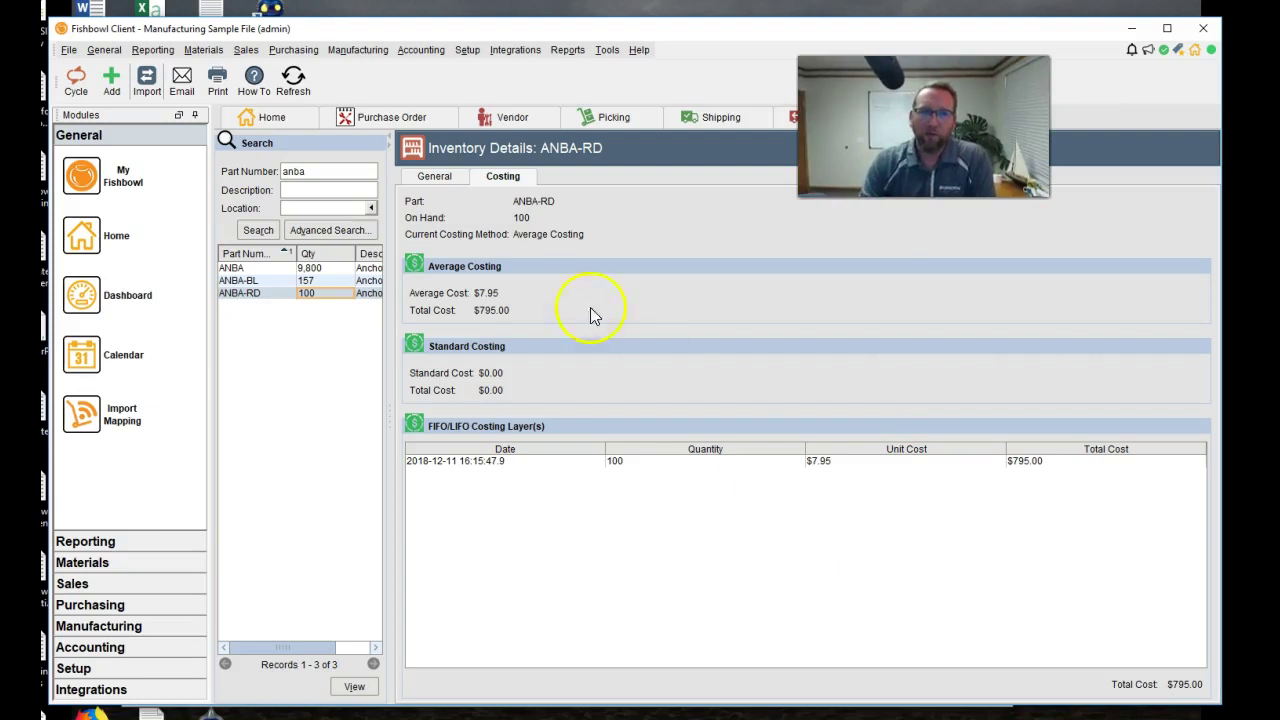
click(295, 270)
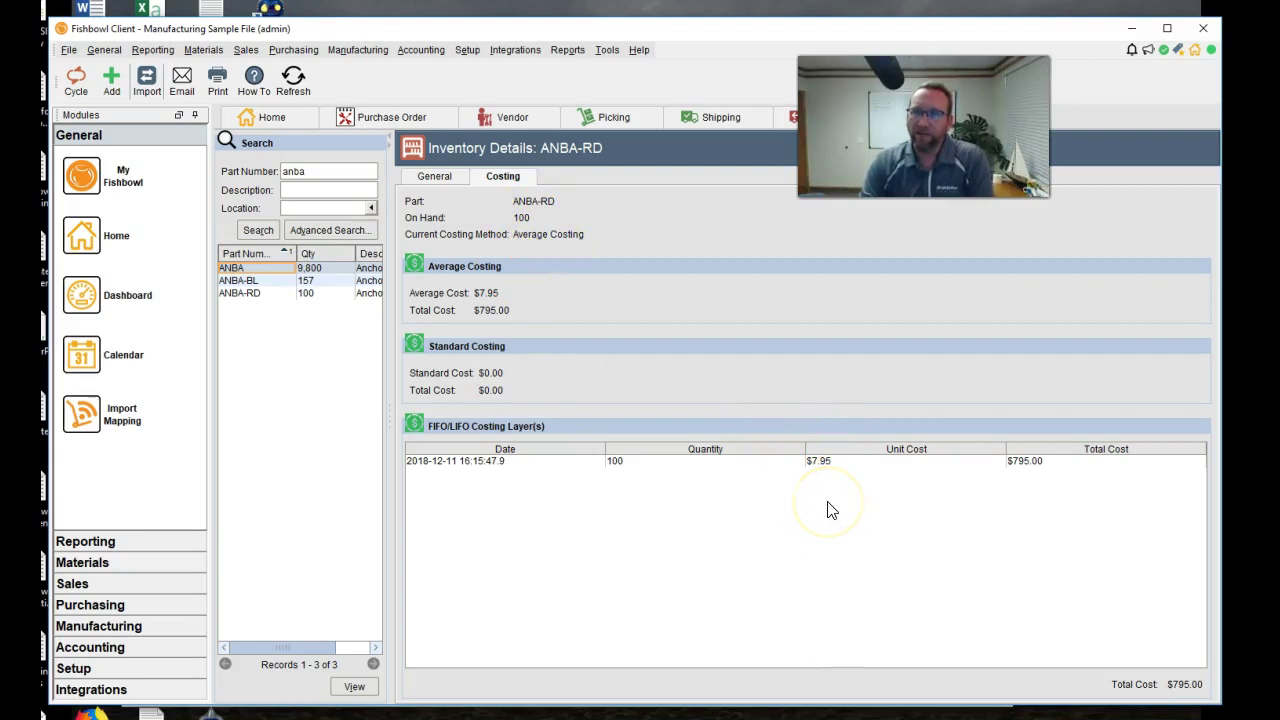
click(794, 471)
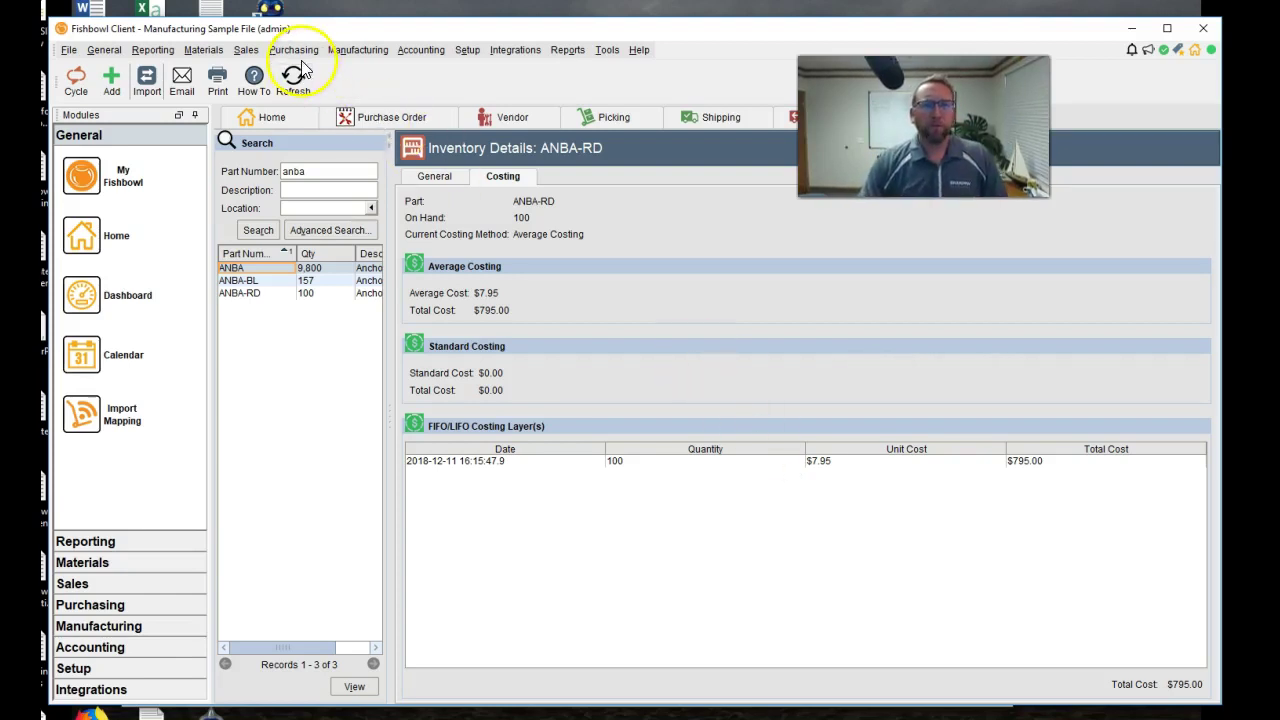
- Open Fishbowl's Accounting Integration module, then bring up QuickBooks Desktop's Home page
click(415, 50)
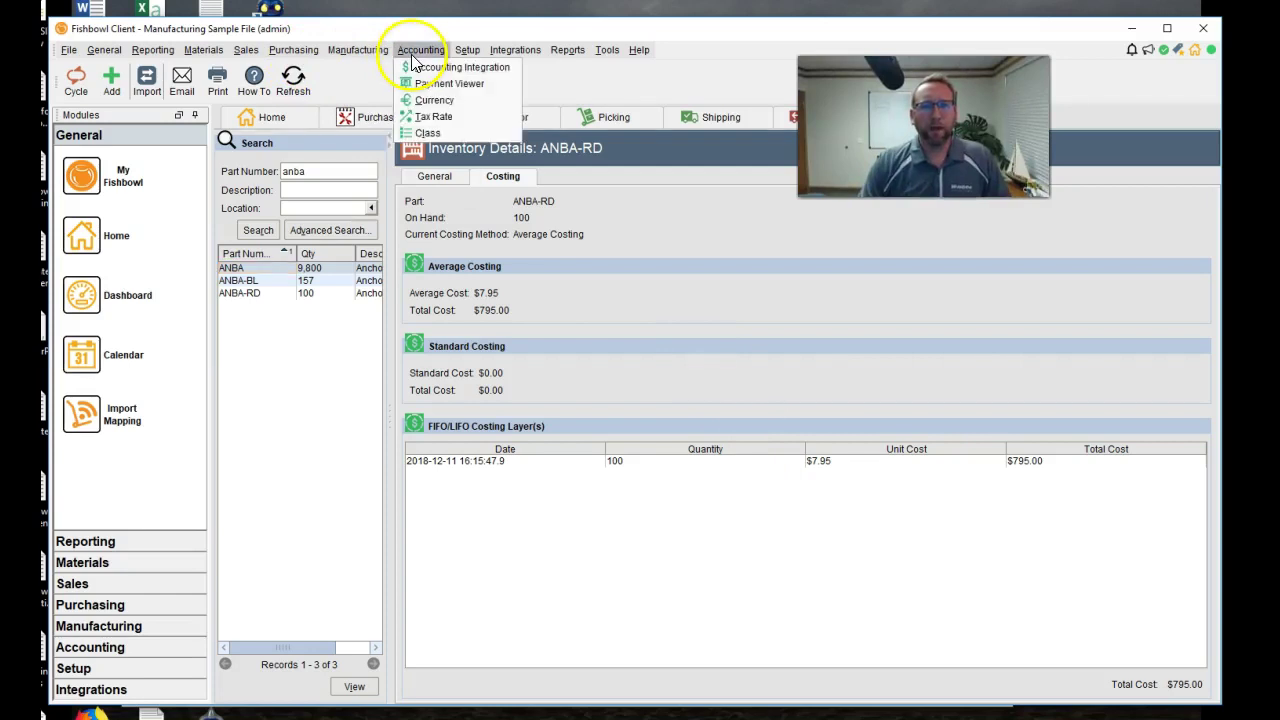
click(421, 70)
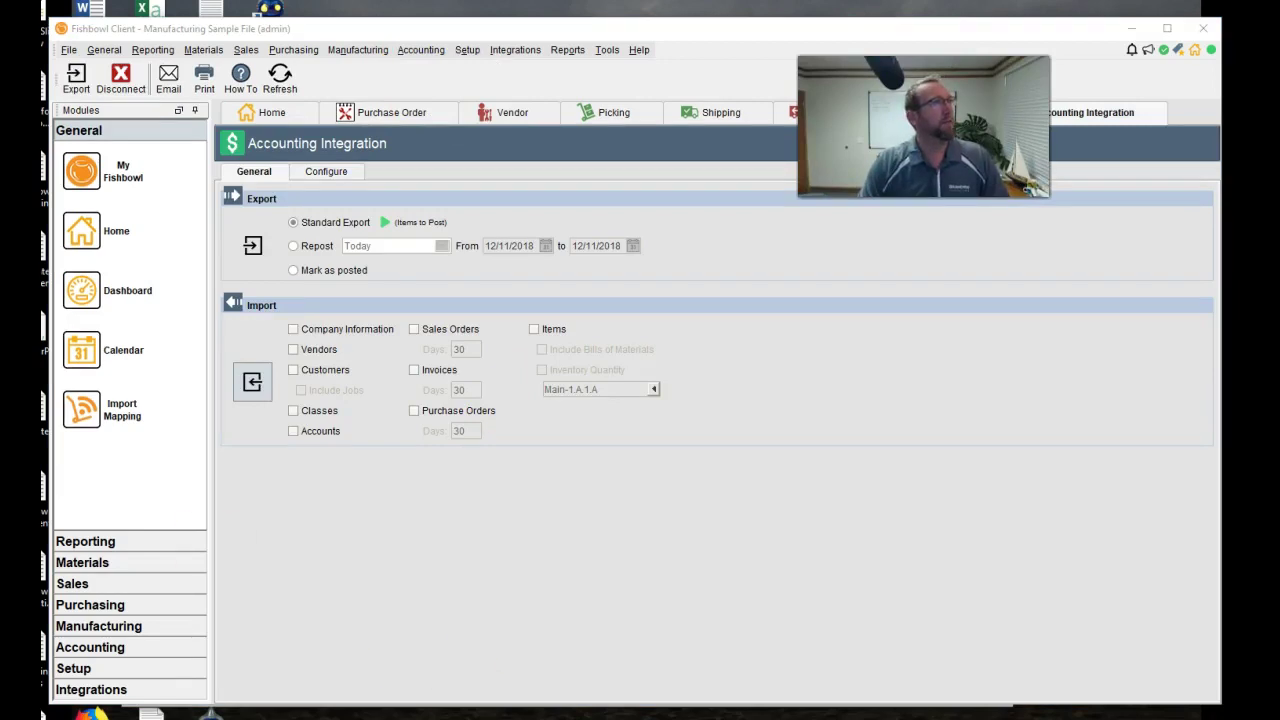
key(alt+Tab)
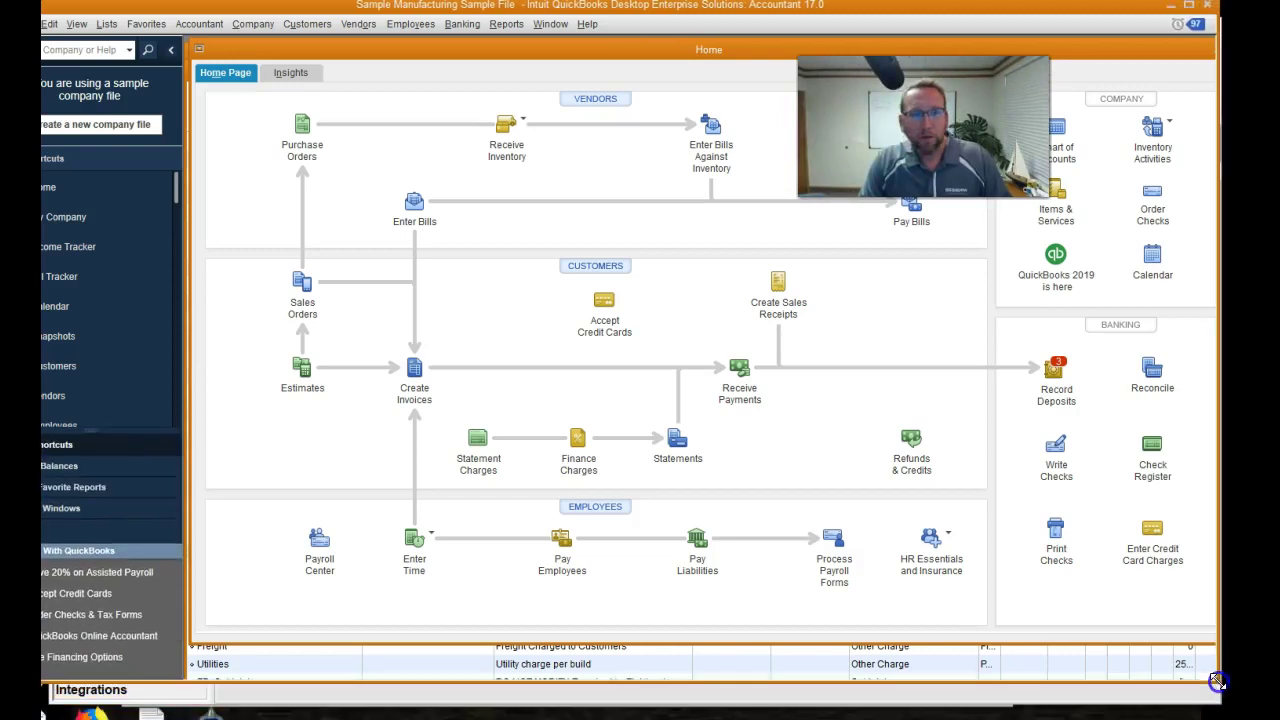
- Return from QuickBooks to Fishbowl's Accounting Integration screen using the taskbar window previews
drag(196, 9, 238, 18)
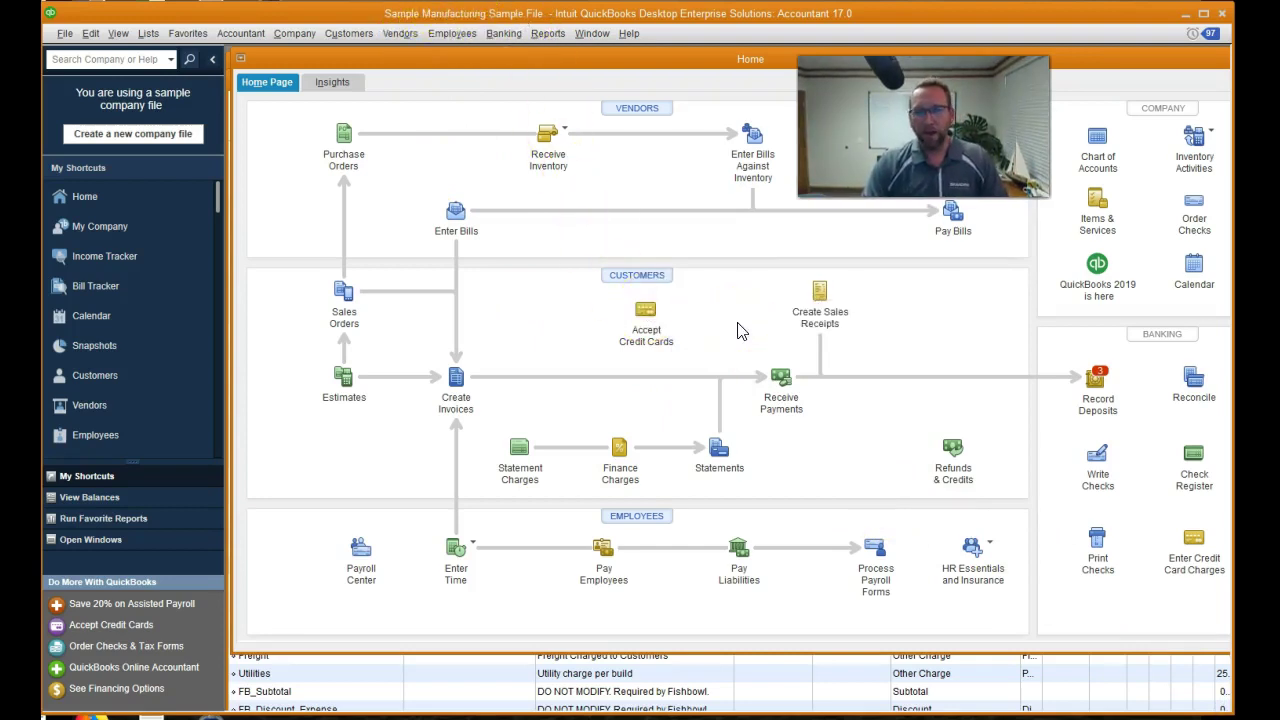
click(680, 712)
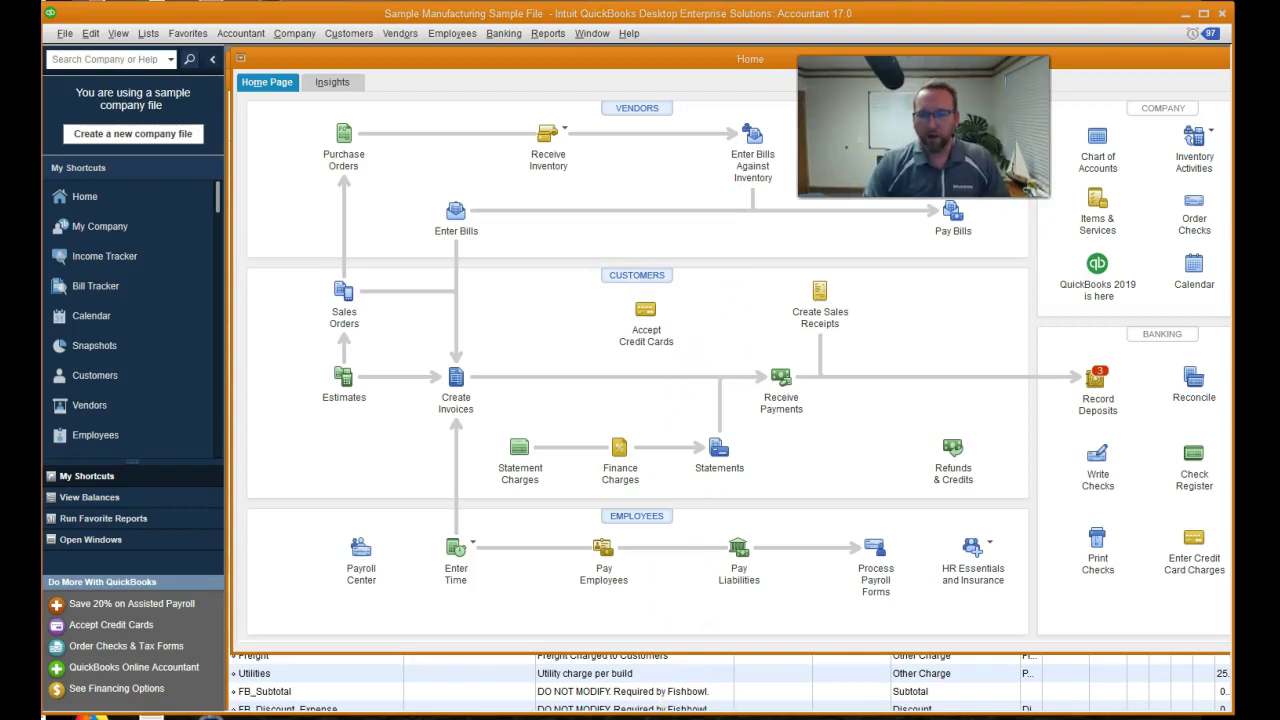
click(530, 696)
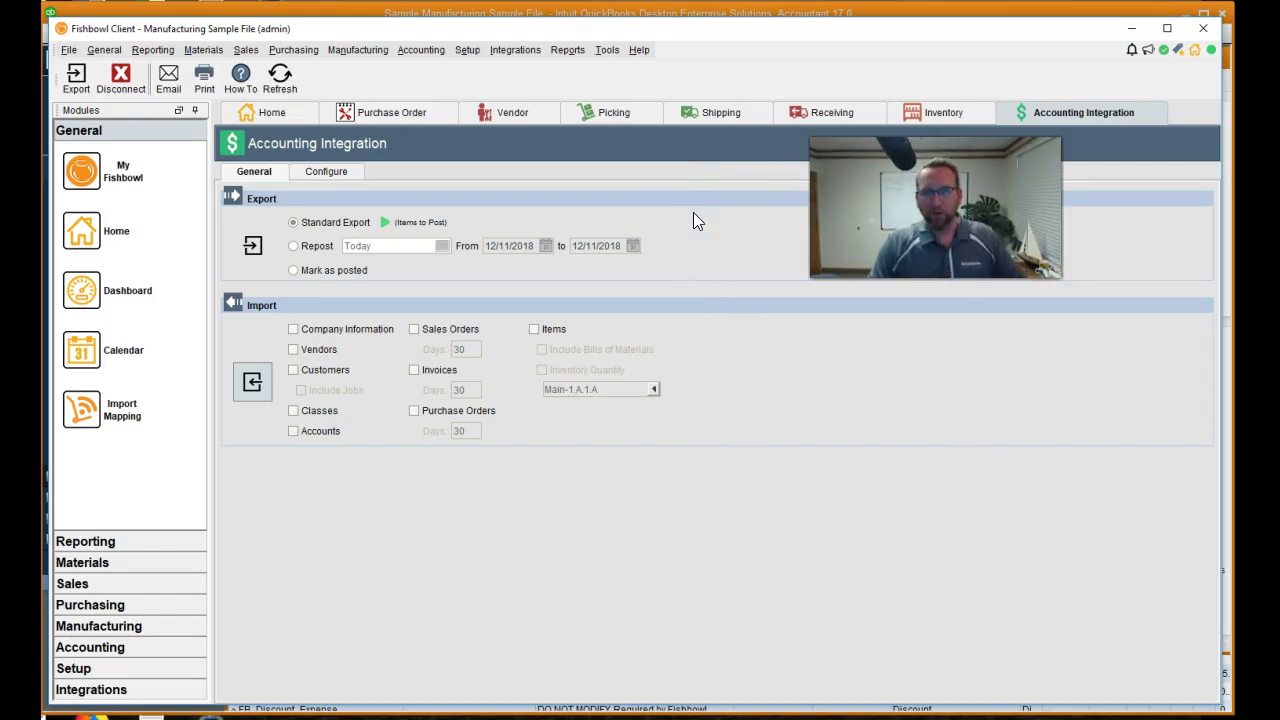
- Run the Standard Export to QuickBooks and review the completed results, including the Vendors line
click(253, 247)
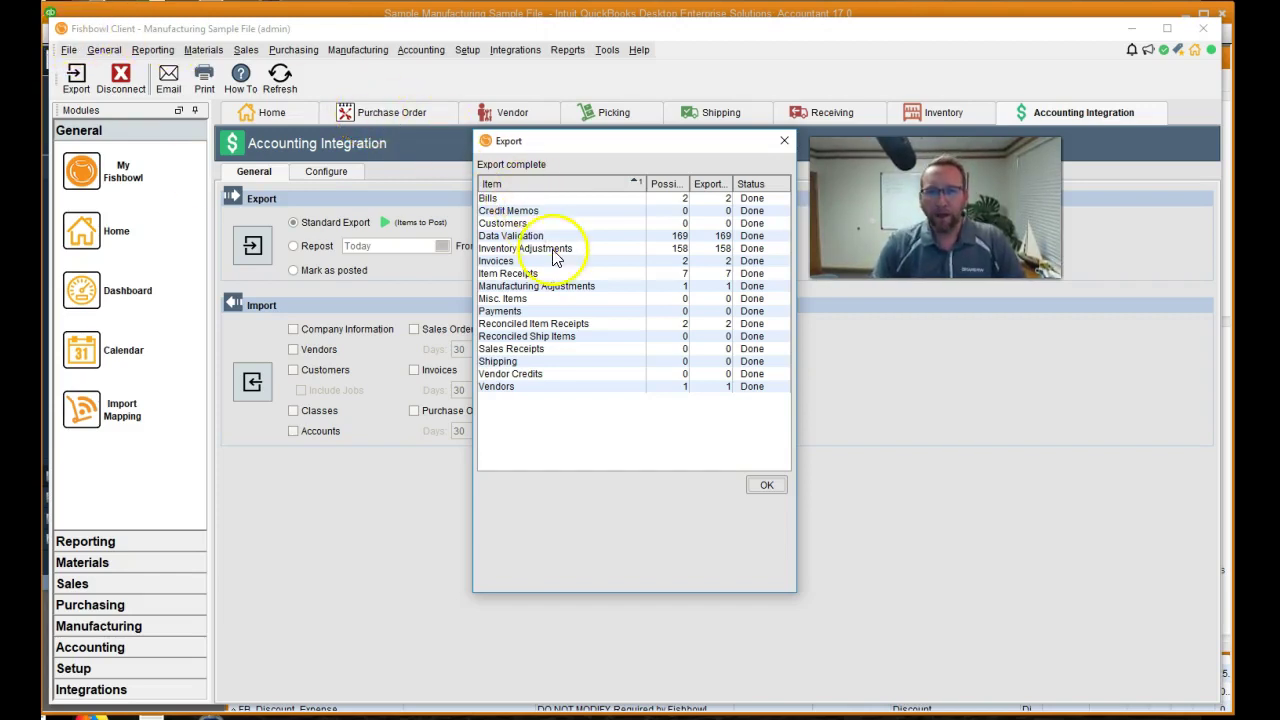
click(530, 390)
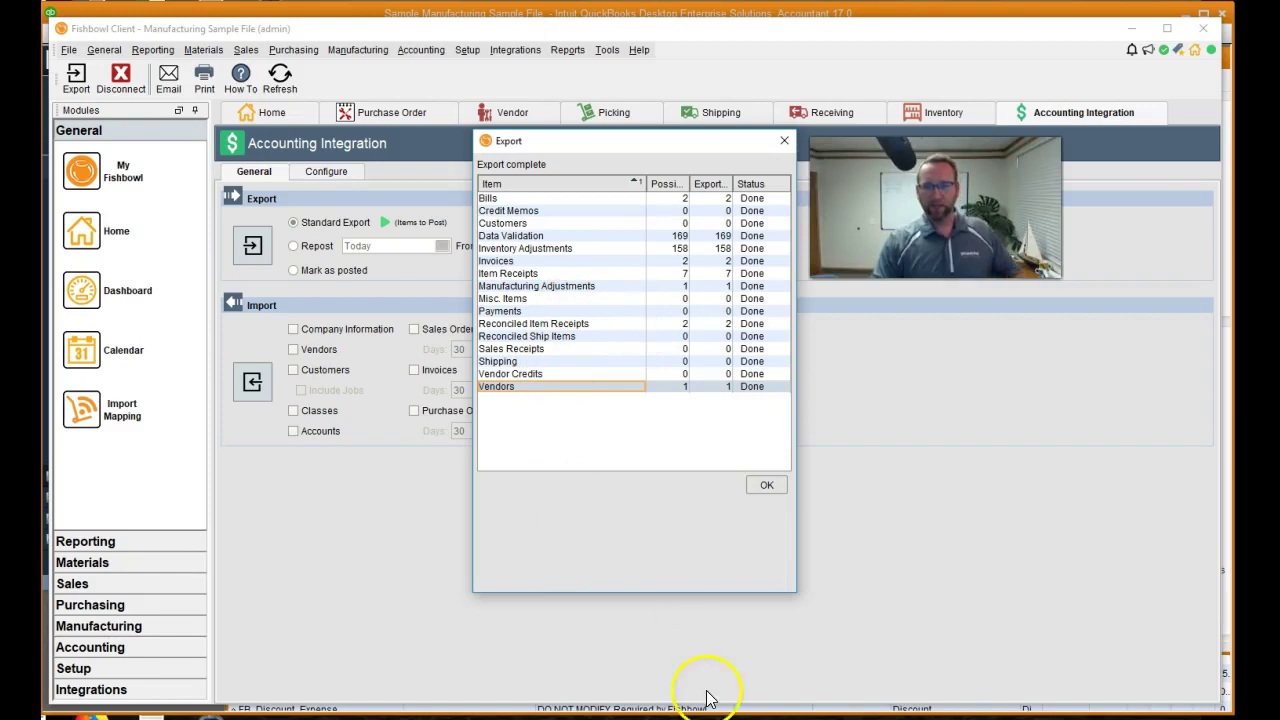
- Check Columbia Paint and Coatings' 345.00 balance in QuickBooks' Vendor Center, then return to Fishbowl
click(750, 705)
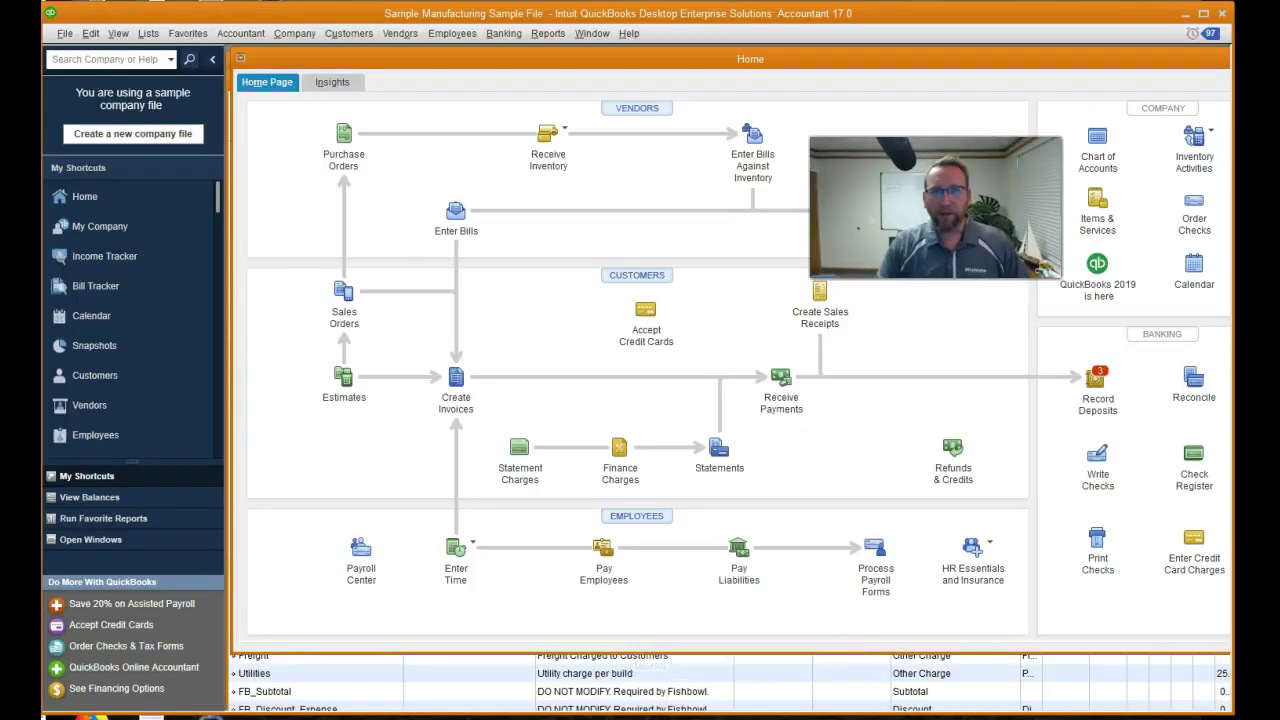
click(400, 33)
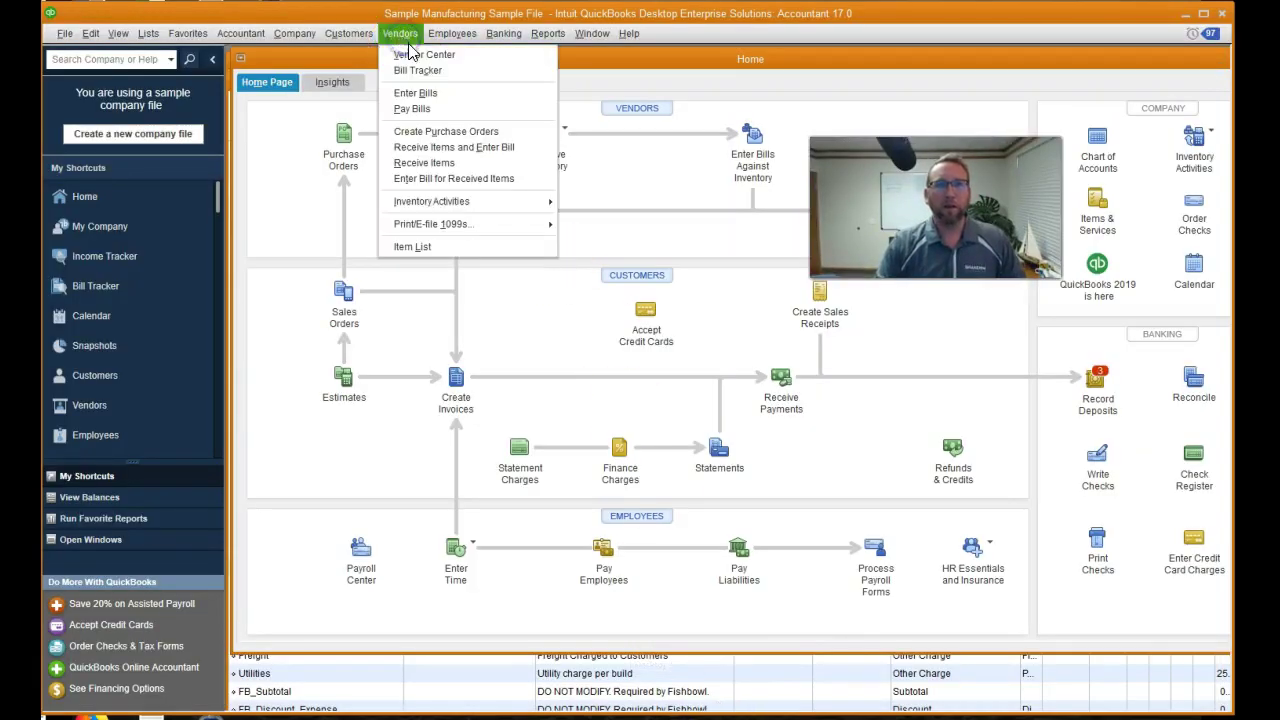
click(405, 52)
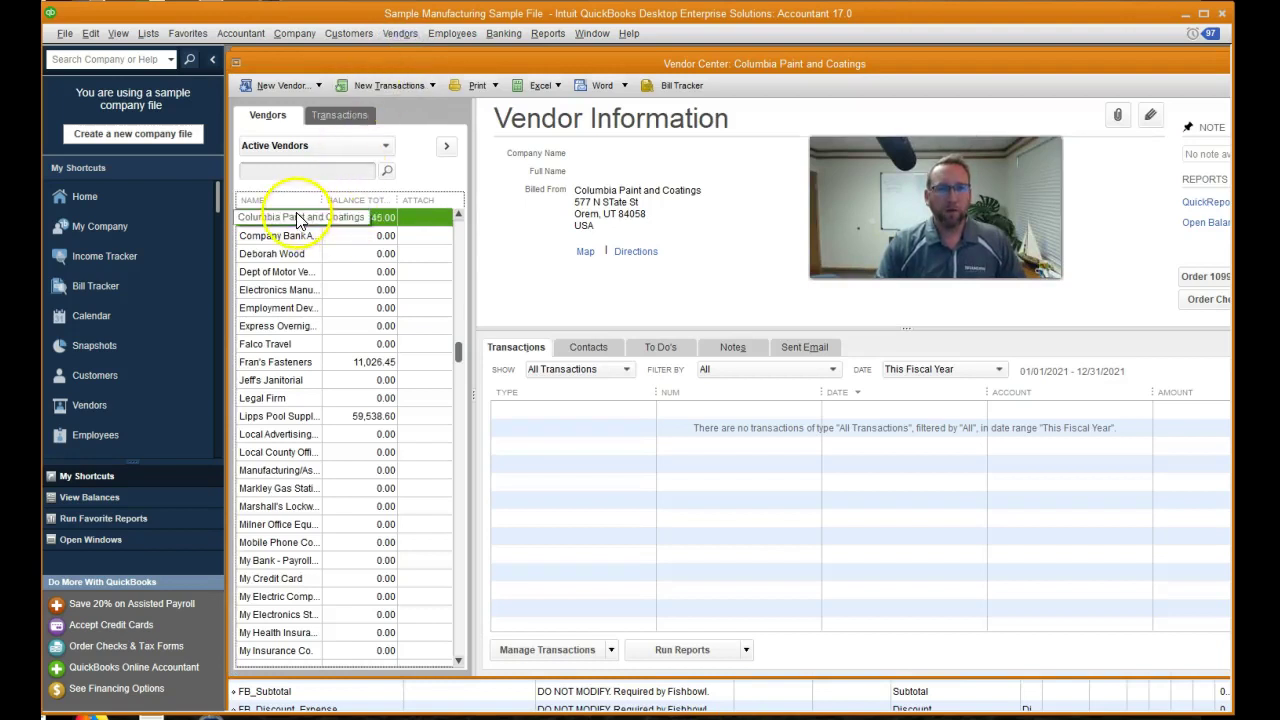
double_click(292, 217)
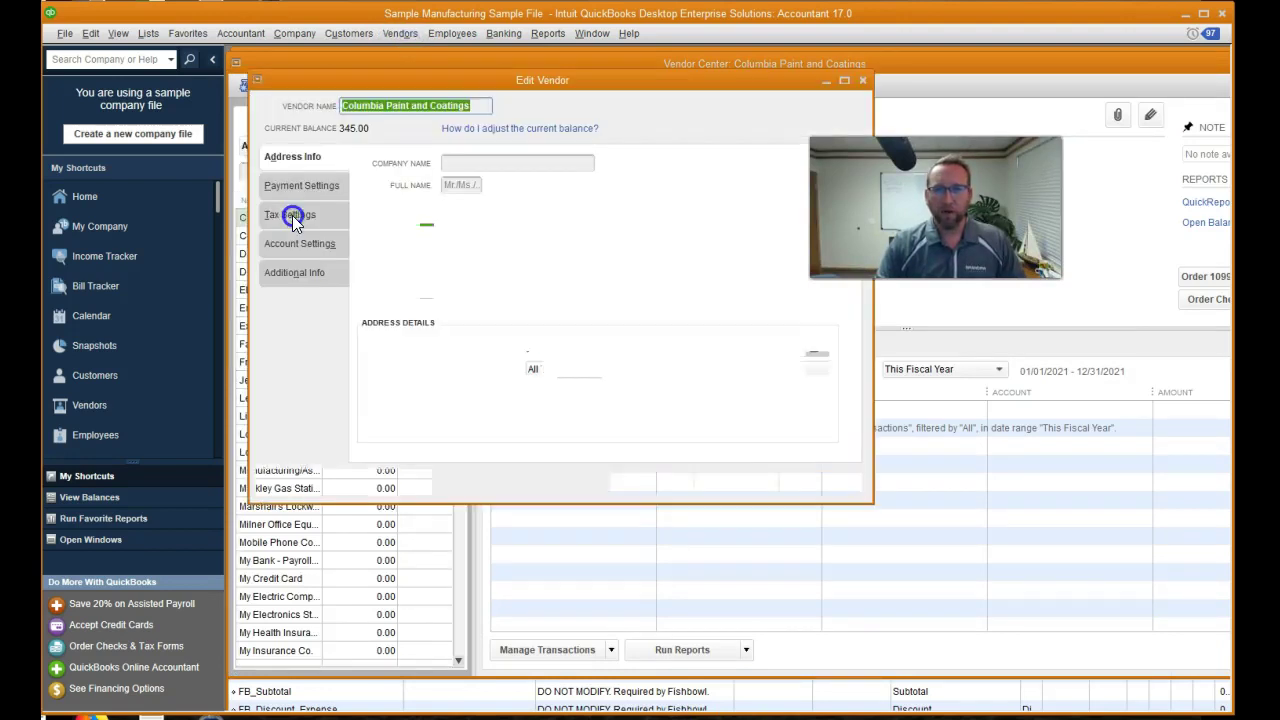
click(763, 484)
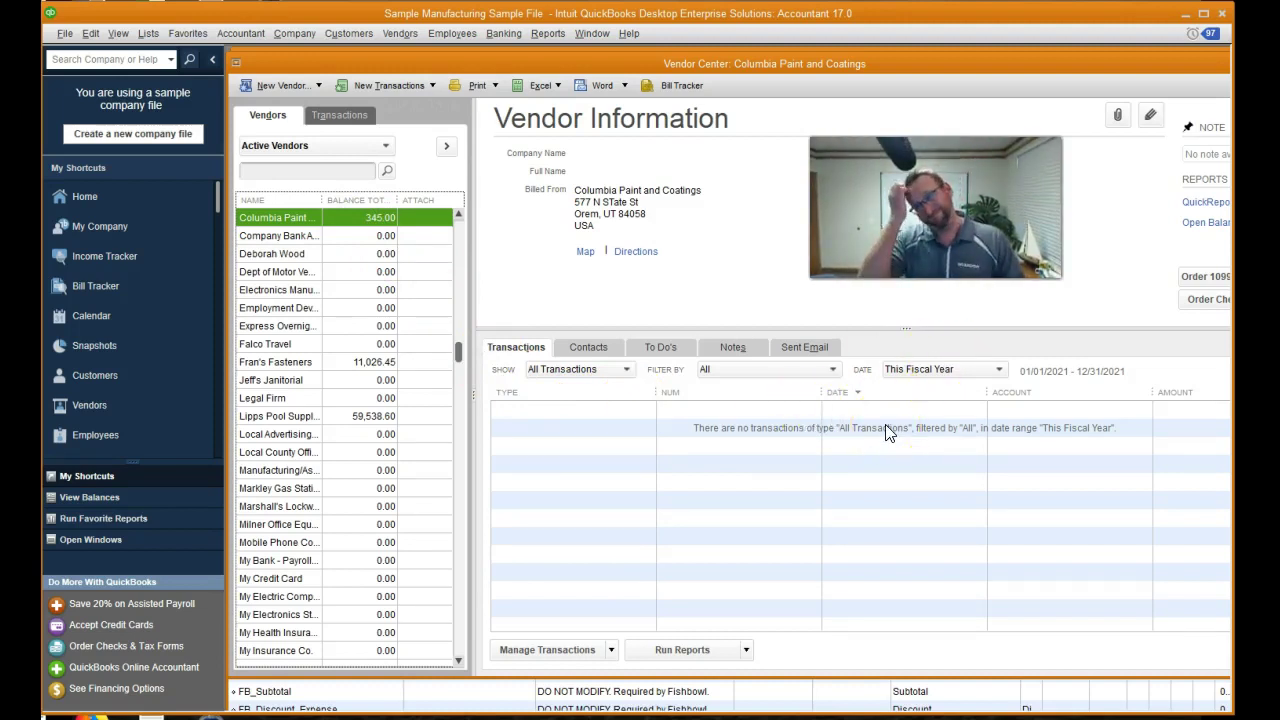
click(822, 516)
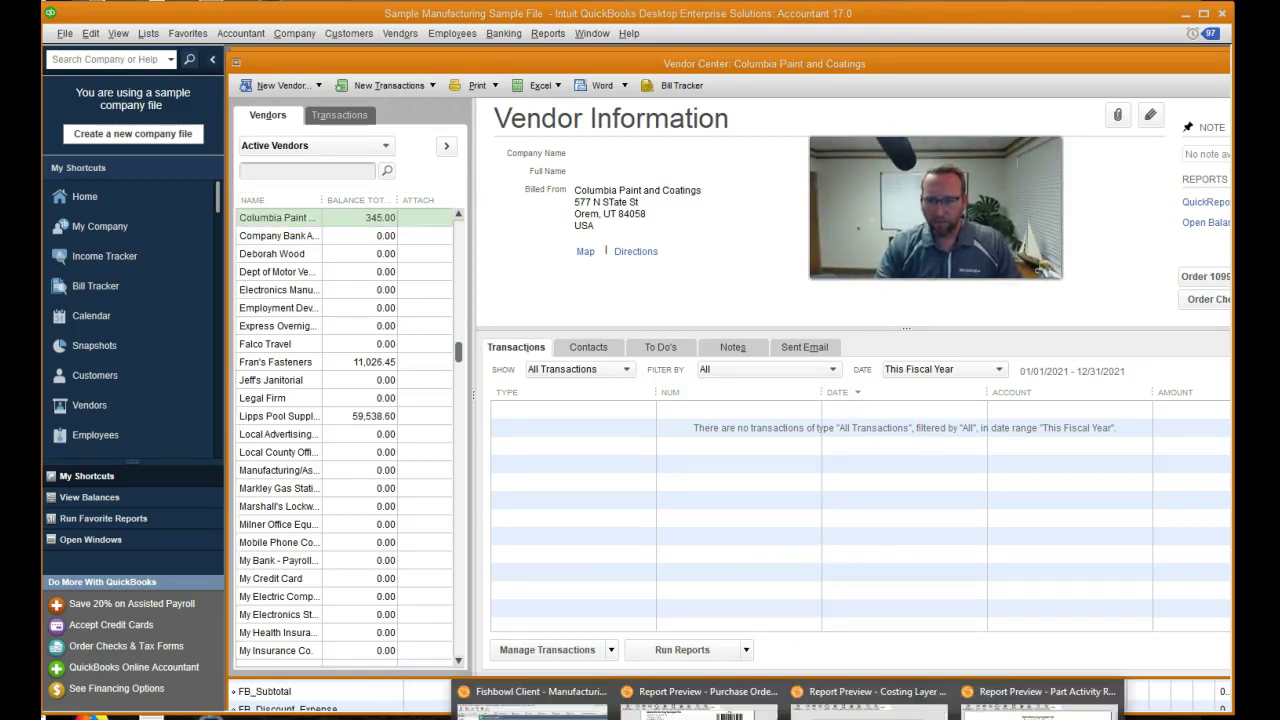
click(525, 695)
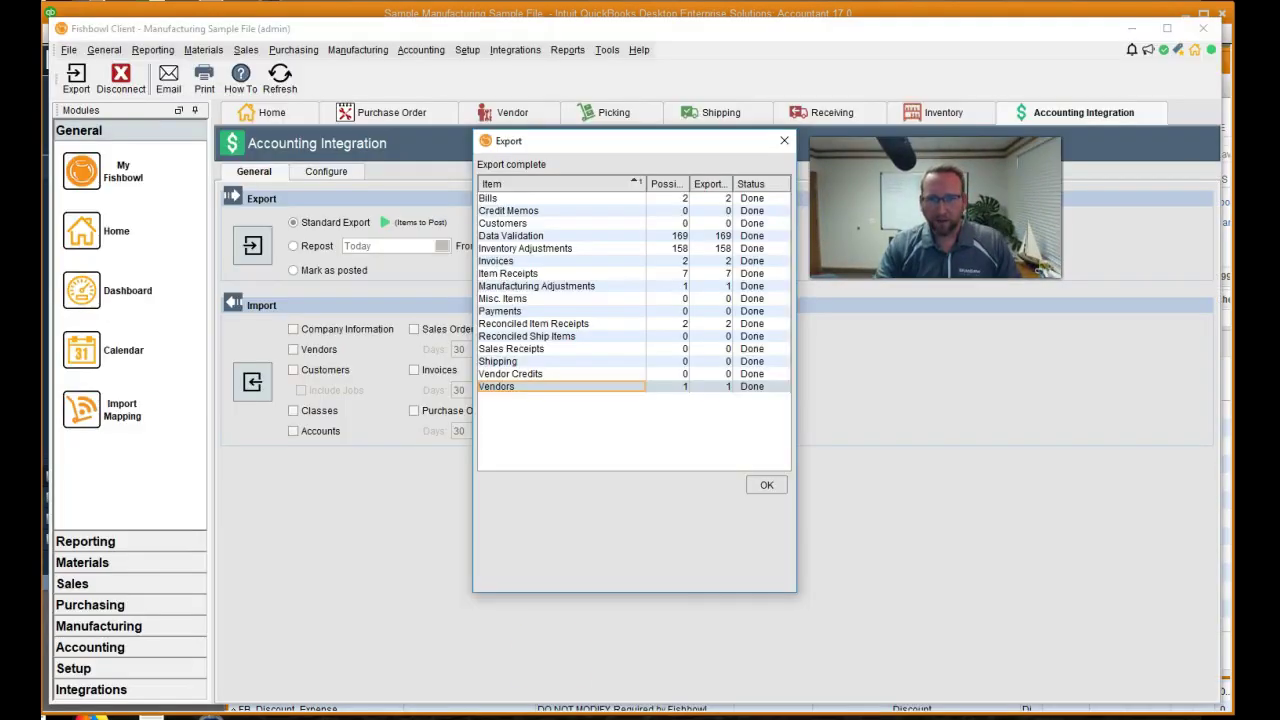
- Dismiss the export summary and inspect PO 16's Coating Charge, ANBA-RD and $20.00 freight receipt lines
click(765, 487)
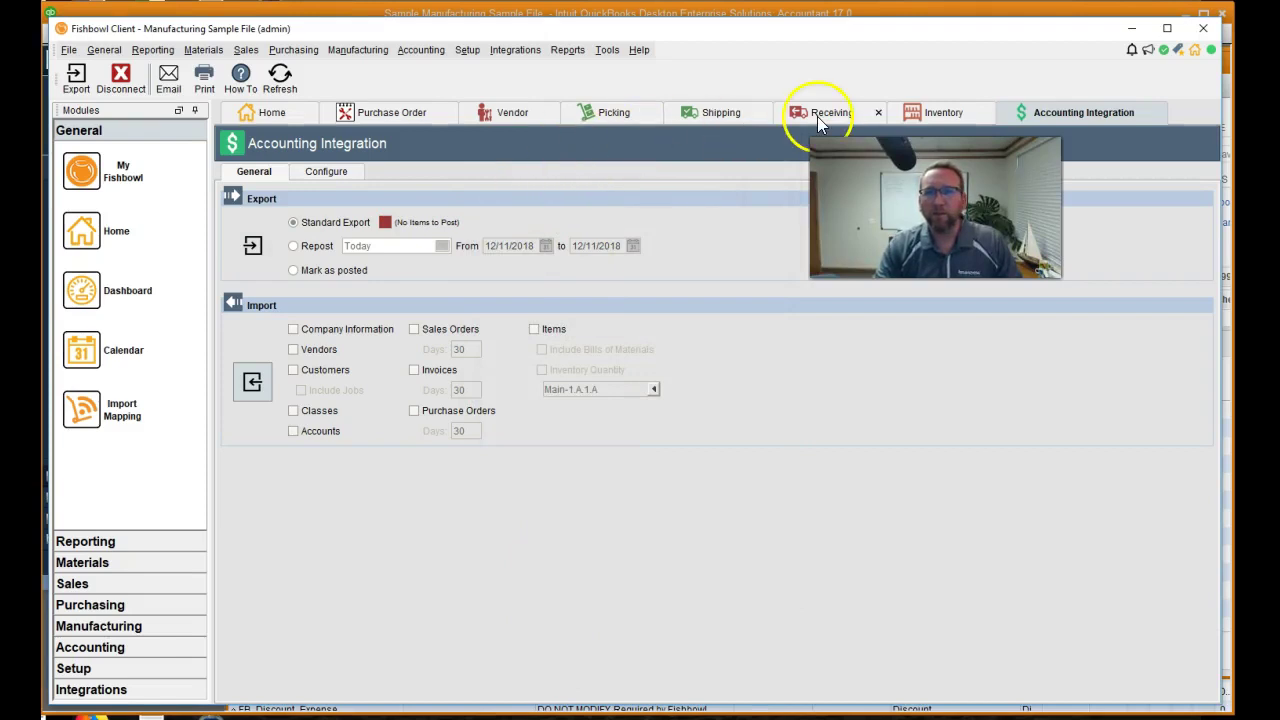
click(817, 116)
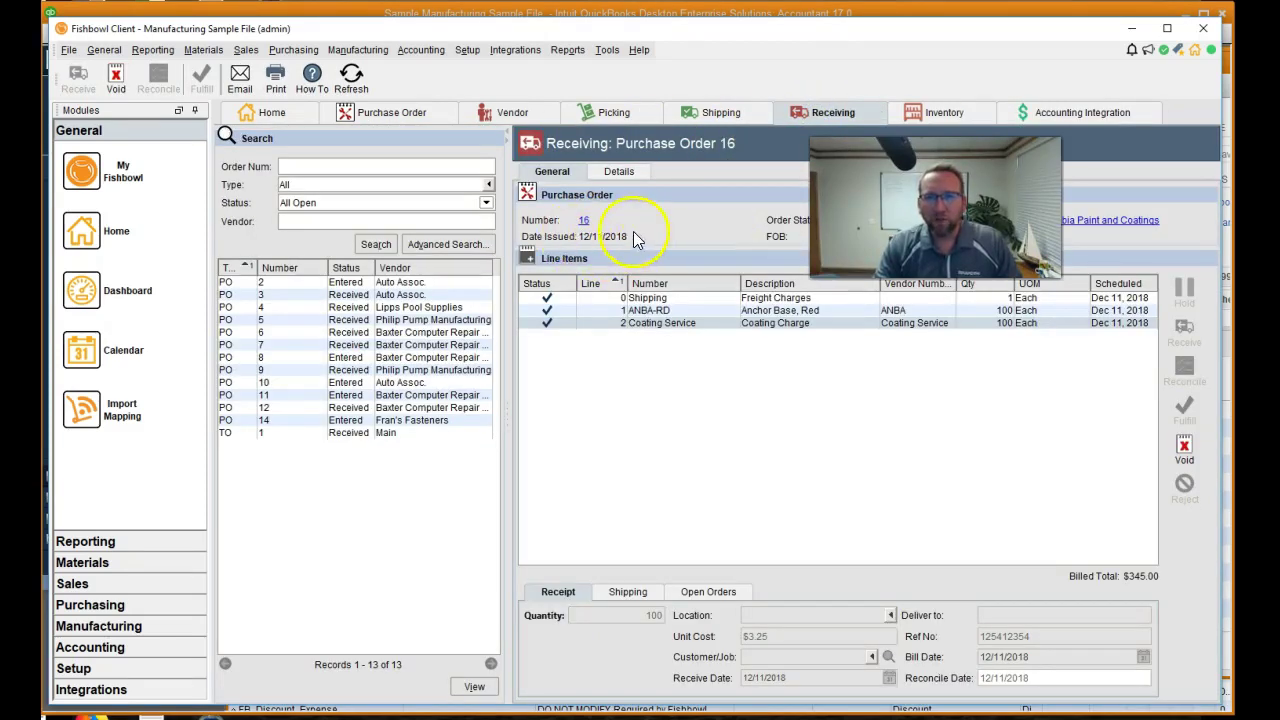
click(752, 325)
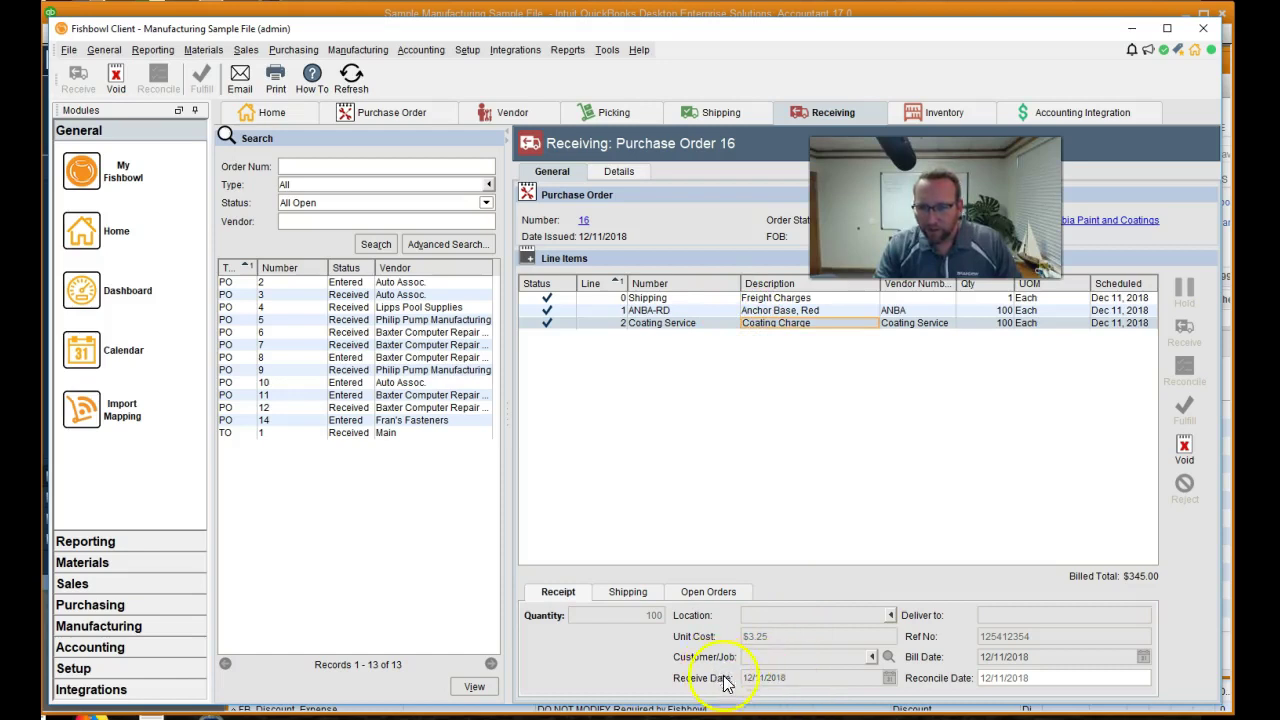
click(684, 311)
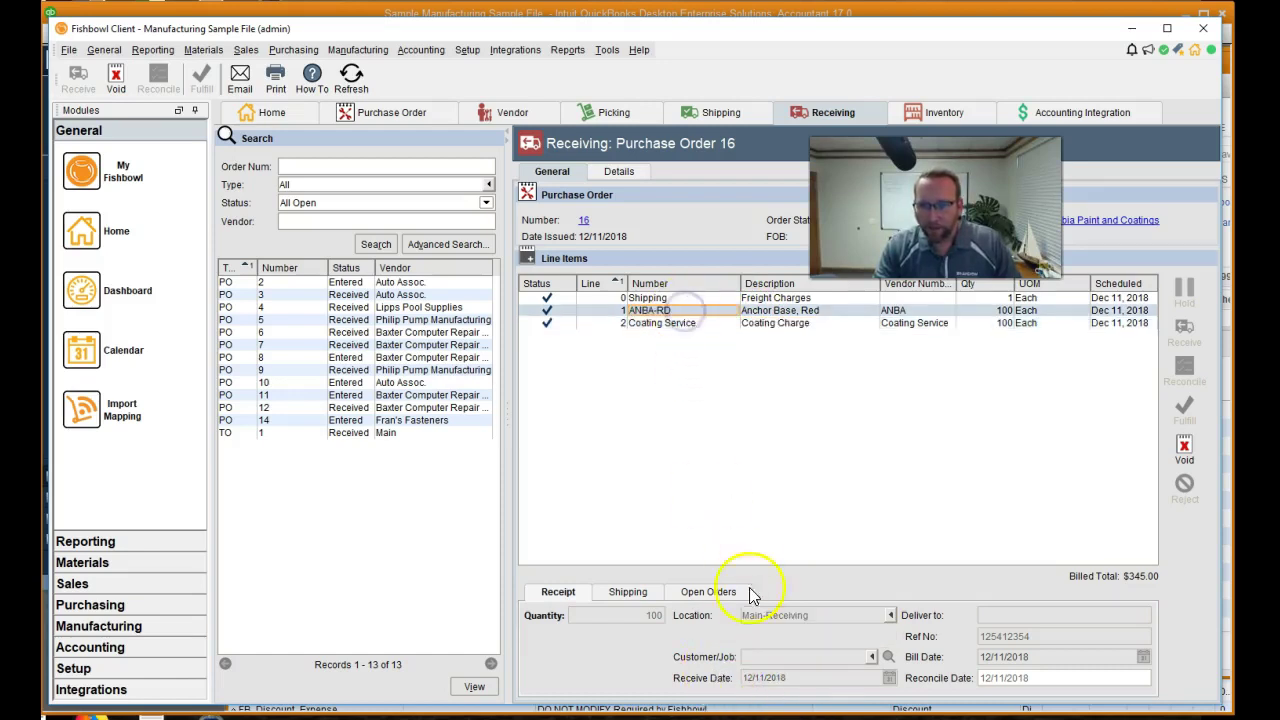
click(758, 298)
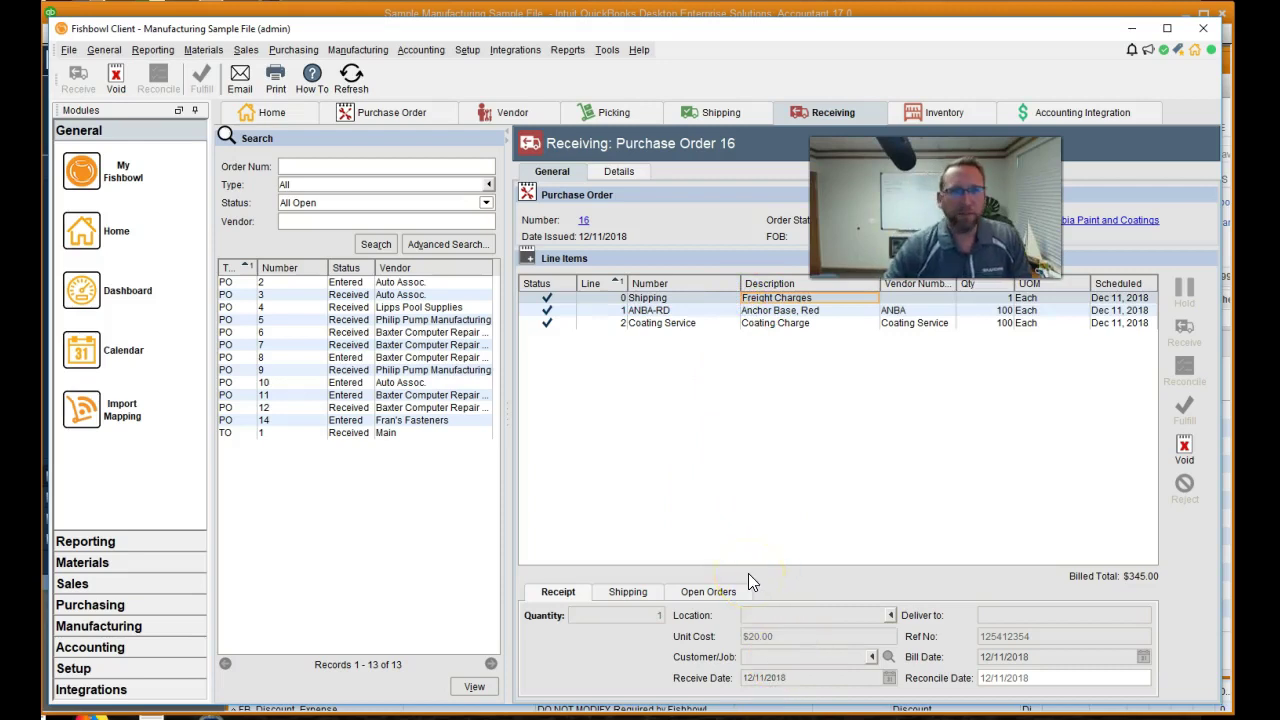
key(alt+Tab)
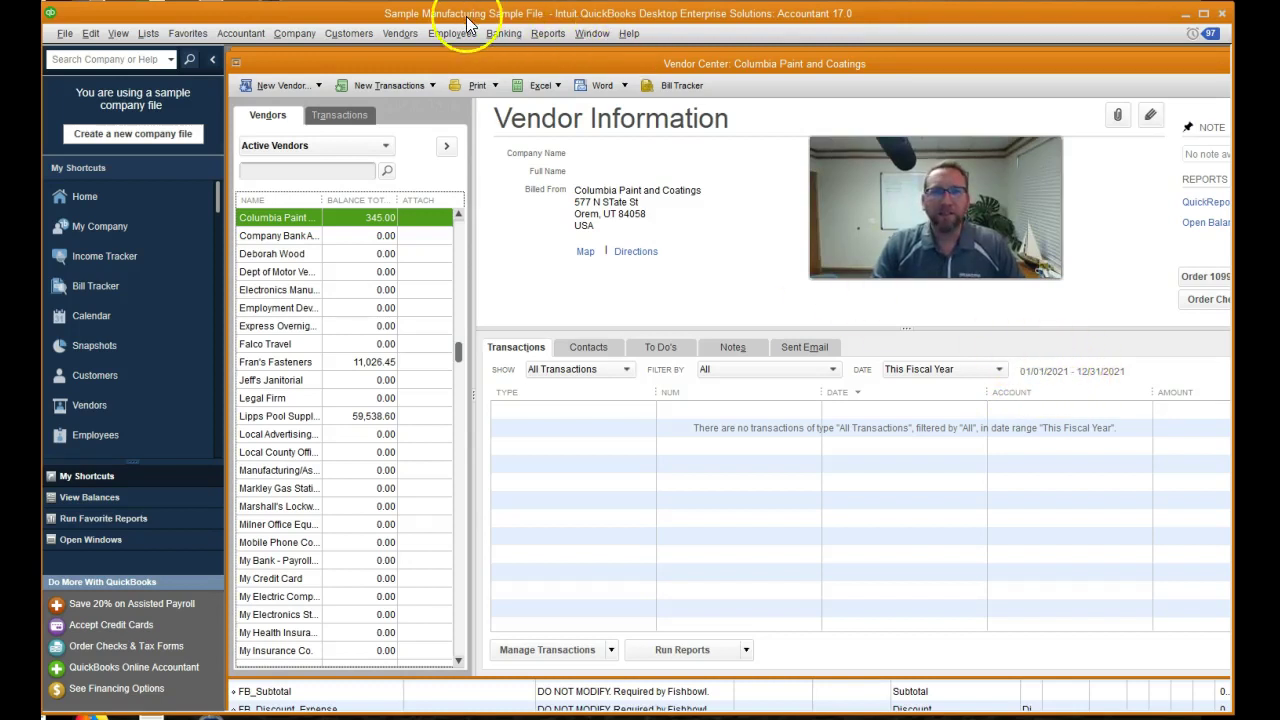
- Set the vendor's transaction Date filter to All to list every Columbia Paint and Coatings transaction
click(999, 370)
click(1048, 553)
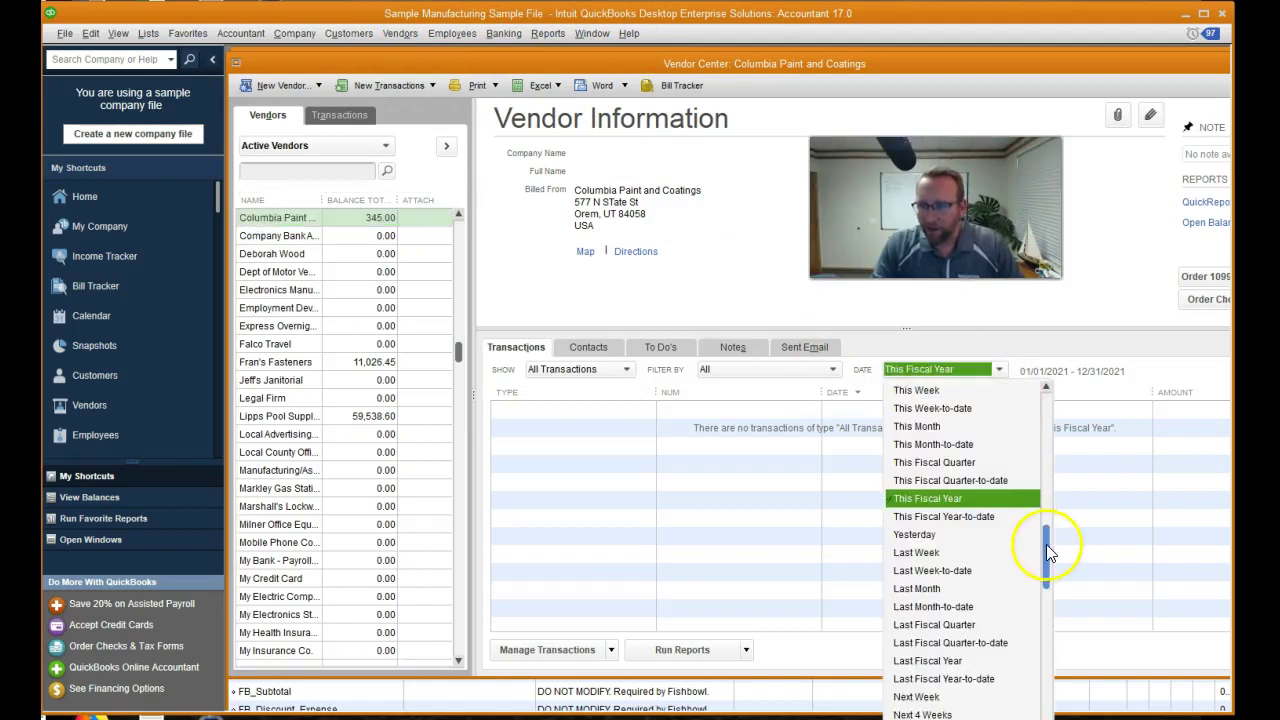
drag(1046, 544, 1055, 412)
click(905, 390)
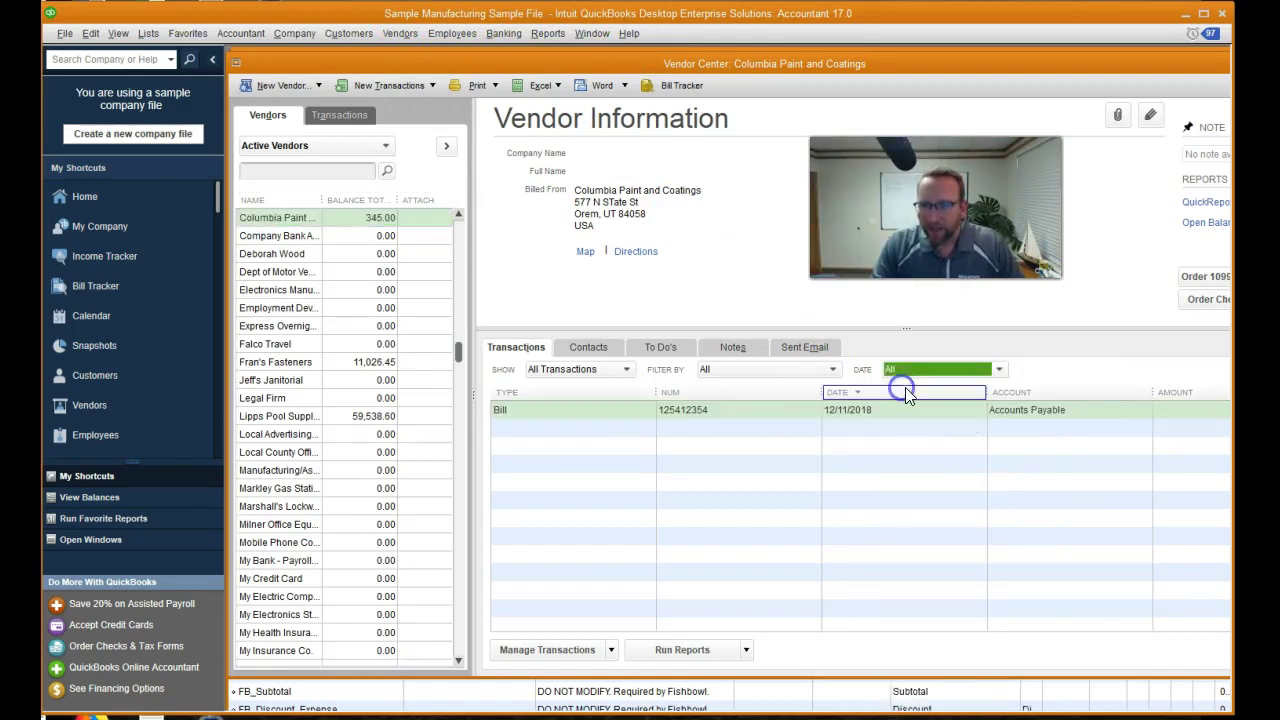
click(800, 517)
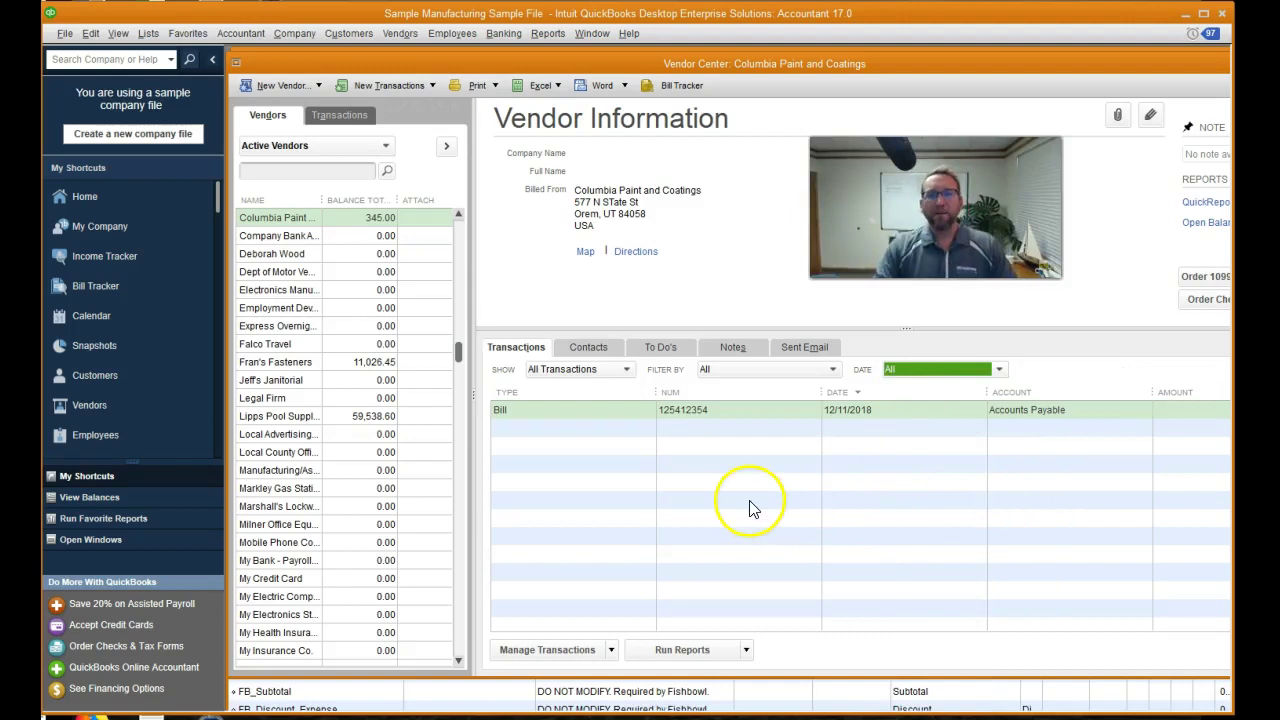
- Open the 345.00 PO 16 bill, widening its window and Description column
double_click(750, 410)
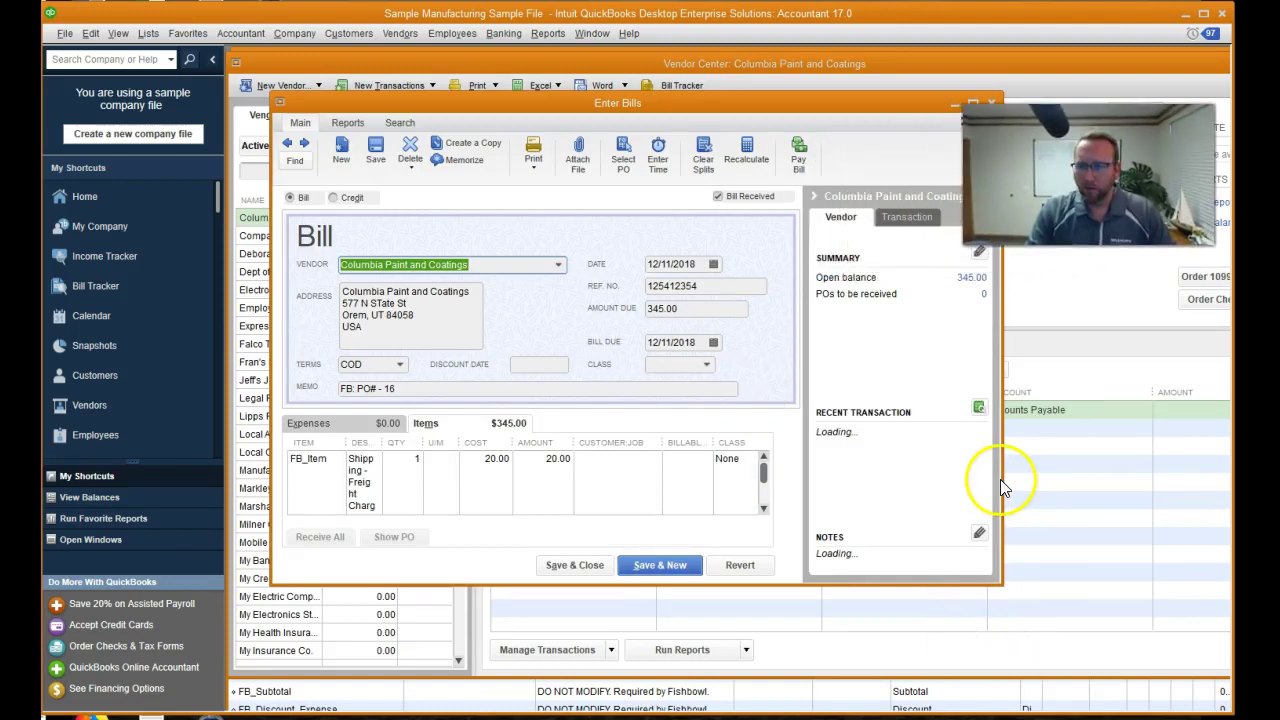
drag(1004, 479, 1188, 462)
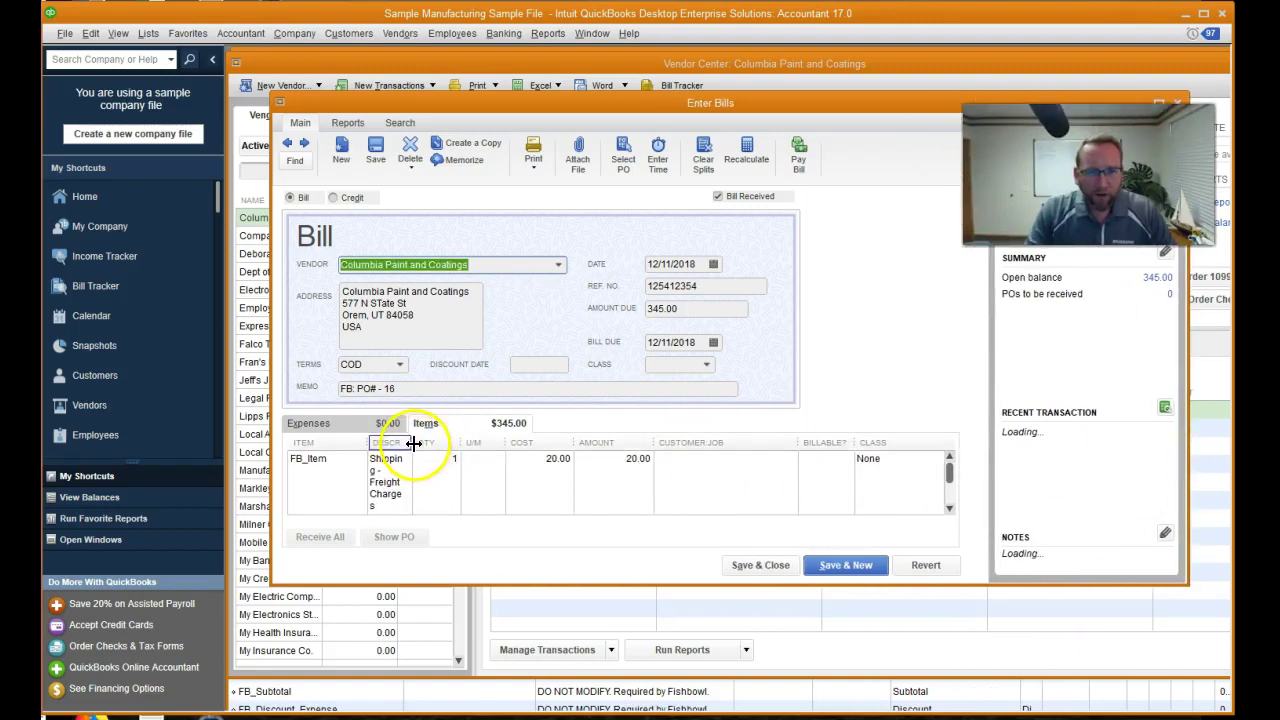
drag(413, 443, 487, 432)
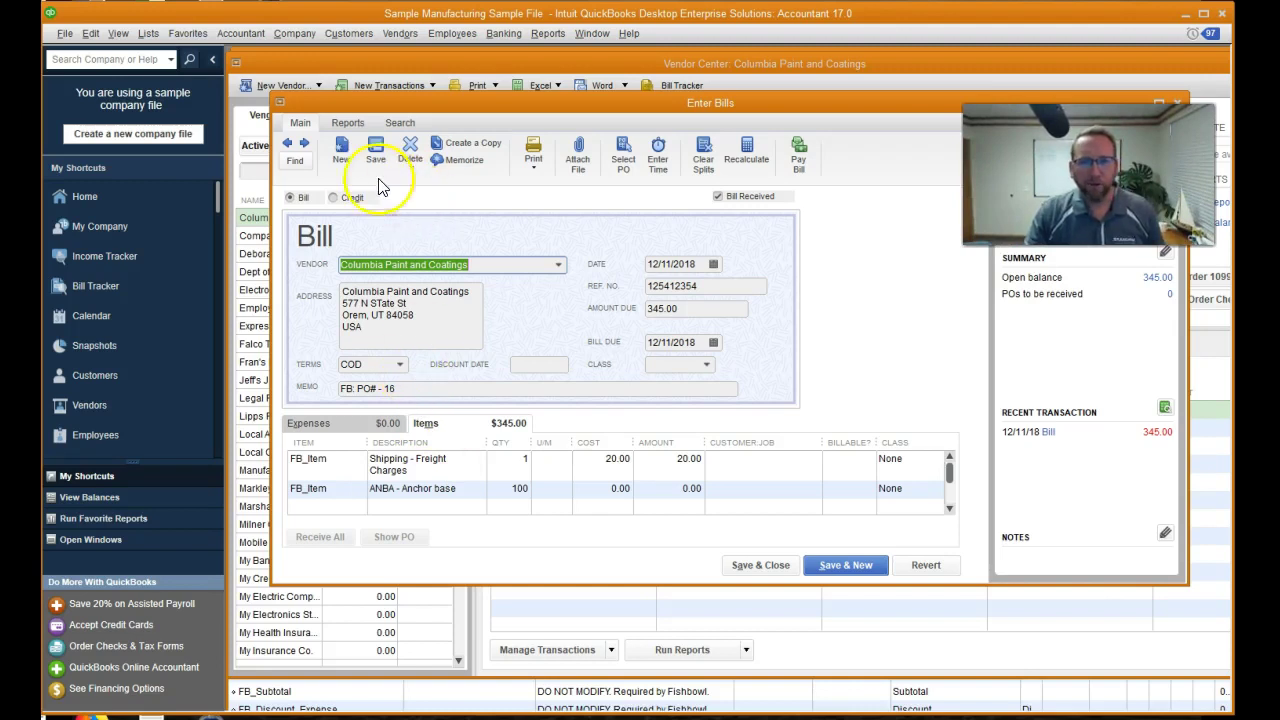
click(339, 124)
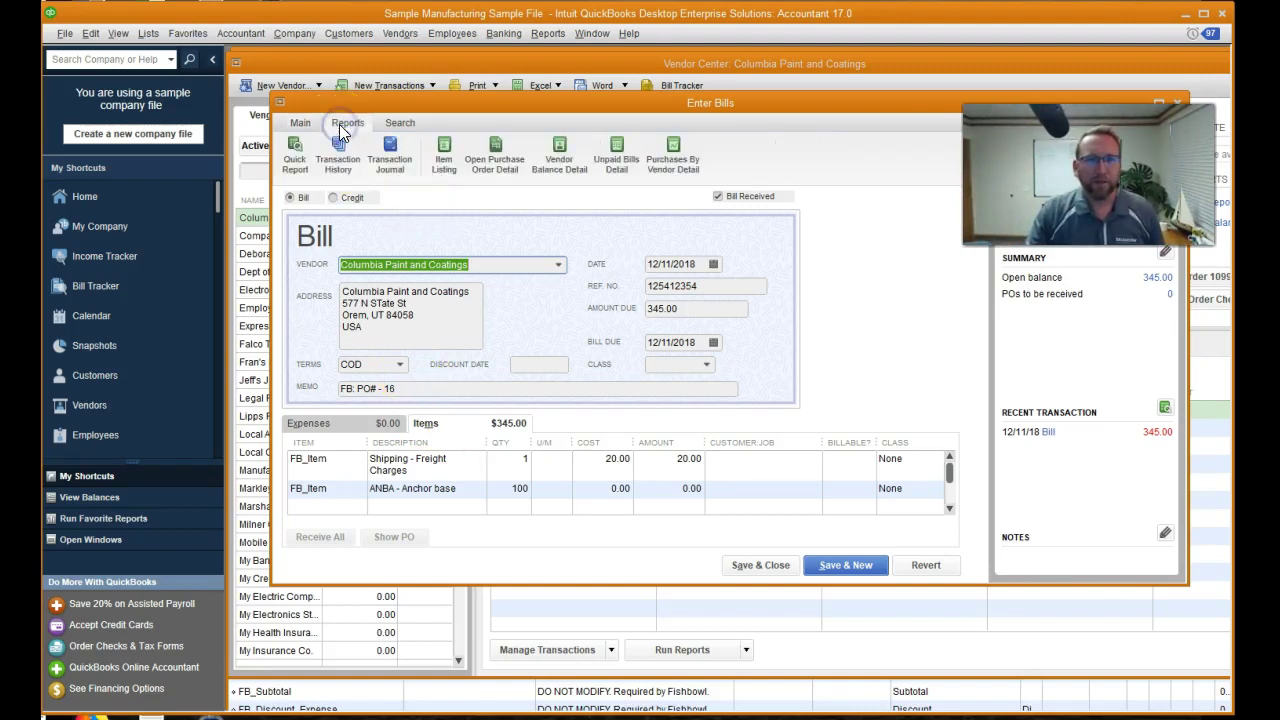
- Open the bill's Transaction Journal and scroll so the Credit column is fully visible
click(389, 160)
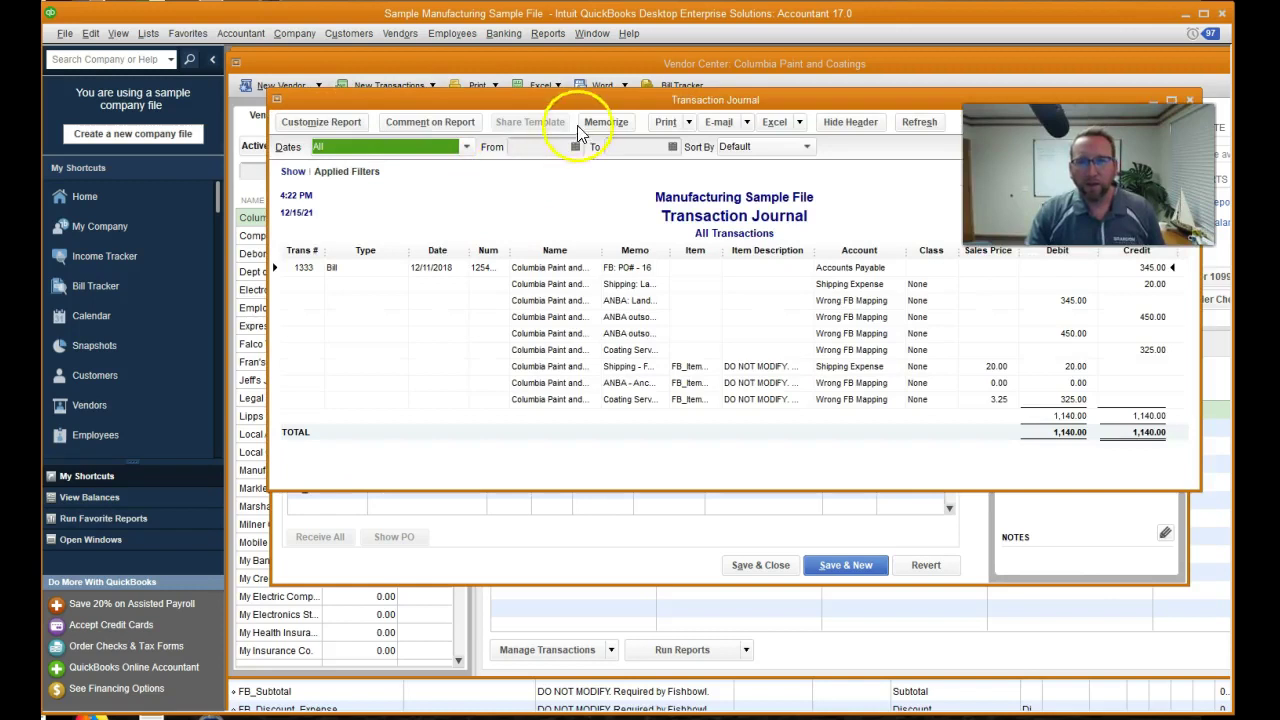
drag(613, 100, 590, 130)
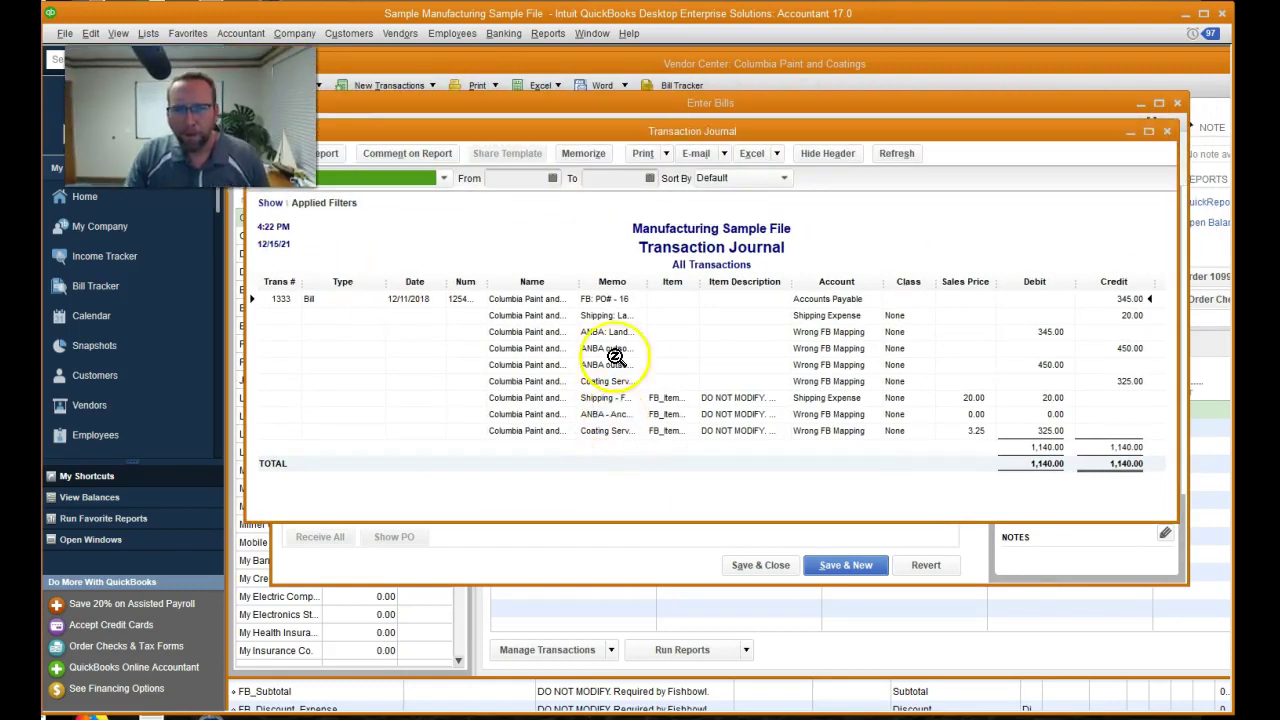
drag(648, 286, 722, 282)
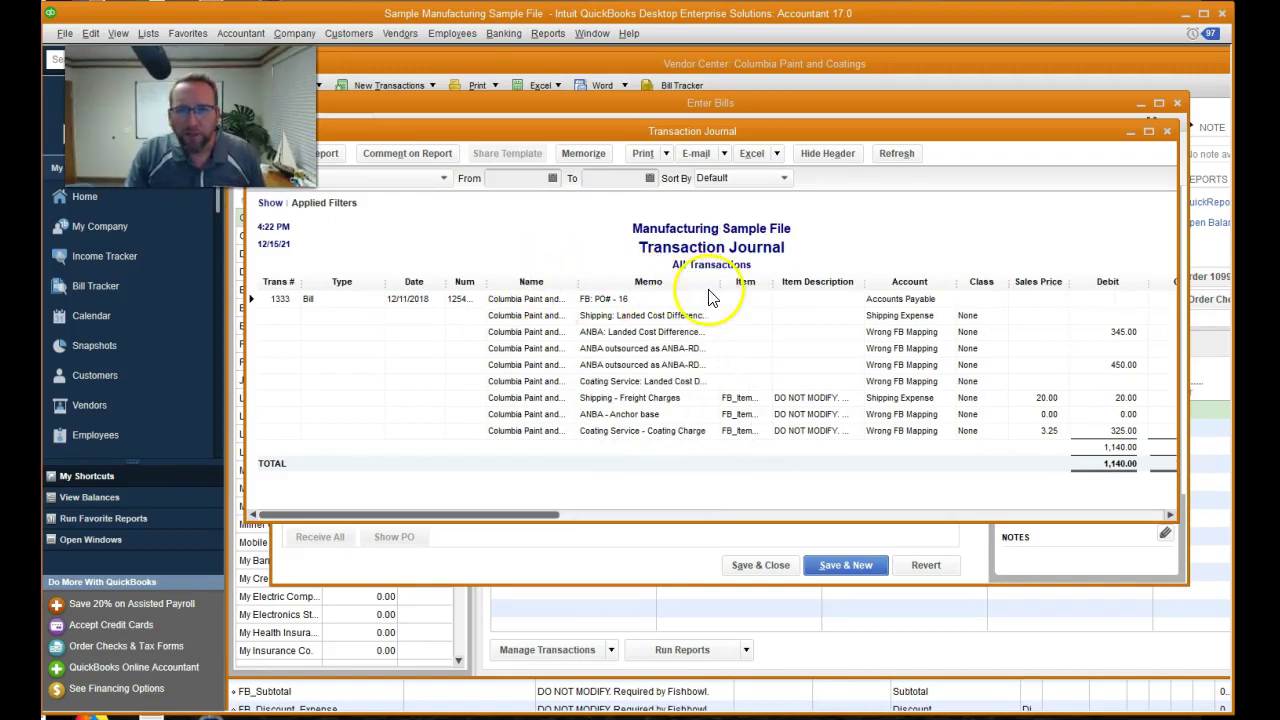
drag(719, 284, 735, 281)
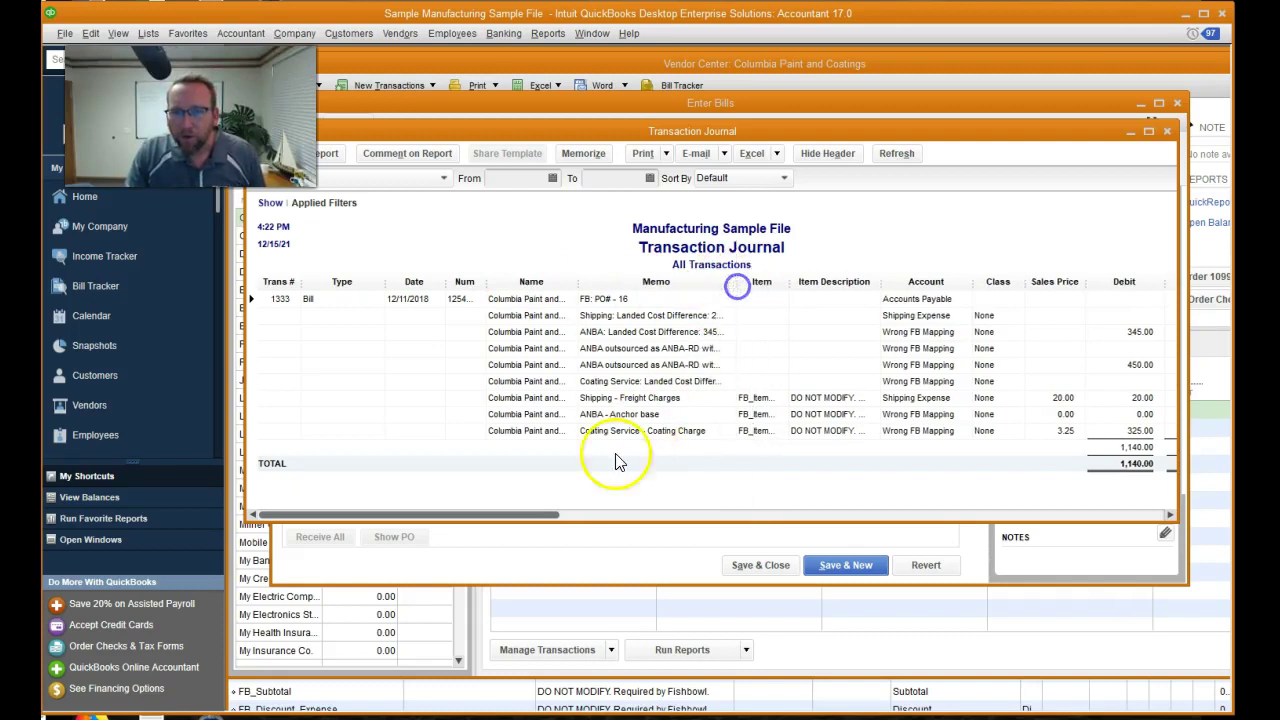
drag(535, 520, 754, 521)
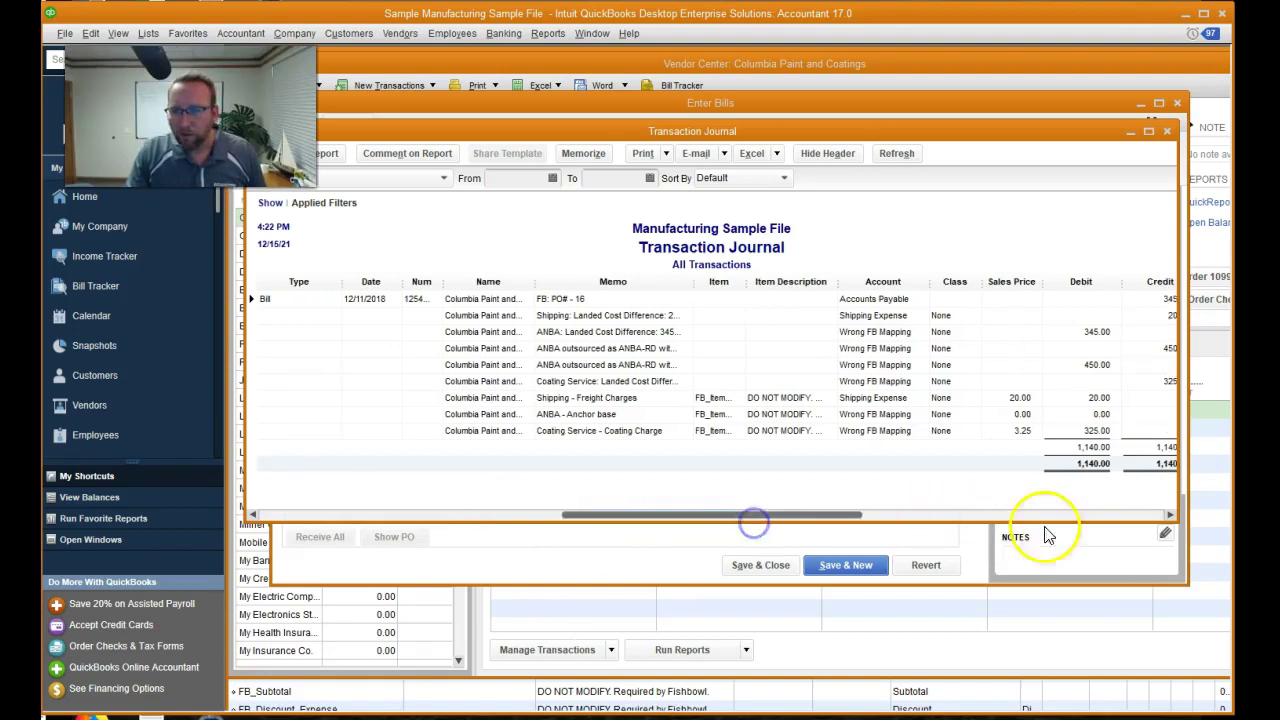
click(1169, 515)
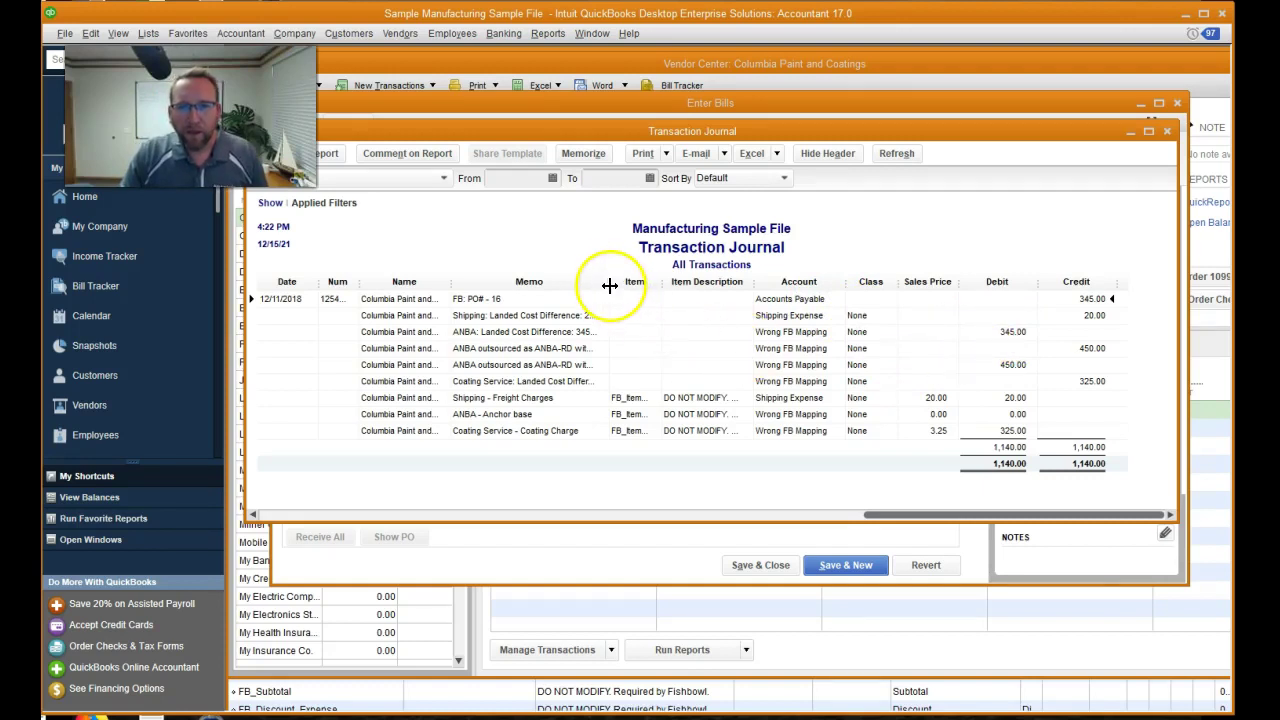
- Widen the Memo column to read full memos on the Wrong FB Mapping lines, then return to Fishbowl
drag(608, 283, 620, 283)
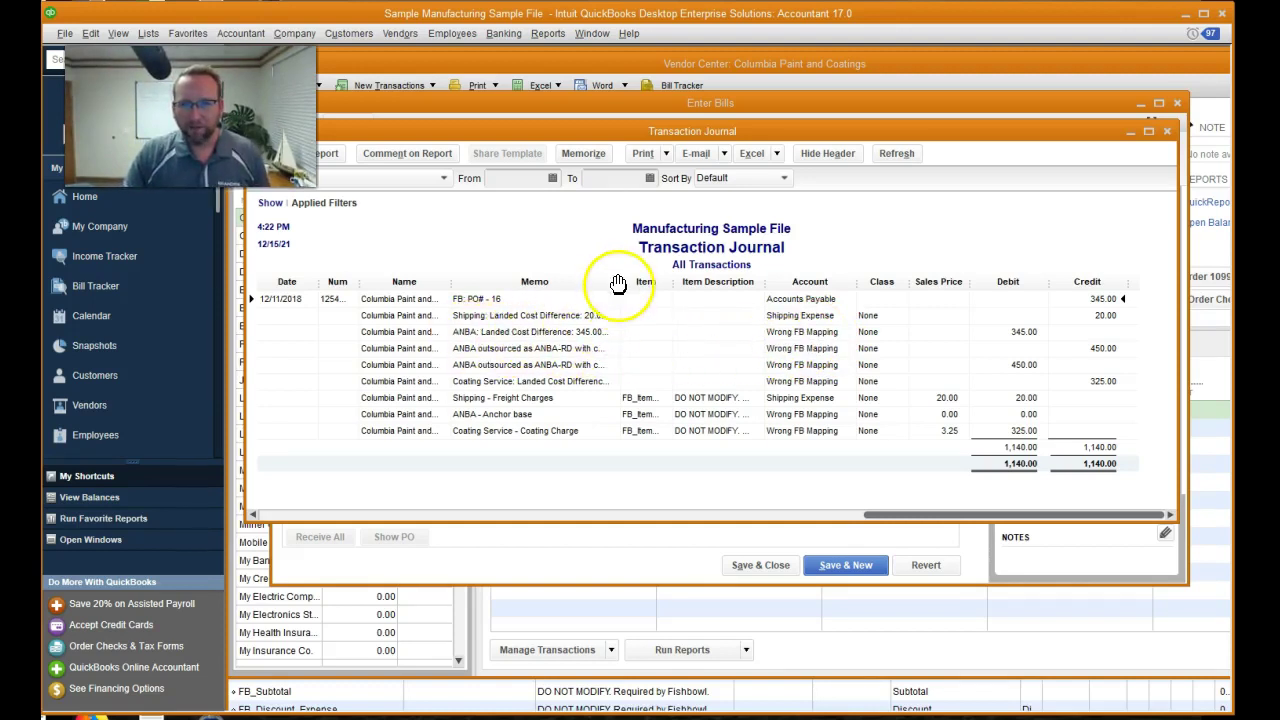
drag(618, 283, 643, 283)
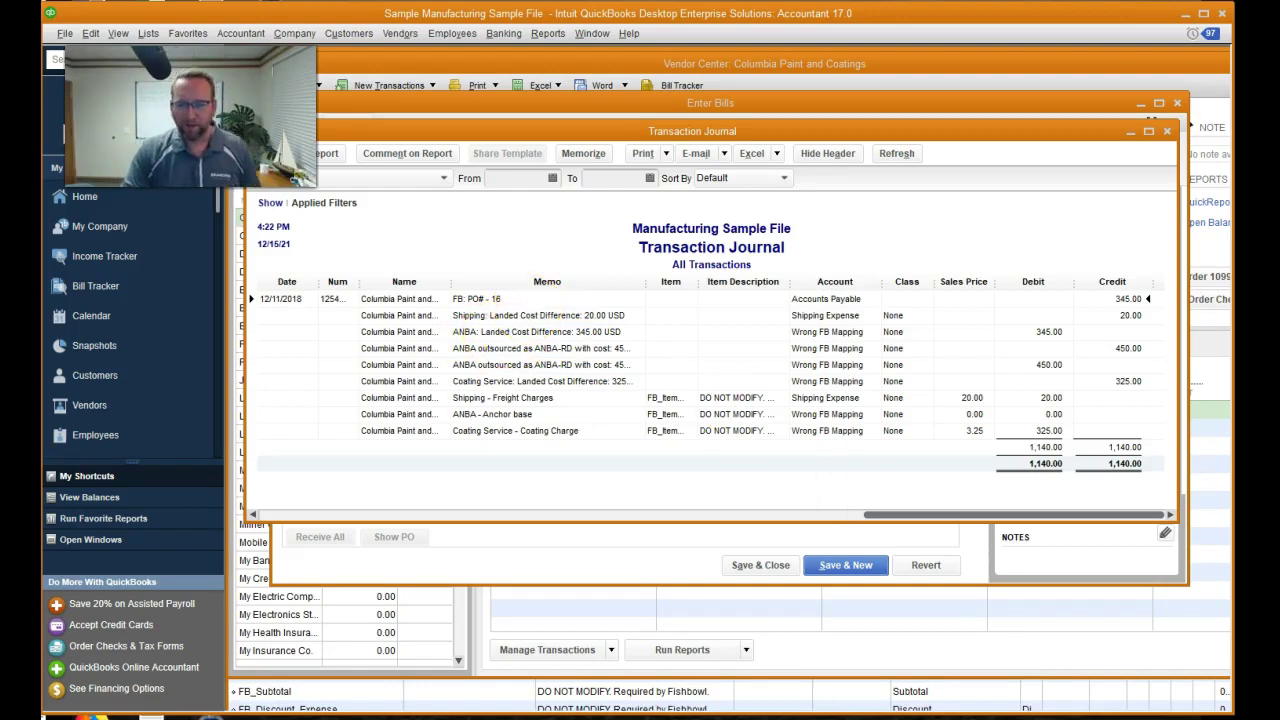
click(575, 693)
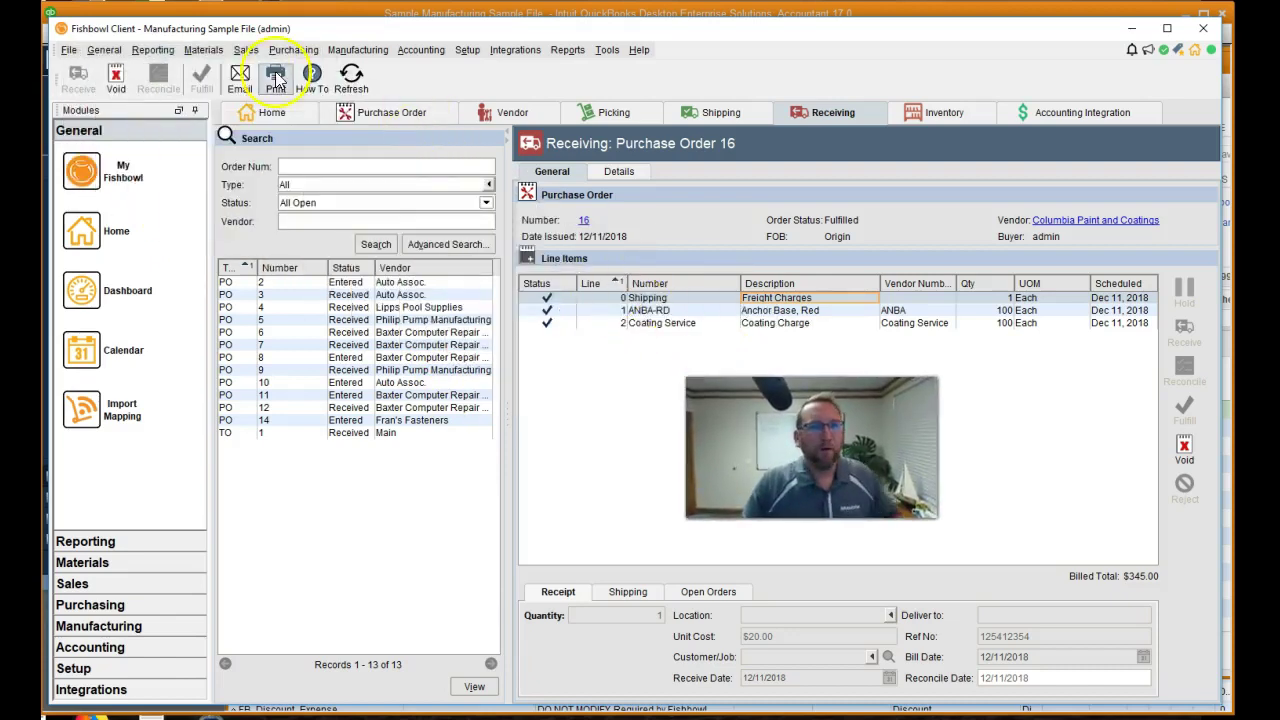
- Search the parts list for 'anba' and open the ANBA anchor base part
click(200, 52)
click(205, 67)
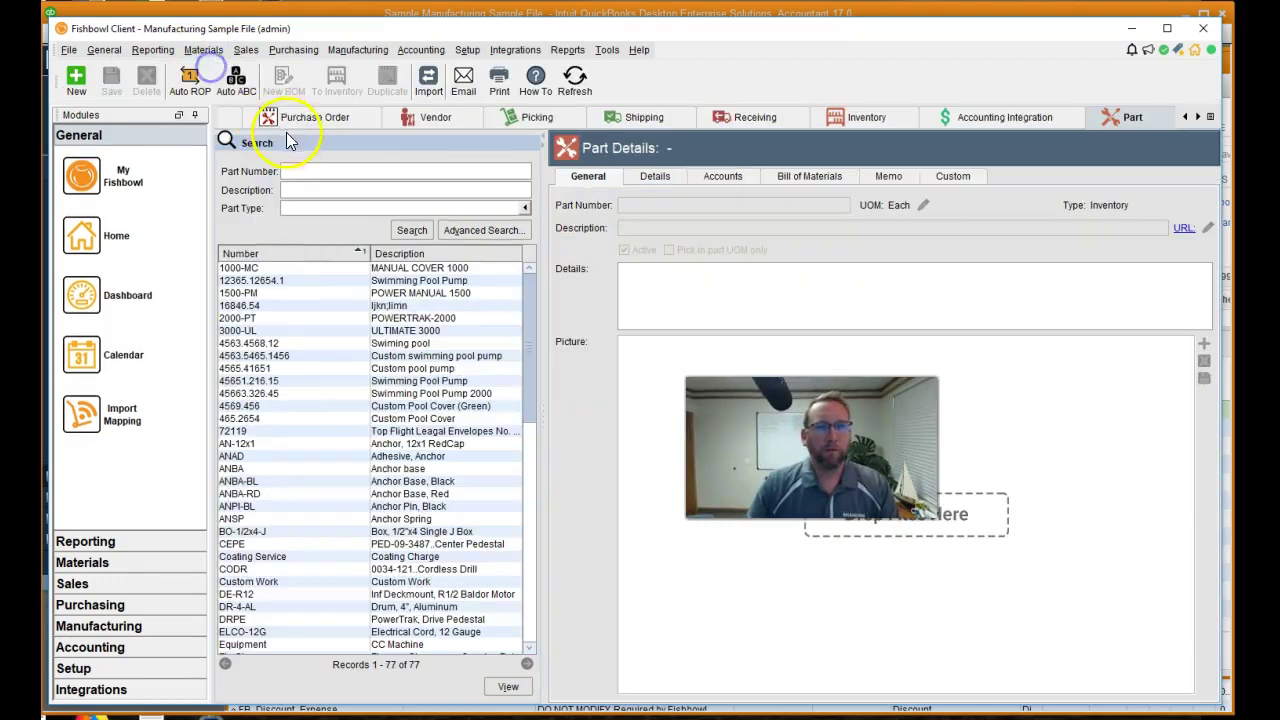
click(342, 171)
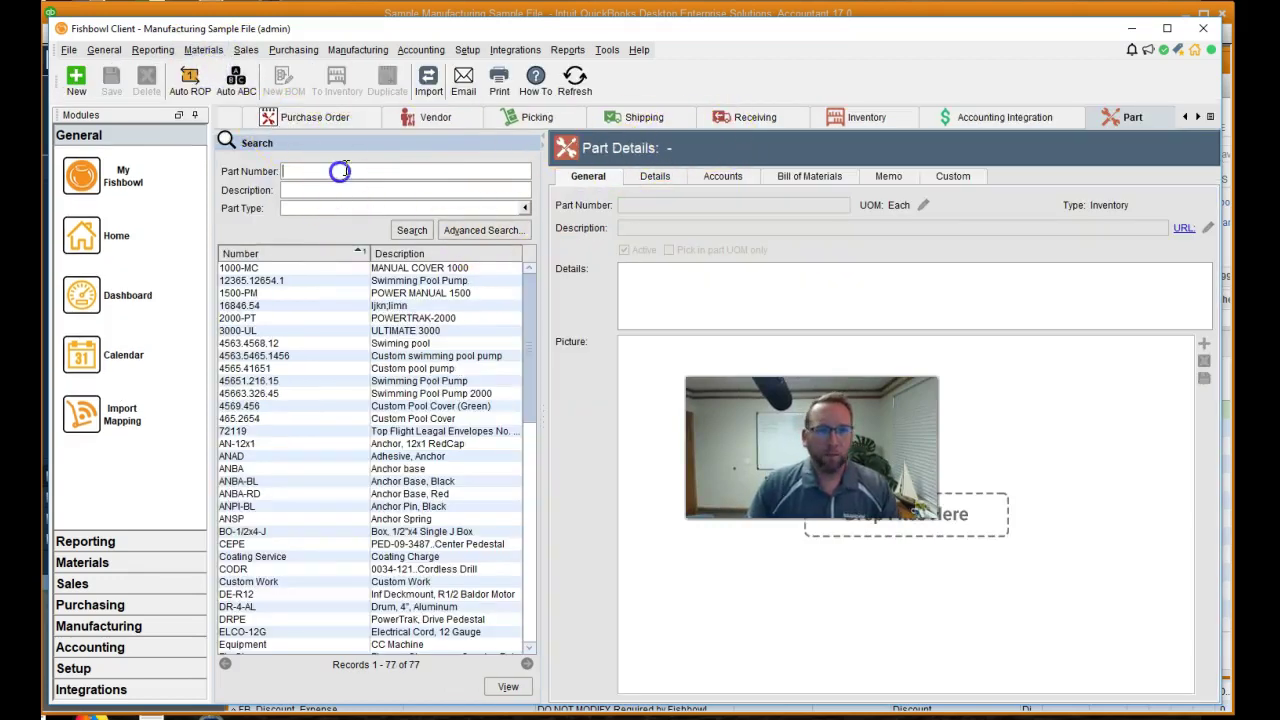
text(anba)
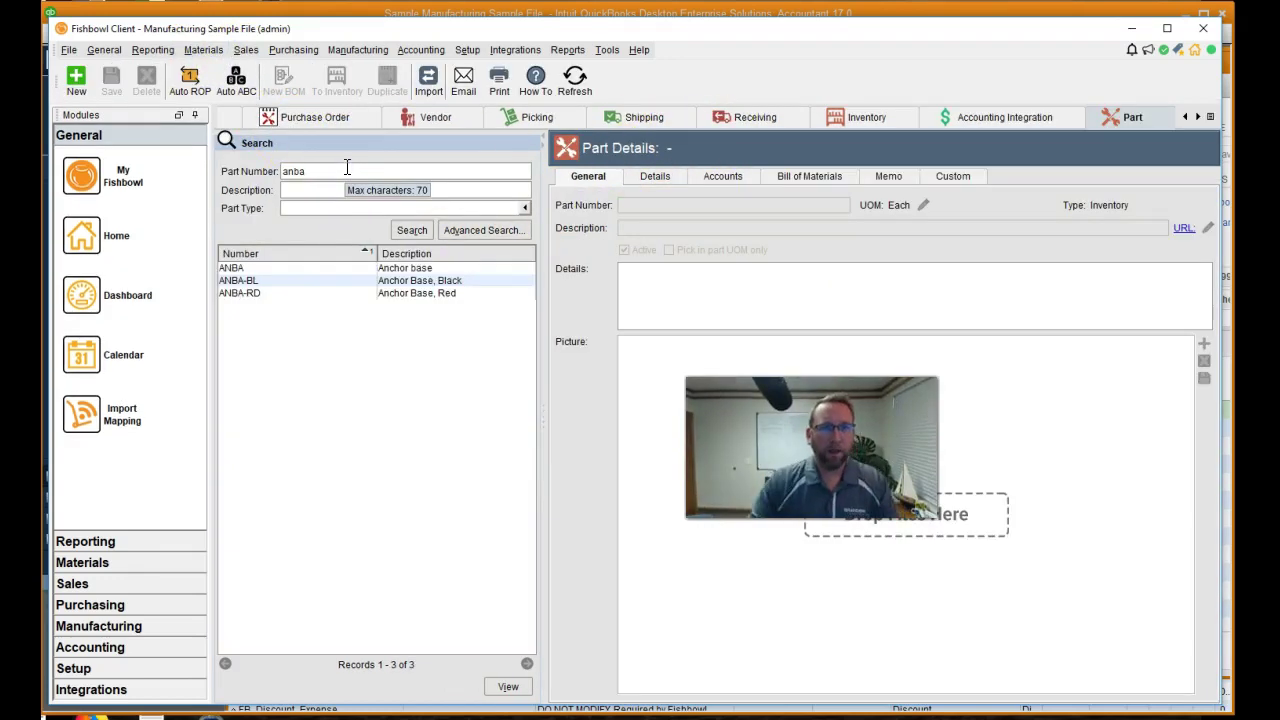
click(388, 268)
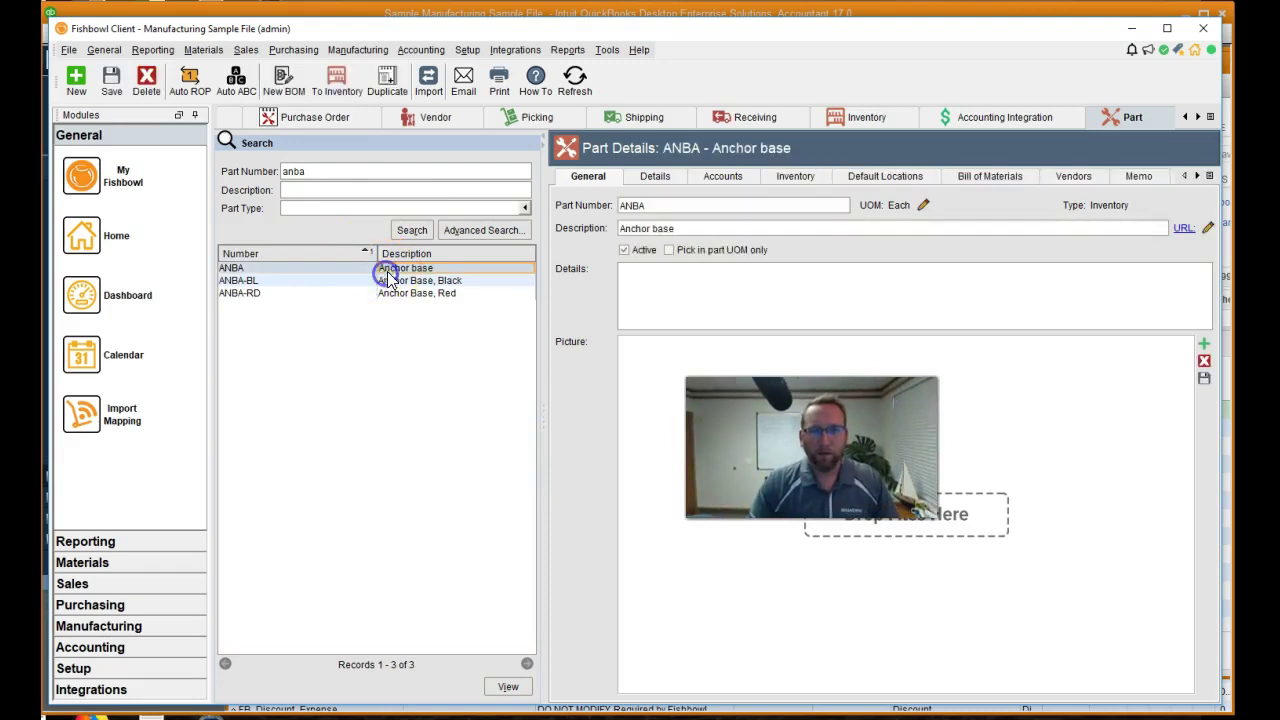
- Review ANBA's inventory settings and account mappings, then return to the QuickBooks transaction journal
click(795, 177)
click(720, 175)
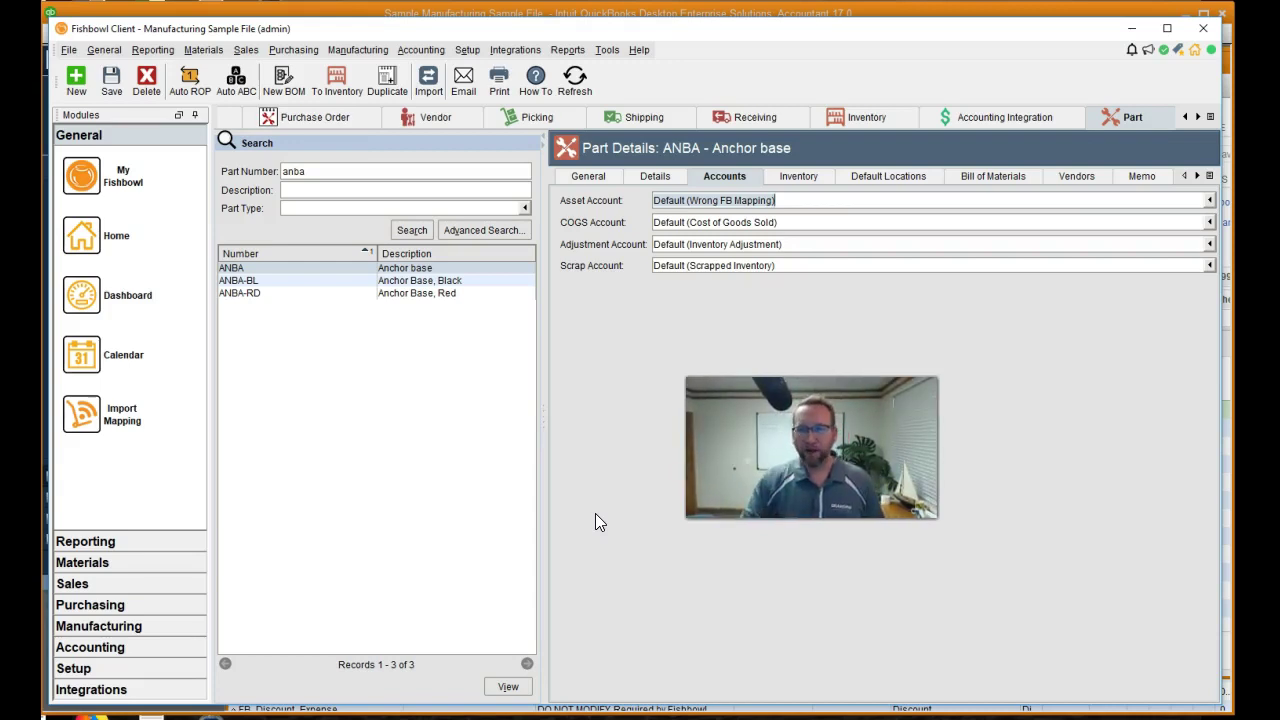
mouse_move(748, 716)
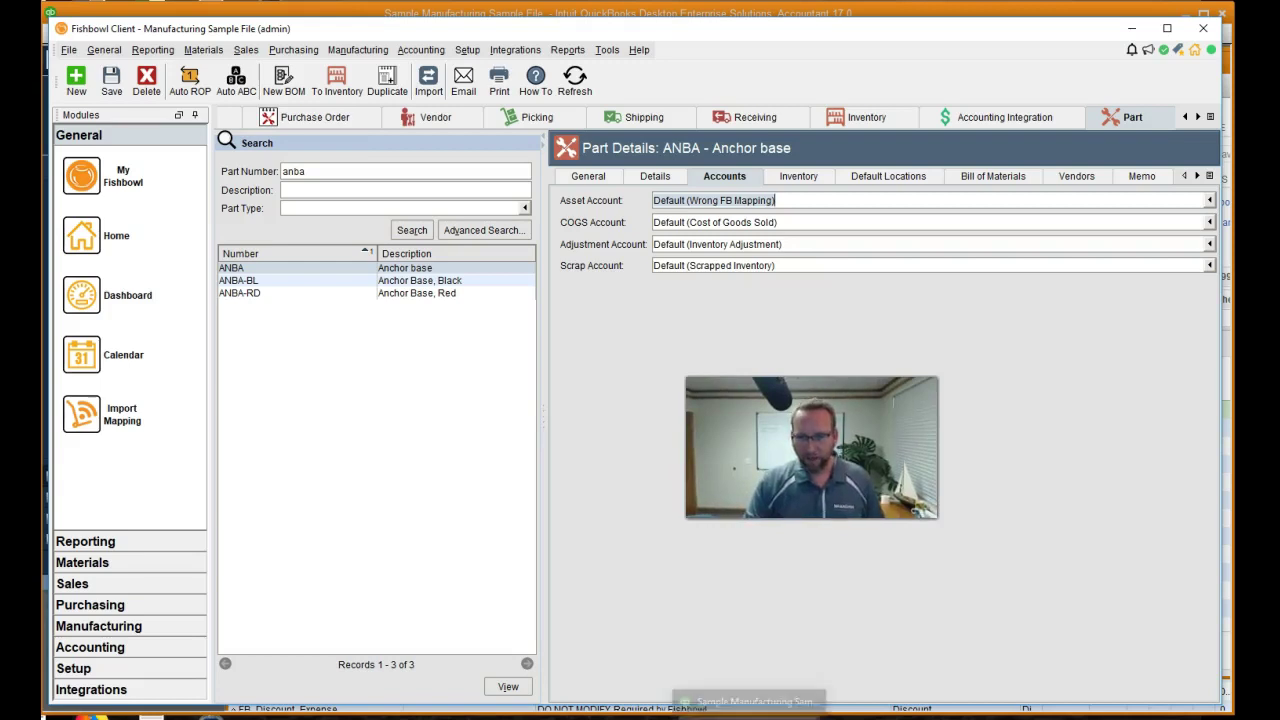
click(745, 700)
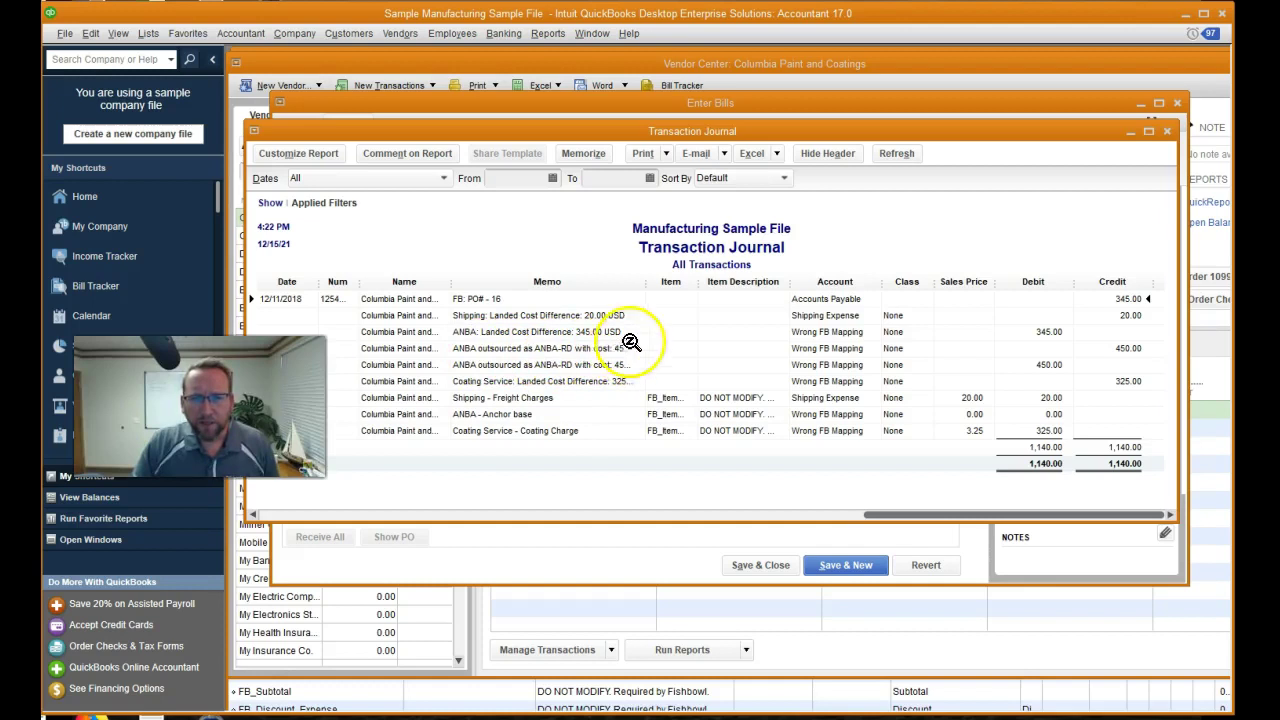
- Widen the Memo column and the journal window to read the ANBA landed-cost lines
drag(655, 281, 684, 281)
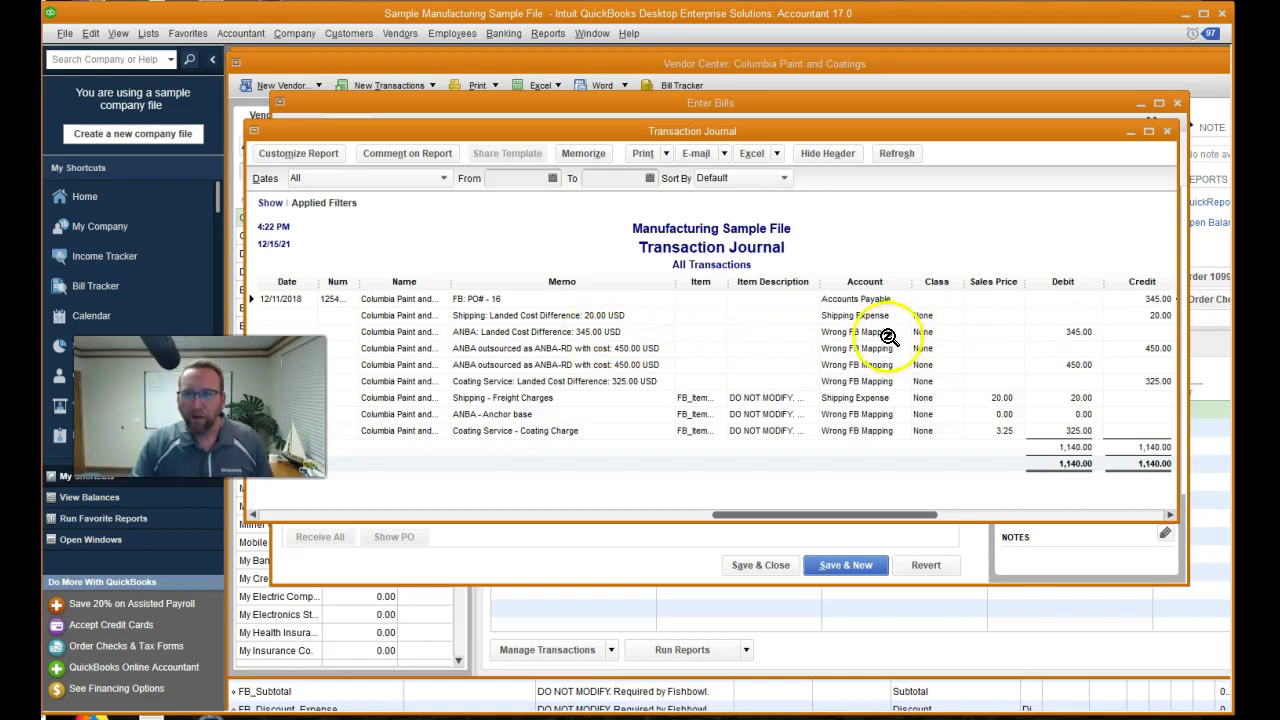
click(853, 335)
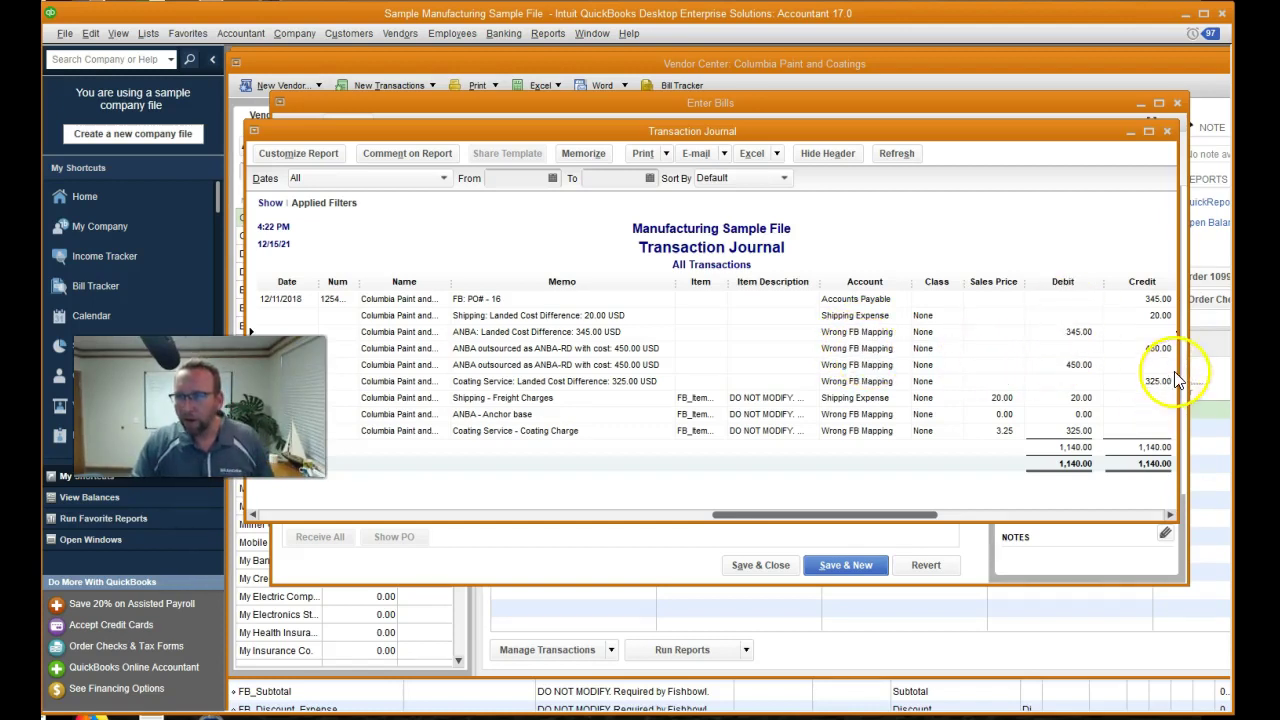
drag(1178, 380, 1210, 368)
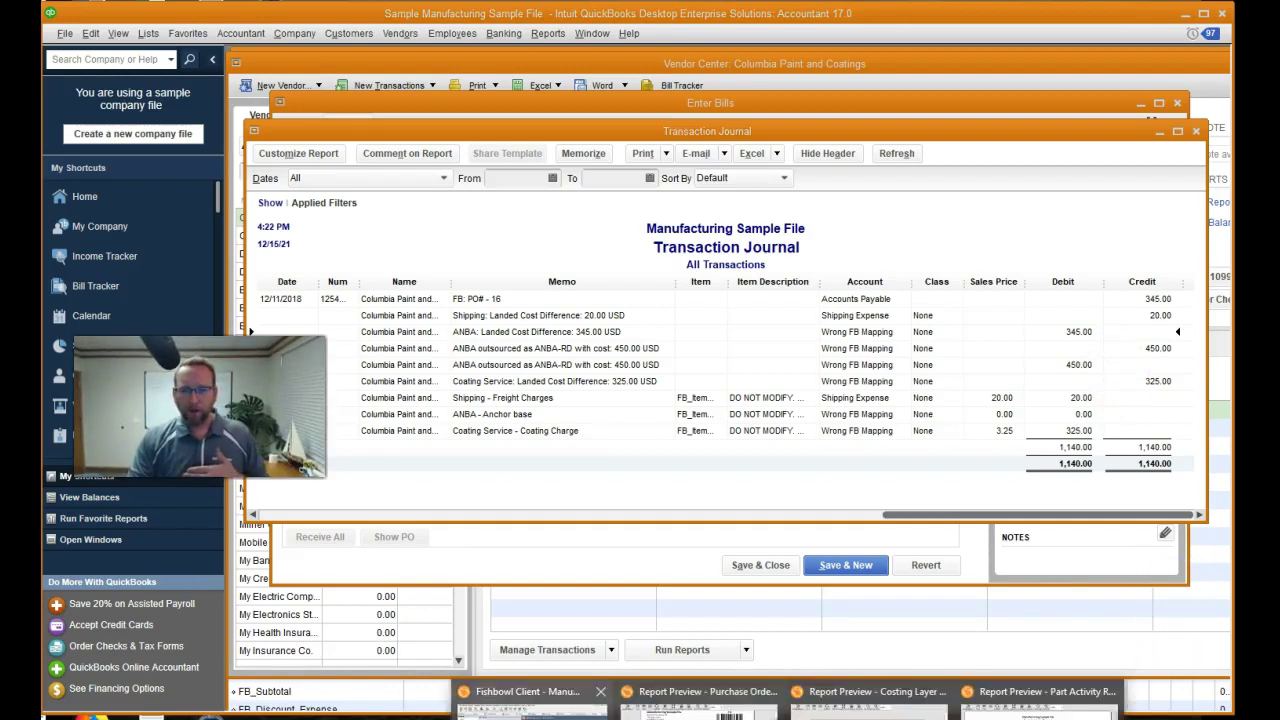
- Check the ANBA-RD red anchor base part in Fishbowl, then return to the QuickBooks journal
click(530, 696)
click(409, 293)
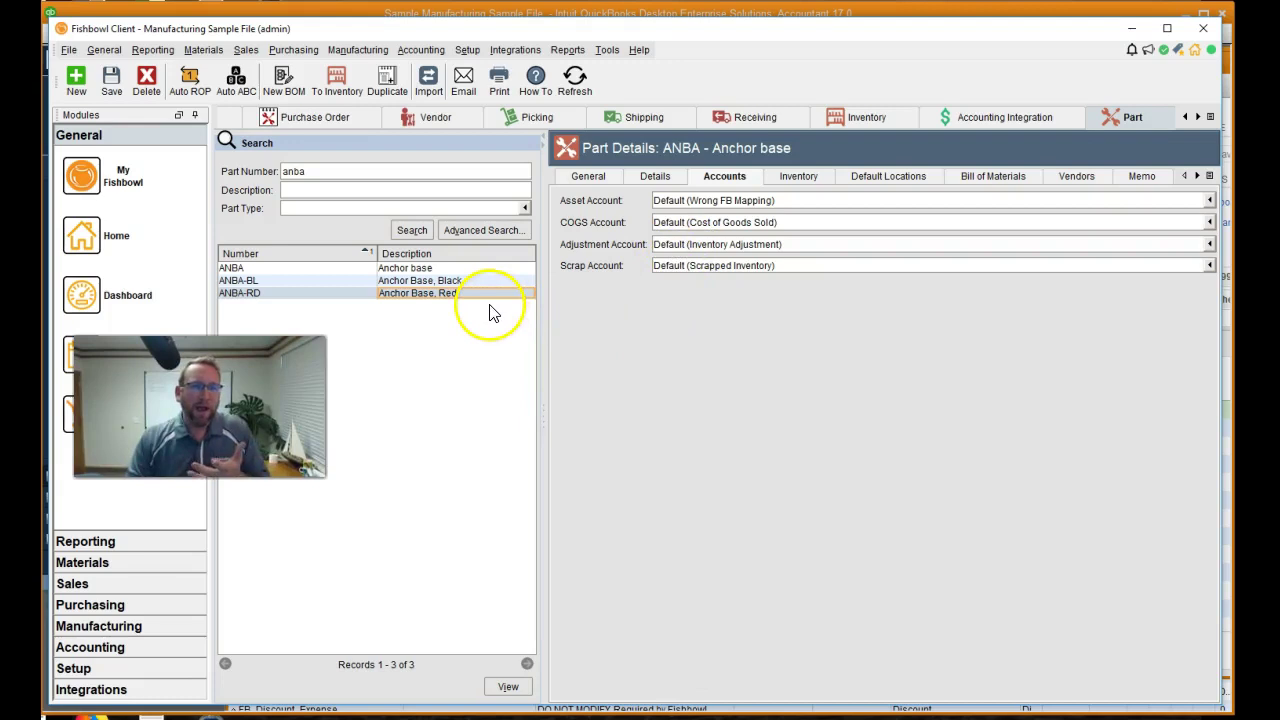
mouse_move(781, 200)
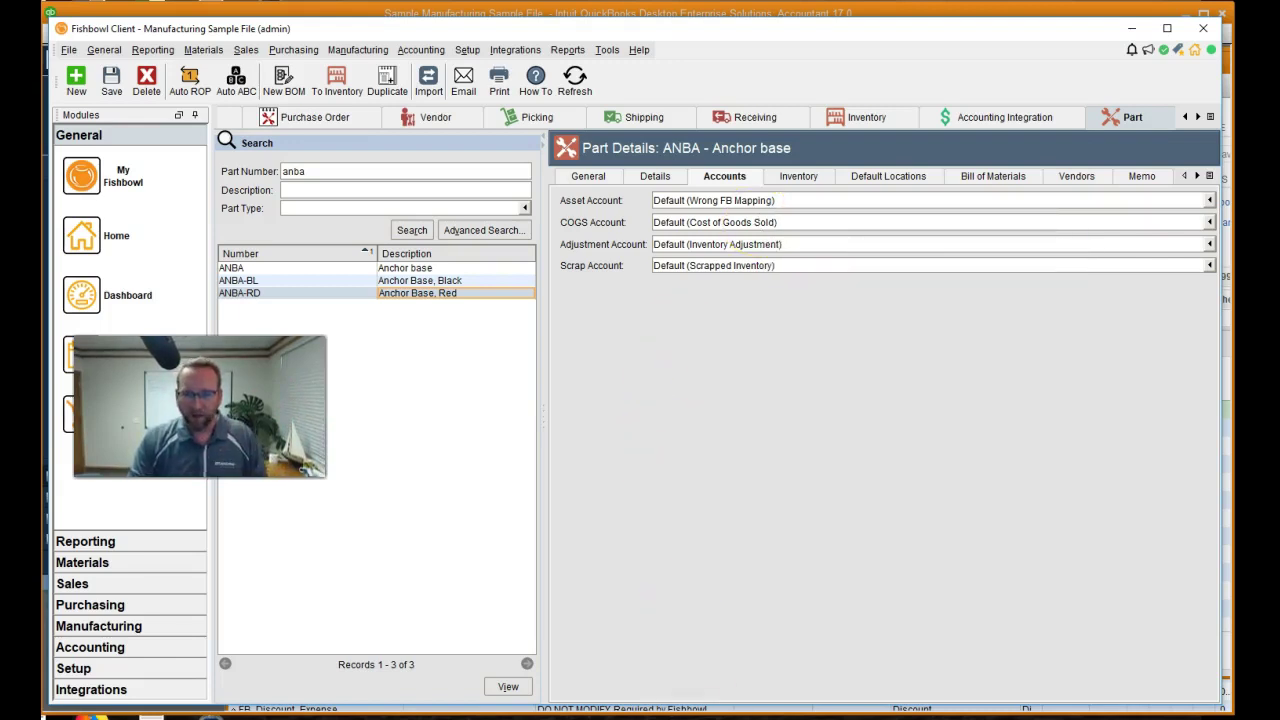
key(alt+Tab)
click(151, 33)
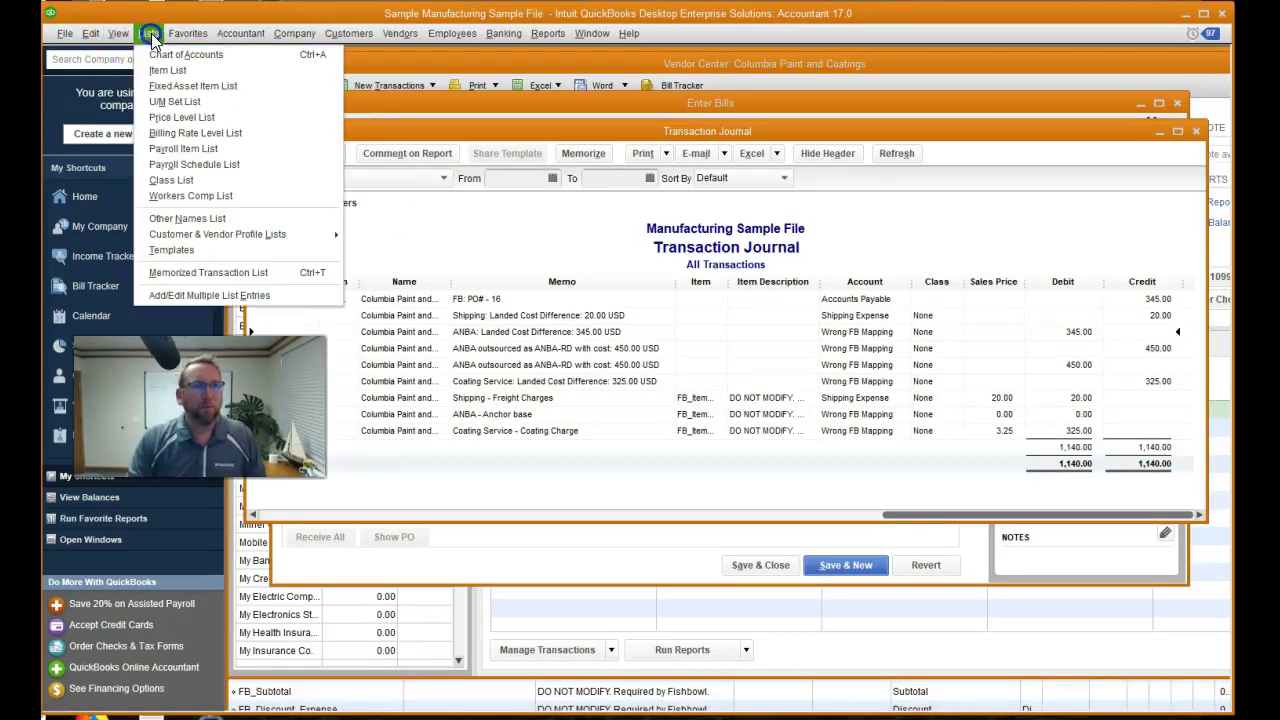
click(186, 54)
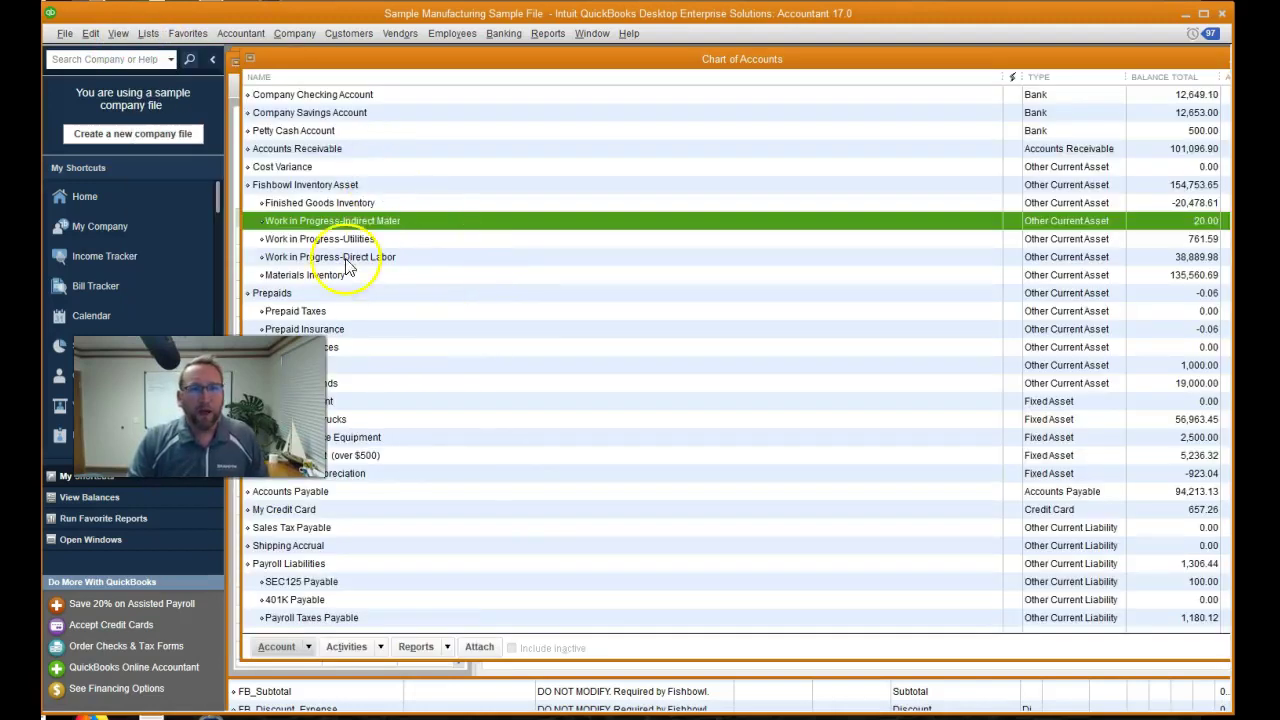
mouse_move(312, 222)
mouse_down()
mouse_move(311, 200)
mouse_move(312, 224)
mouse_up()
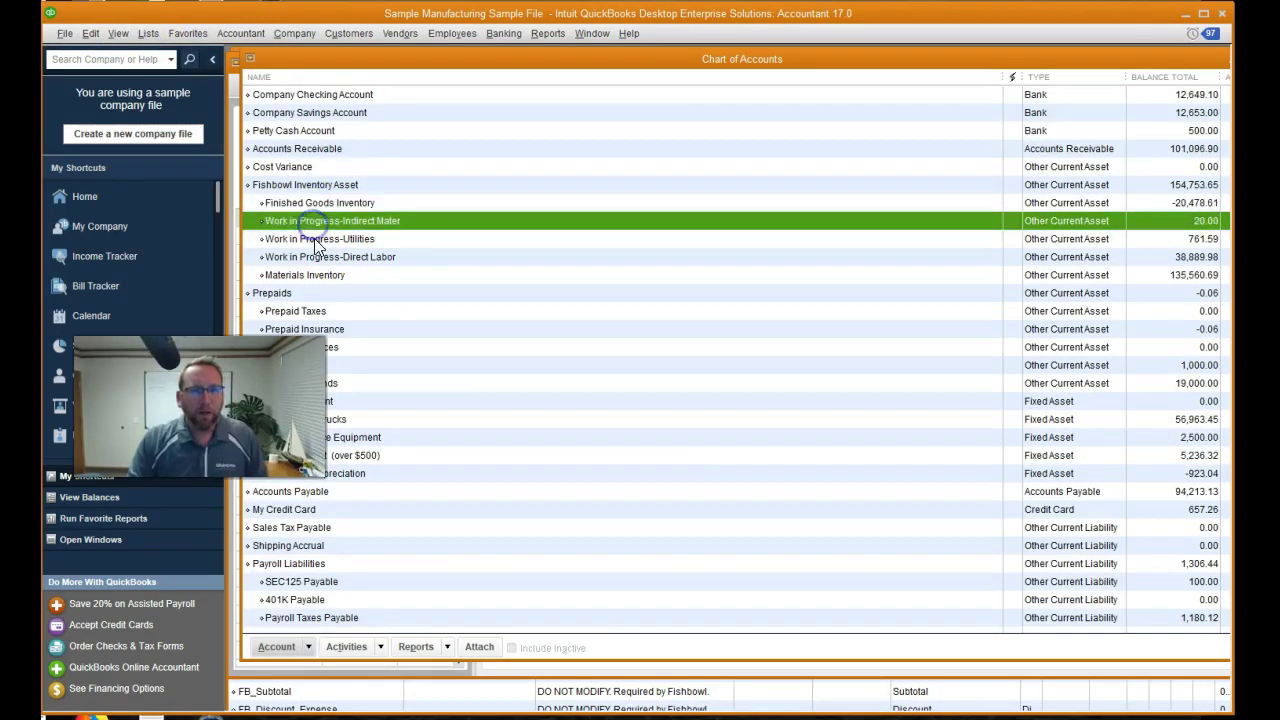
click(317, 239)
click(320, 257)
click(323, 277)
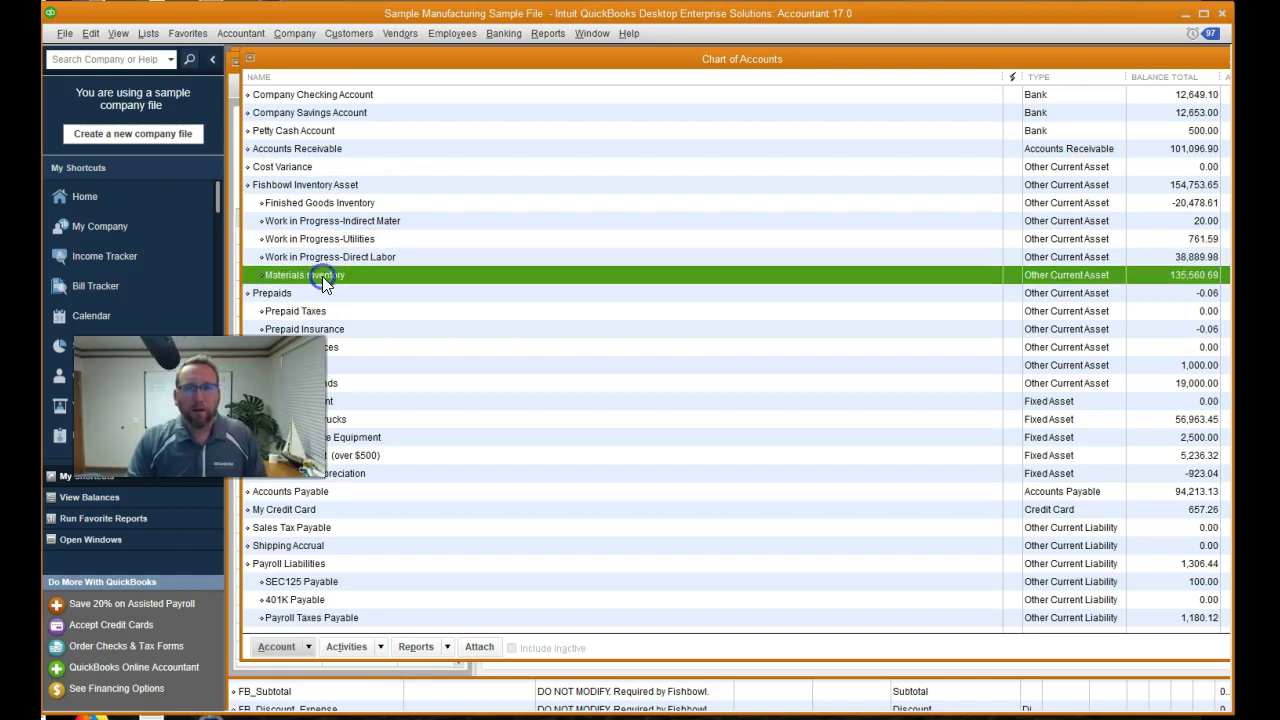
mouse_move(322, 276)
mouse_down()
mouse_move(320, 182)
mouse_move(320, 280)
mouse_up()
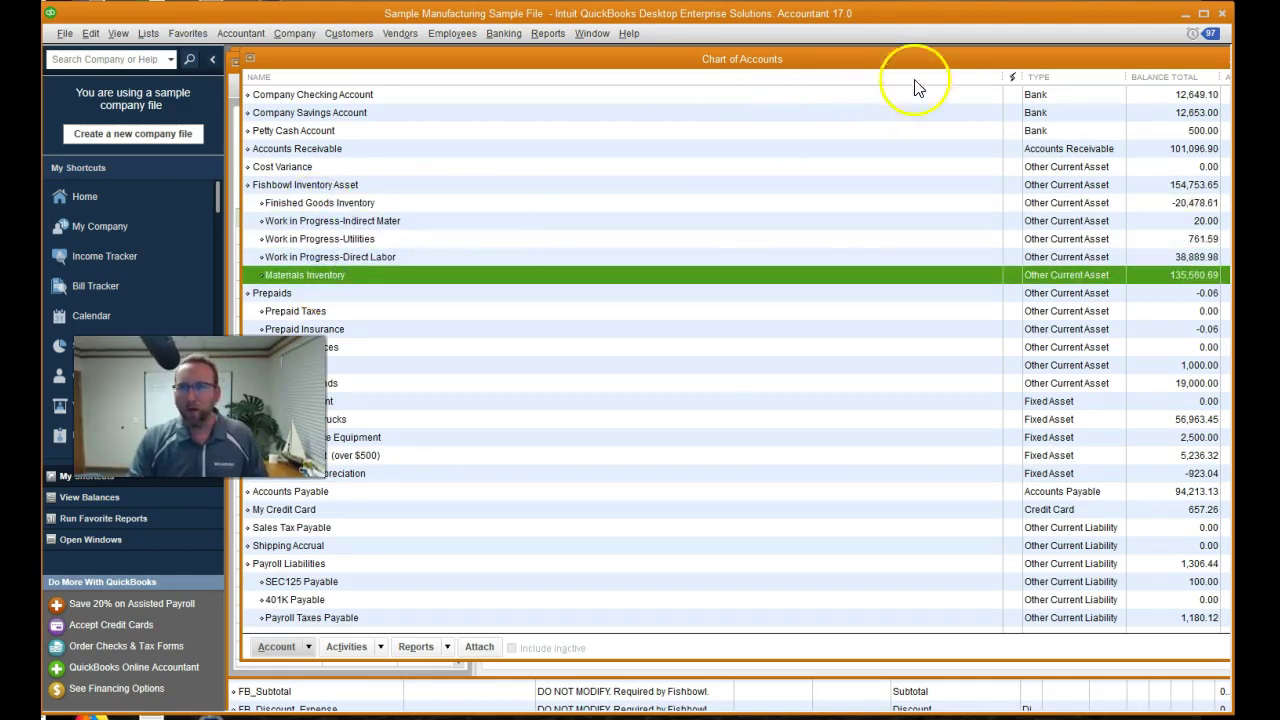
drag(1037, 59, 905, 80)
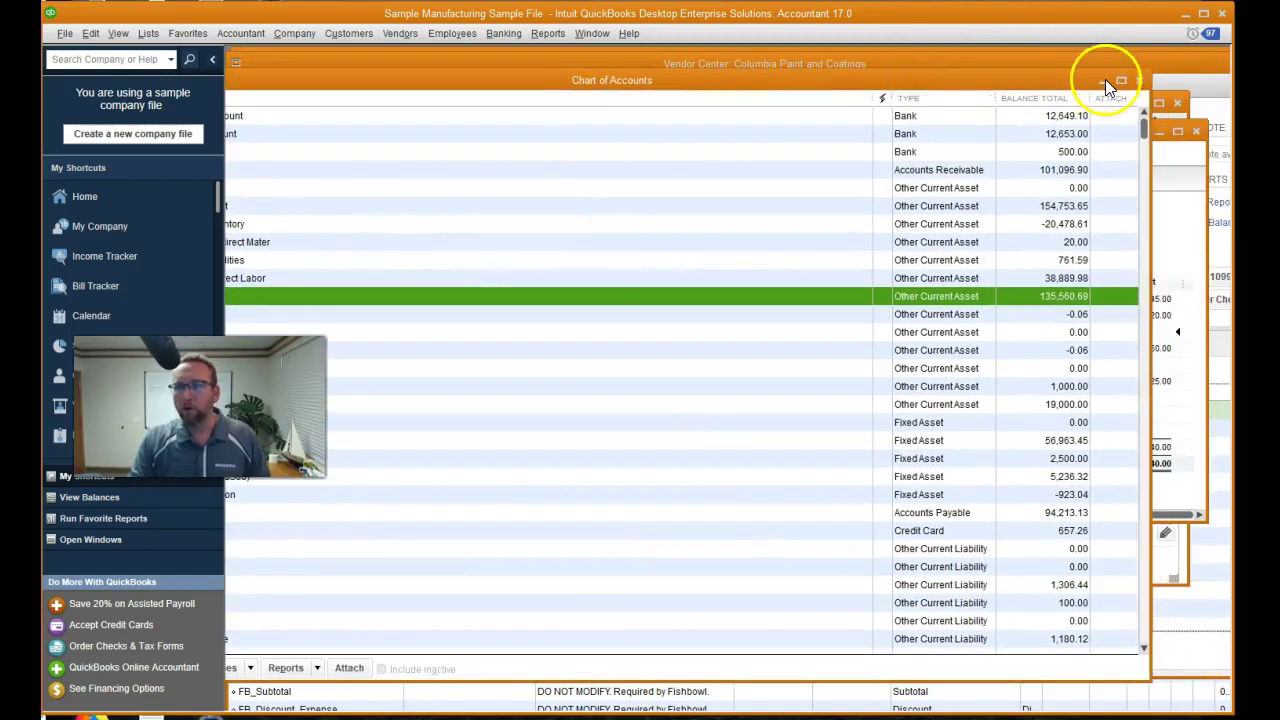
click(1140, 80)
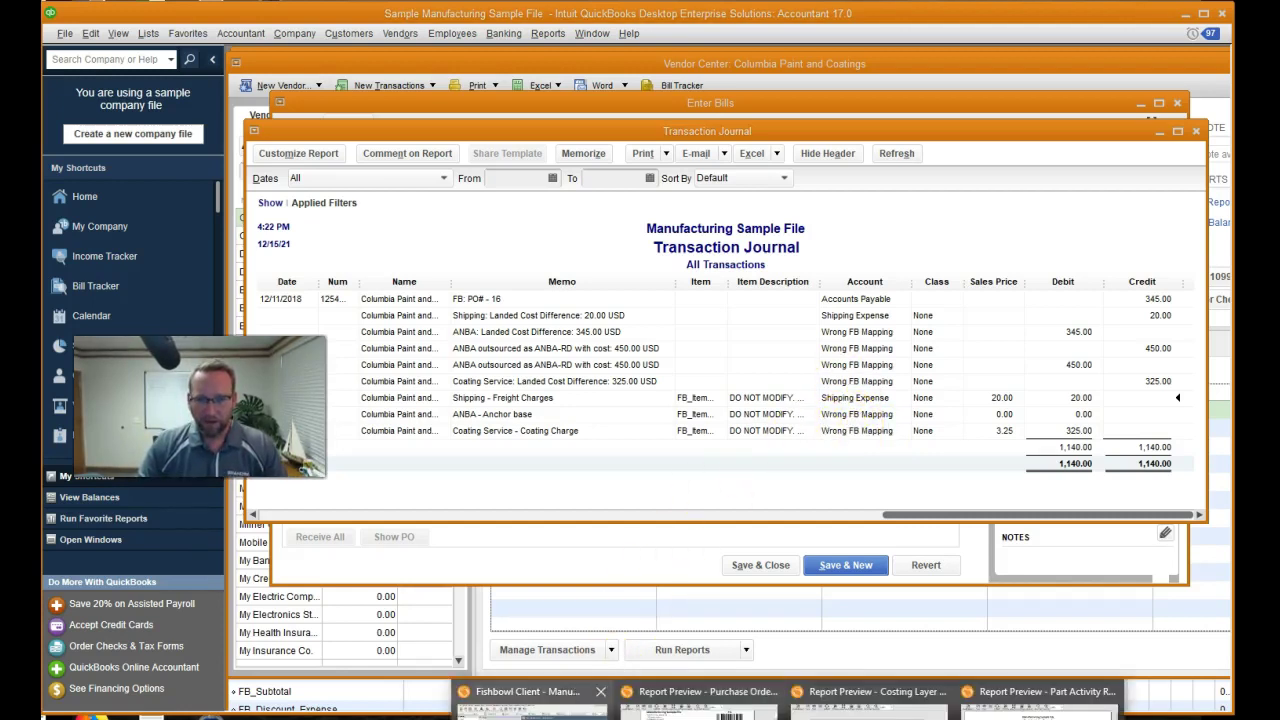
- In Fishbowl, search part number 'coat' and open the Coating Service part
click(535, 698)
click(357, 168)
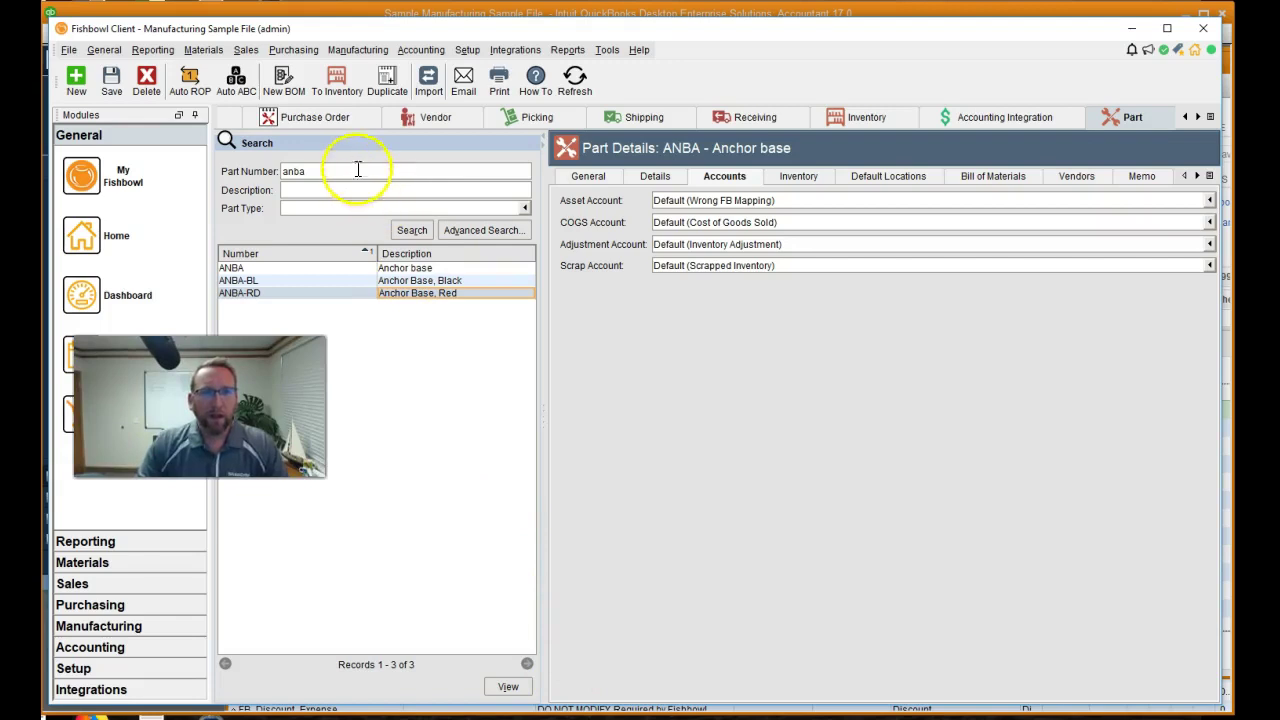
text(coat)
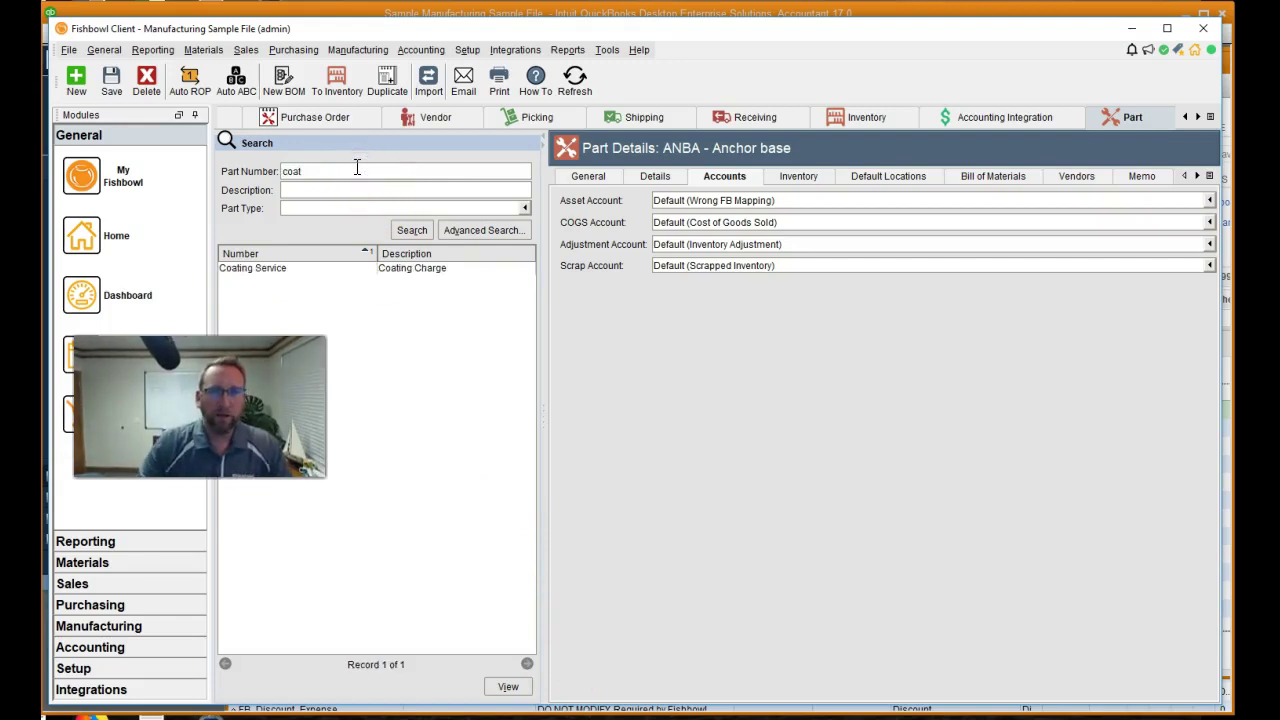
click(403, 268)
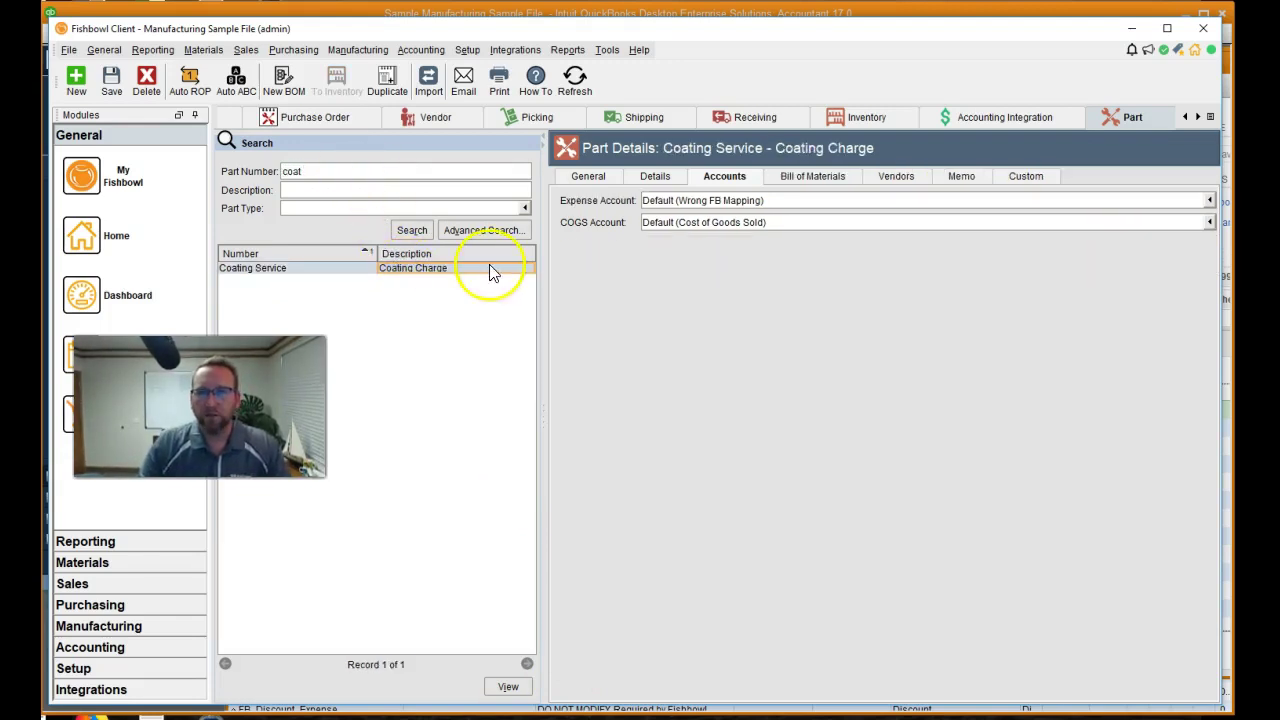
- Inspect Coating Service's expense account choices without changing them, then return to QuickBooks
click(760, 200)
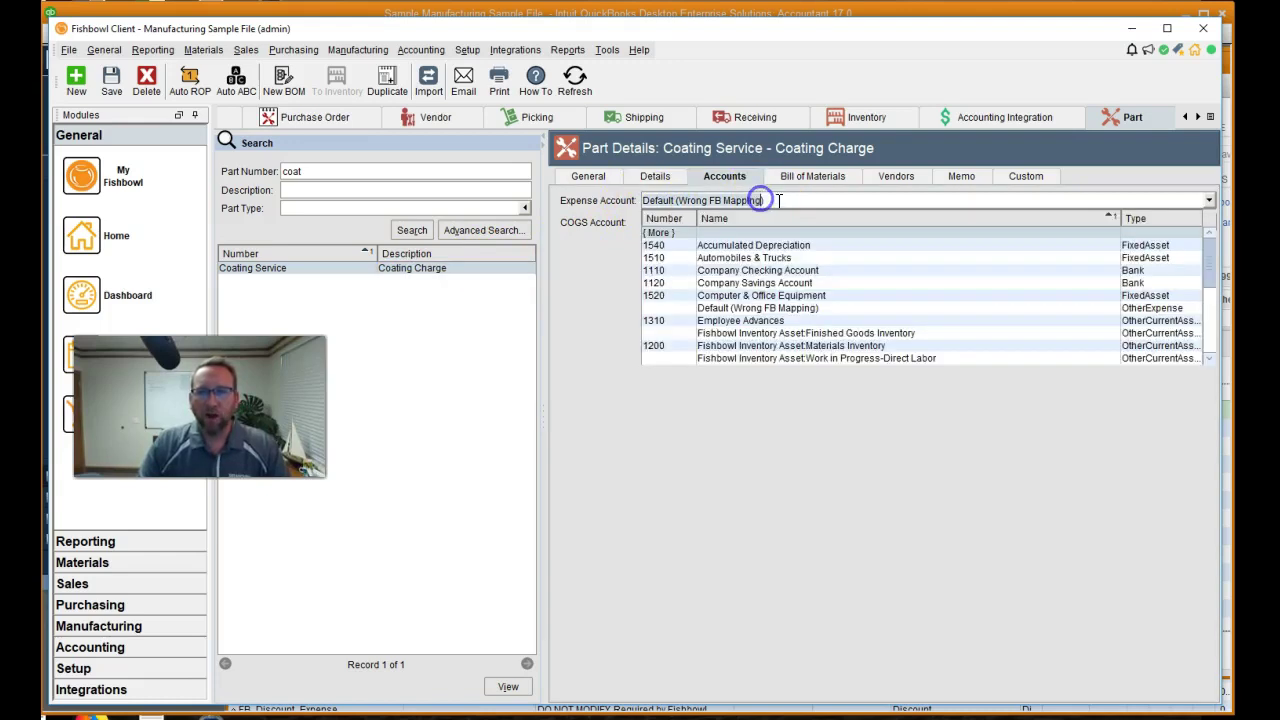
click(725, 432)
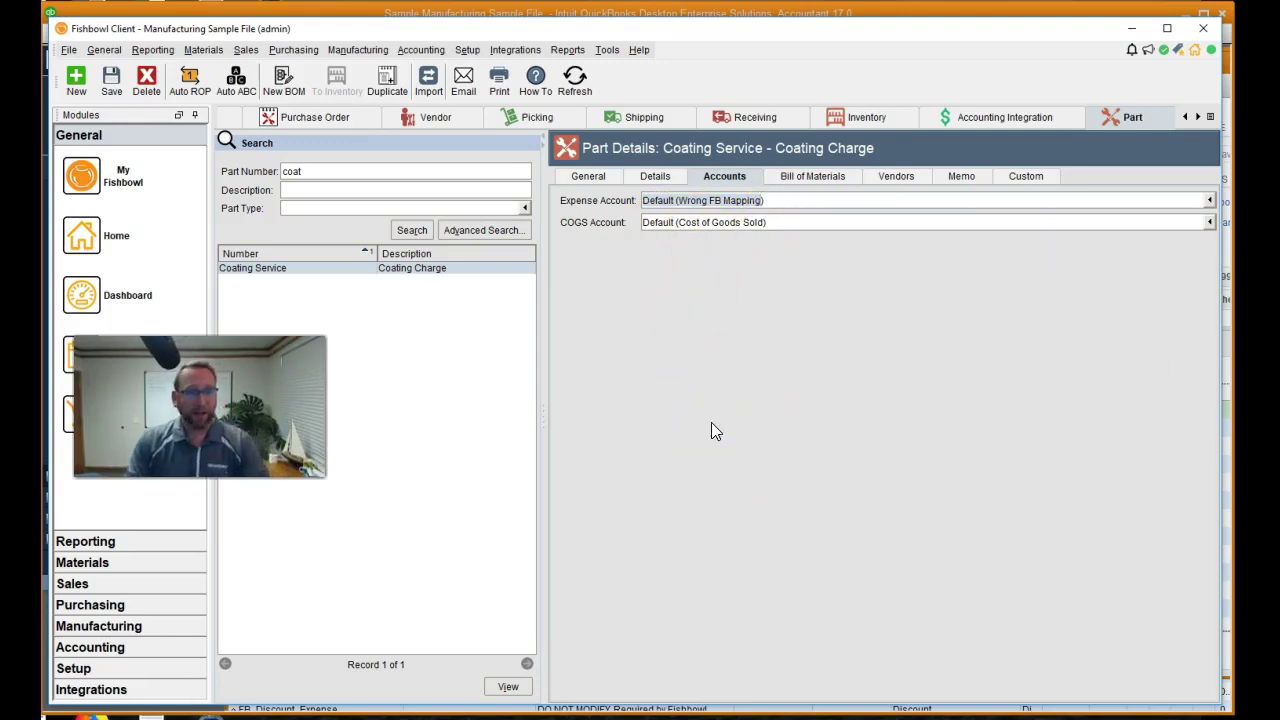
click(629, 240)
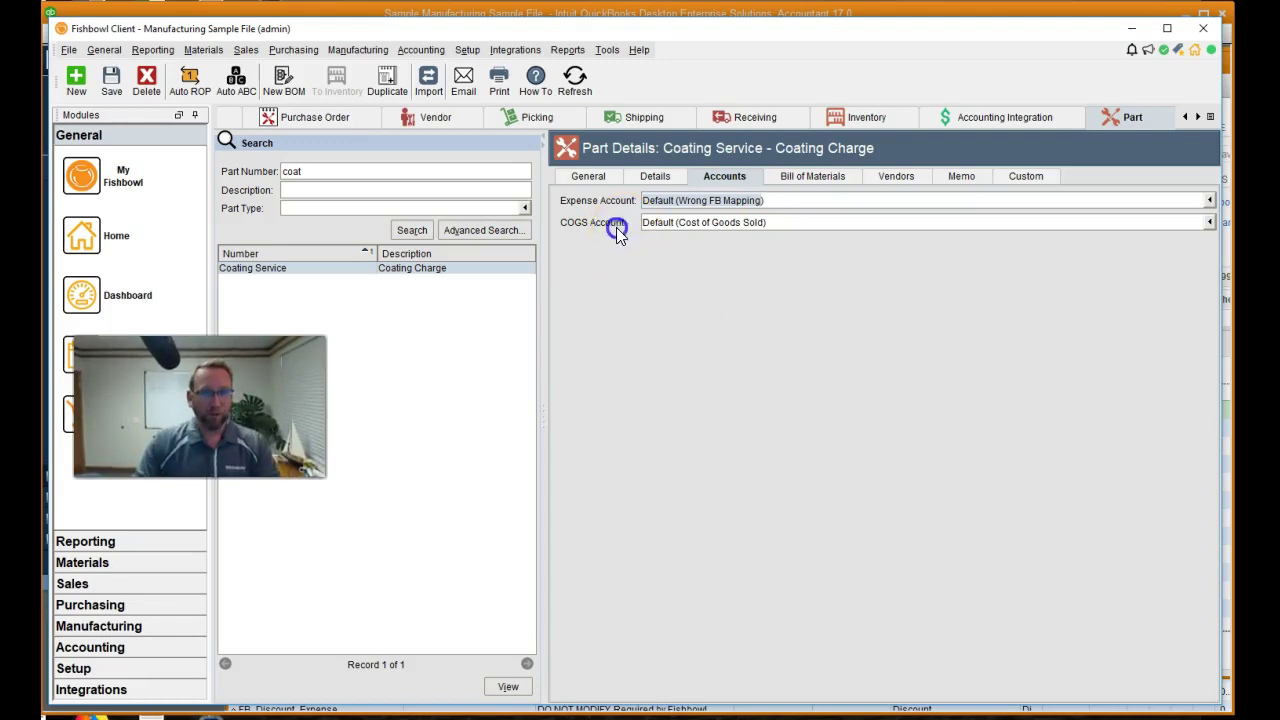
click(775, 199)
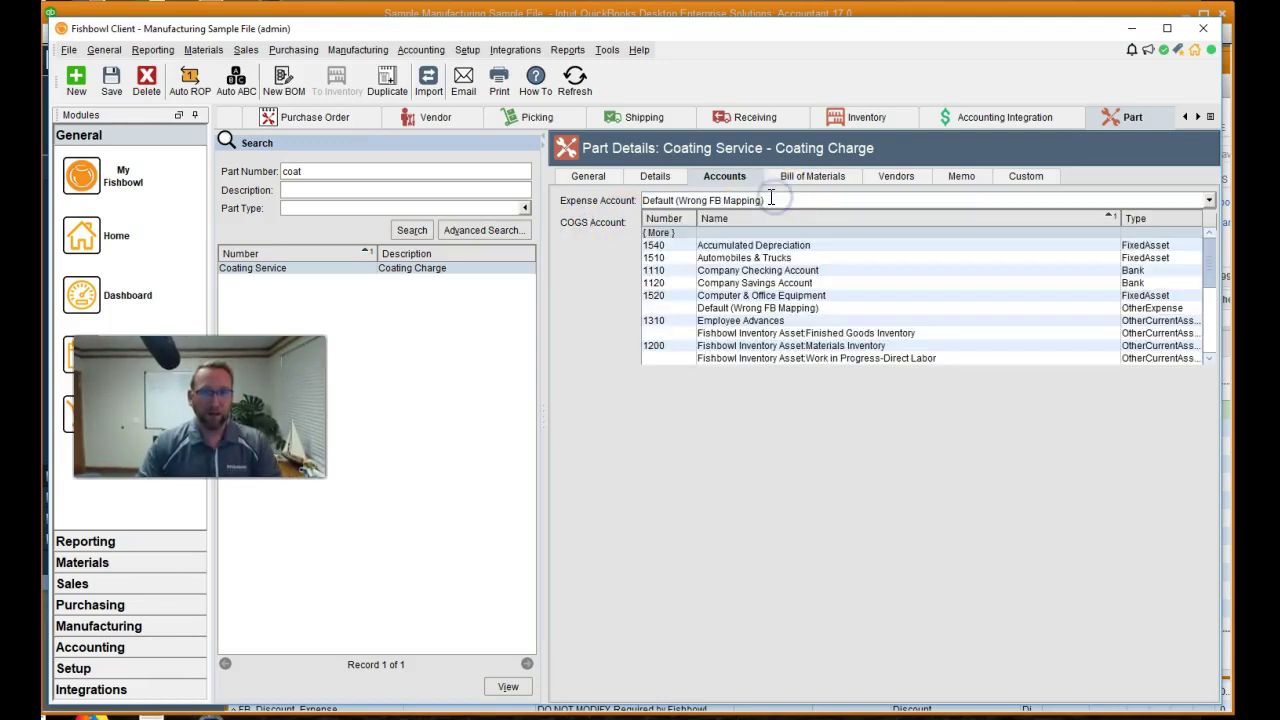
click(582, 308)
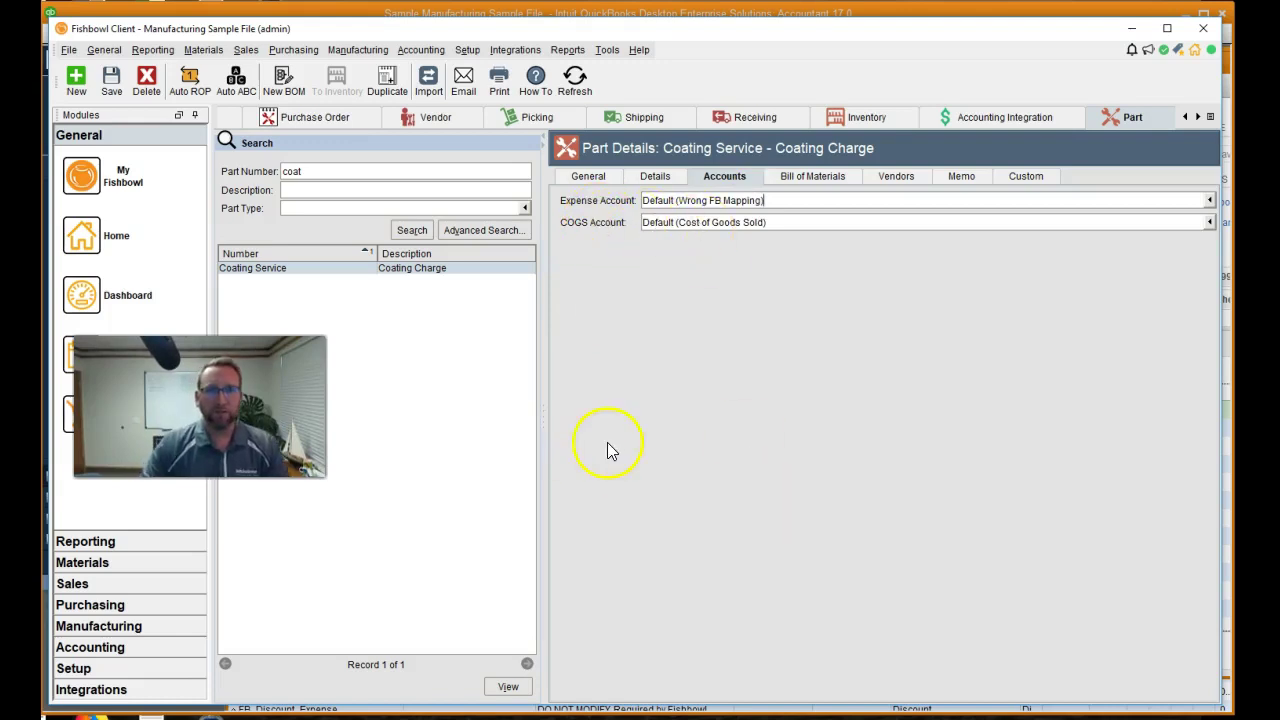
click(889, 12)
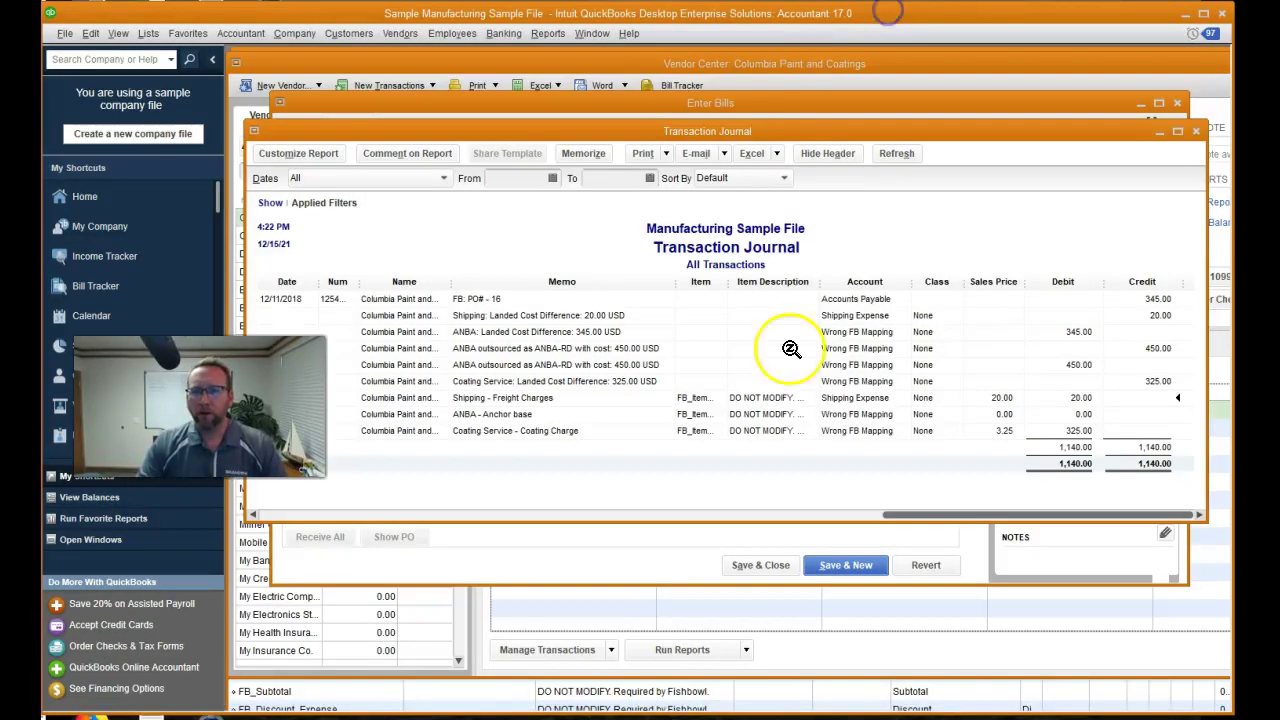
- Review the journal's Debit column, then switch back to Fishbowl's Coating Service part
click(1063, 398)
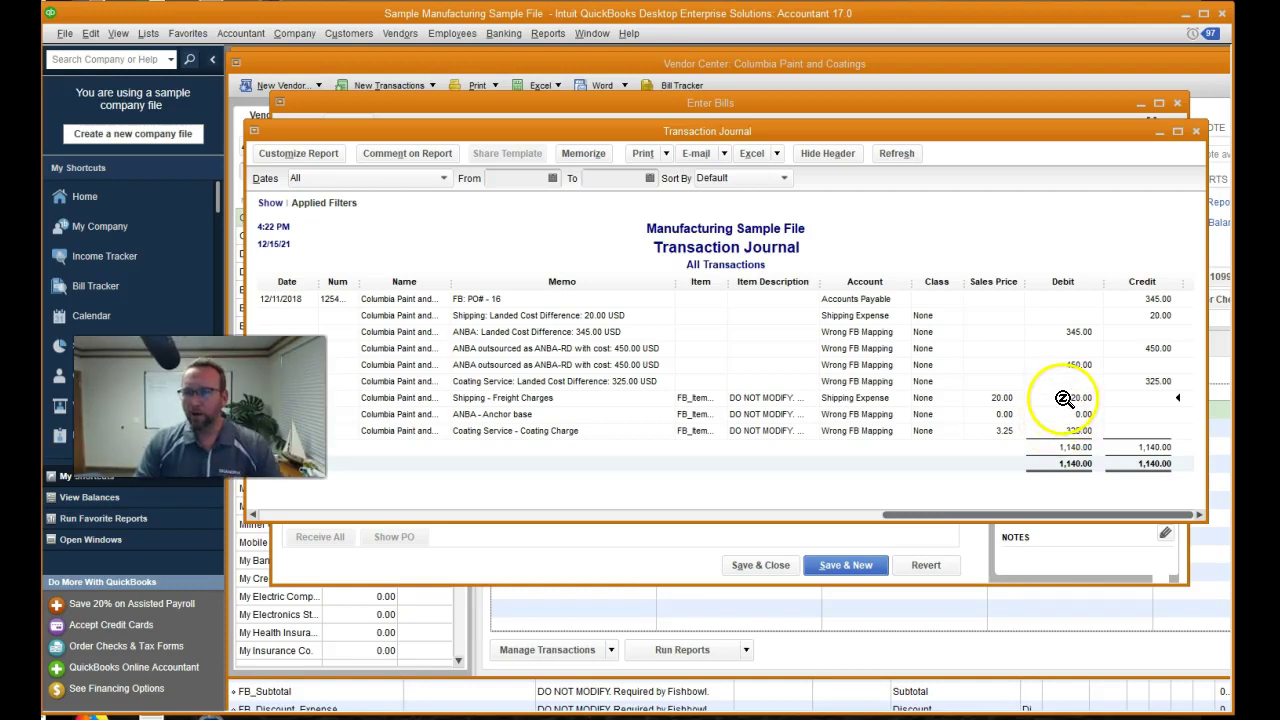
mouse_move(1065, 398)
mouse_down()
mouse_move(1080, 408)
mouse_move(1077, 345)
mouse_up()
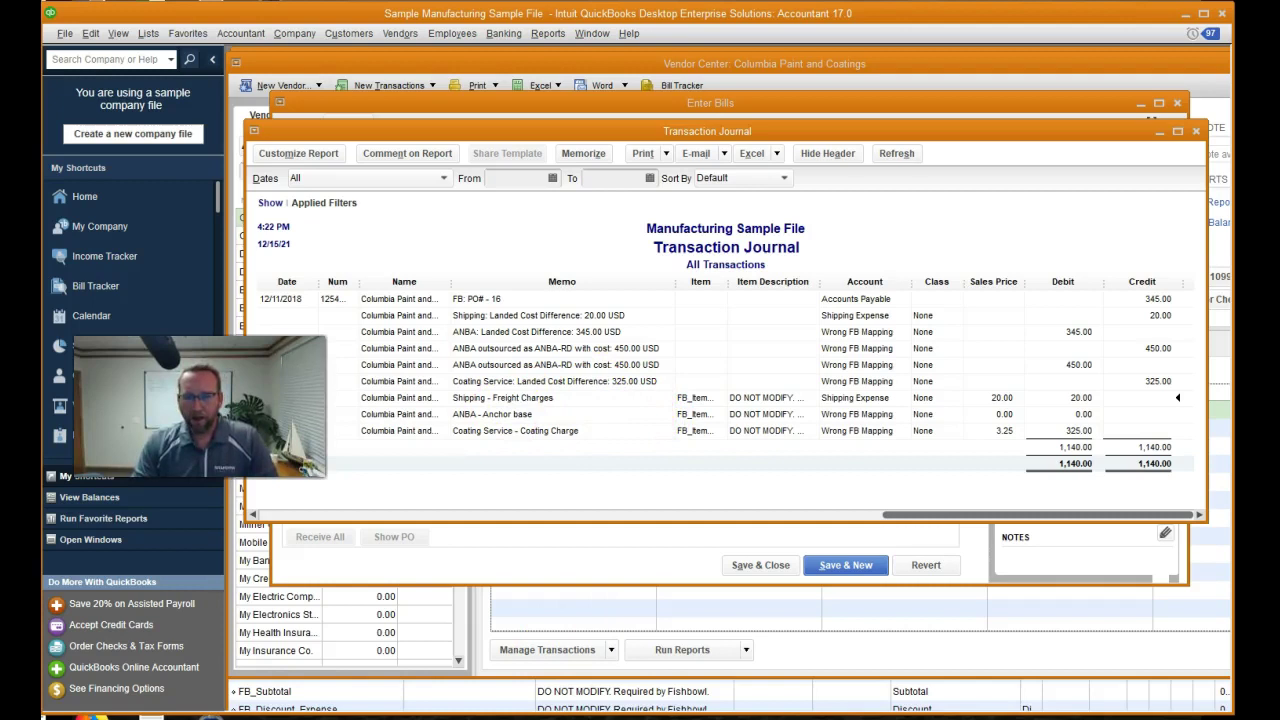
click(533, 700)
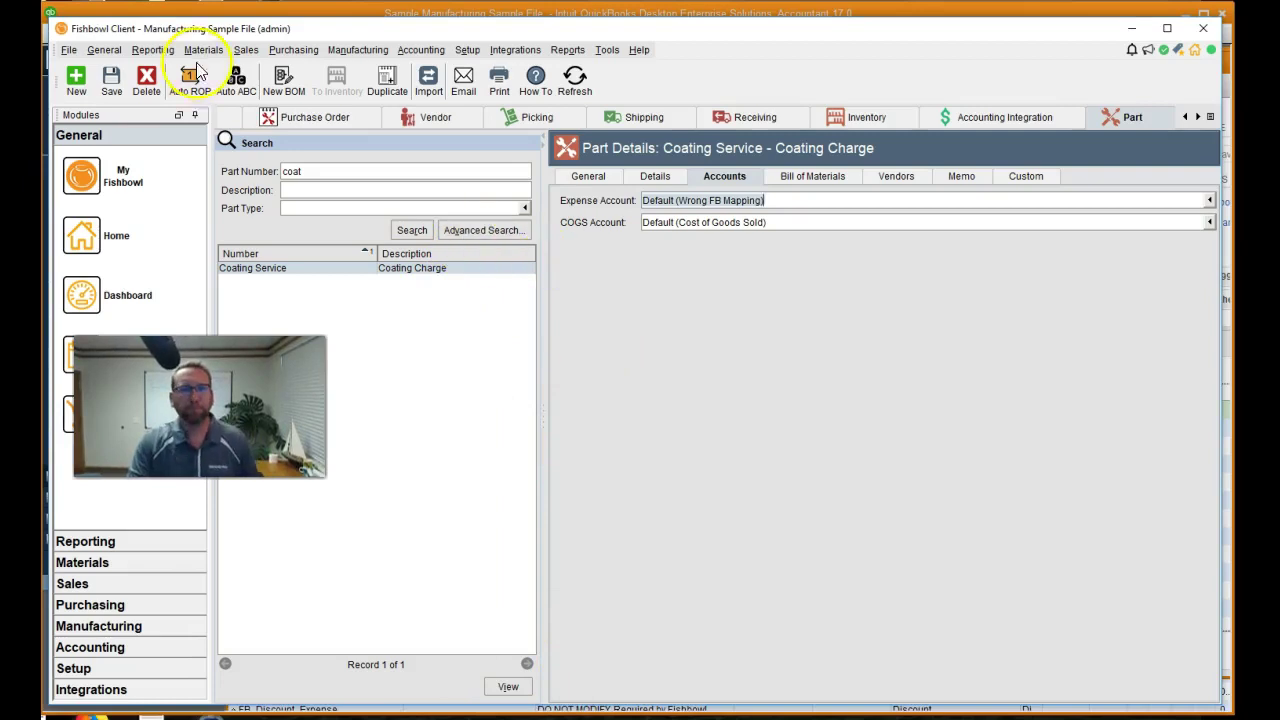
- Open purchase order 16 for Columbia Paint and Coatings in the Purchase Order module
click(326, 117)
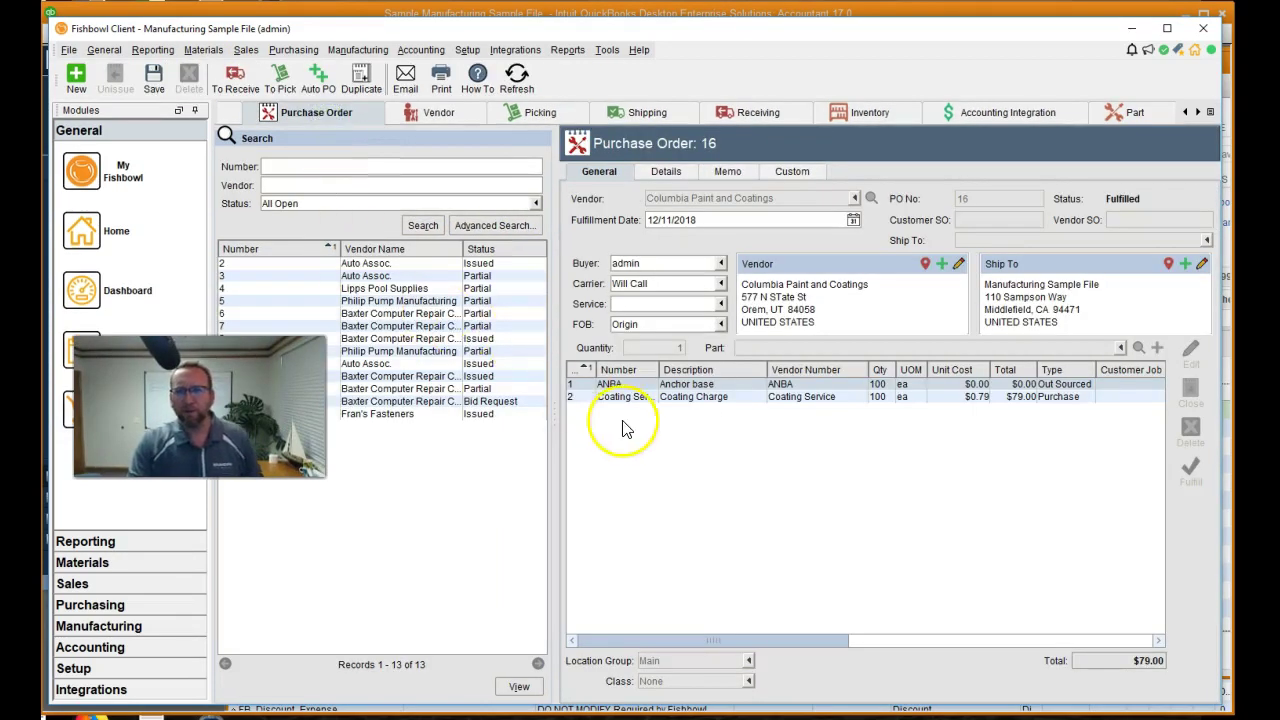